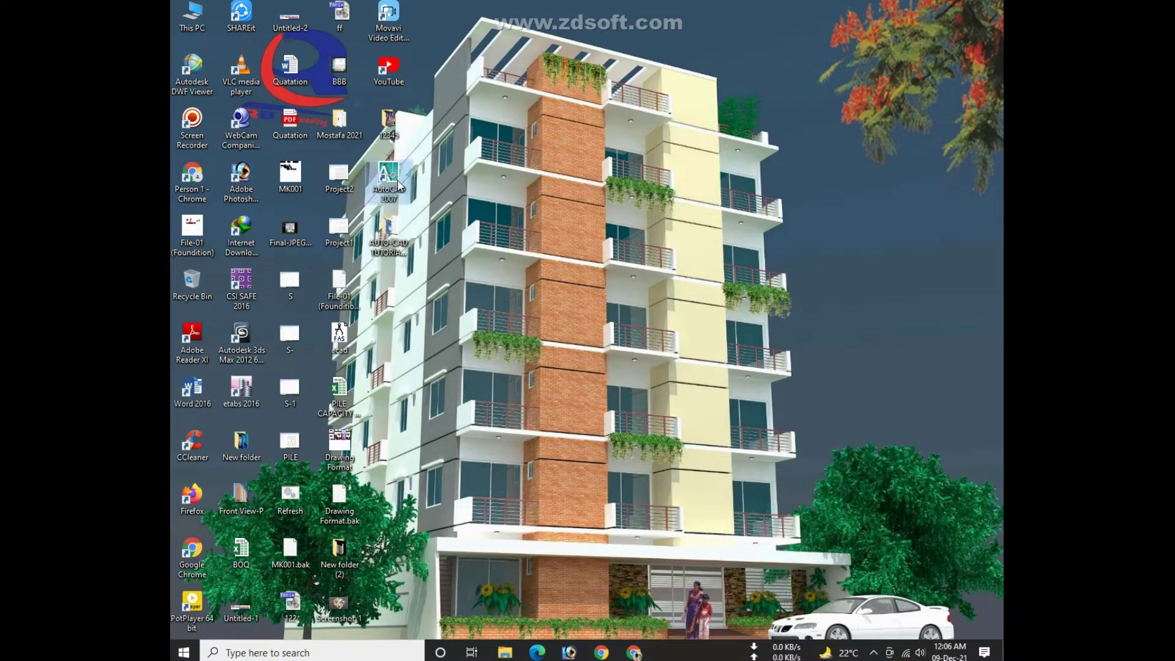
Launch AutoCAD 2007 from its desktop shortcut to get a blank Drawing1
double_click(398, 183)
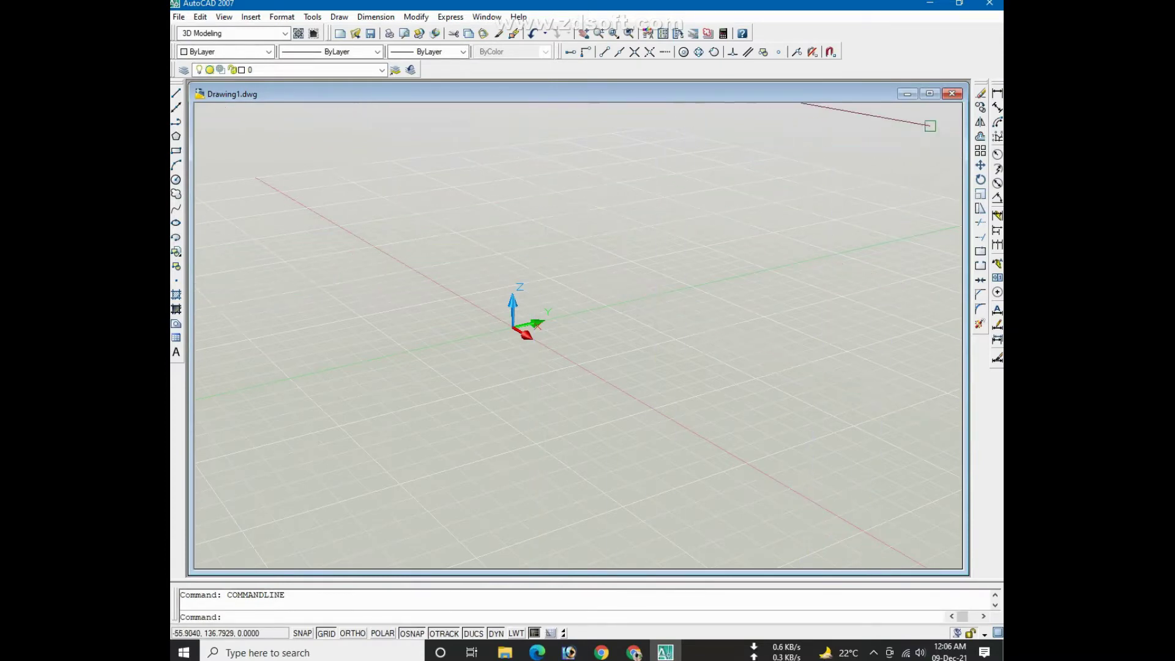
Close the blank Drawing1 and open 'Simple draw room.dwg'
click(951, 95)
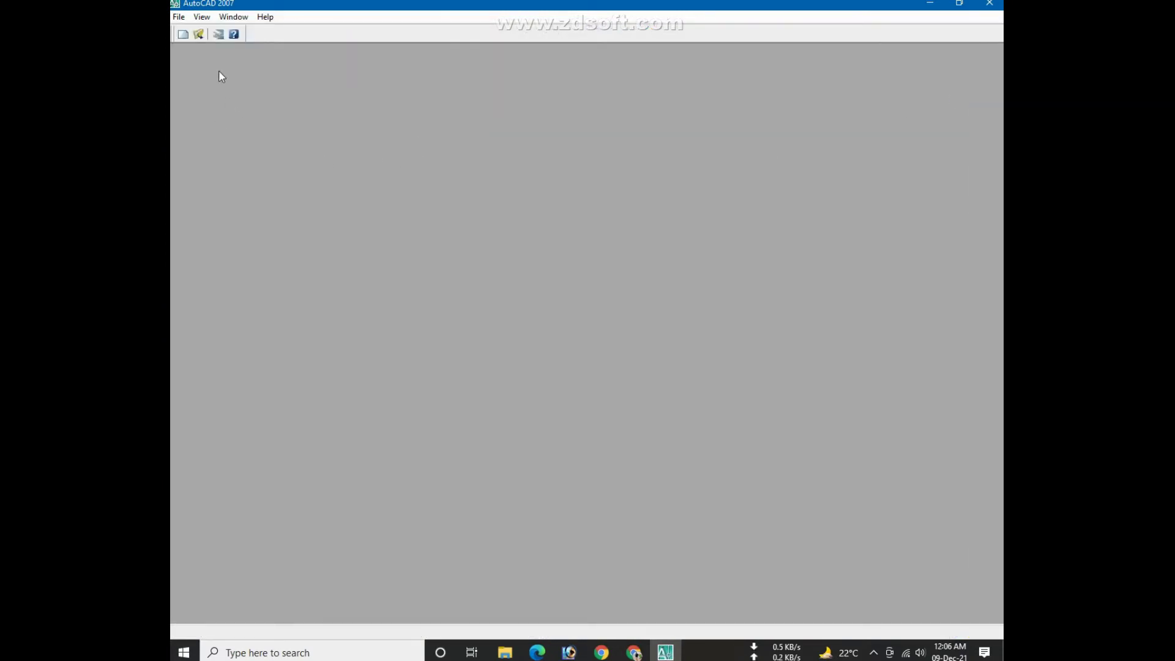
click(199, 35)
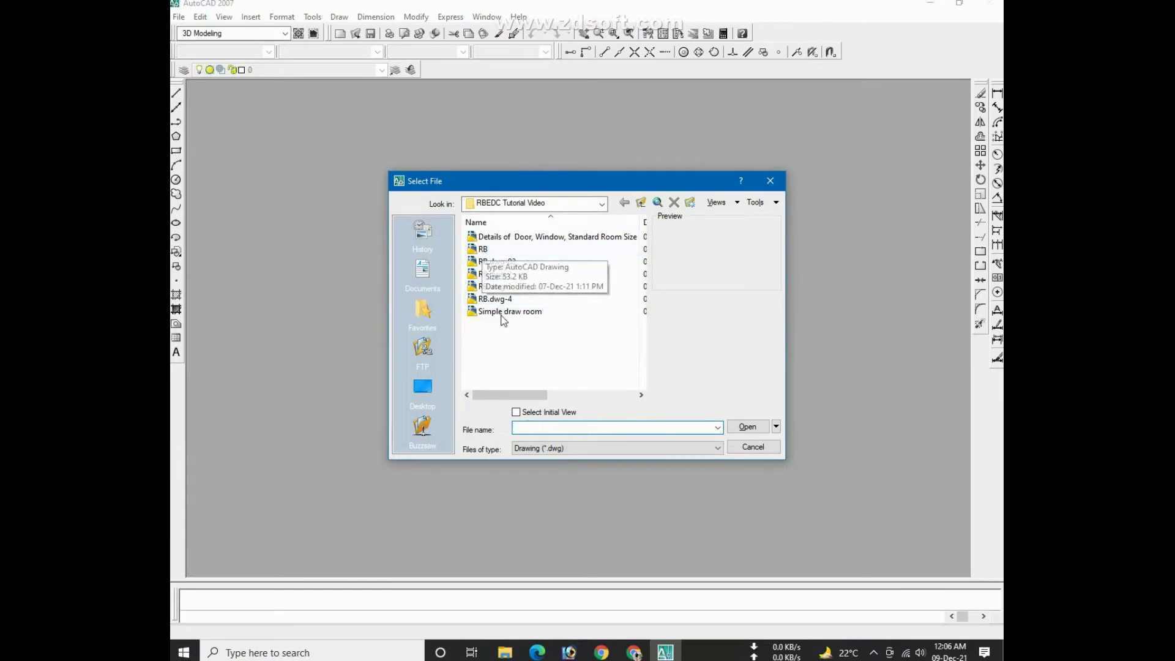
click(501, 313)
click(747, 427)
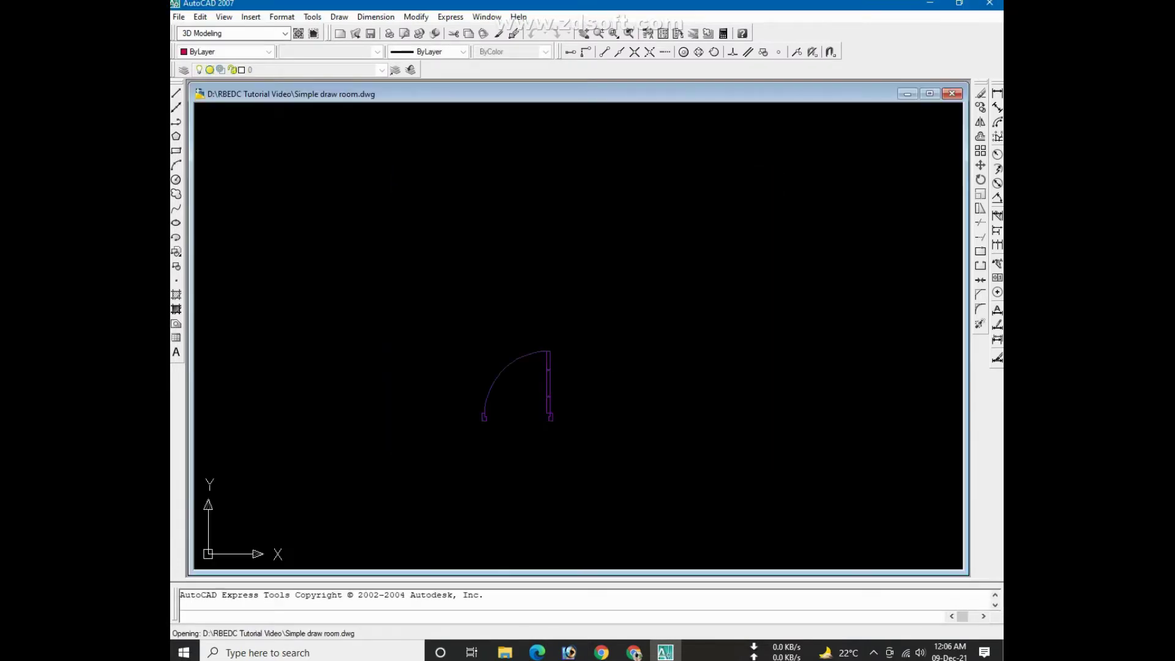
Maximize the Simple draw room window and make Wall the current layer
scroll(598, 379, down, 3)
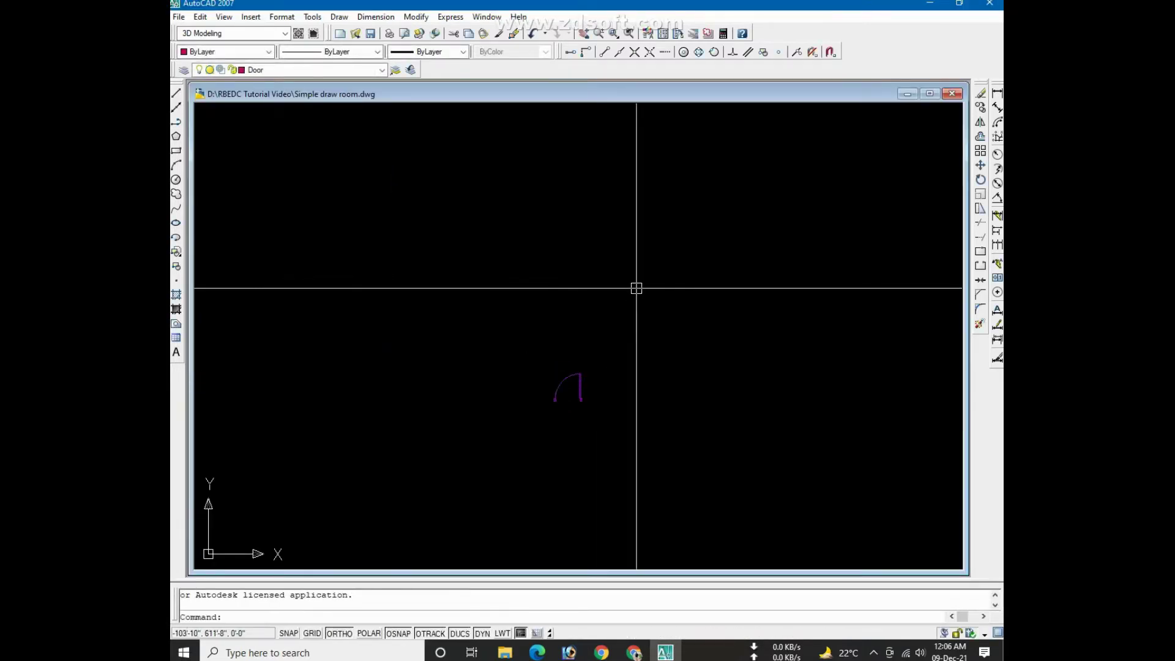
double_click(618, 89)
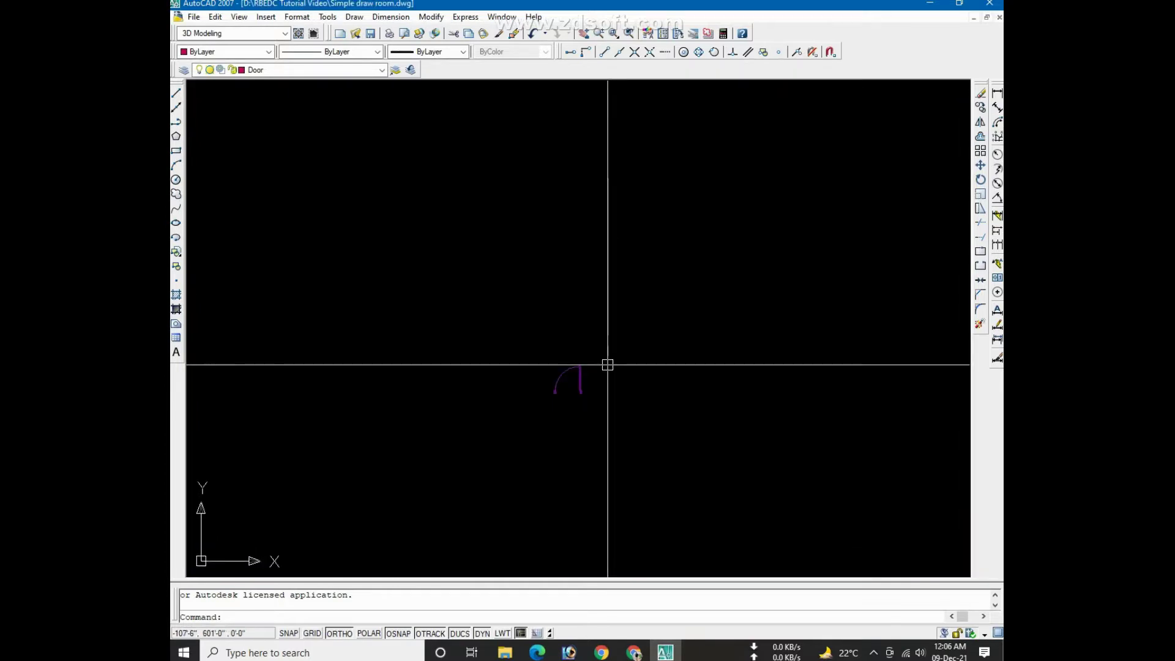
scroll(578, 411, down, 2)
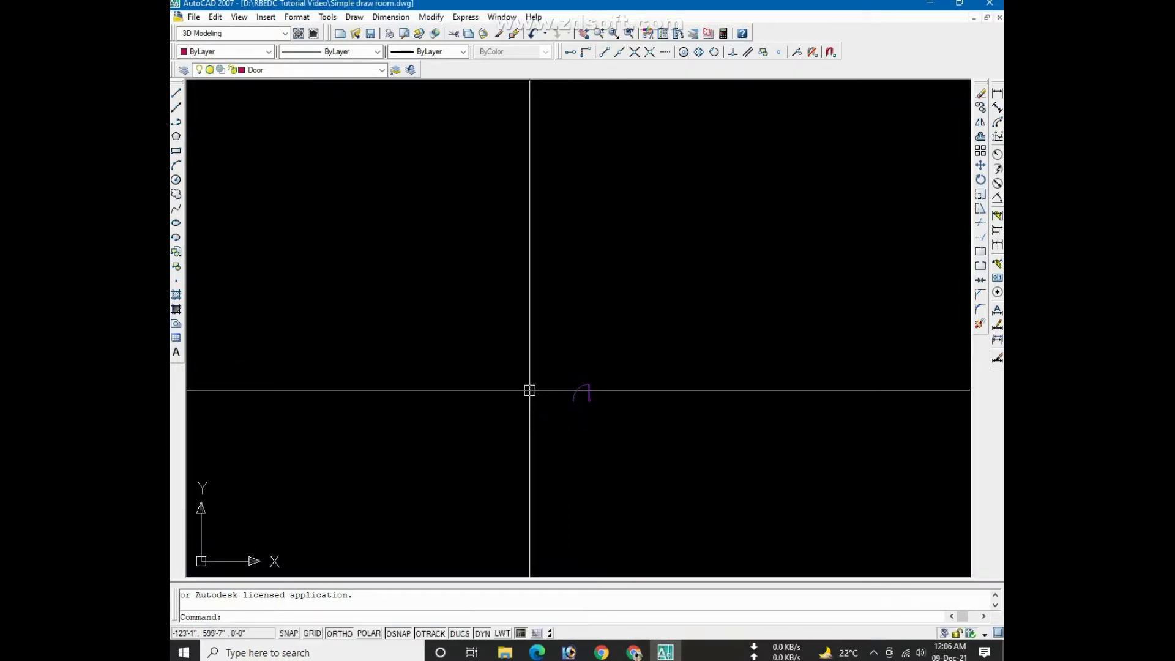
scroll(469, 405, up, 2)
scroll(490, 416, up, 1)
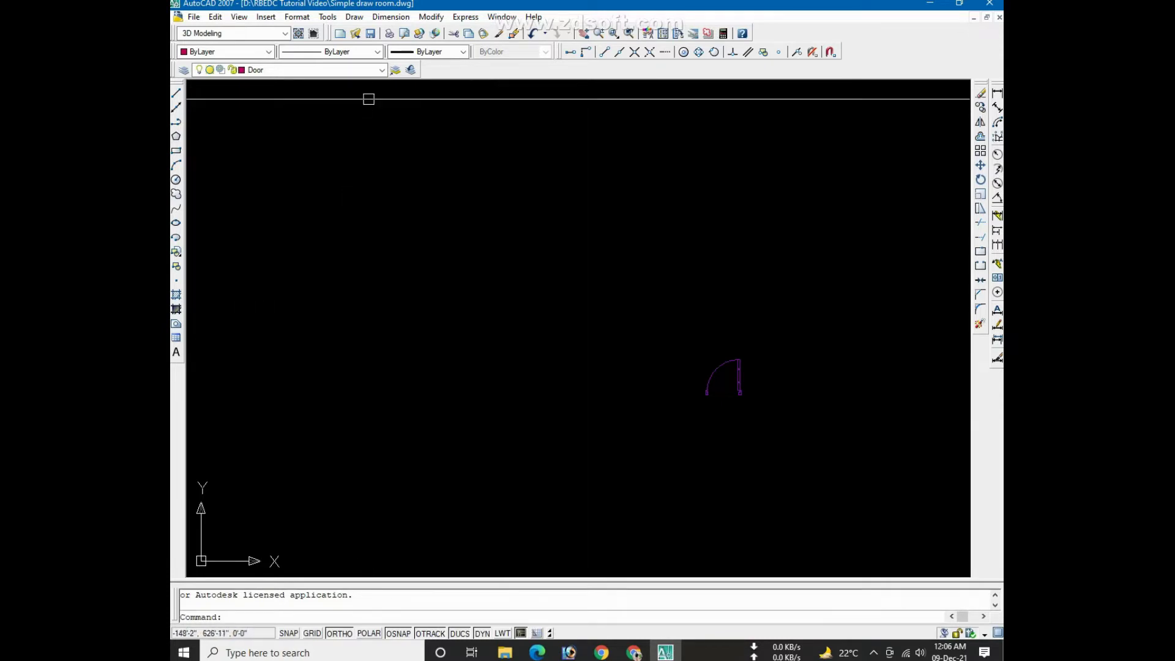
click(381, 71)
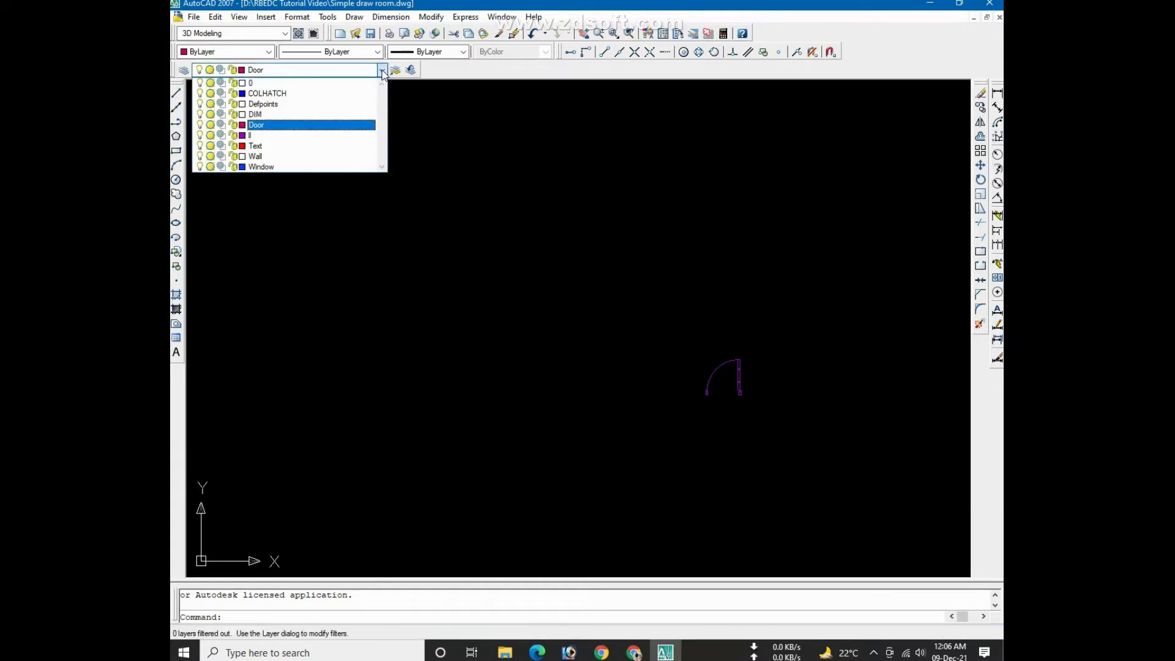
click(346, 156)
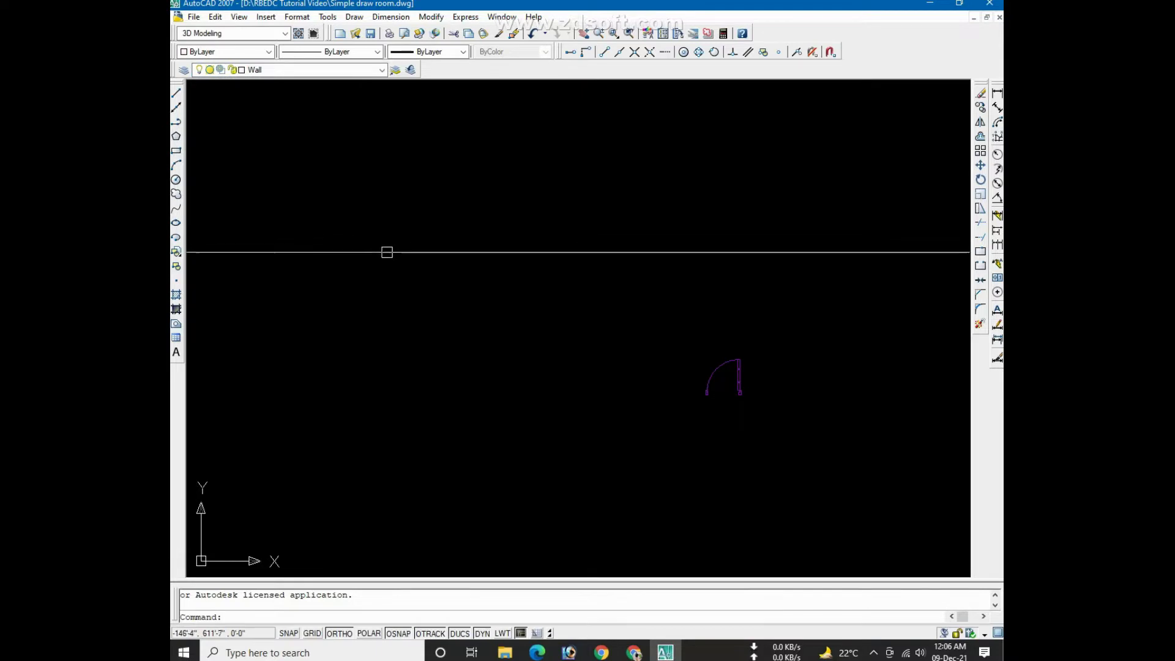
Start a wall line and draw the 15' top edge and 13' right side
click(177, 93)
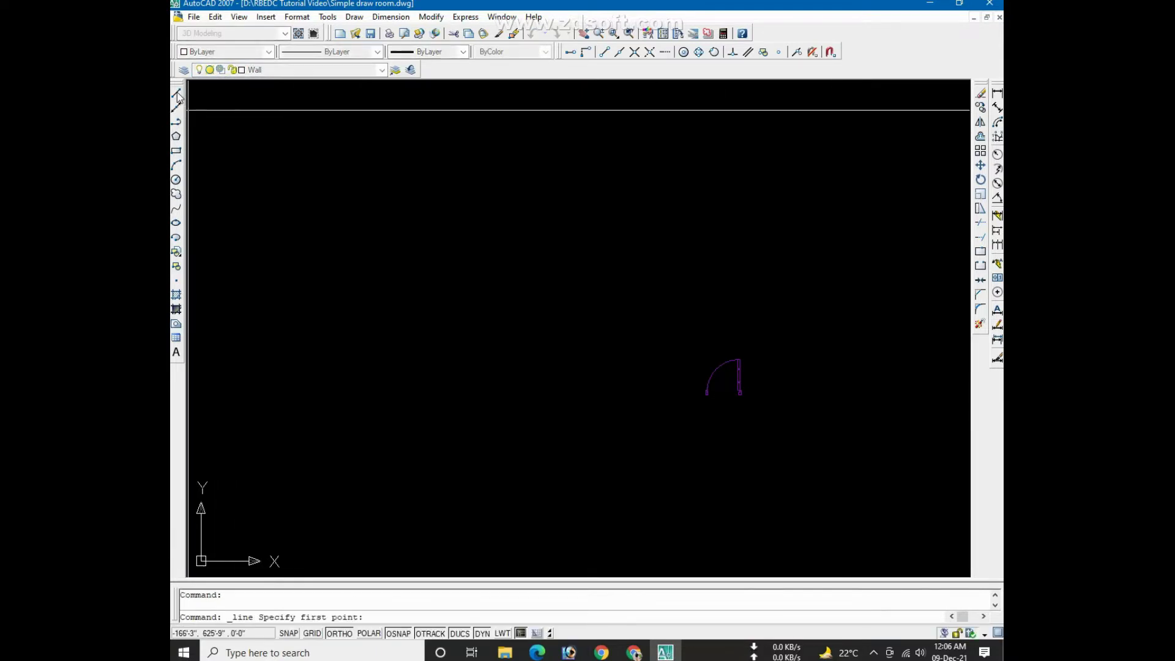
click(386, 259)
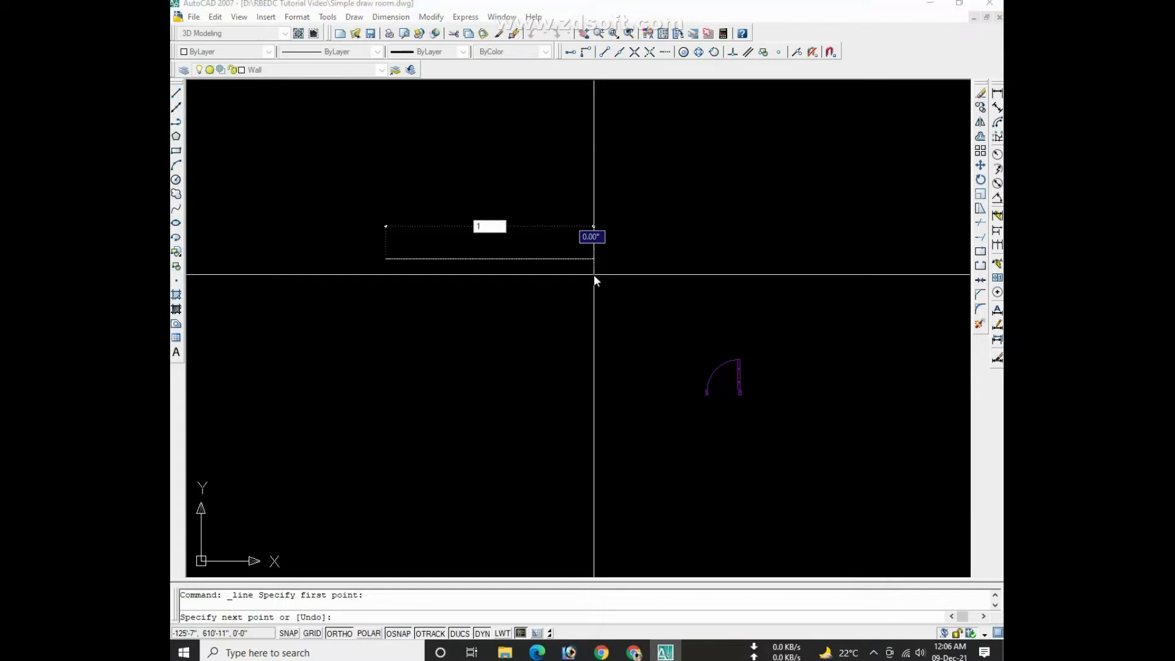
text(15)
key(Return)
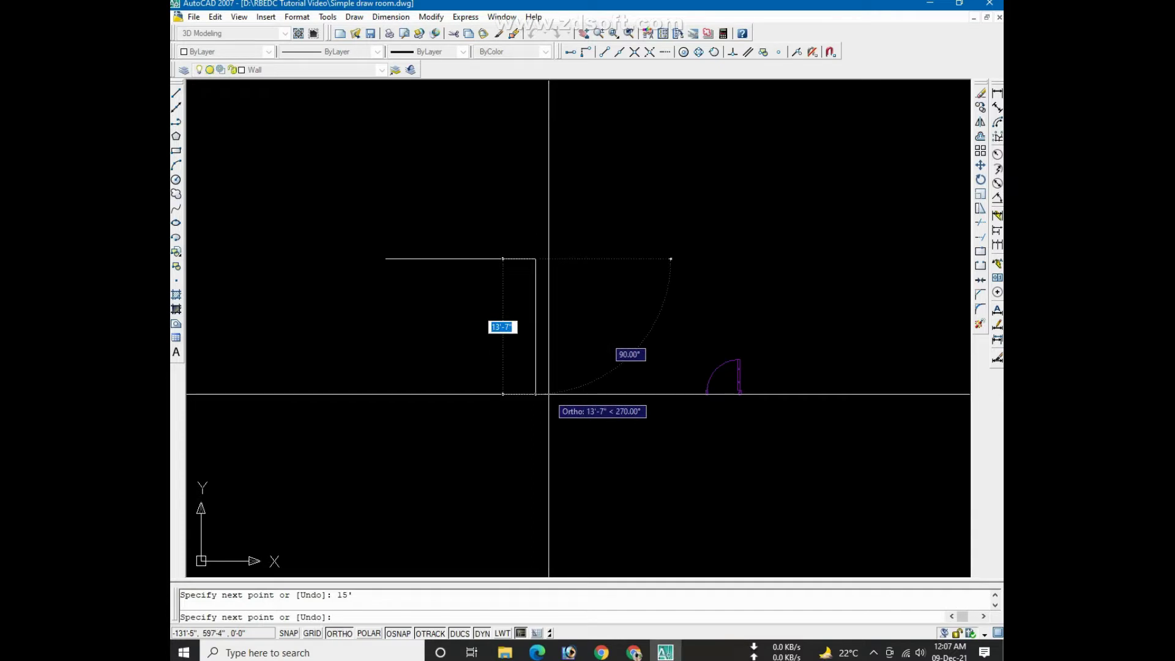
text(13)
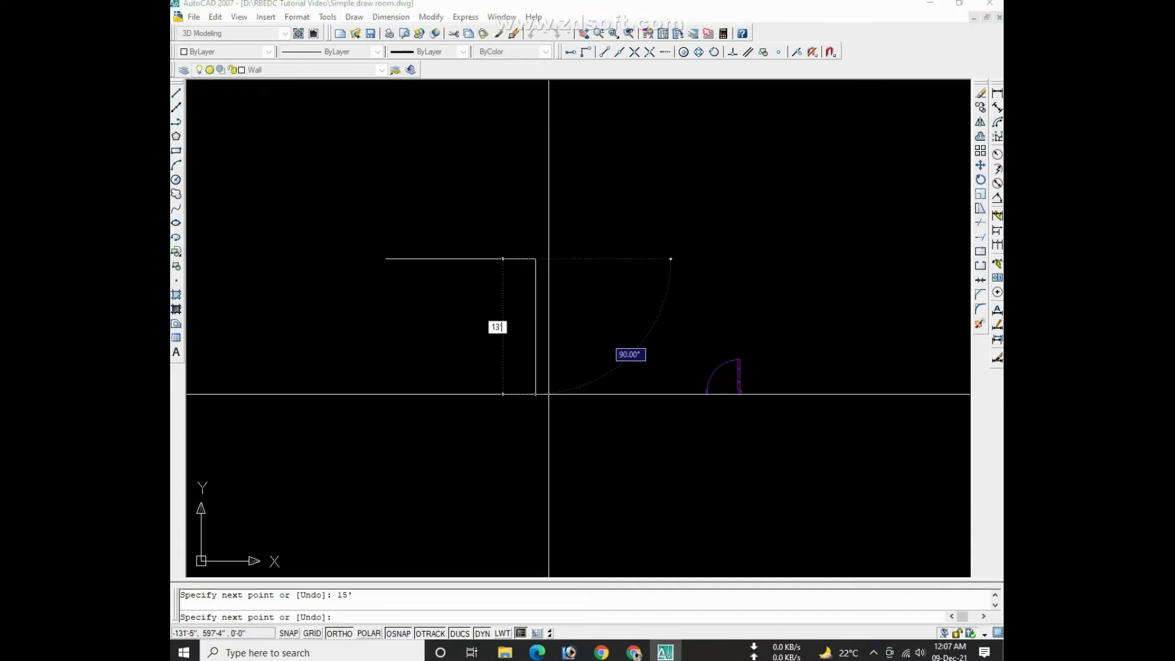
key(Return)
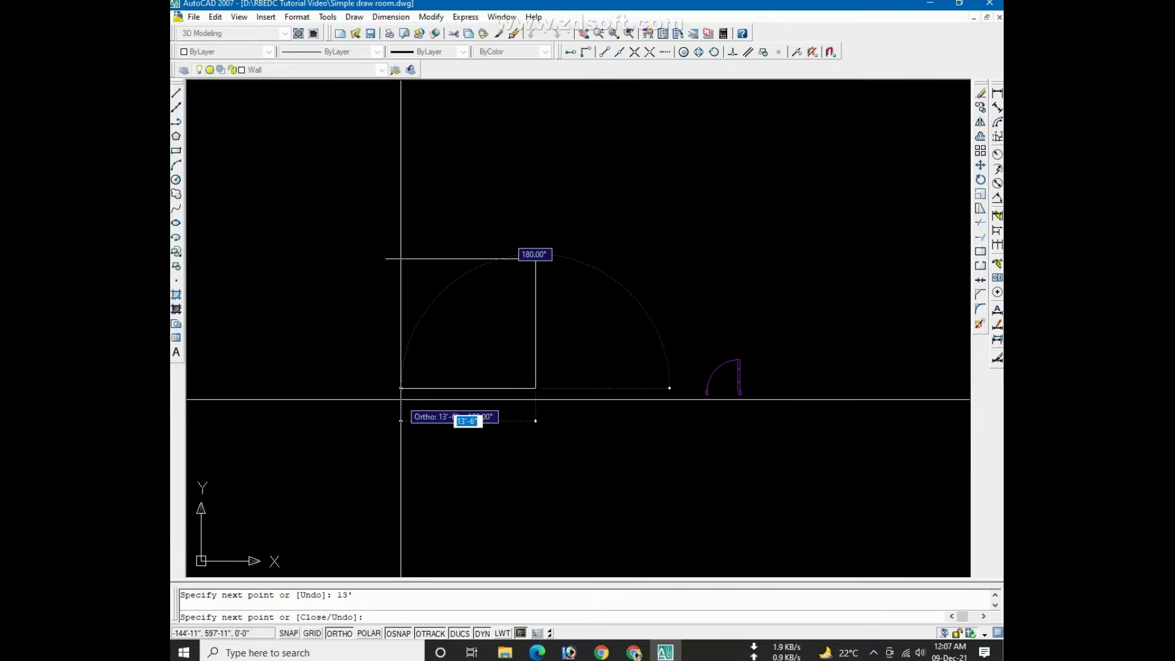
Draw the 15' bottom and 13' left sides to close the room, then center it
text(15)
key(Return)
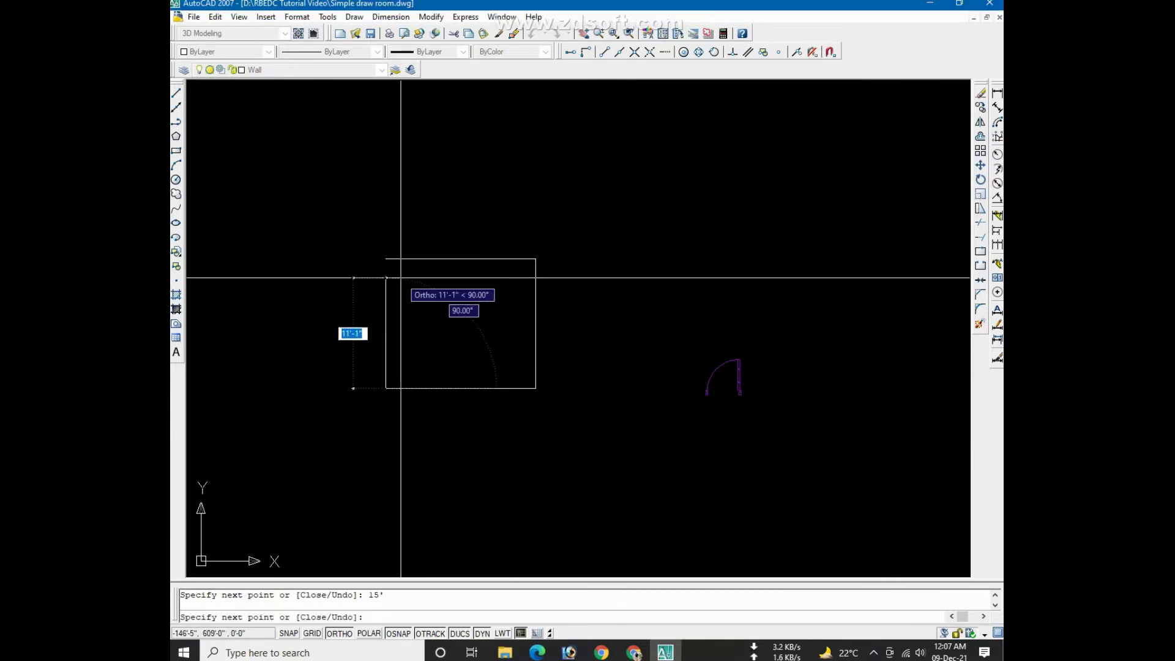
text(13')
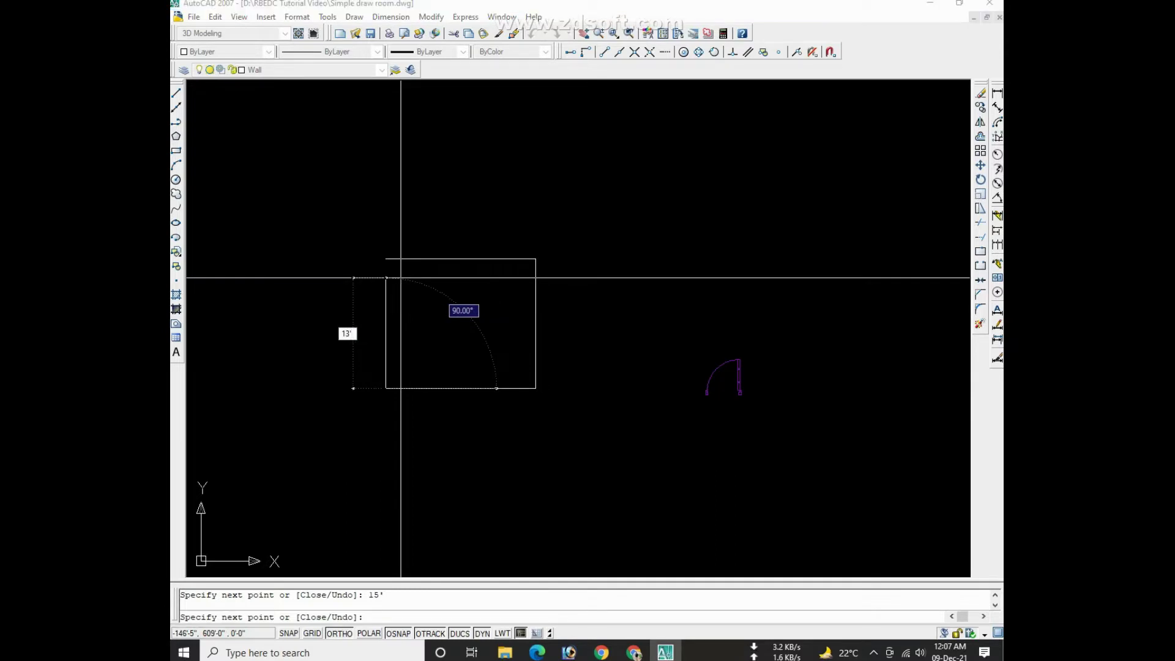
key(Return)
key(Return)
scroll(401, 279, up, 1)
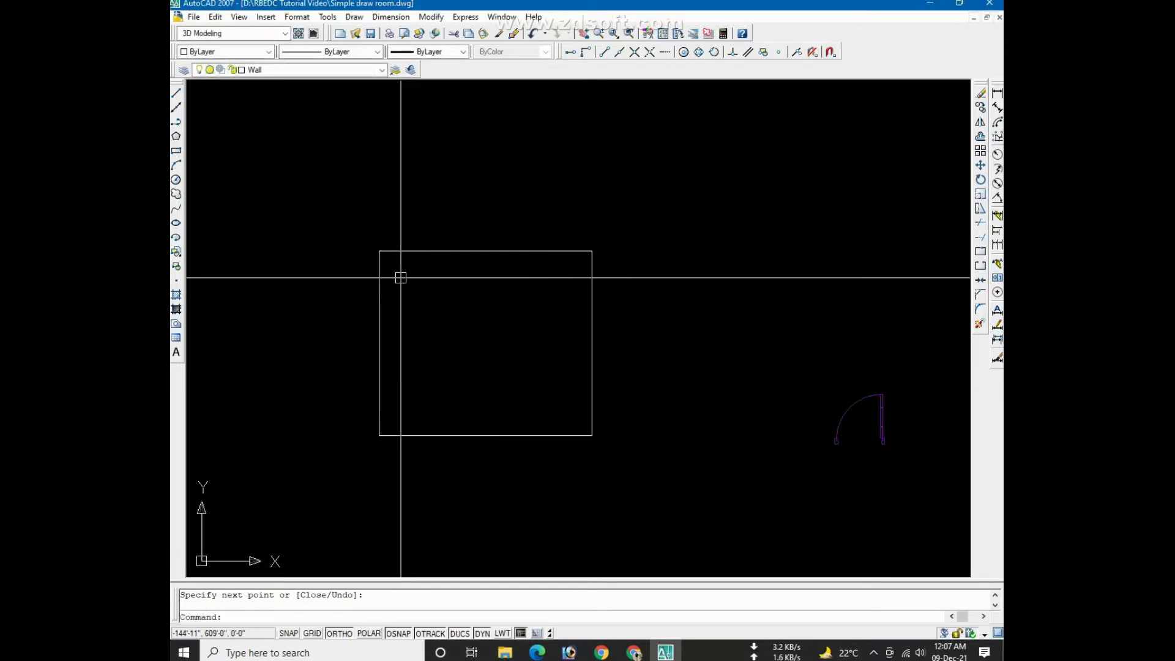
scroll(400, 279, up, 1)
middle_drag(461, 346, 475, 315)
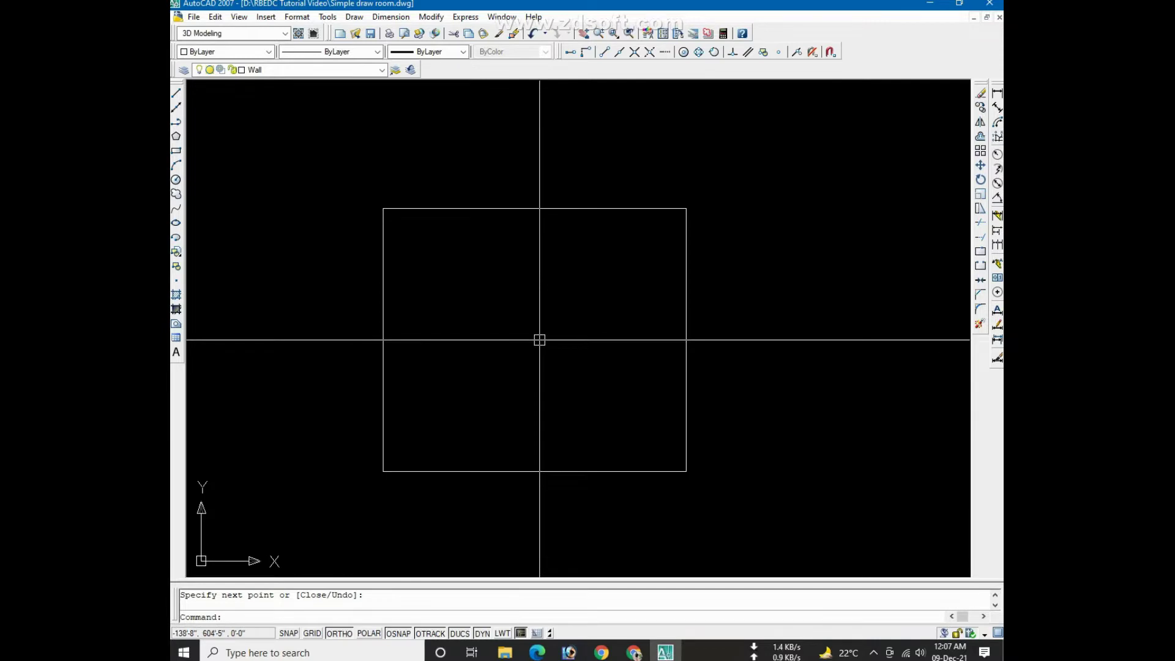
middle_drag(539, 341, 539, 350)
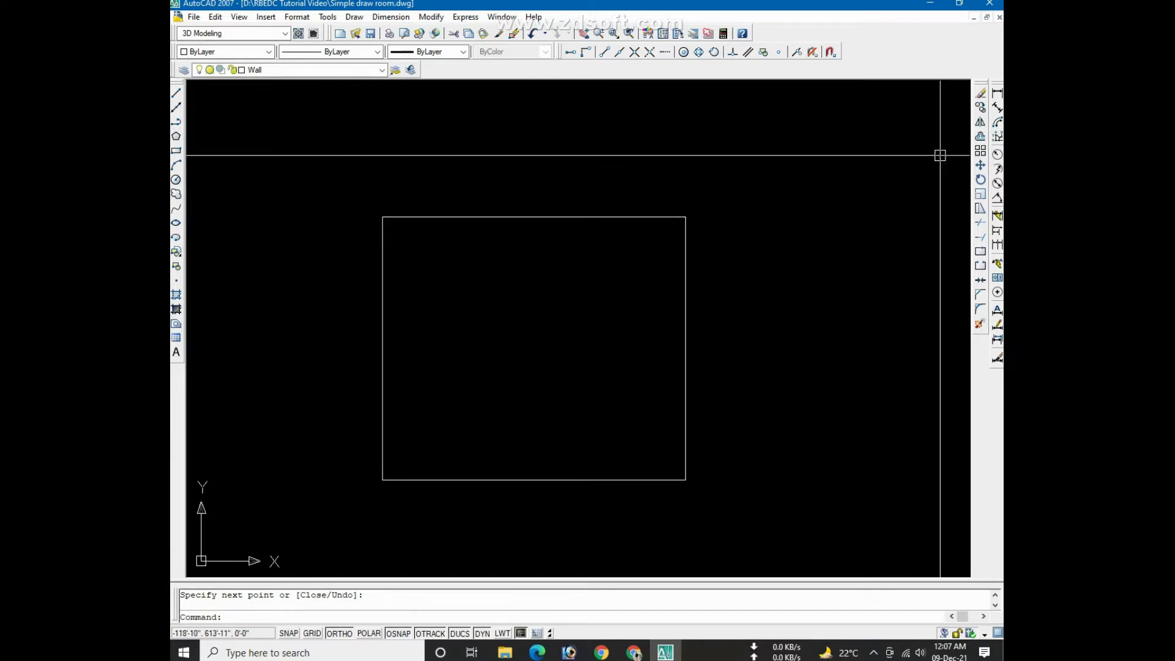
Offset the top and bottom walls 5 inches inward
click(980, 136)
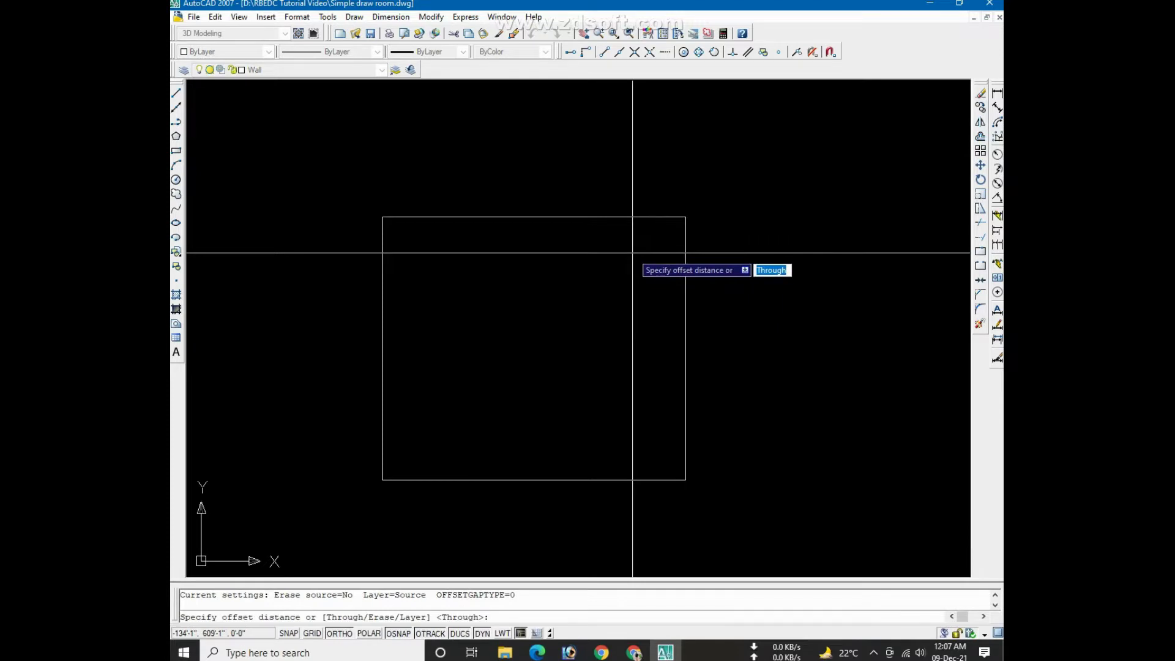
text(5)
key(Return)
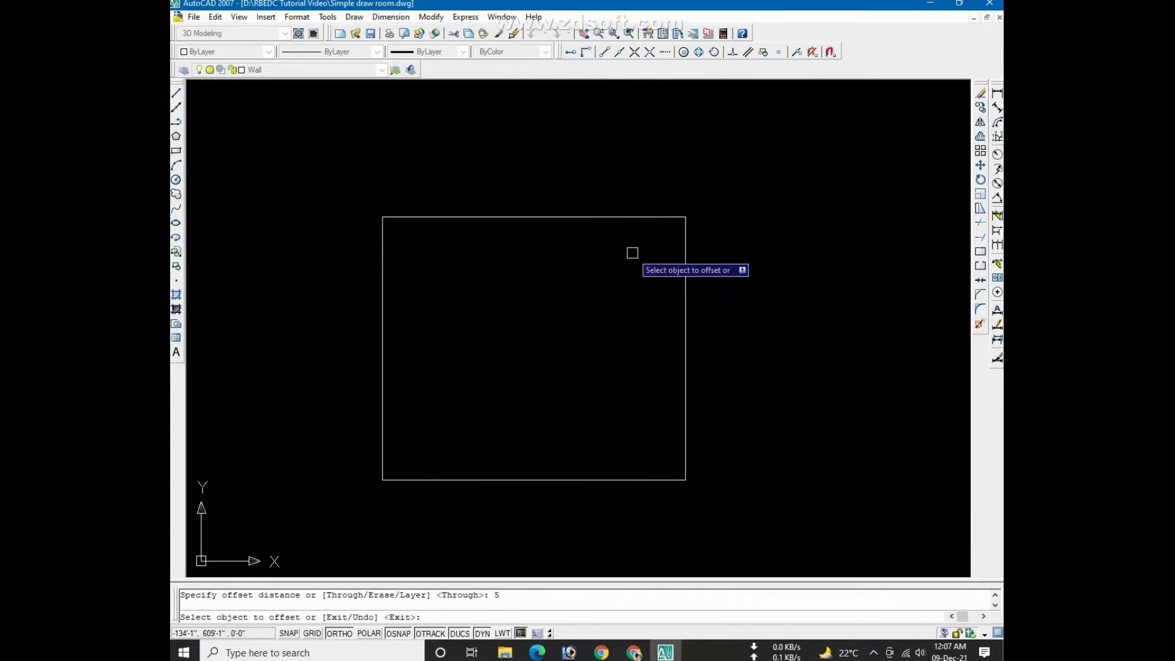
click(578, 219)
click(577, 270)
click(569, 480)
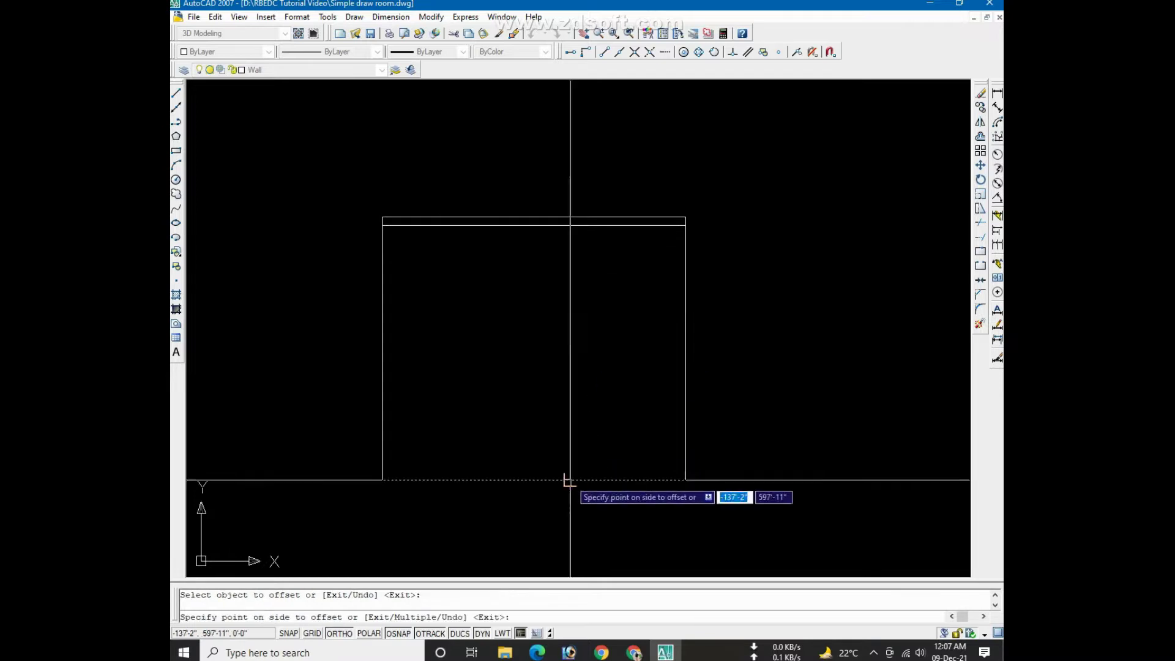
click(612, 422)
Offset the right and left walls 5 inches inward to complete the double walls
click(686, 349)
click(532, 349)
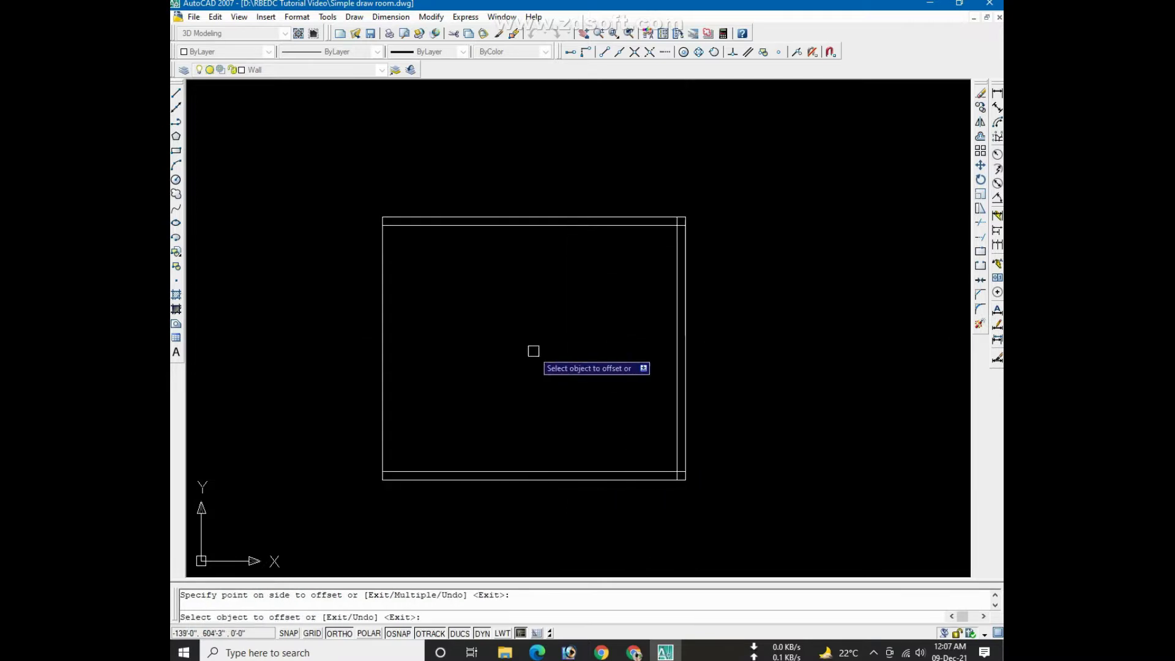
click(385, 340)
click(485, 346)
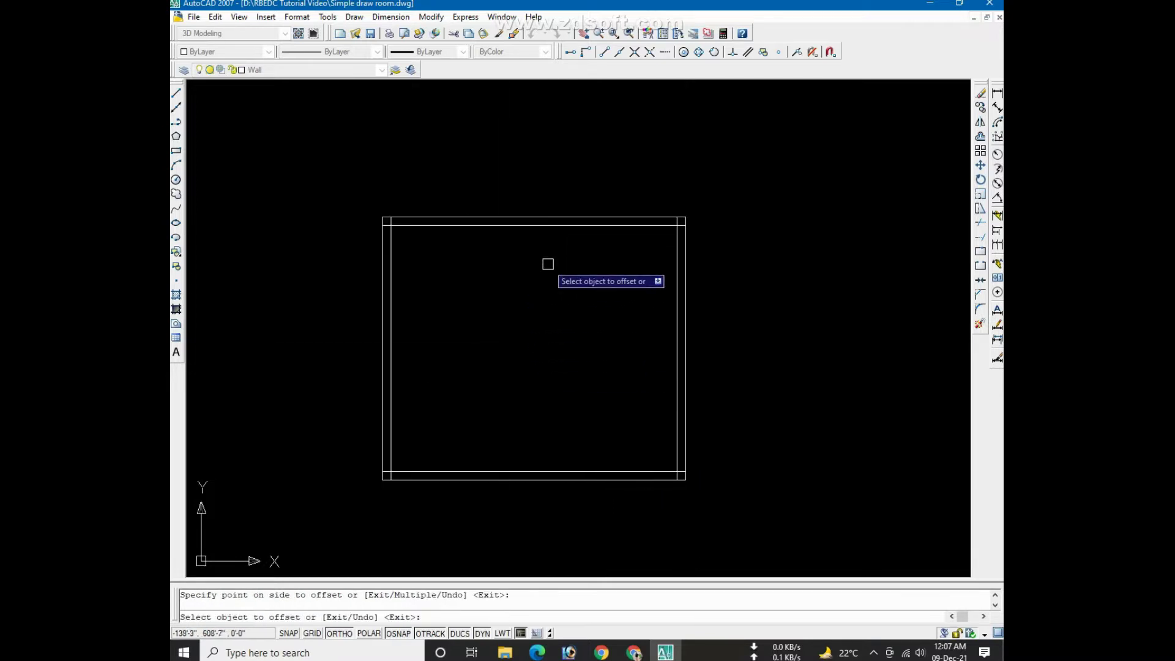
right_click(520, 313)
click(536, 322)
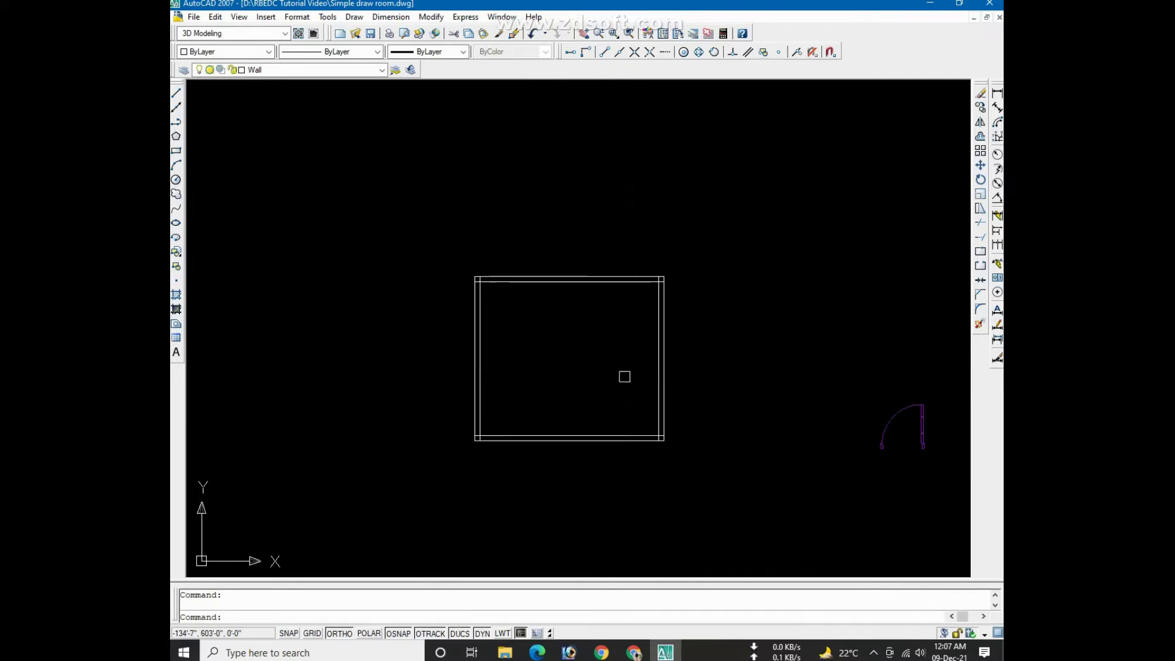
scroll(622, 375, down, 1)
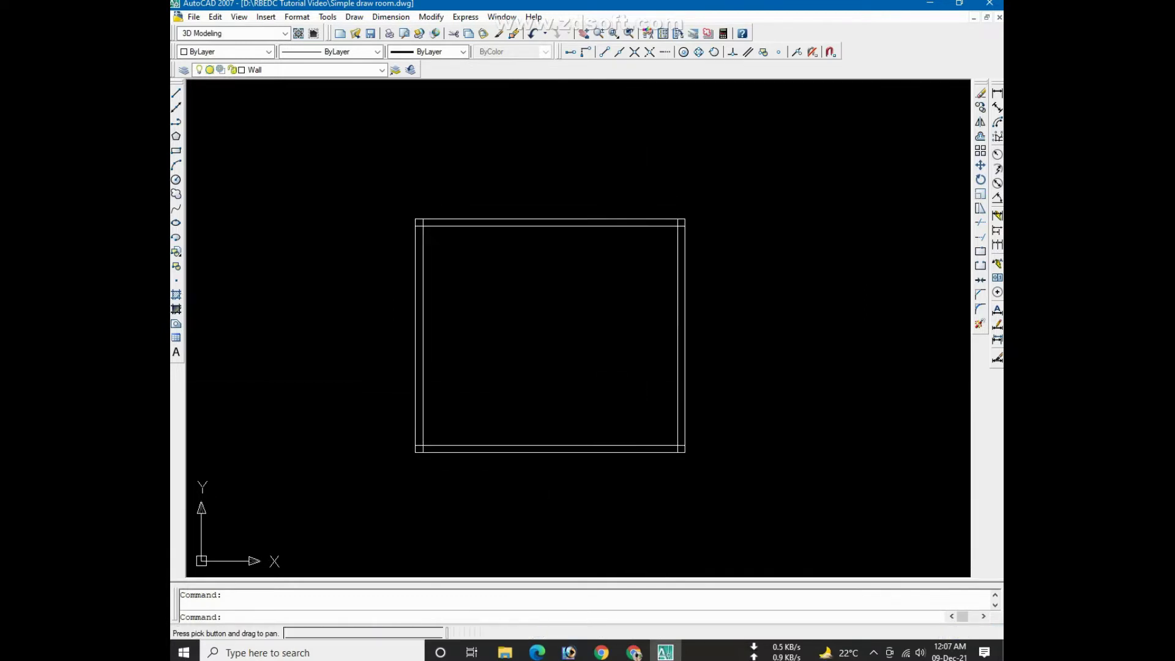
scroll(639, 391, up, 2)
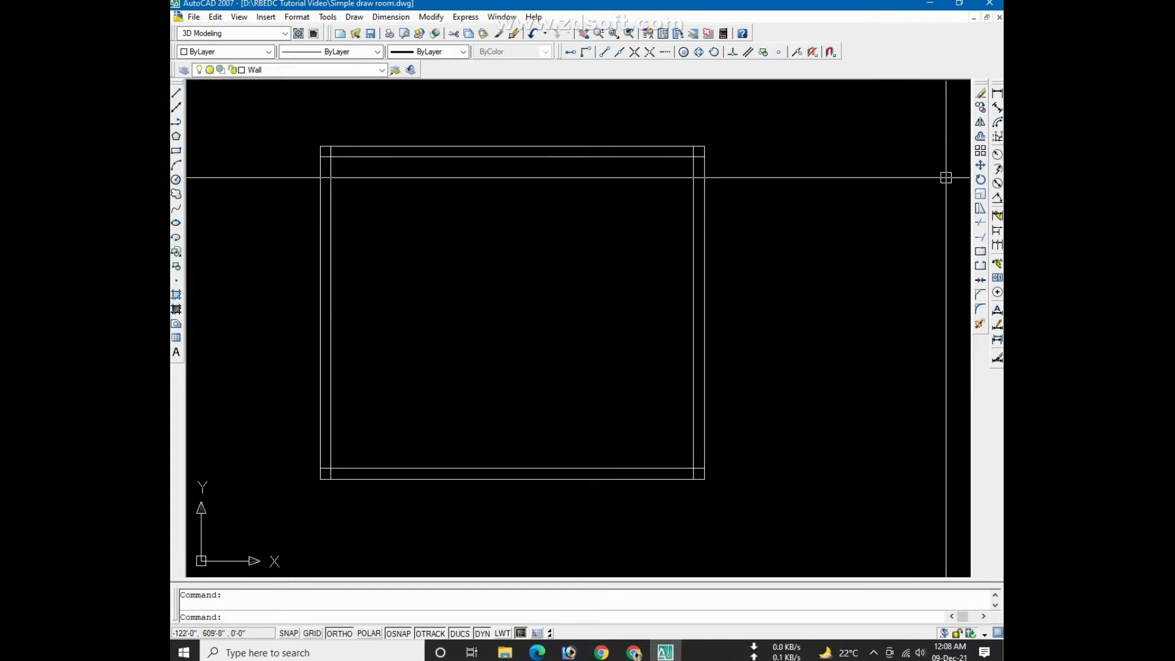
Offset the inner right wall line 3'6" to the left as an interior guide line
click(980, 137)
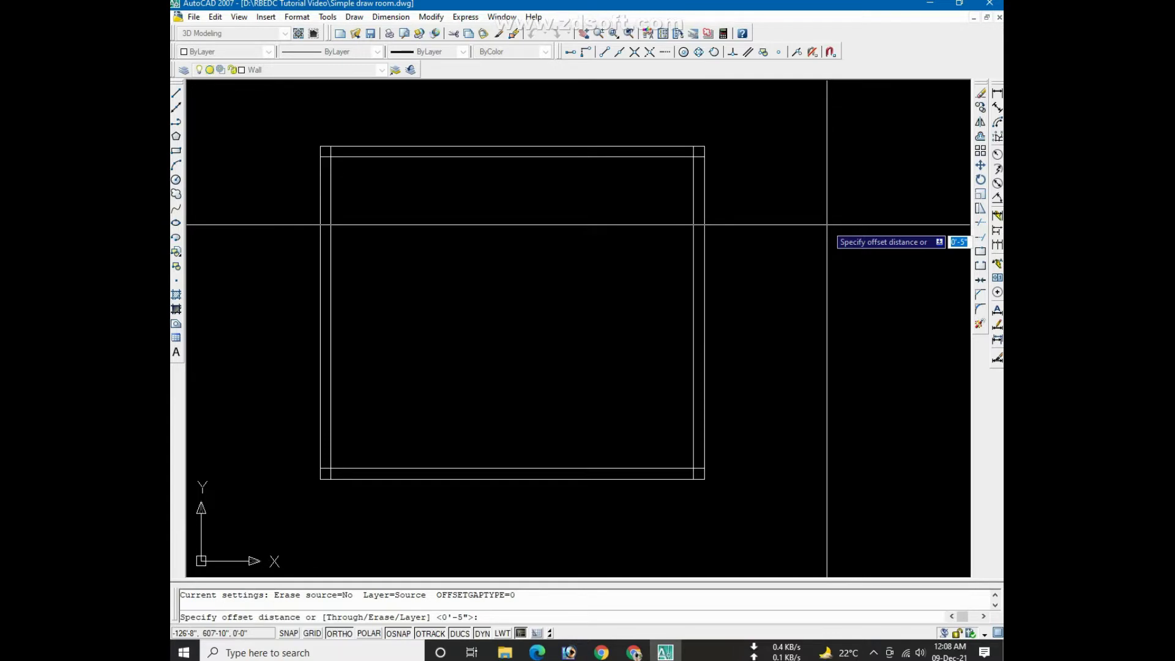
text(3'6)
key(Return)
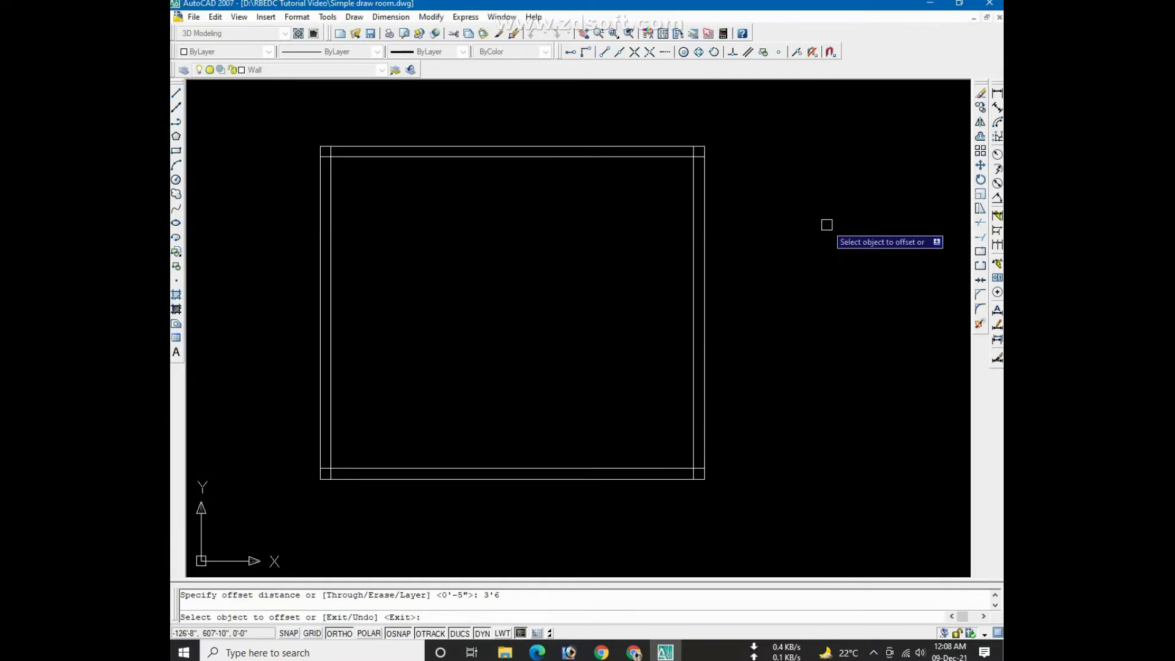
click(694, 413)
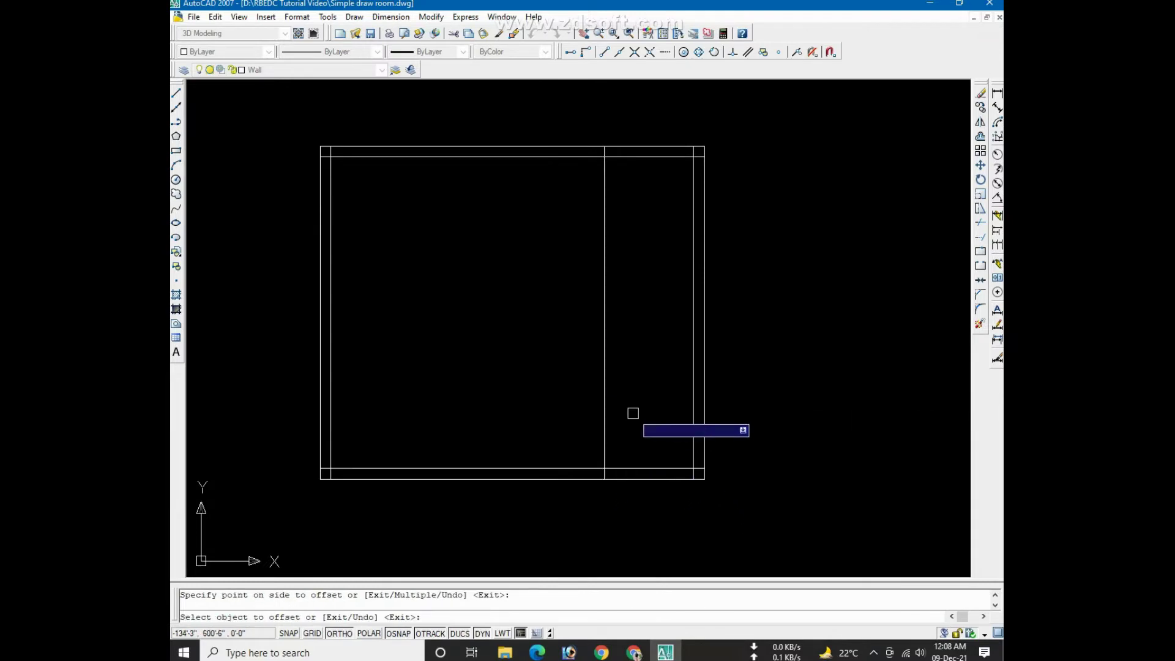
key(Escape)
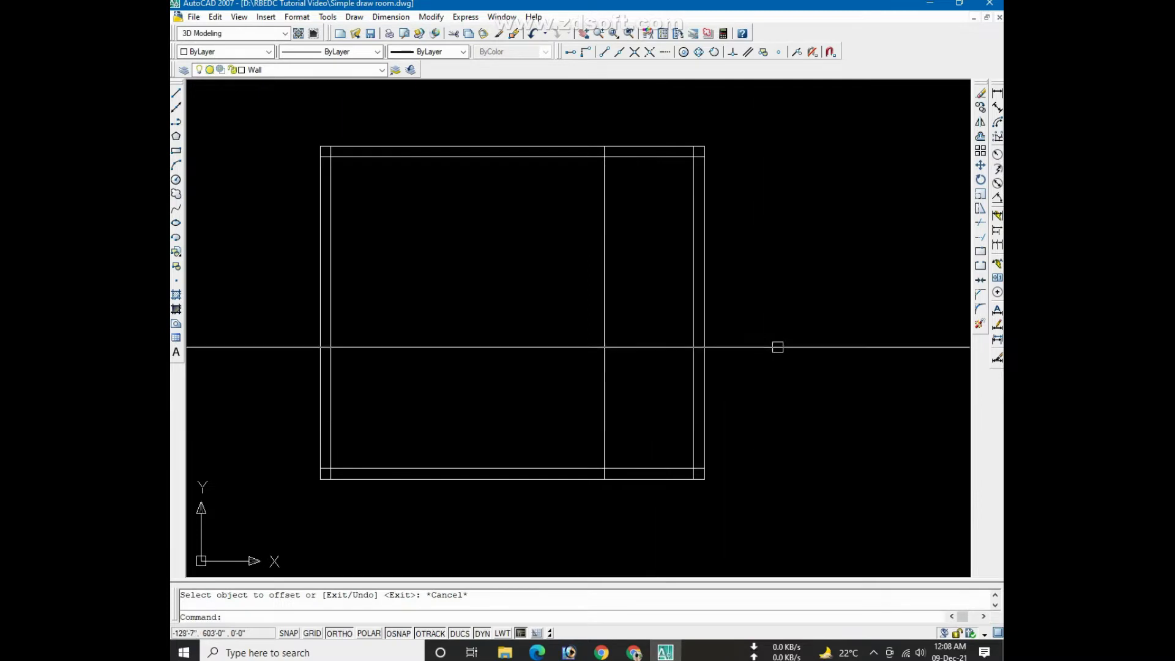
Trim the bottom wall's right end for the door opening and remove the dividing line
click(980, 225)
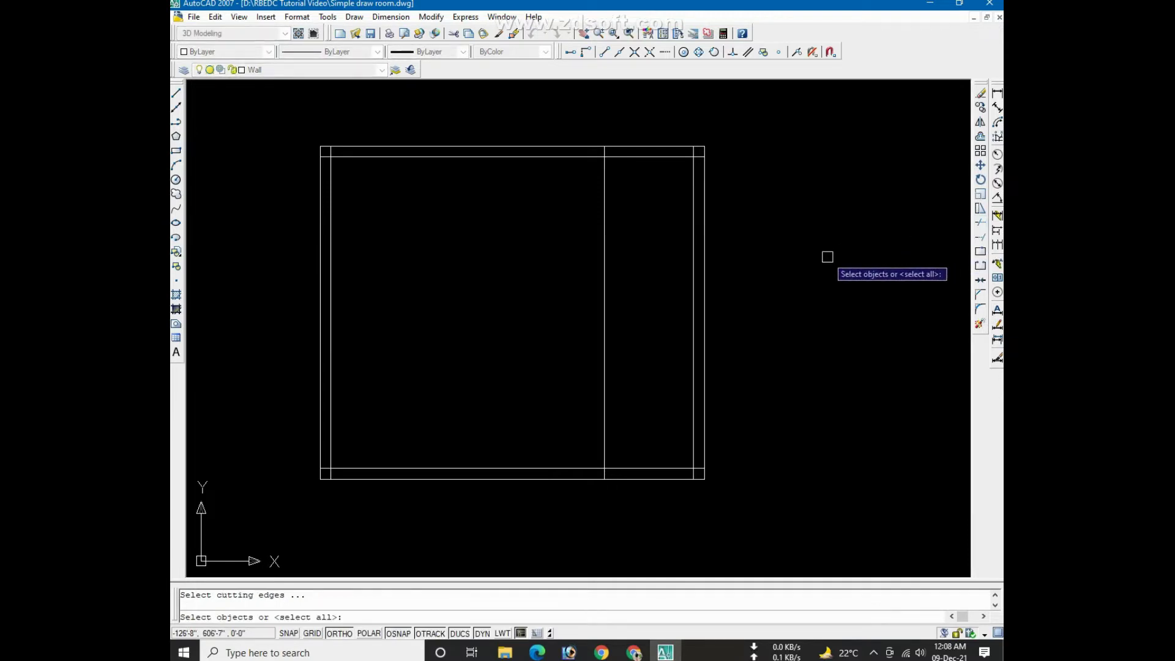
key(Return)
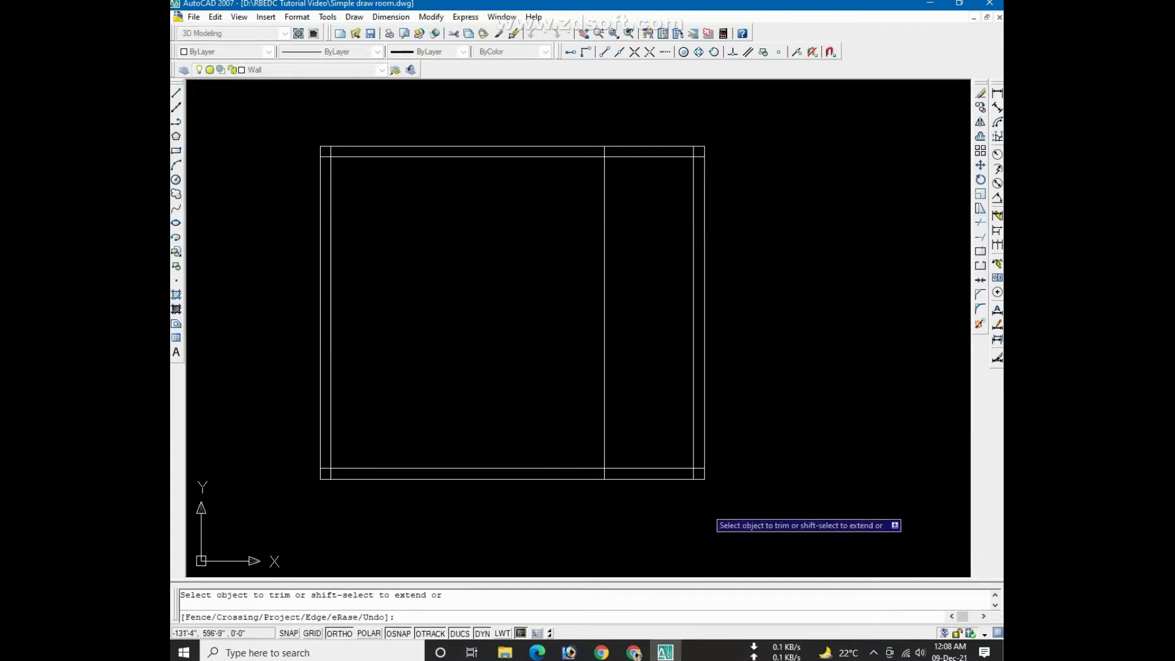
click(640, 479)
click(640, 472)
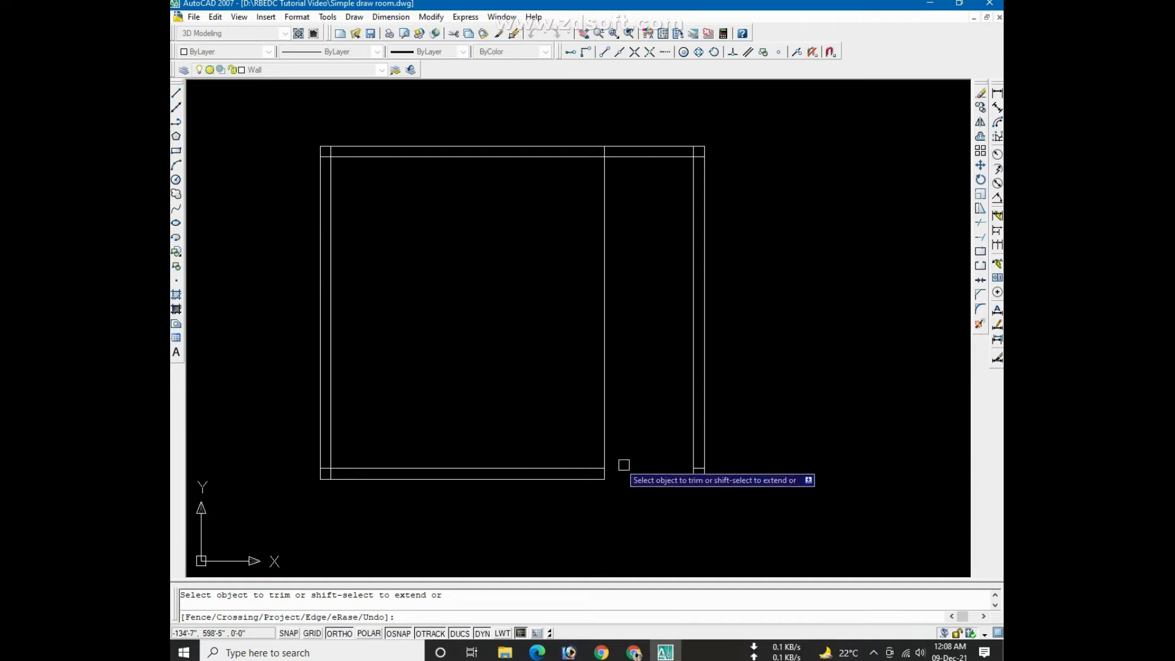
click(604, 445)
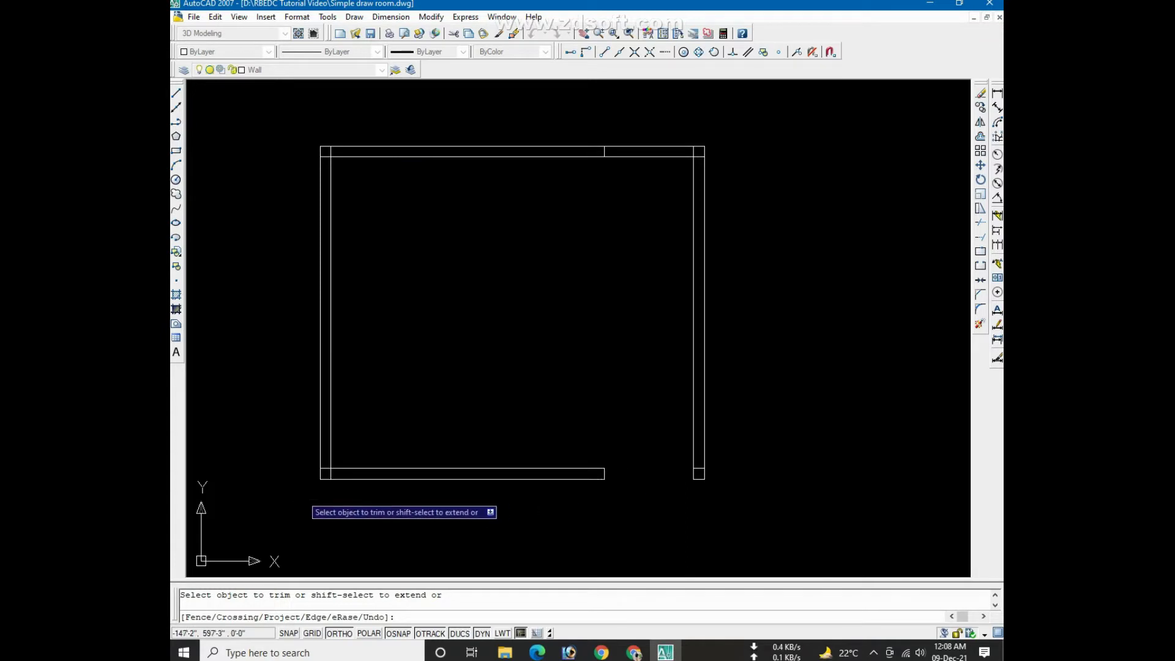
Zoom in and trim the overlapping wall line at the corner
scroll(297, 490, up, 2)
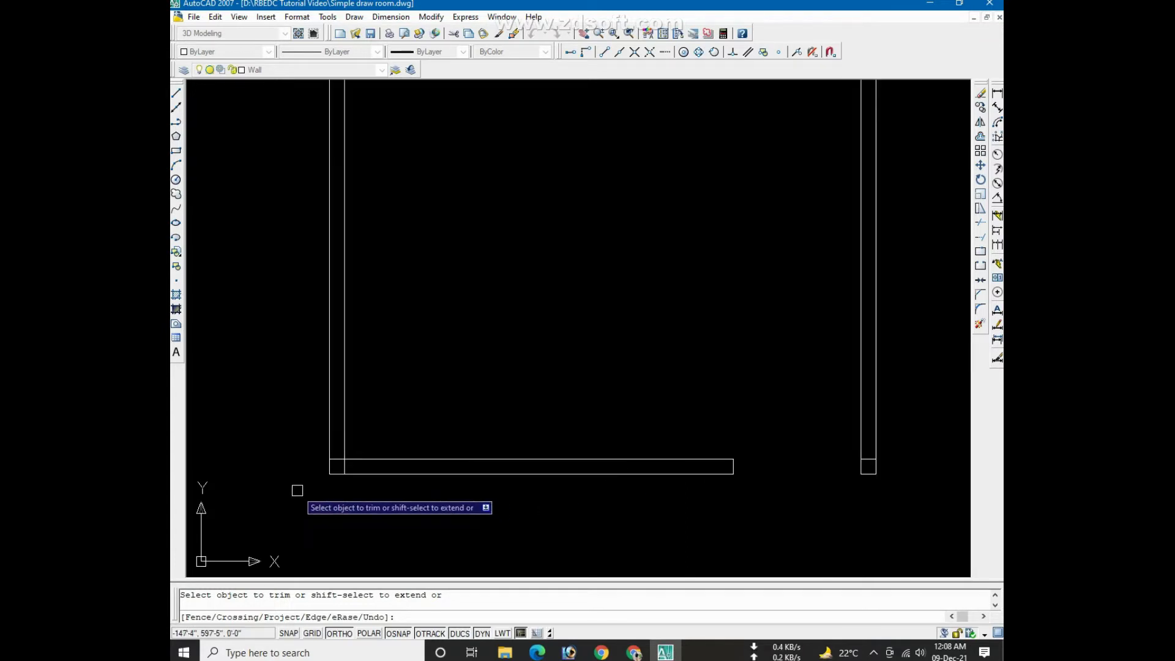
scroll(334, 473, up, 1)
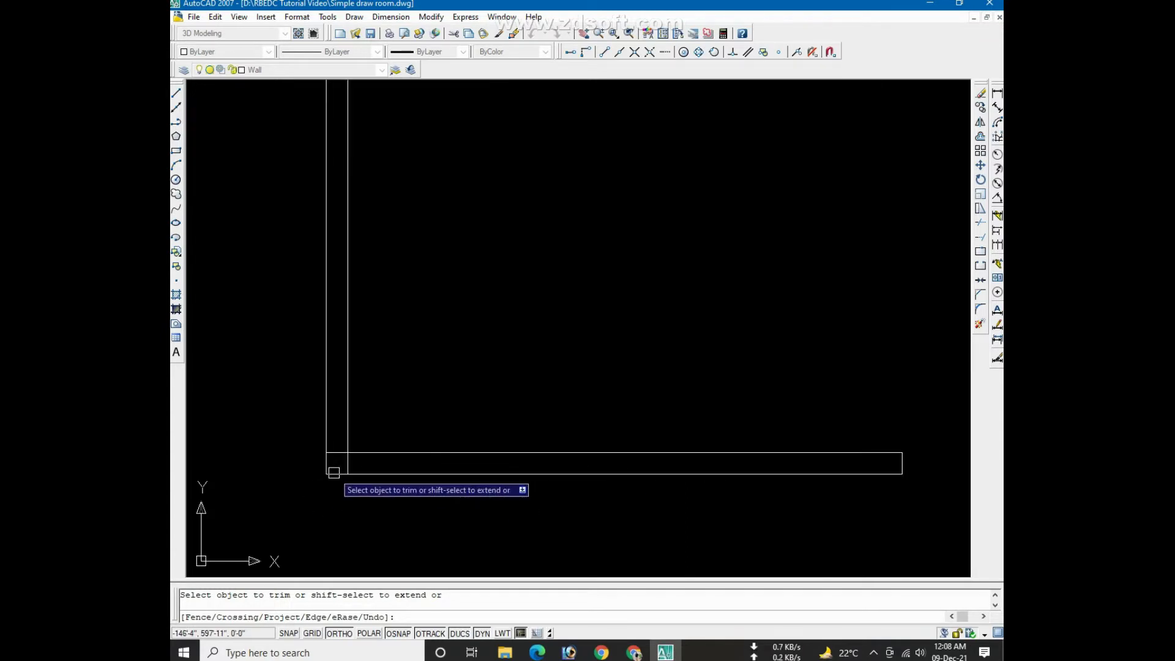
scroll(334, 472, up, 2)
scroll(334, 472, up, 1)
scroll(338, 456, up, 2)
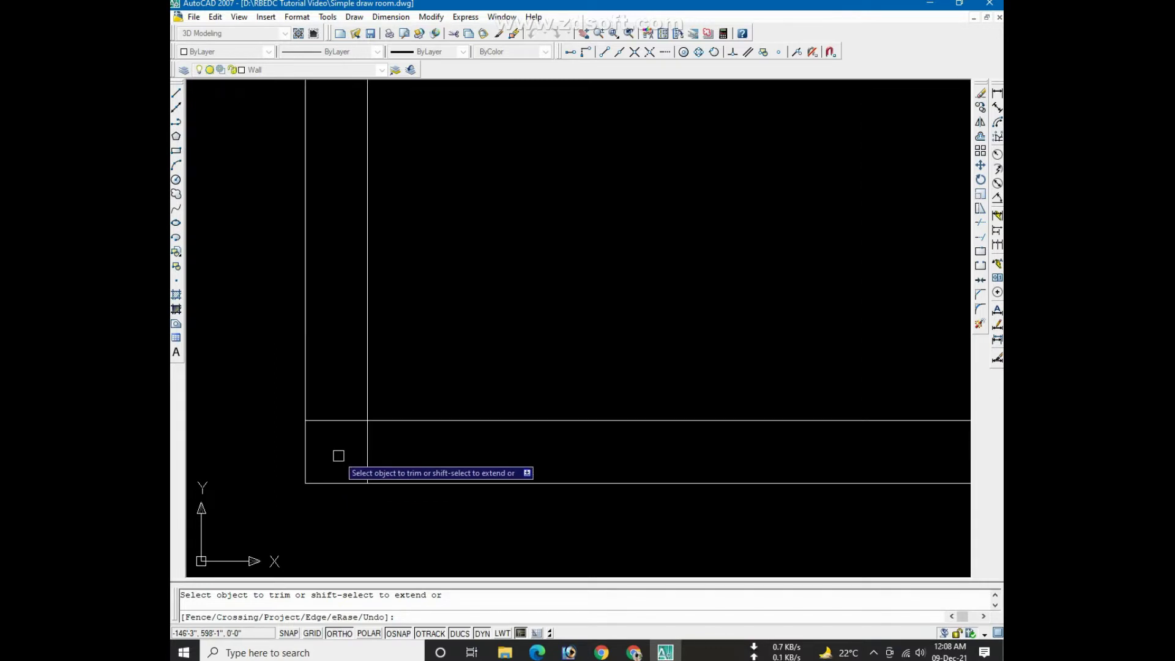
scroll(338, 456, up, 3)
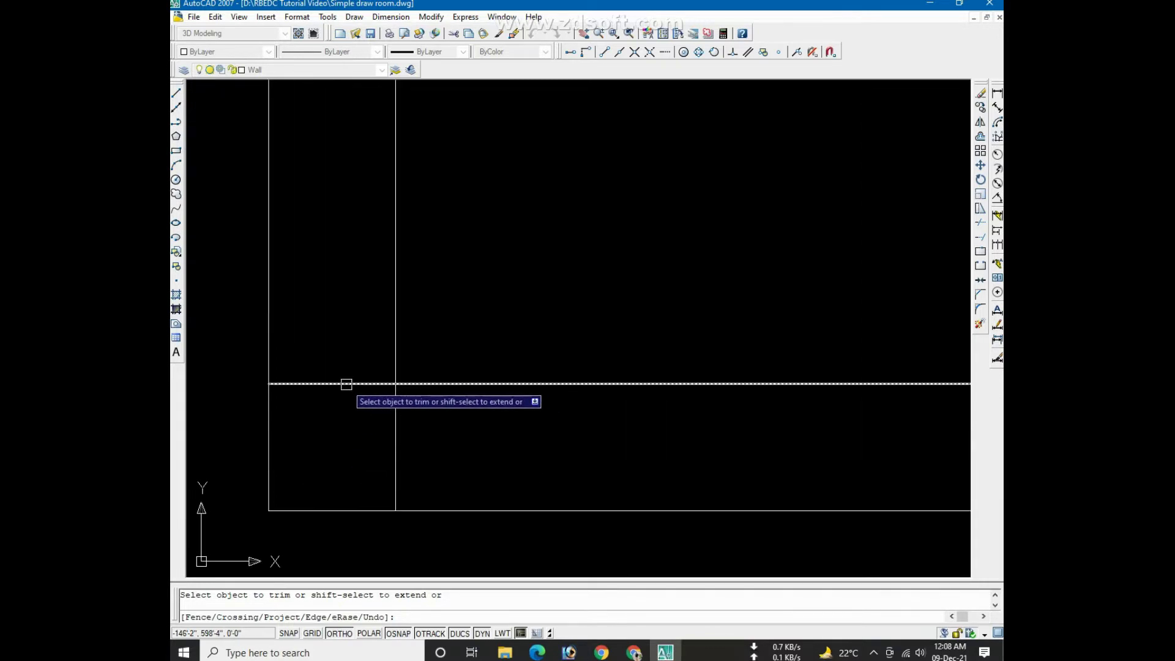
scroll(418, 519, down, 6)
scroll(418, 520, down, 7)
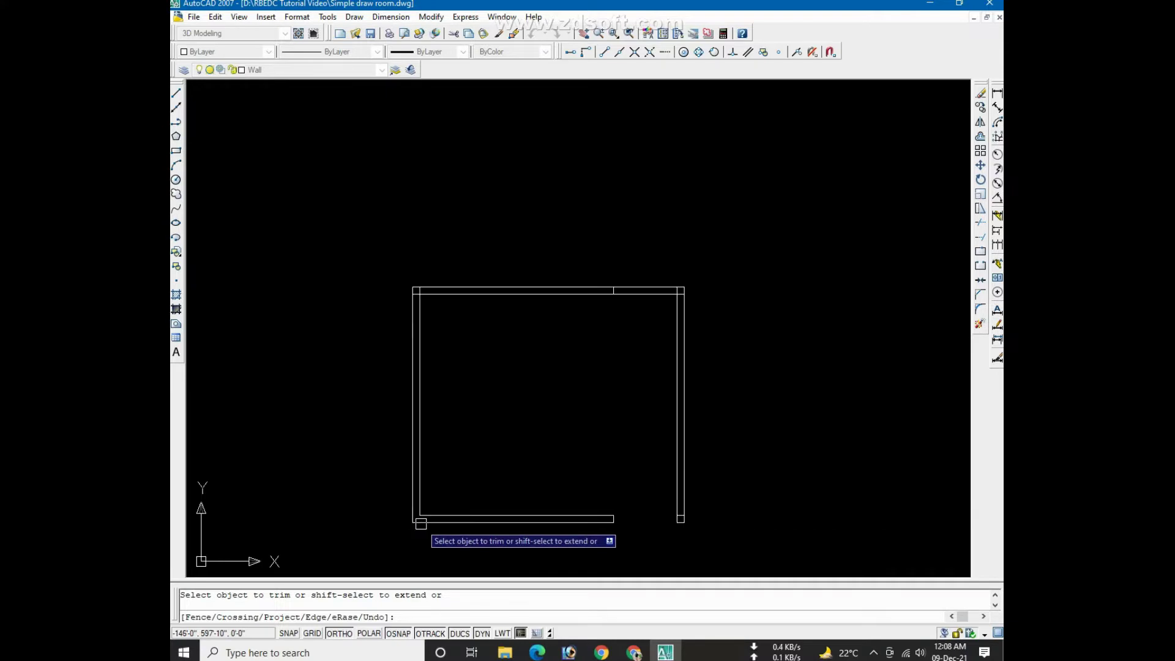
scroll(416, 290, up, 4)
scroll(410, 299, up, 5)
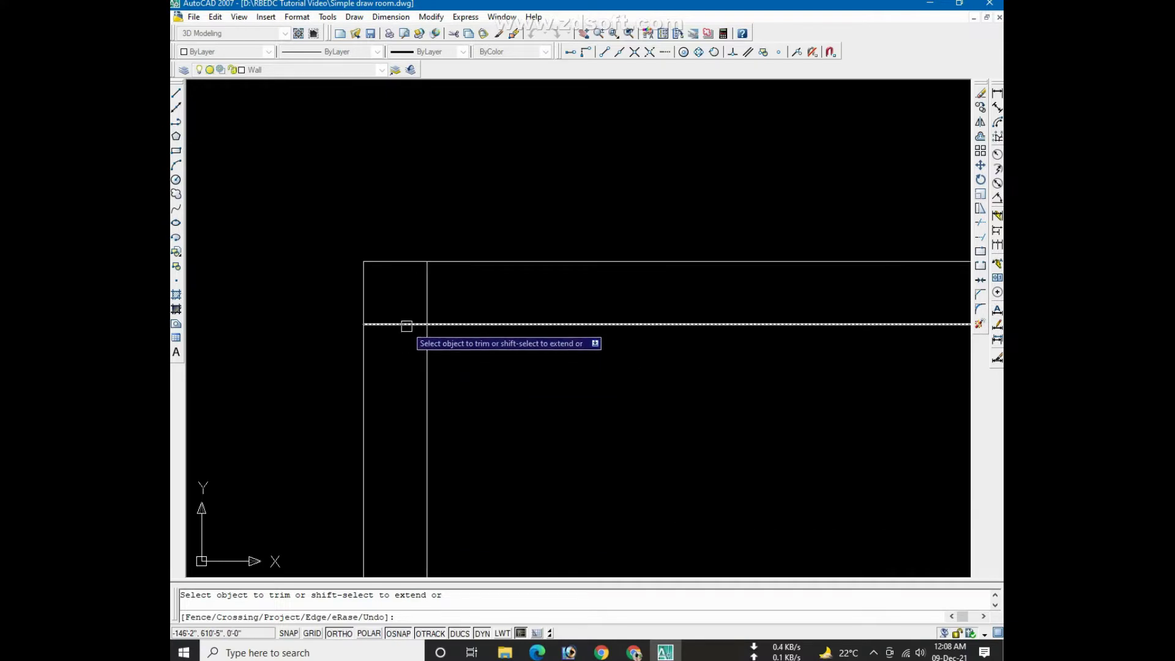
click(424, 307)
scroll(423, 309, down, 9)
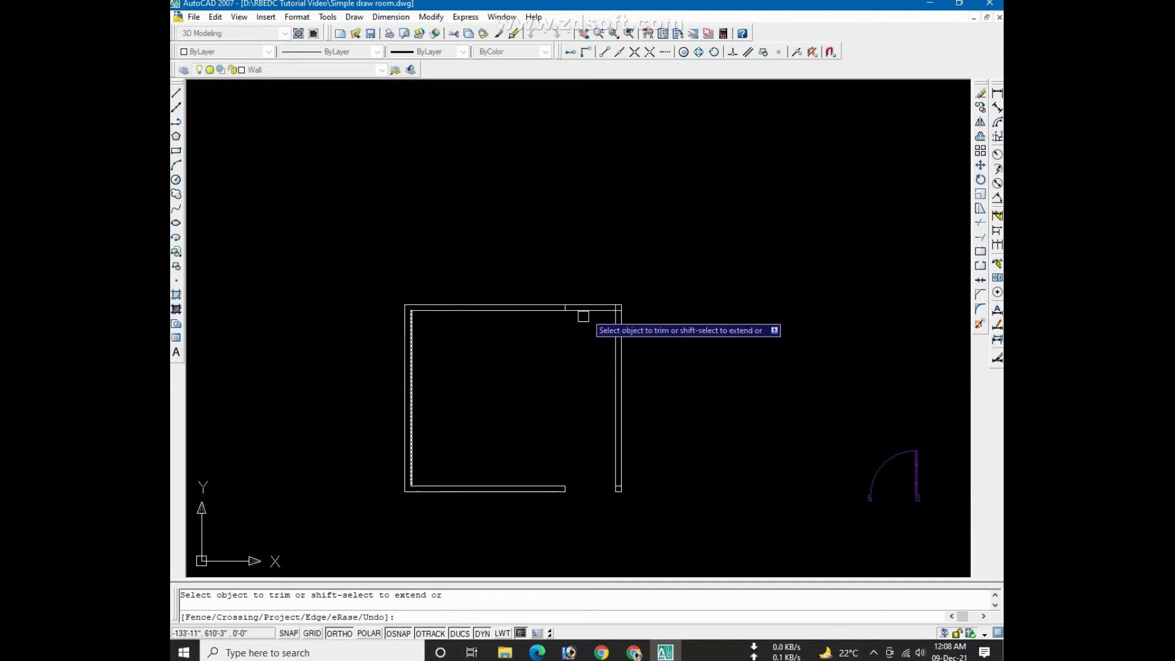
scroll(617, 310, up, 3)
scroll(617, 311, up, 4)
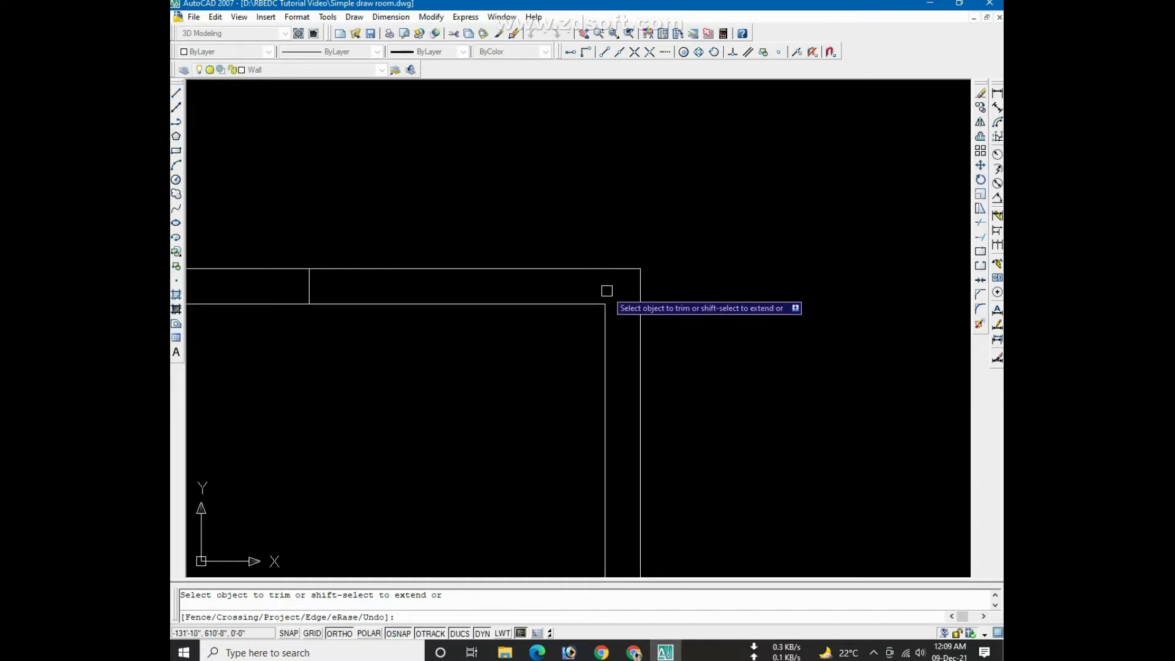
scroll(605, 288, down, 6)
scroll(574, 324, down, 4)
scroll(545, 365, up, 2)
scroll(546, 366, up, 2)
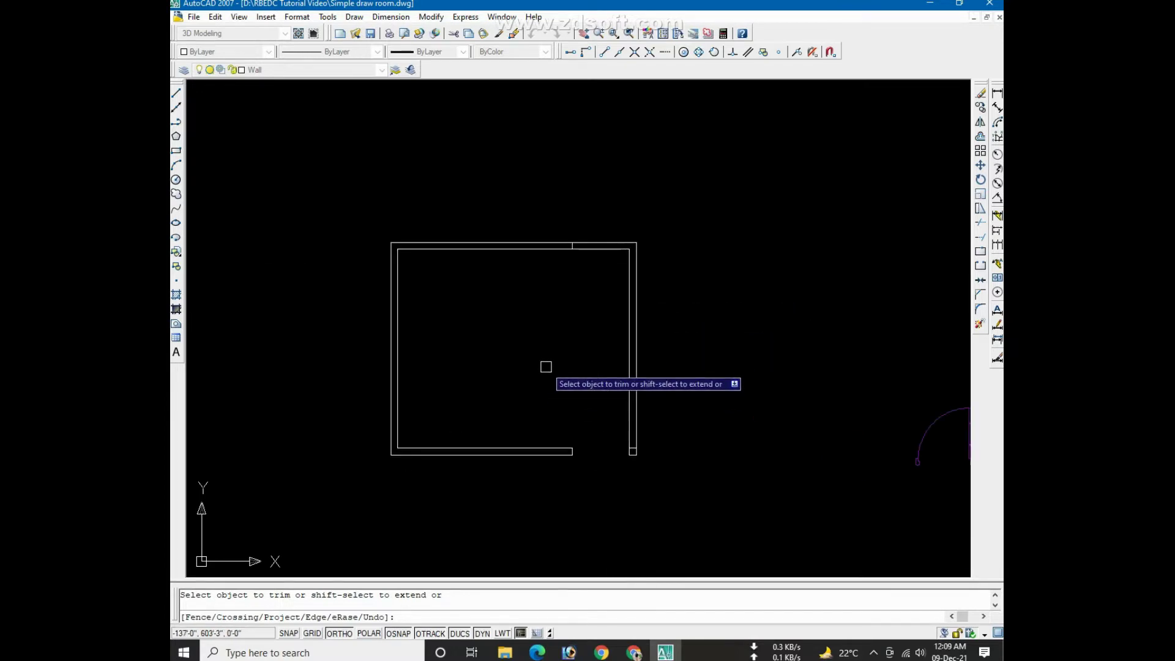
key(Escape)
Delete the leftover short wall stubs, including the one in the top wall
scroll(559, 257, up, 4)
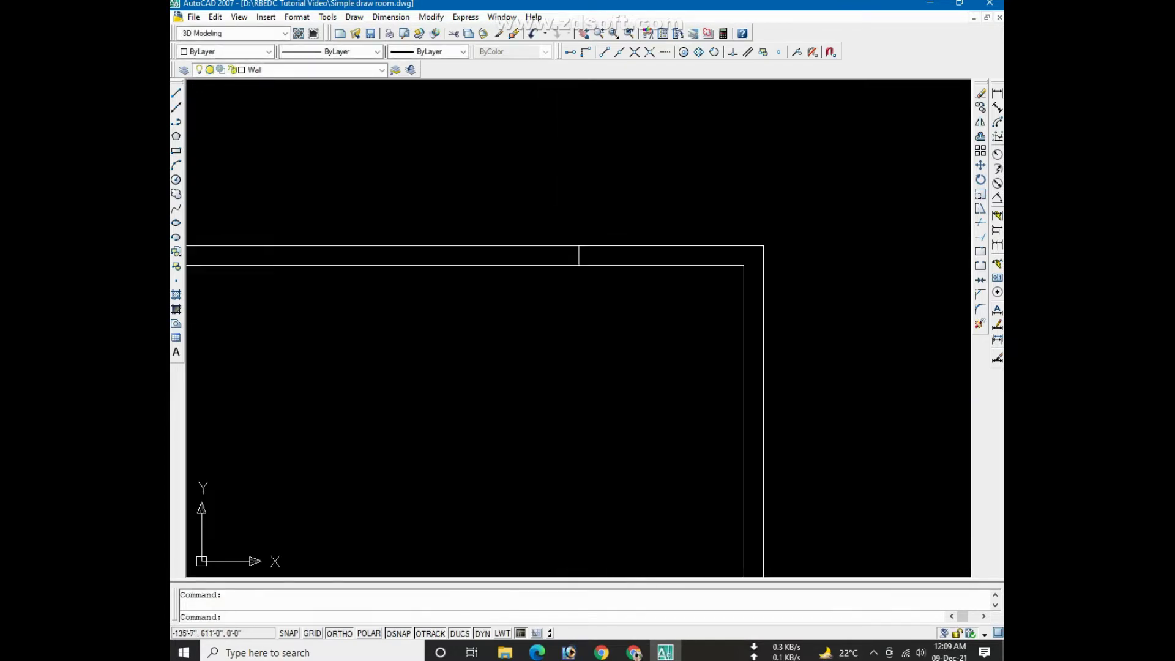
scroll(585, 260, up, 4)
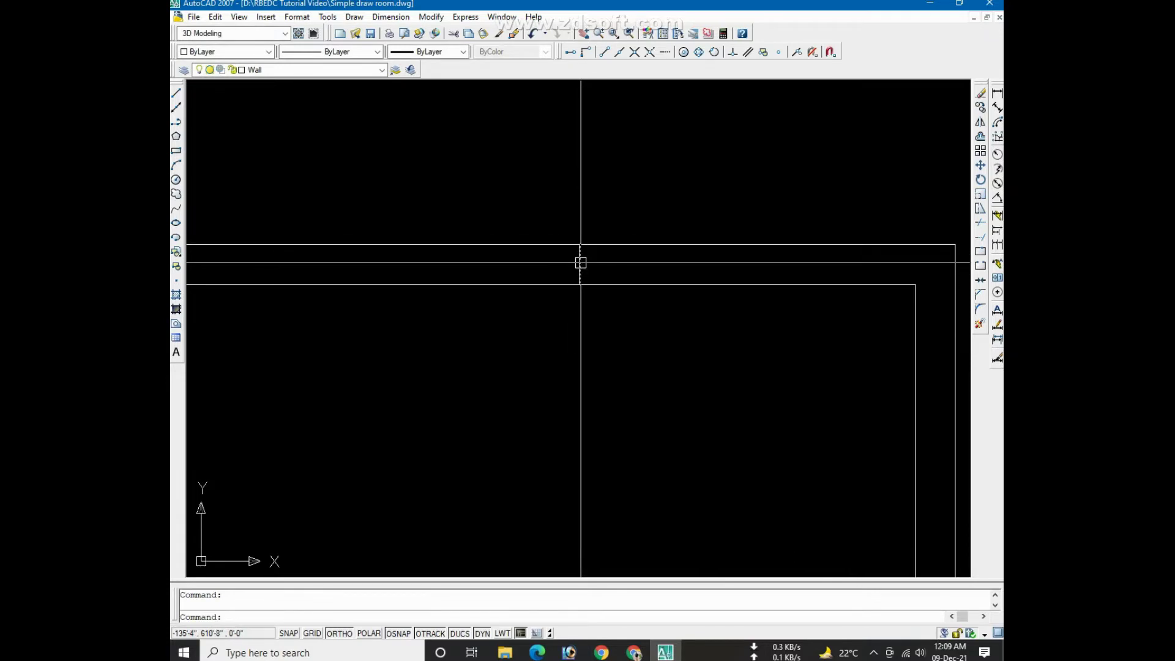
click(580, 264)
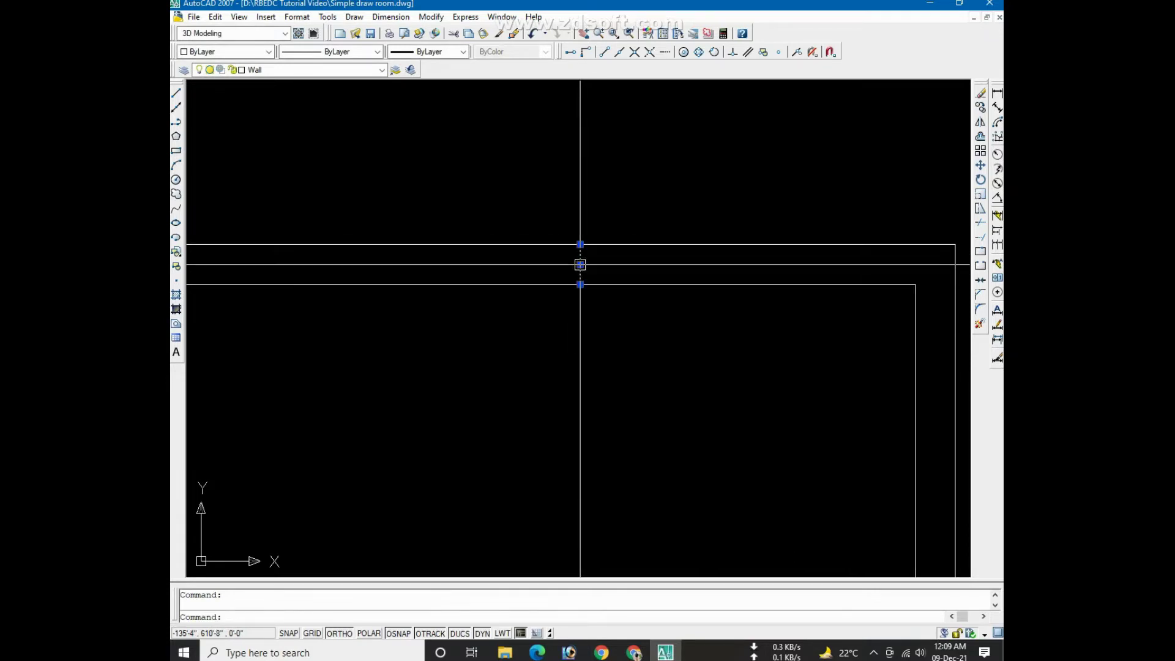
key(Delete)
scroll(569, 257, down, 3)
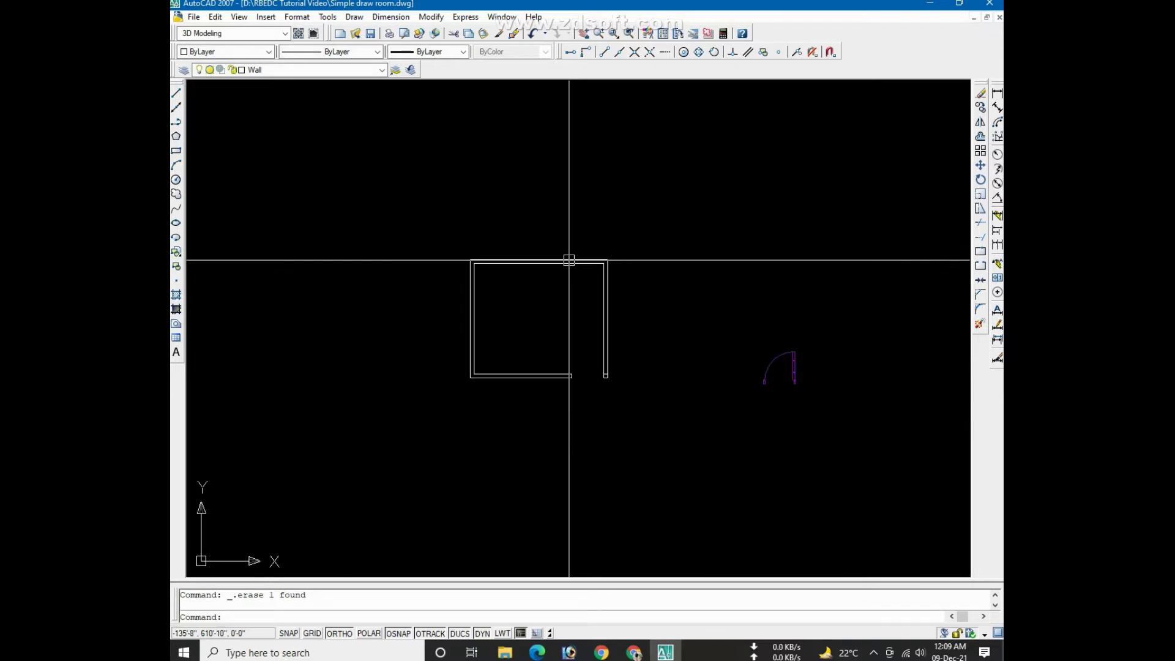
scroll(608, 388, up, 4)
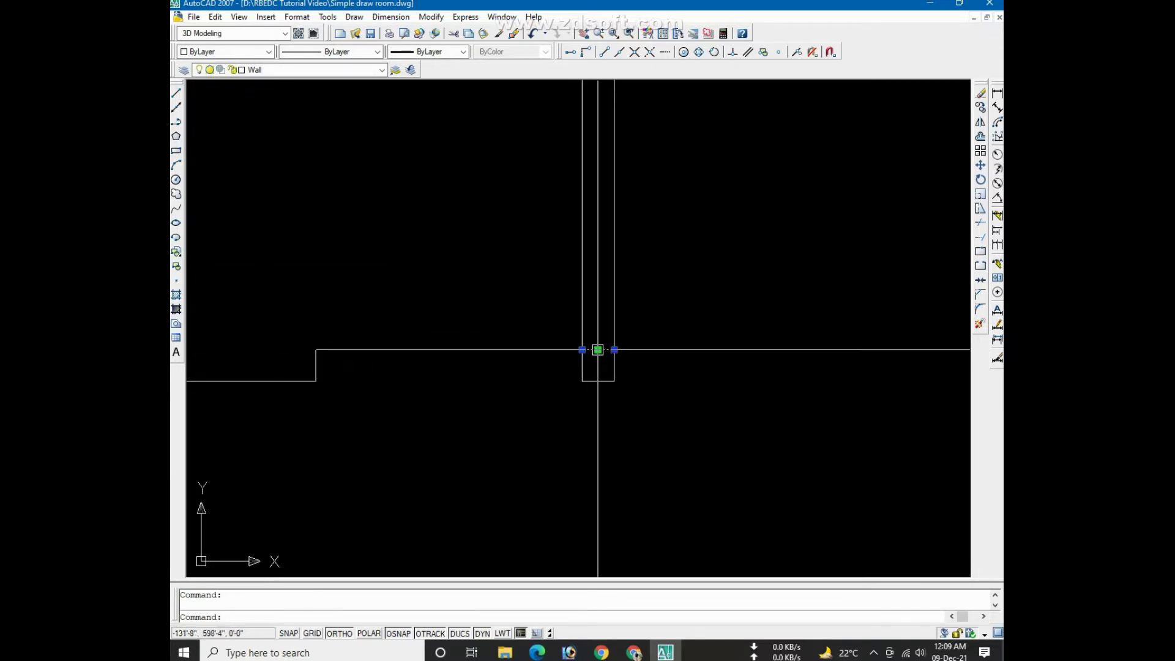
key(Delete)
scroll(614, 412, down, 5)
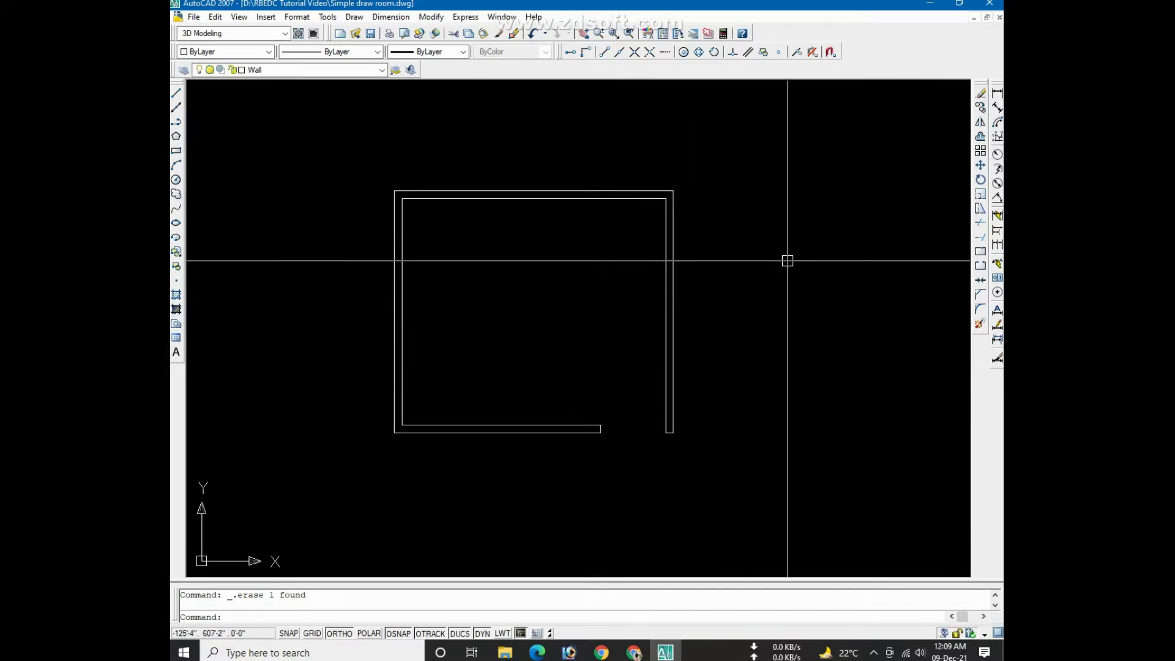
Draw a short marker line upward from the top wall's midpoint
click(177, 96)
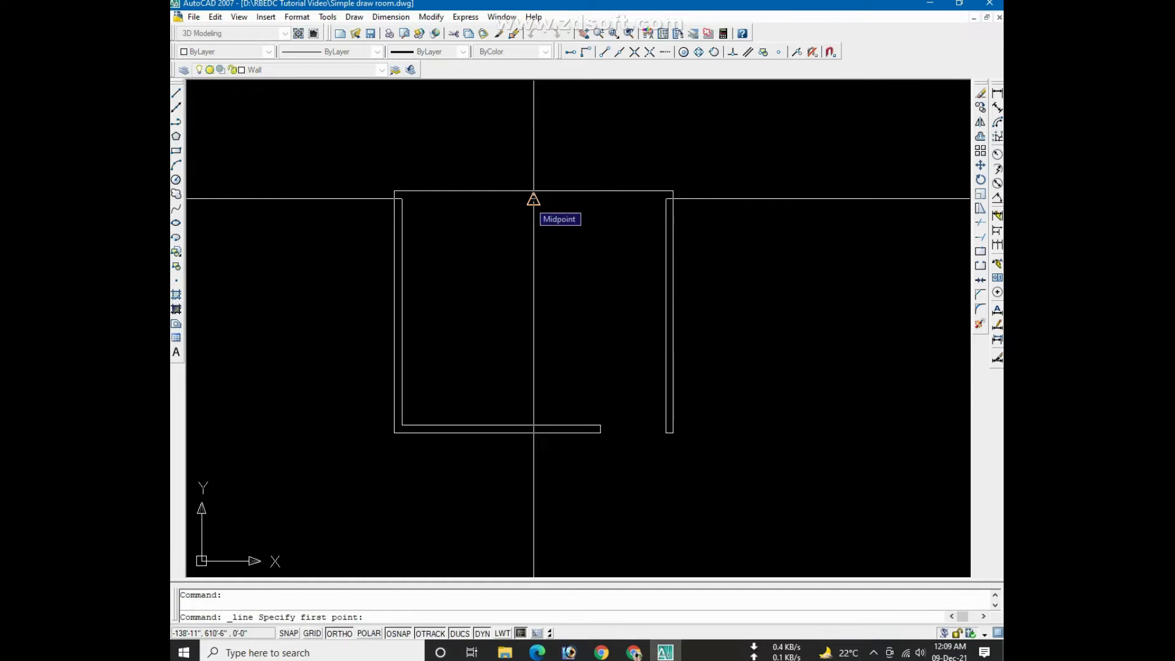
scroll(534, 198, up, 2)
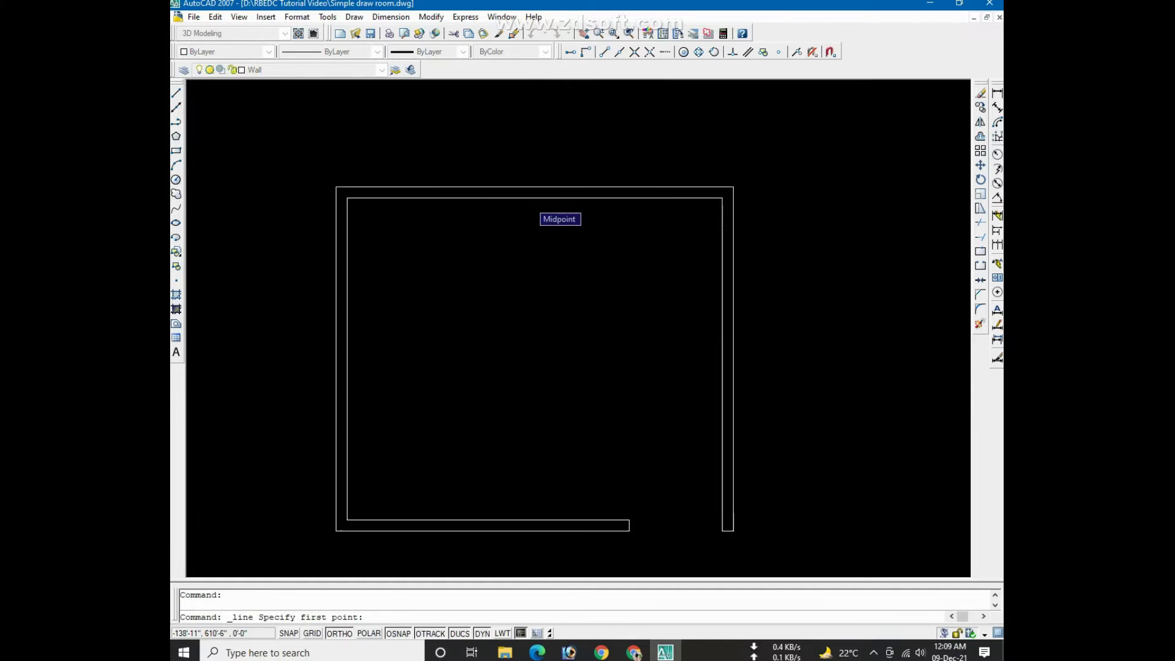
click(534, 198)
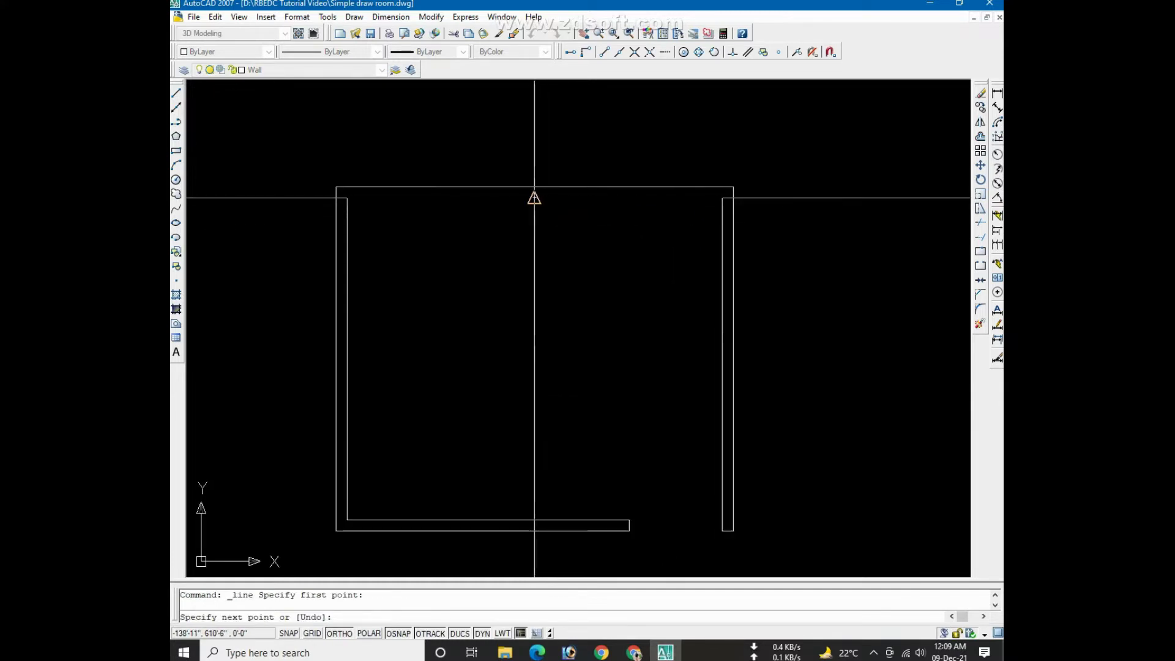
click(534, 145)
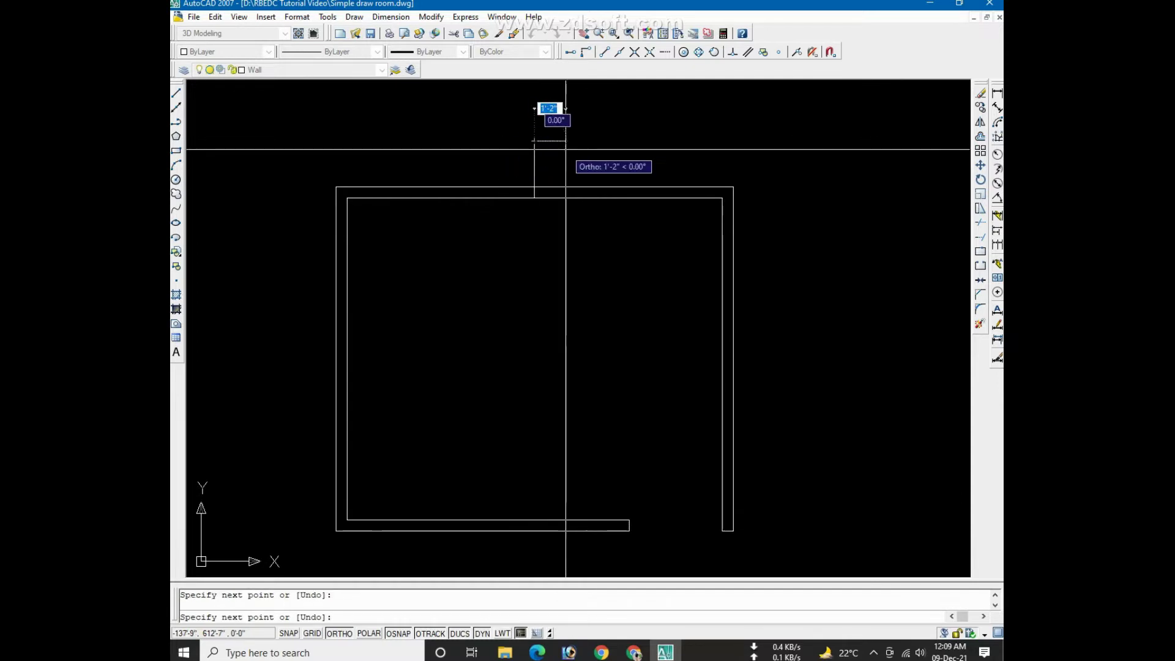
key(Escape)
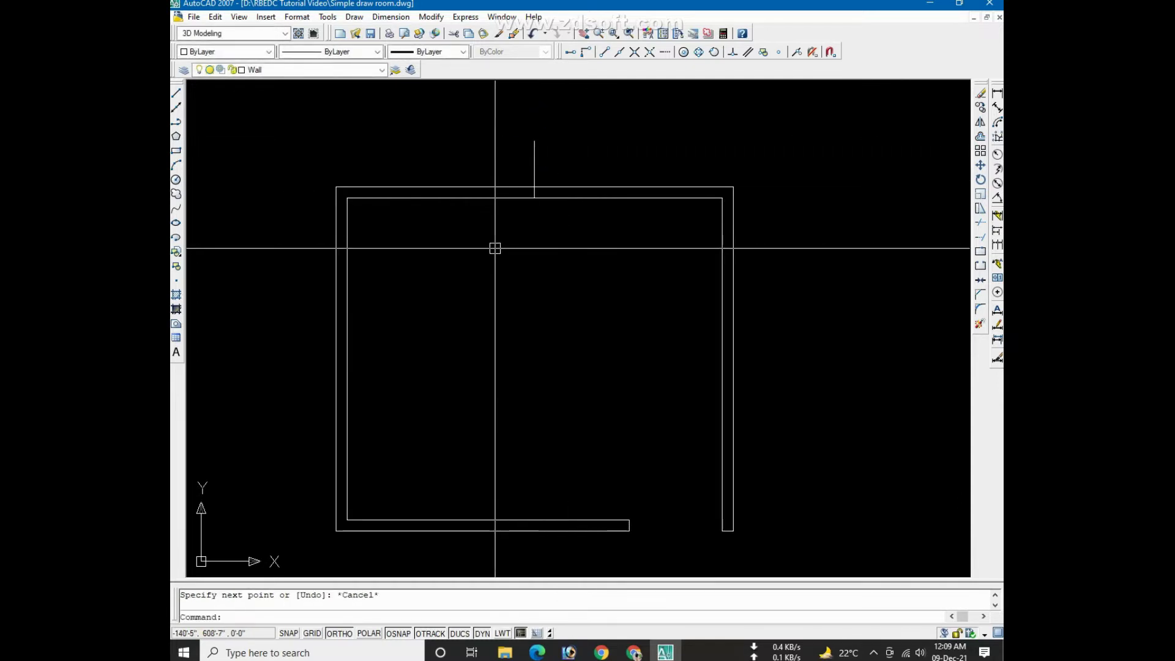
Draw a short marker line outward across the left wall at its midpoint
right_click(495, 249)
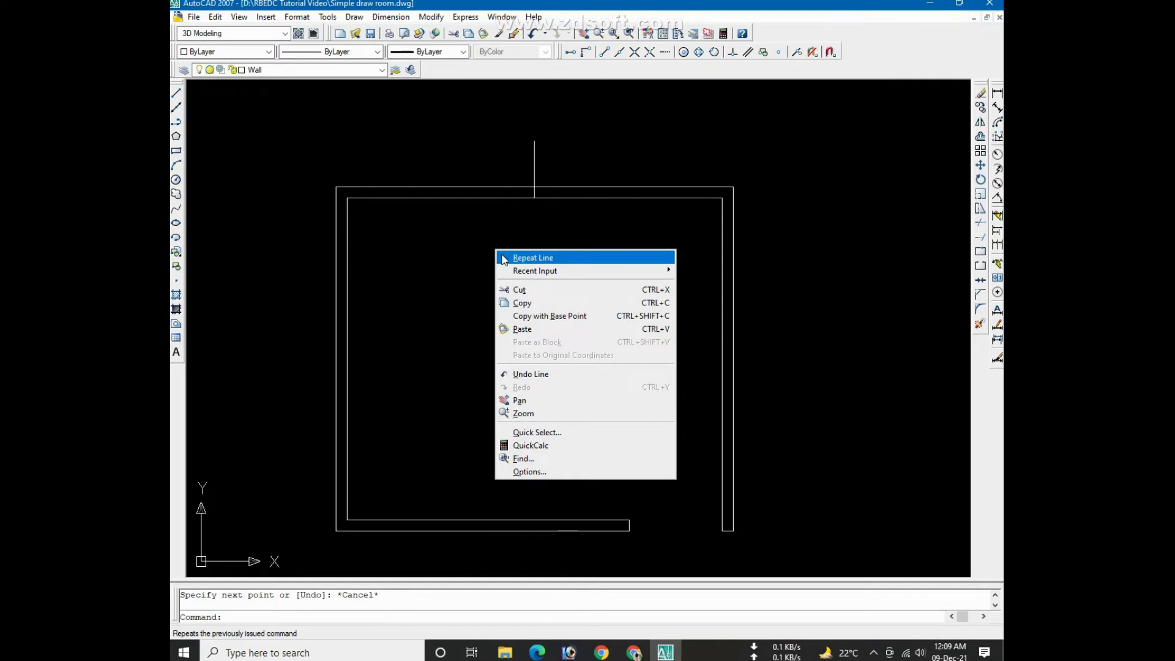
click(524, 260)
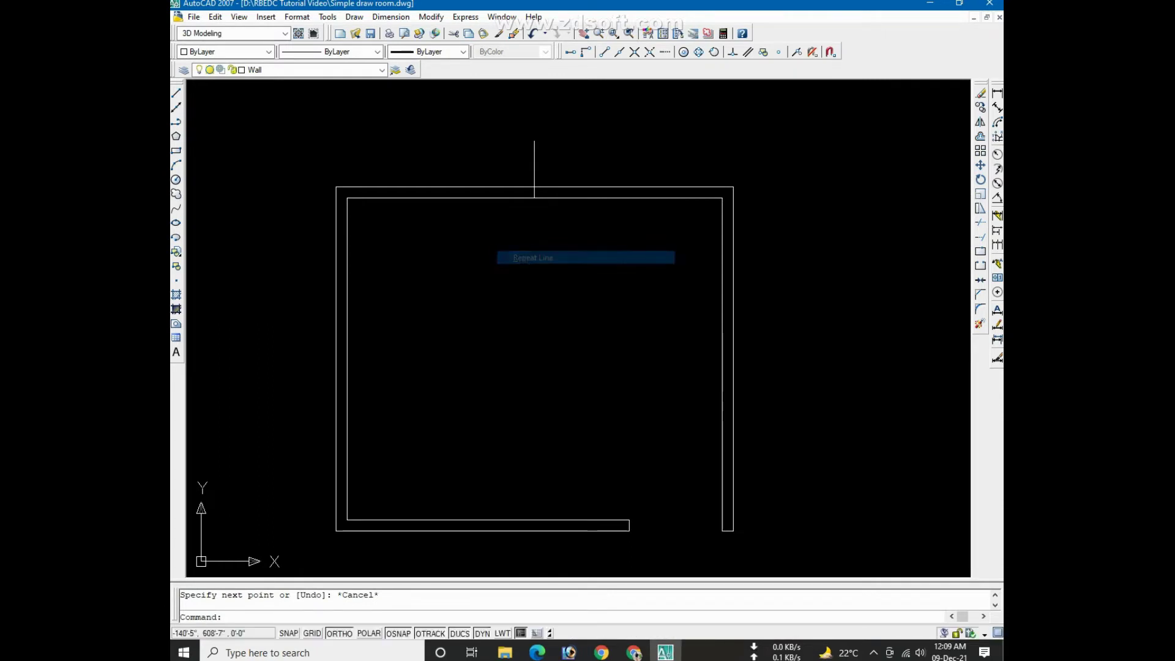
click(346, 359)
click(306, 369)
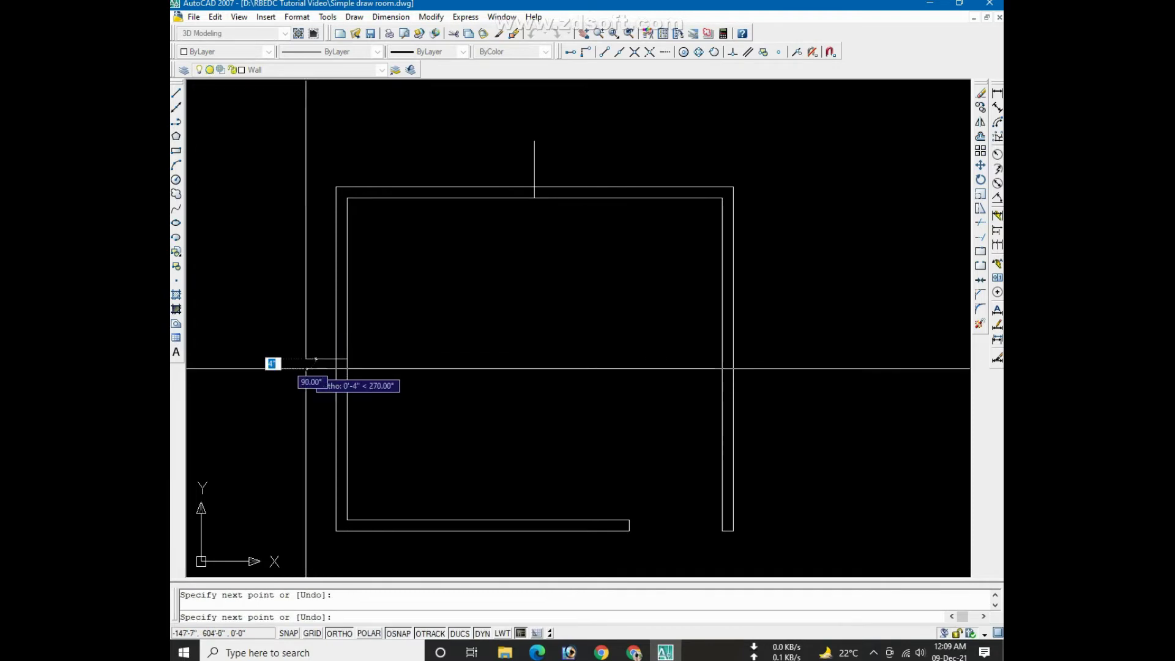
right_click(306, 368)
click(343, 383)
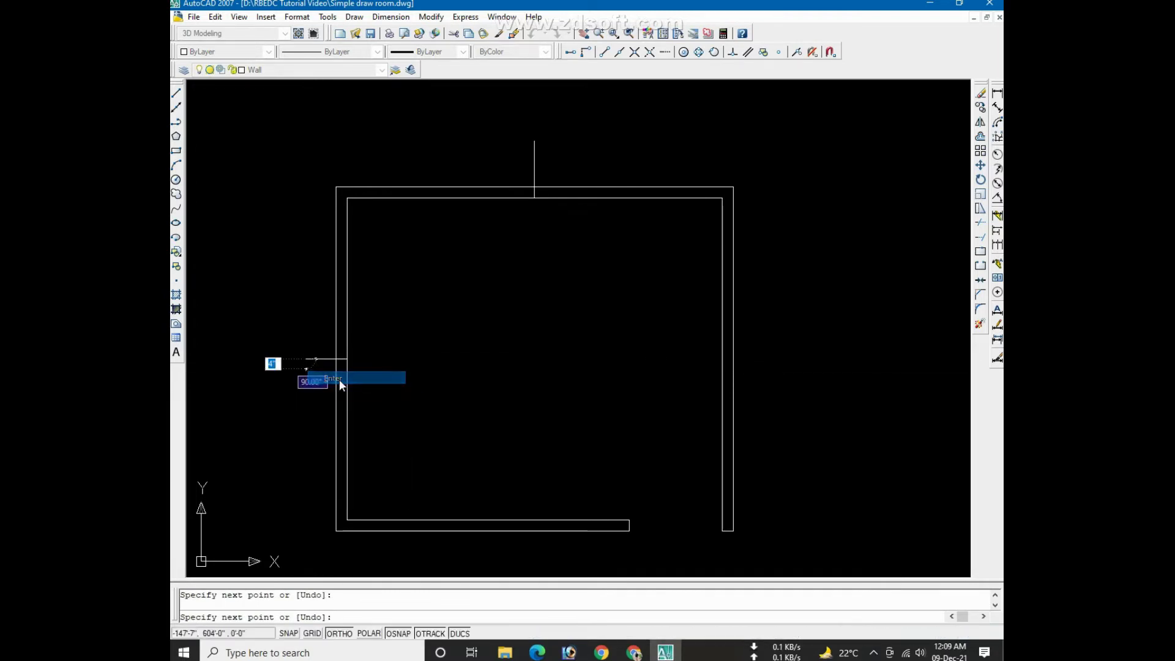
Draw a short marker line across the right wall at its midpoint
right_click(618, 331)
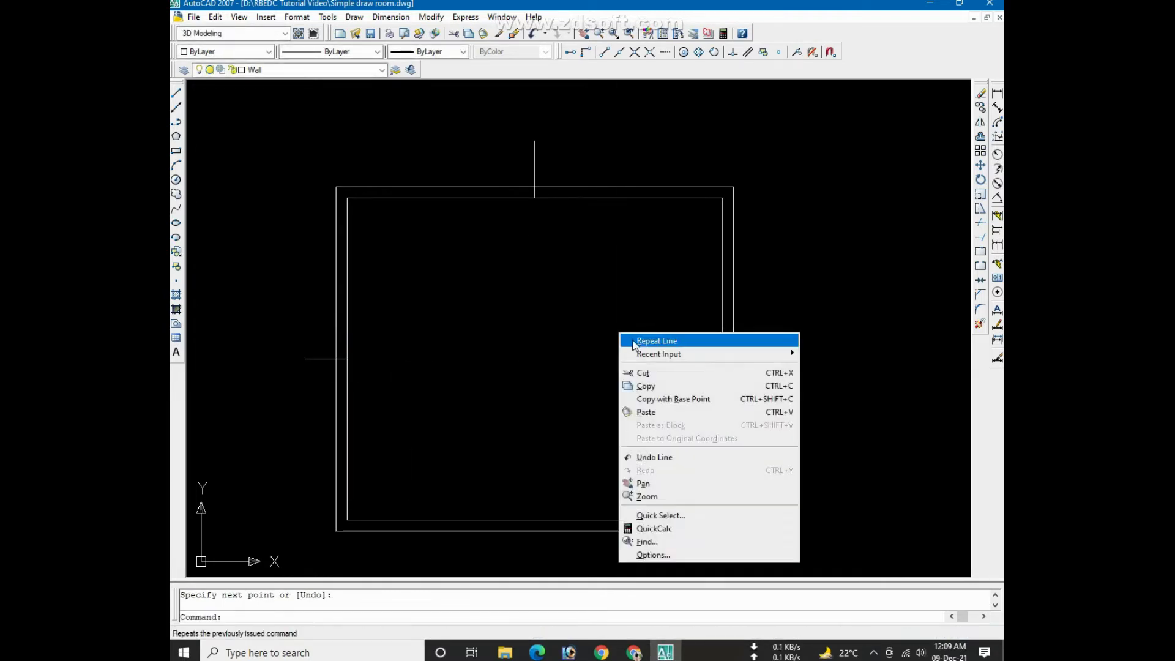
click(633, 337)
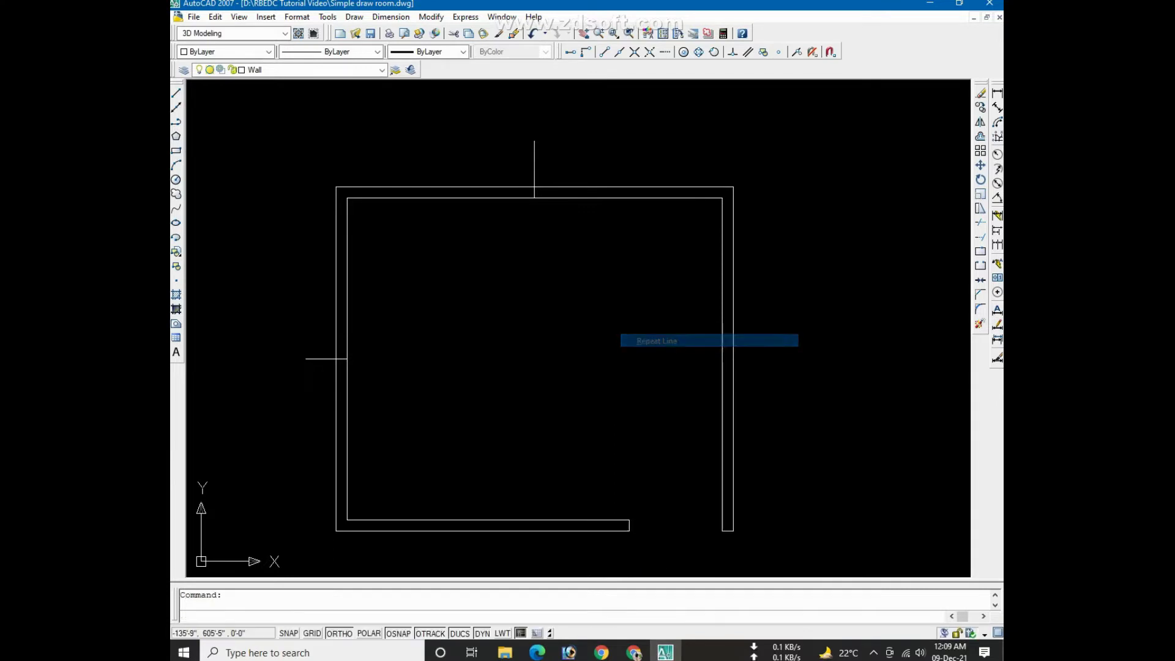
click(722, 363)
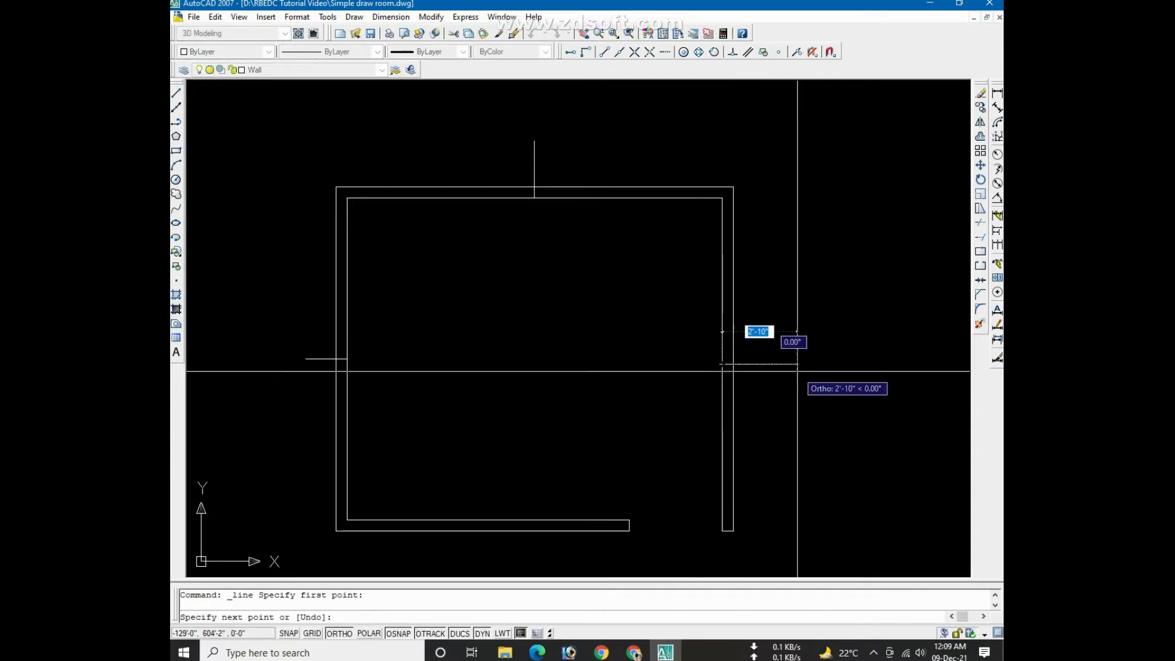
click(734, 371)
right_click(797, 371)
click(820, 380)
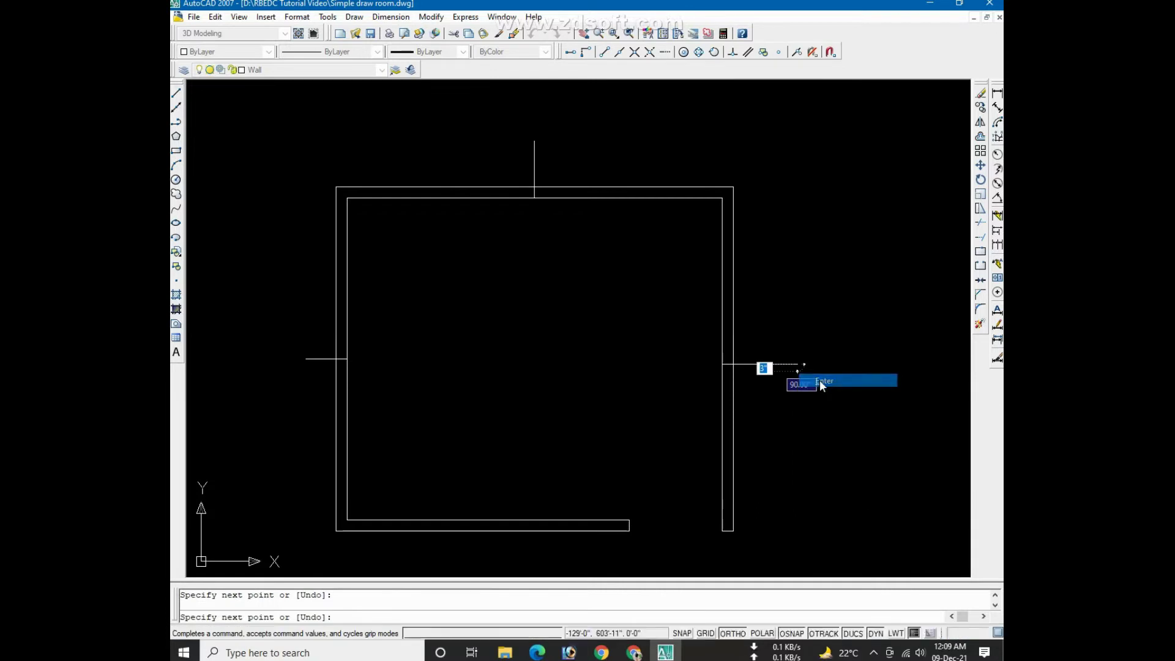
Offset the top wall marker 2'6" to both sides
scroll(583, 347, down, 2)
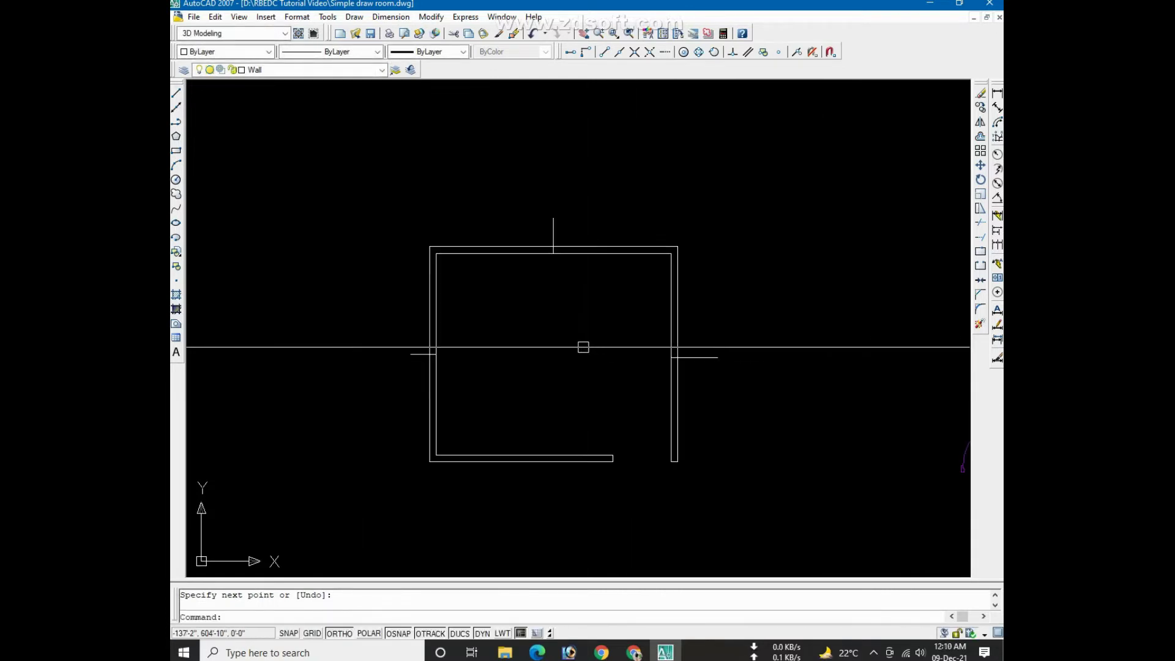
scroll(583, 347, up, 2)
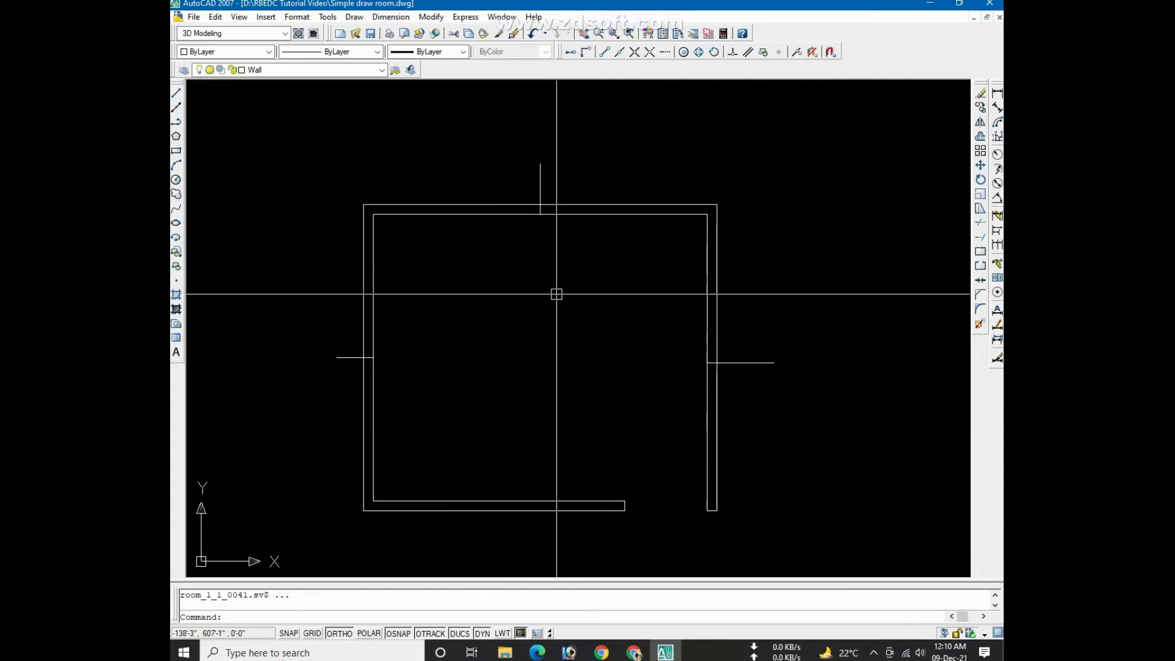
click(980, 137)
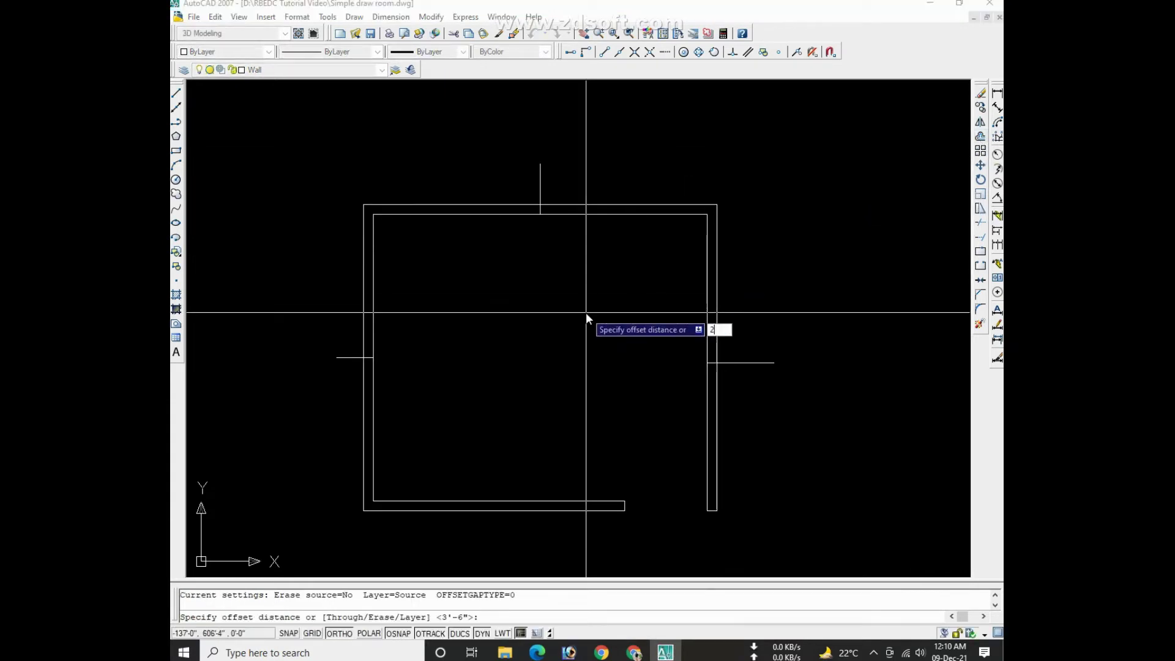
text(2'6)
key(Return)
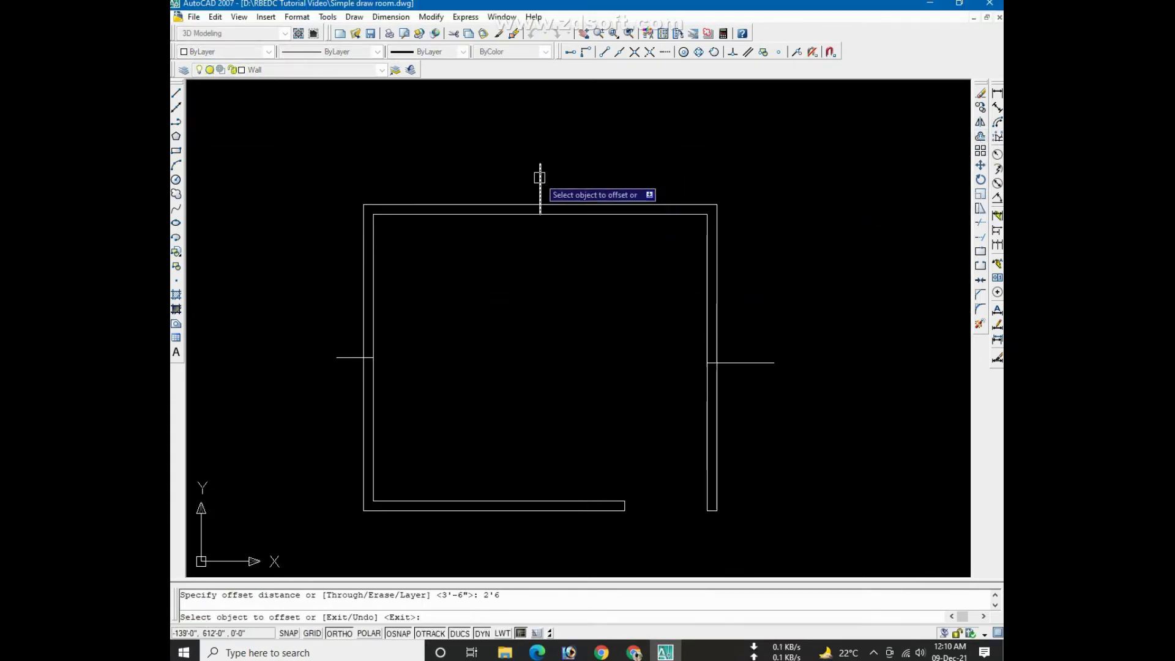
click(539, 177)
click(588, 183)
click(539, 176)
click(470, 184)
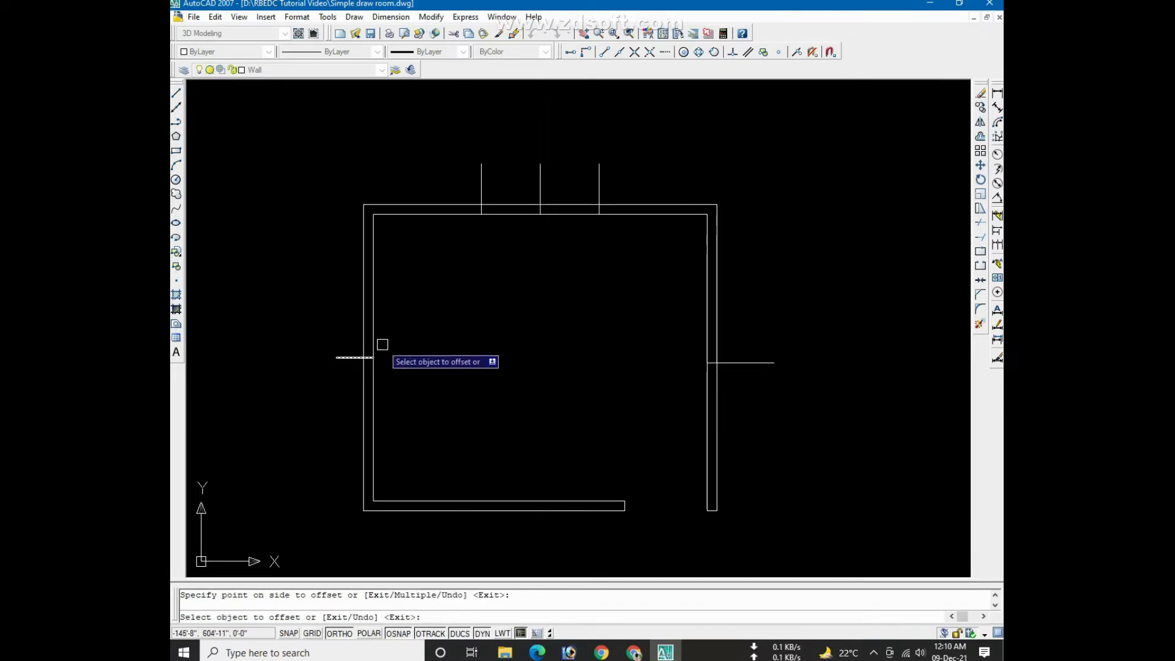
Offset the left and right wall markers 2'6" above and below each
click(342, 356)
click(344, 312)
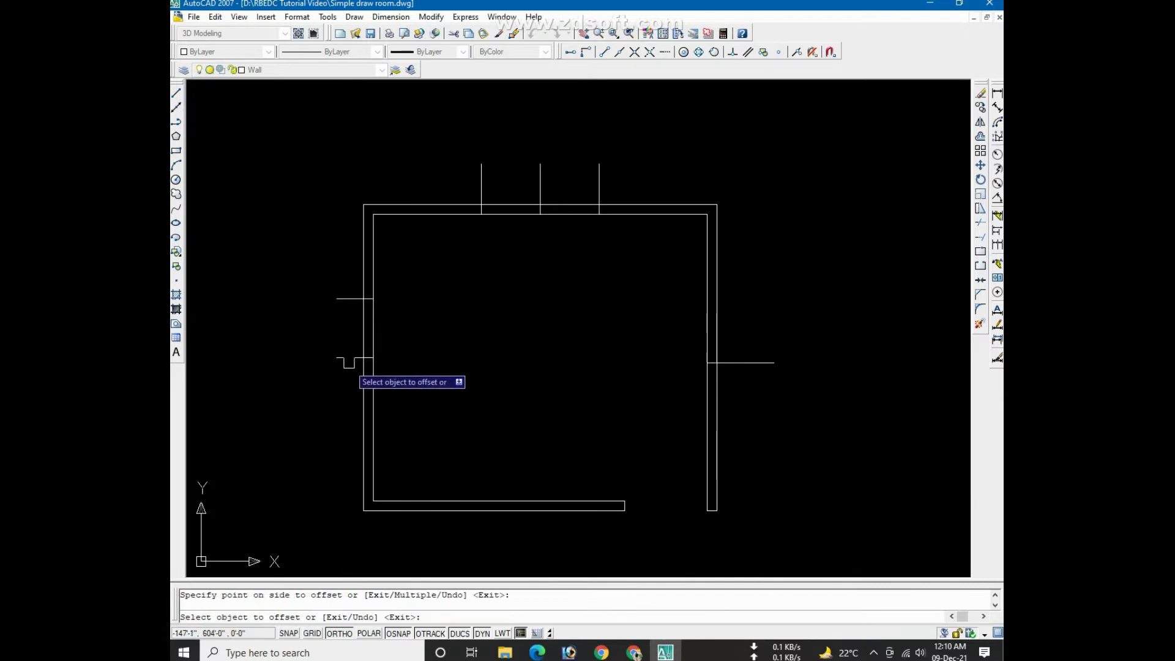
click(342, 356)
click(382, 422)
click(746, 363)
click(747, 321)
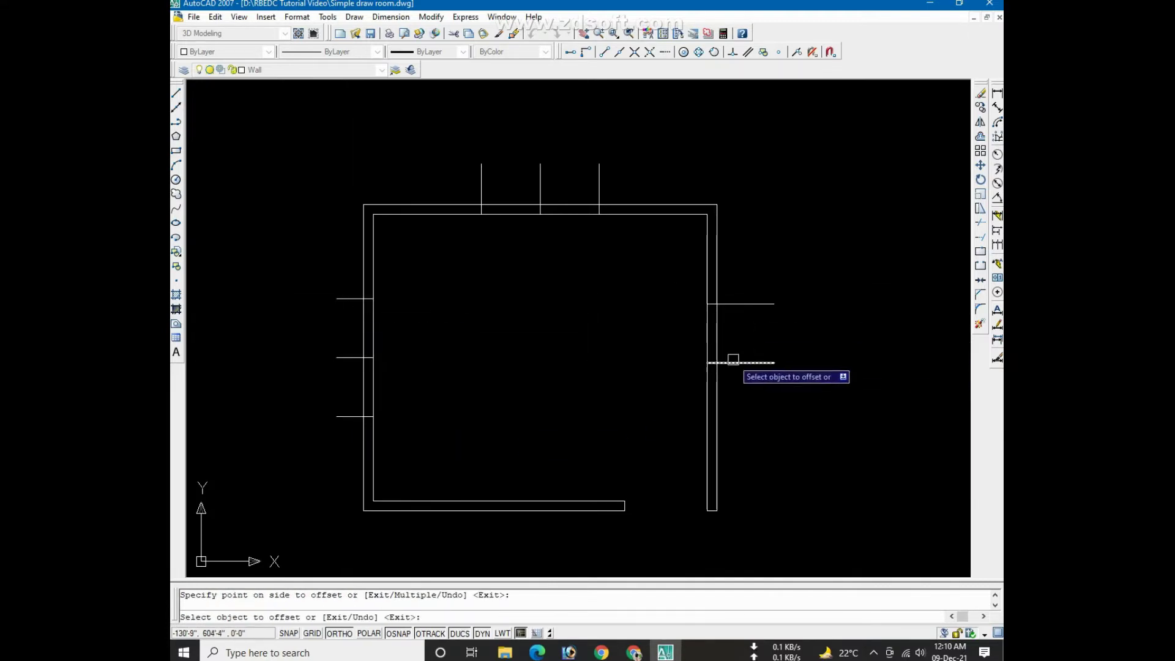
click(737, 362)
click(743, 428)
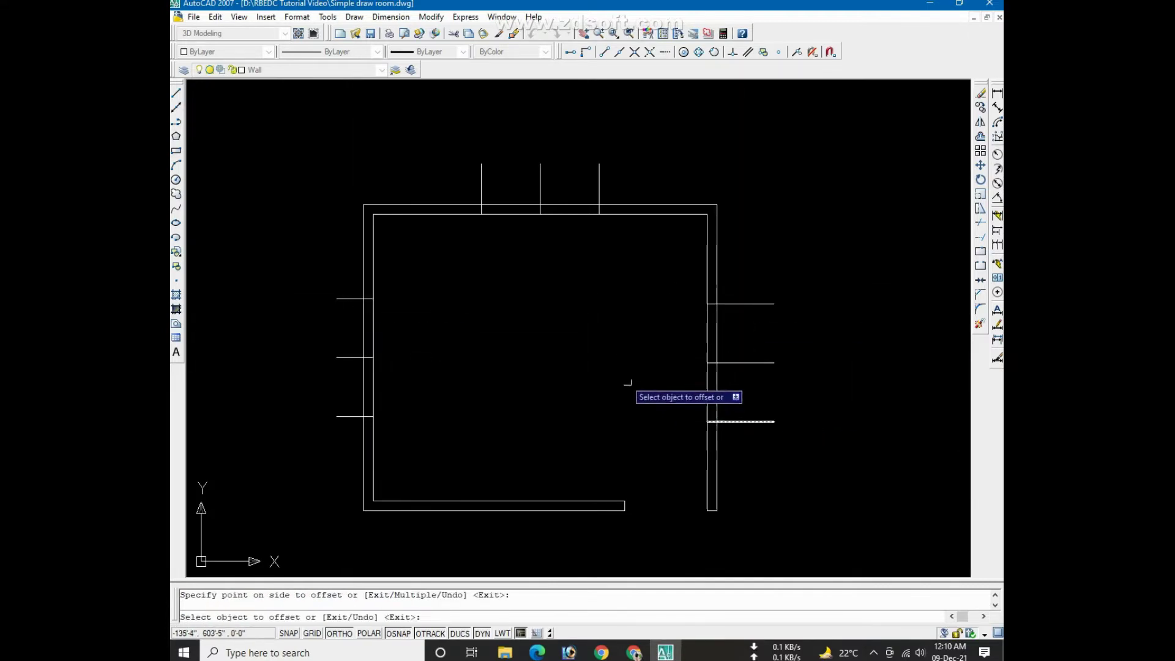
right_click(613, 351)
click(633, 363)
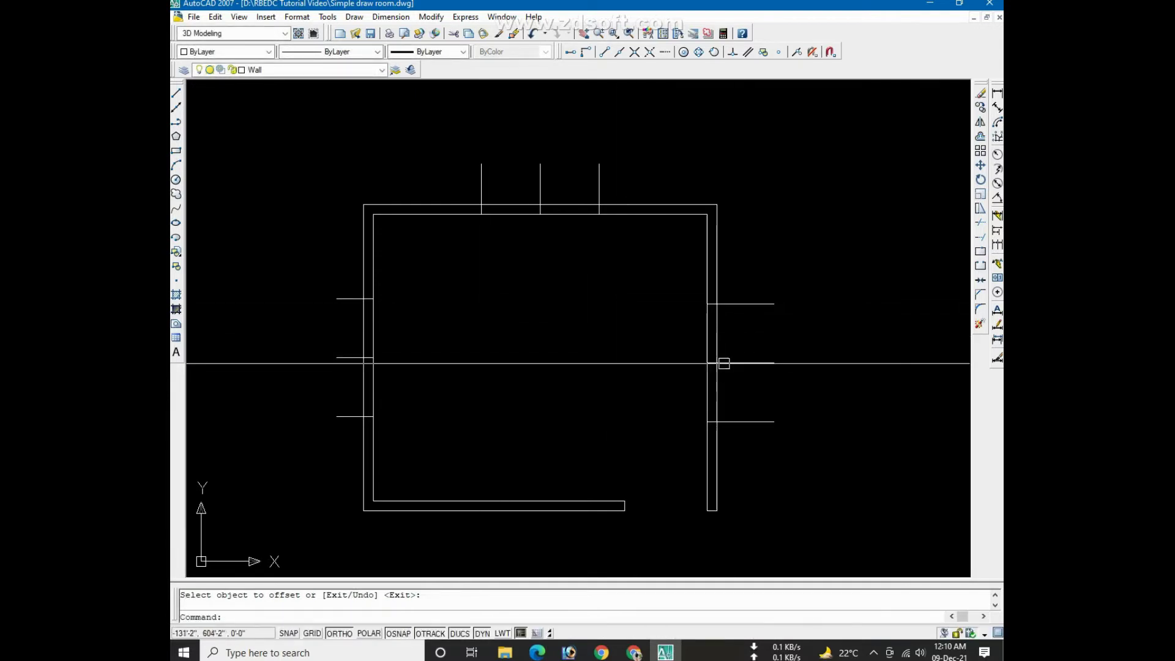
Select the centre marker lines of the right, left and top walls
click(751, 362)
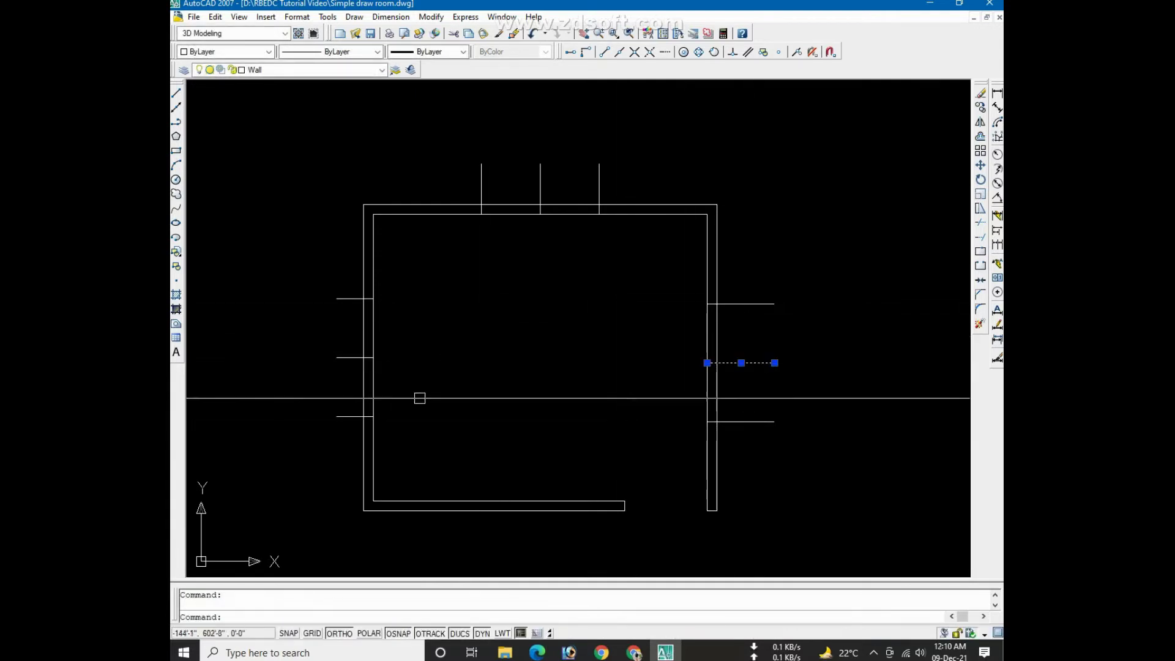
click(340, 358)
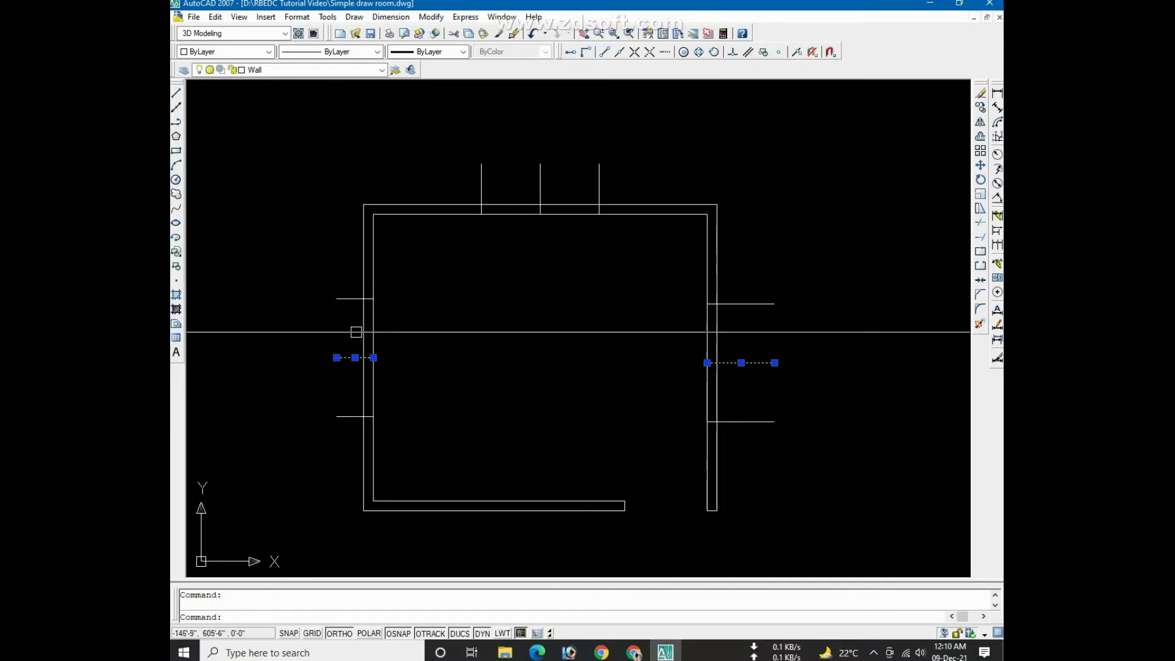
click(540, 202)
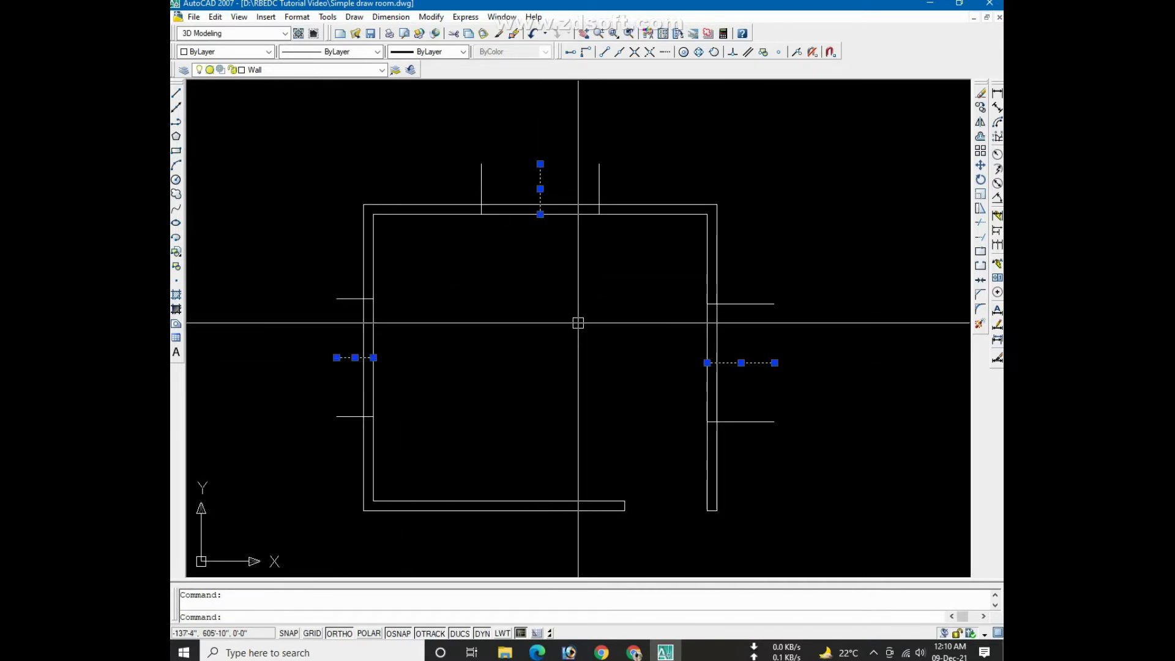
Erase the three centre markers and trim the right wall opening and its edge-line ends
key(Delete)
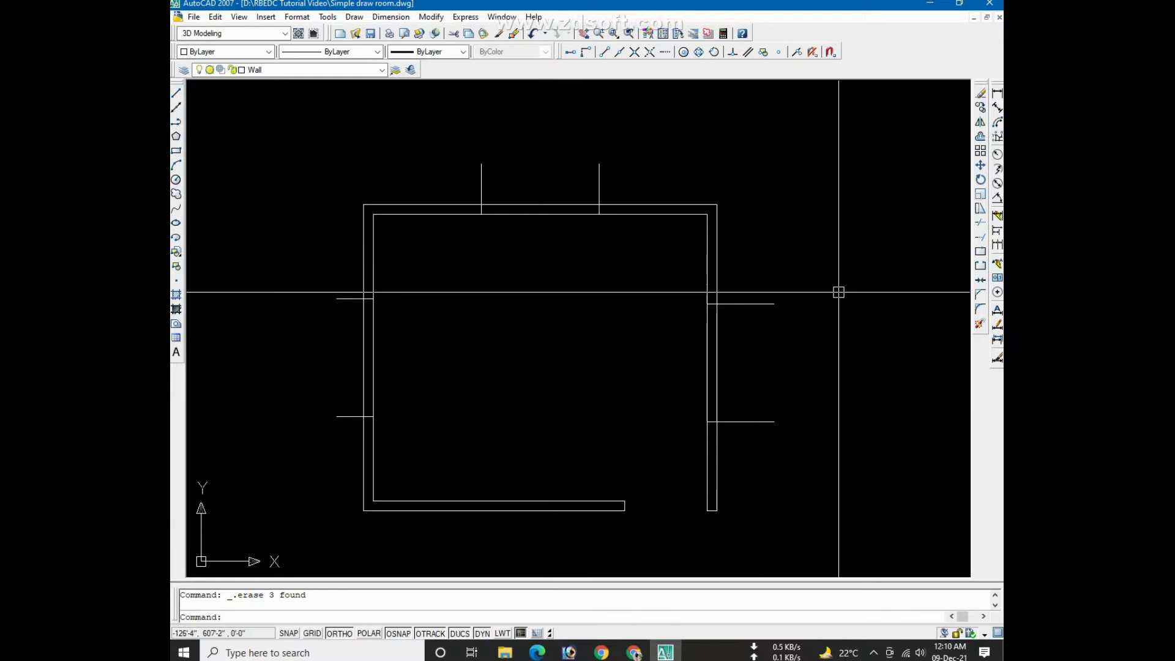
key(ctrl)
key(Return)
key(Return)
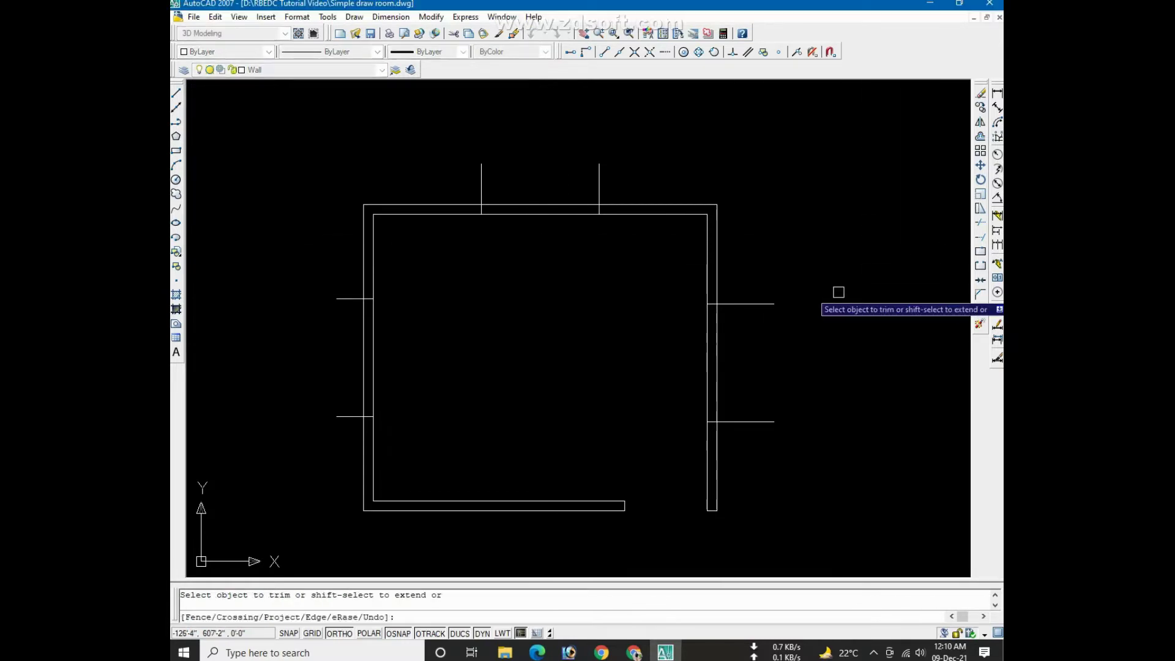
click(717, 353)
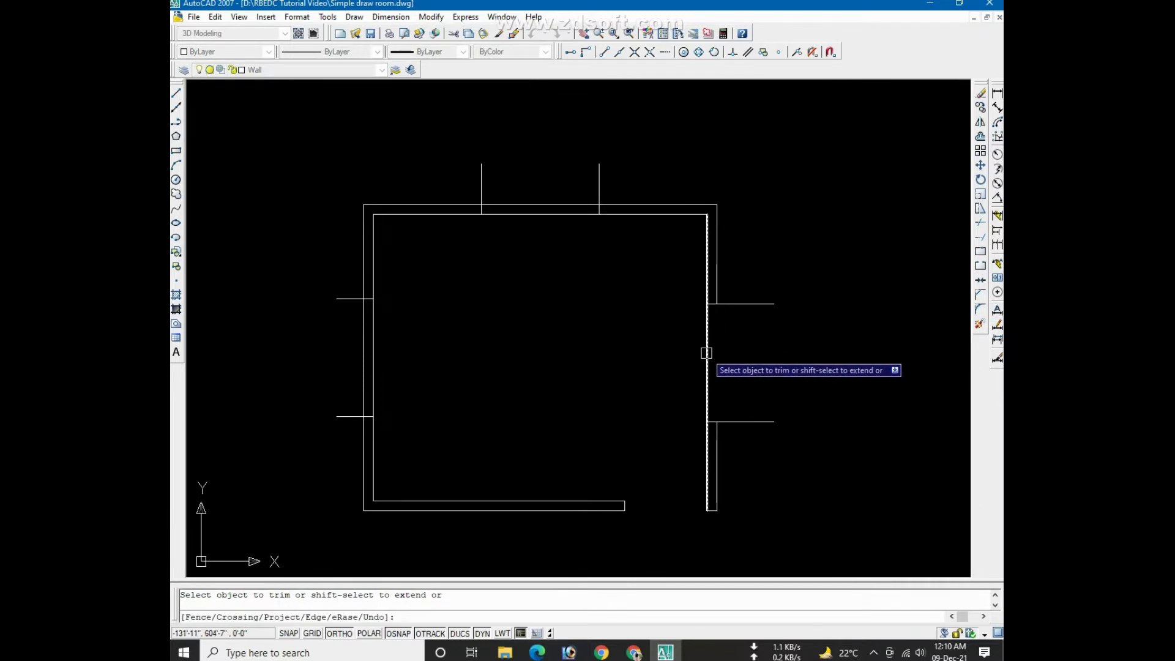
click(742, 304)
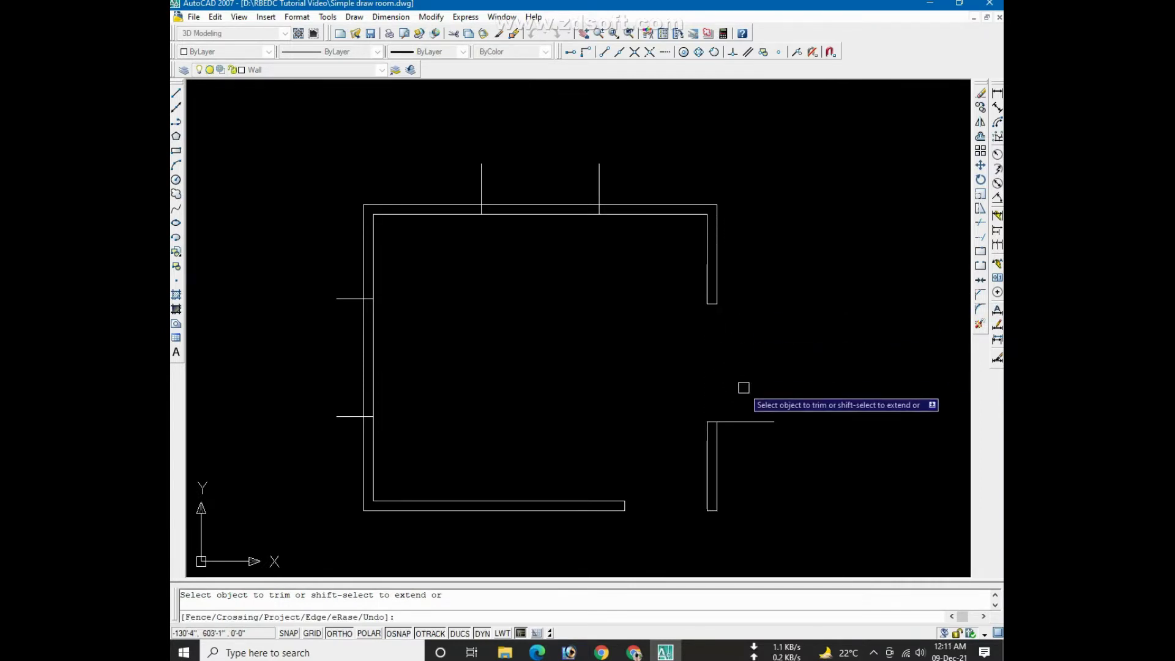
click(741, 421)
Trim the top and left wall openings and remove their outside stubs
click(583, 214)
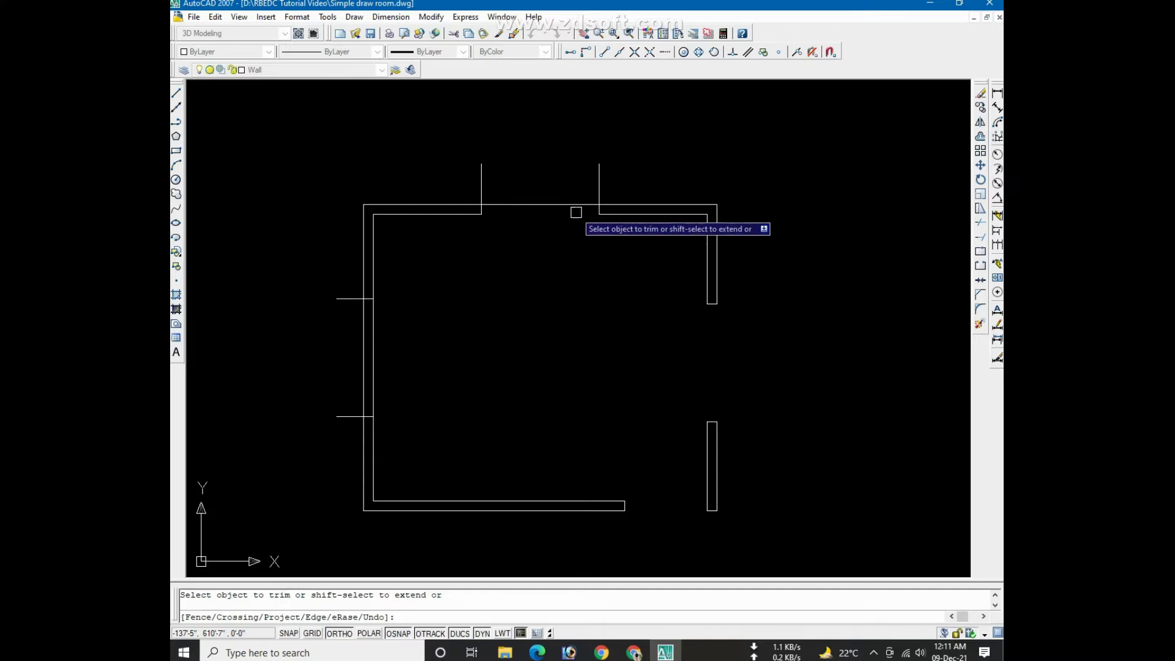
click(599, 184)
click(481, 187)
click(373, 364)
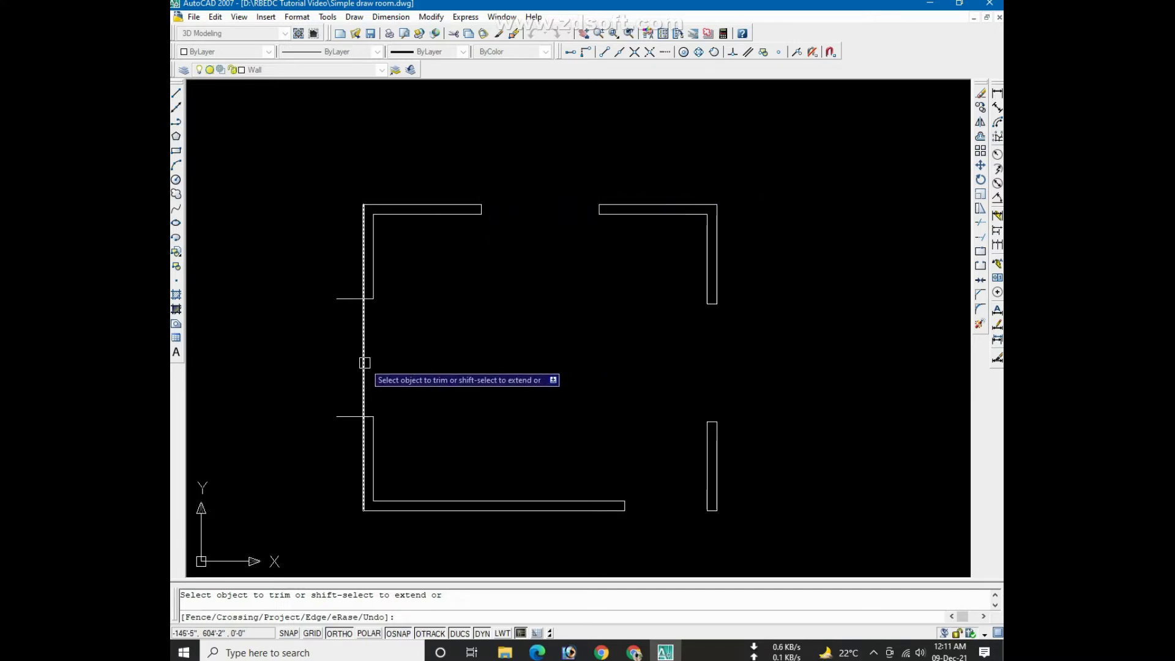
click(350, 299)
click(346, 417)
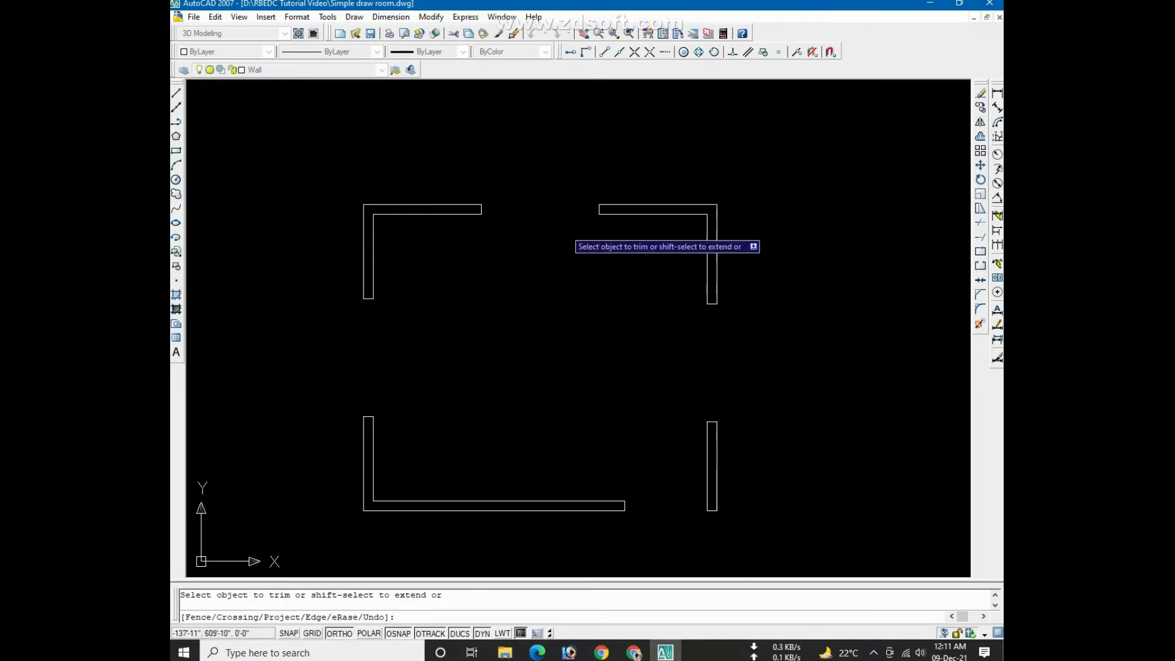
right_click(523, 320)
click(532, 328)
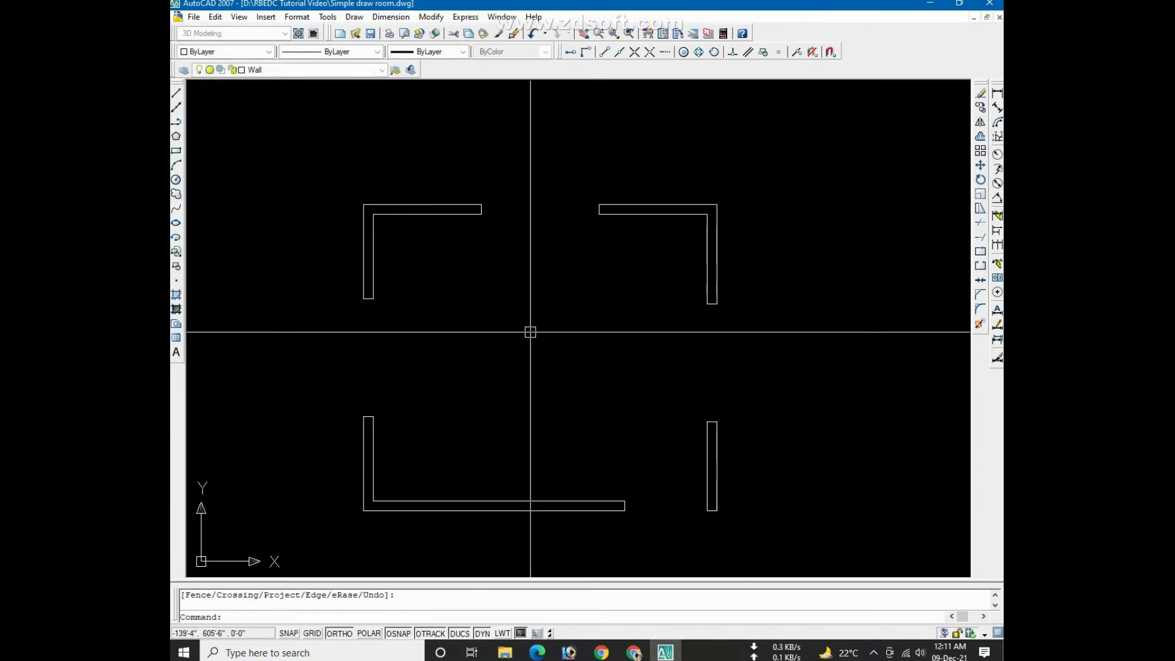
scroll(529, 333, down, 2)
scroll(530, 332, up, 2)
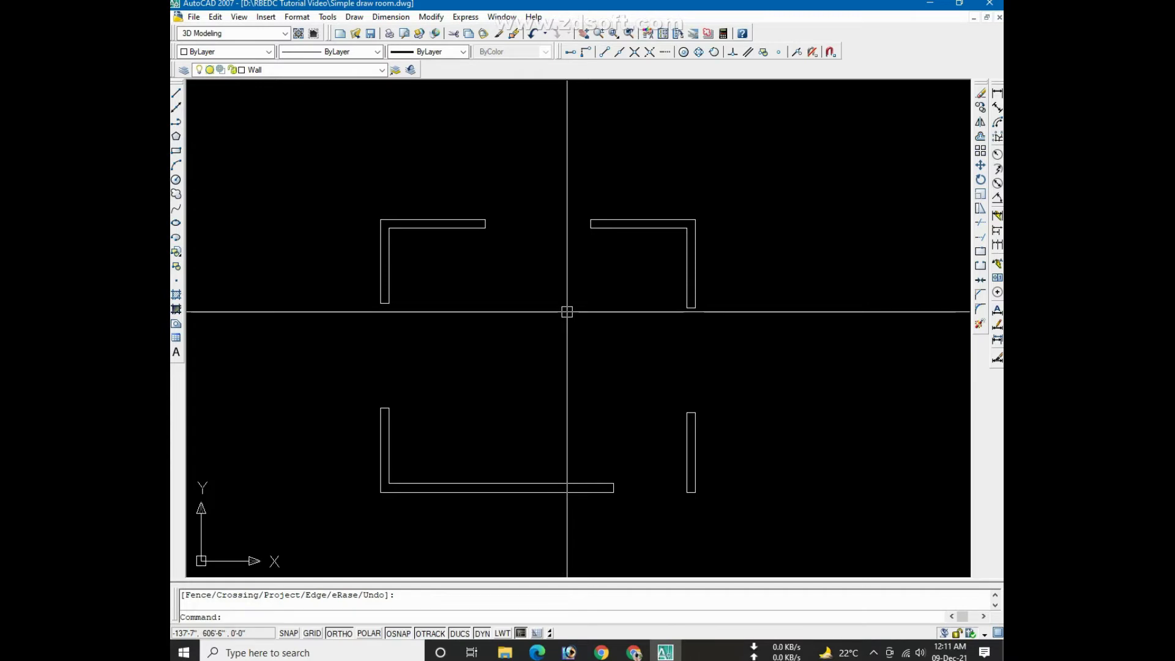
scroll(471, 242, up, 2)
scroll(520, 226, down, 2)
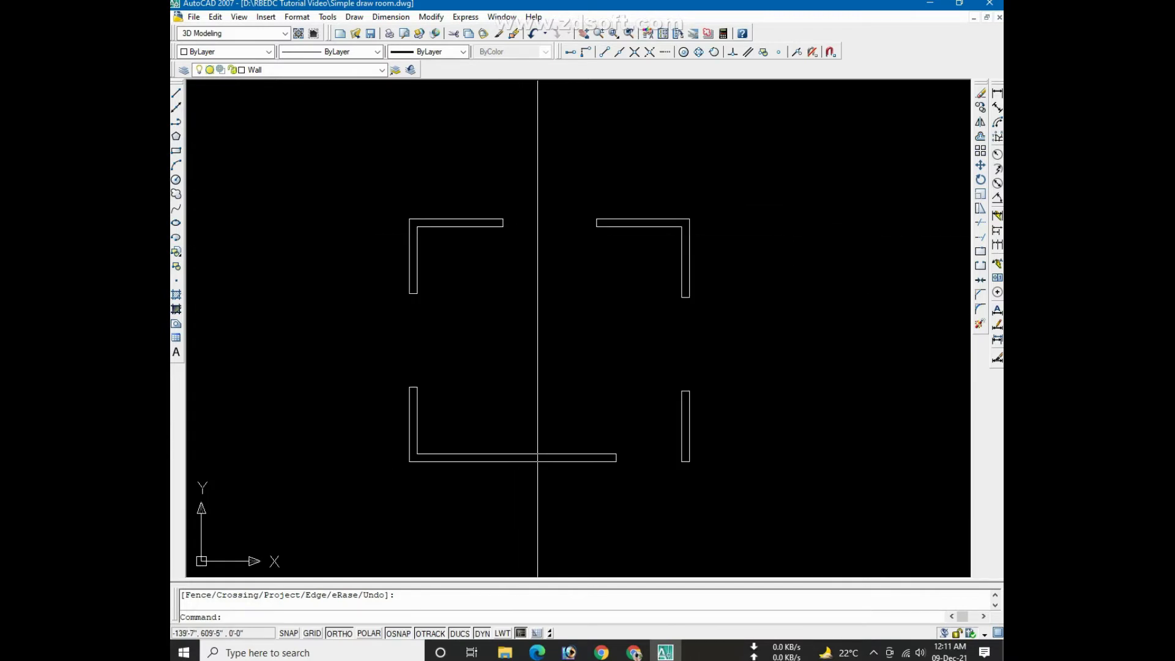
scroll(543, 247, up, 2)
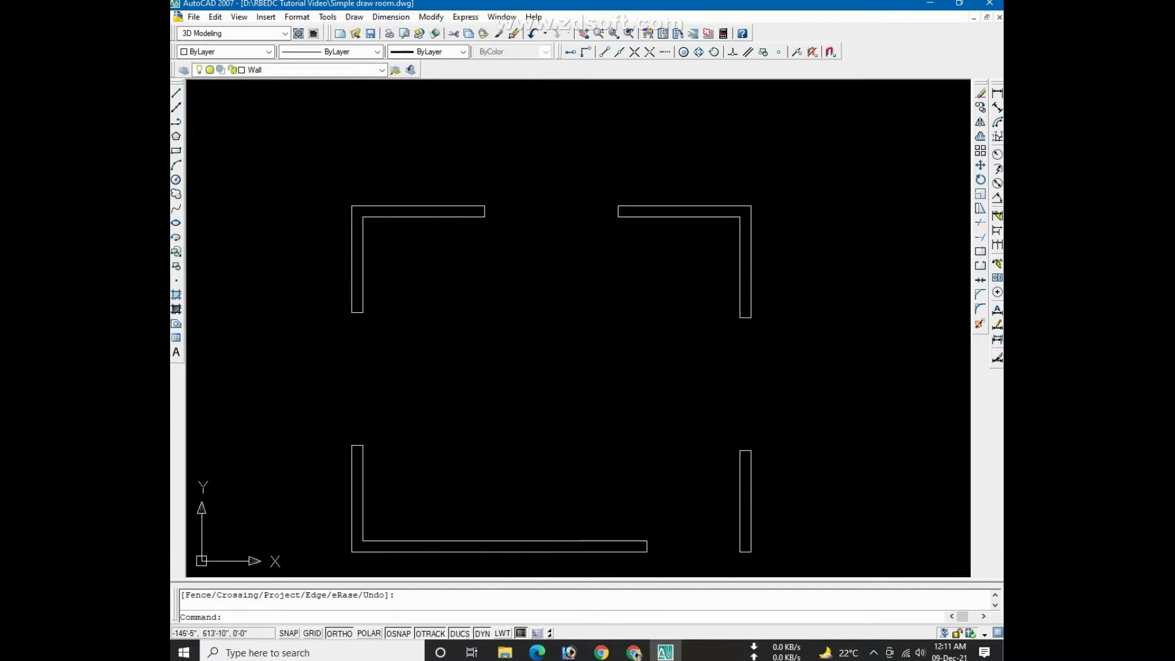
Make Window the current layer and draw a window line across the top opening's outer edge
click(381, 69)
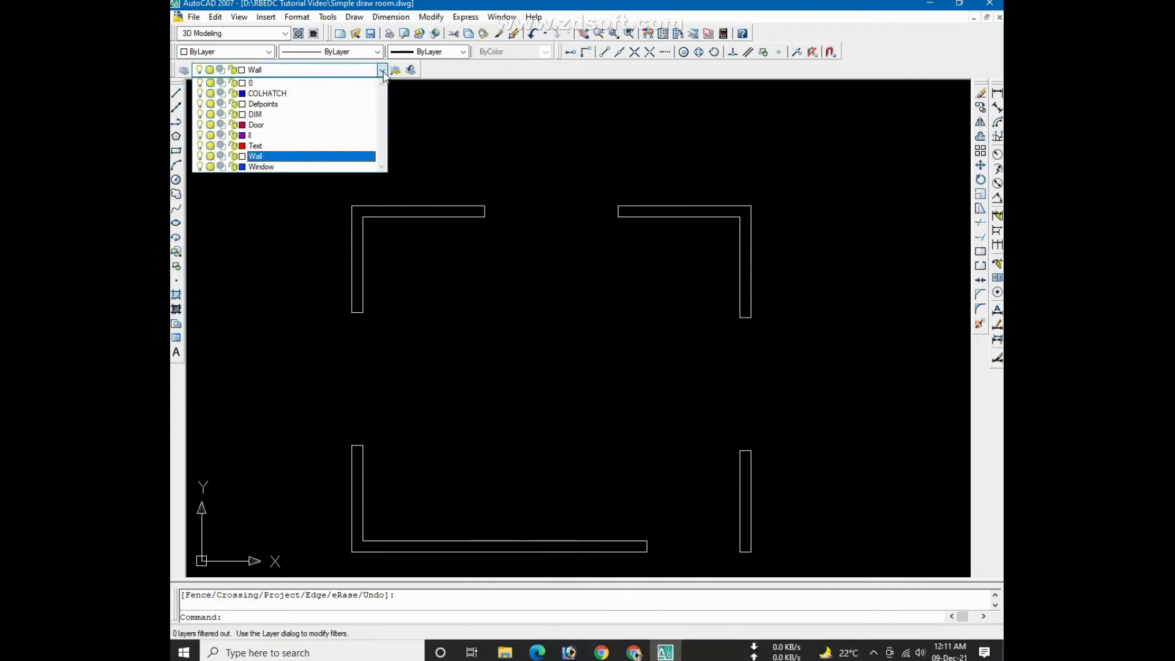
click(283, 167)
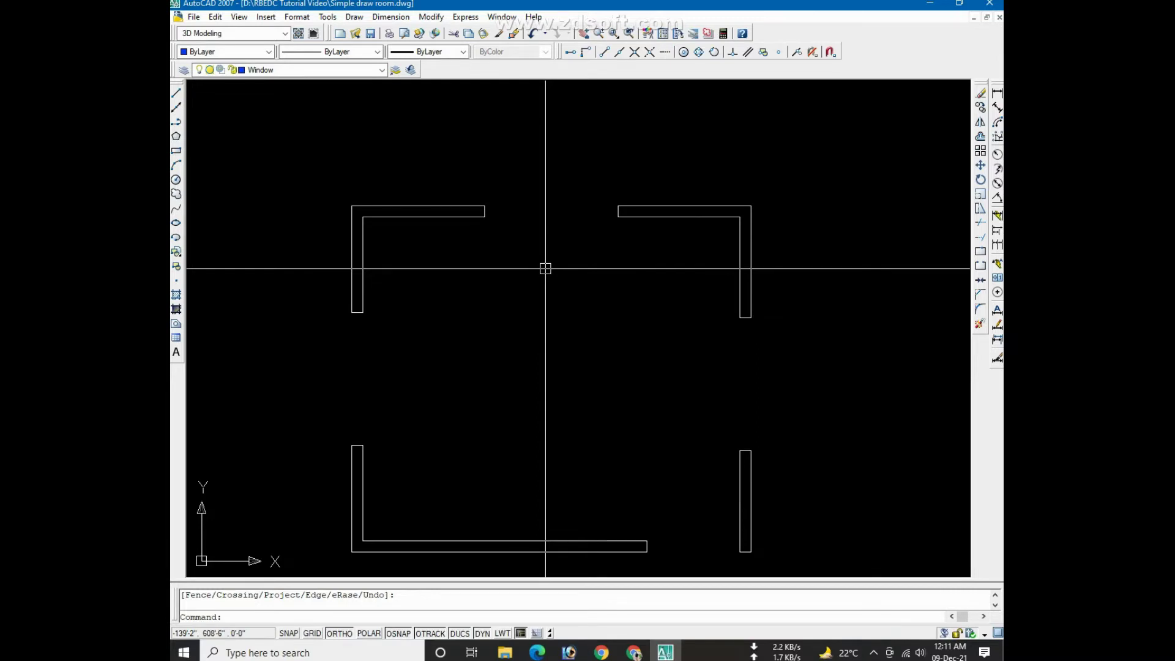
text(l)
key(Return)
scroll(492, 217, up, 3)
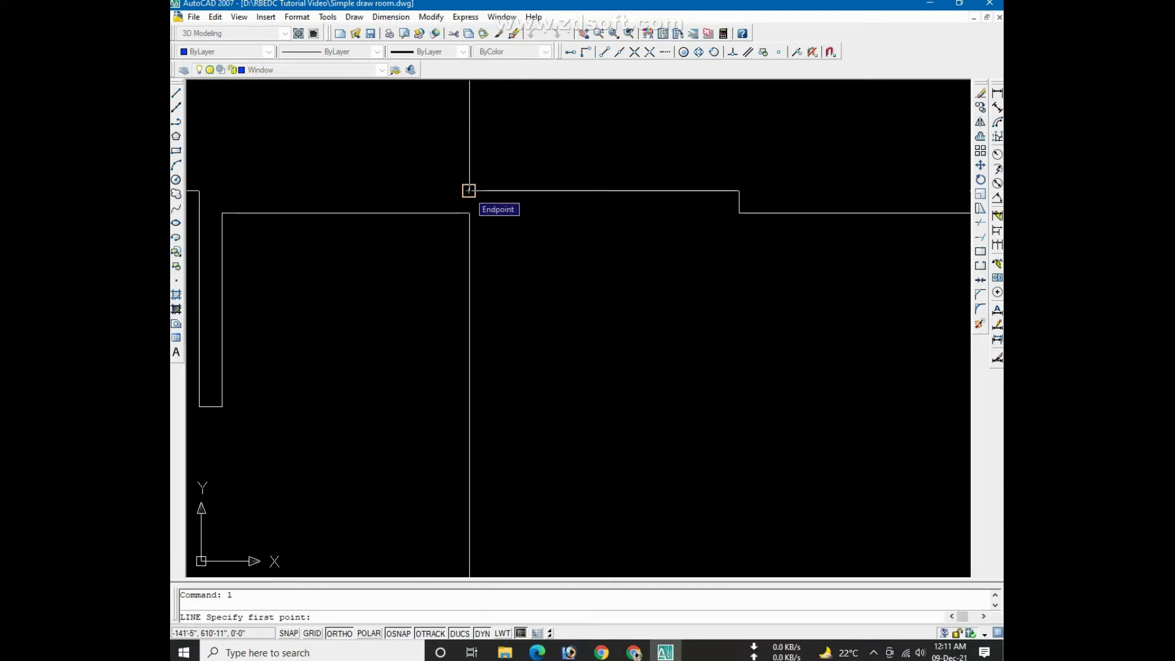
click(469, 190)
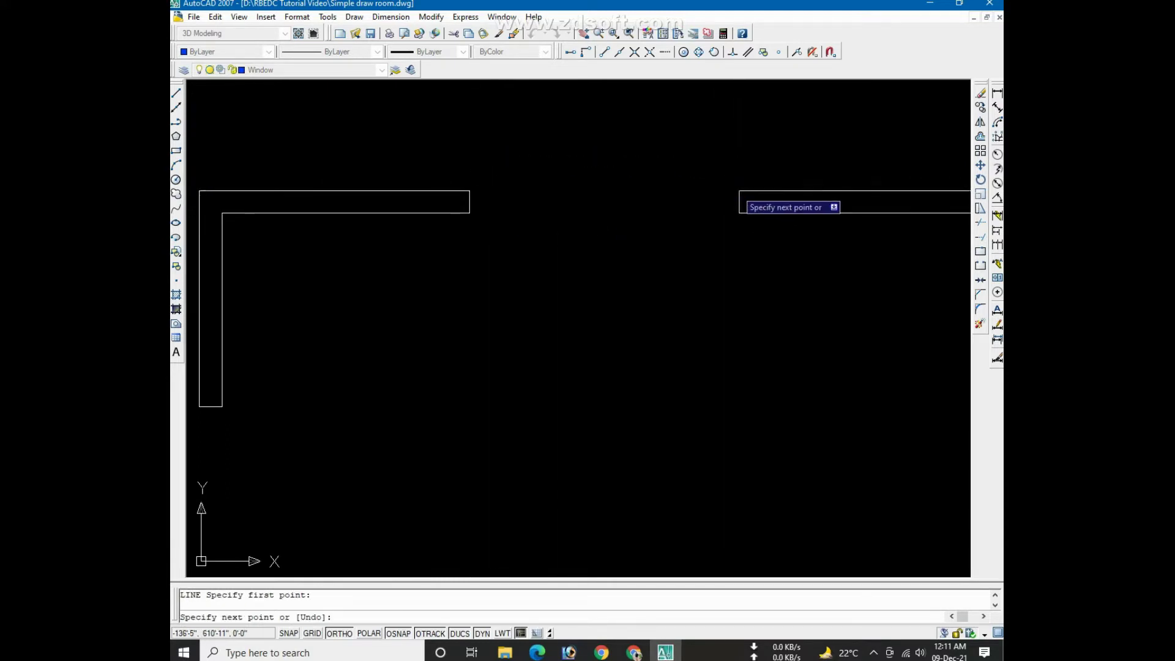
click(739, 191)
right_click(741, 190)
click(786, 195)
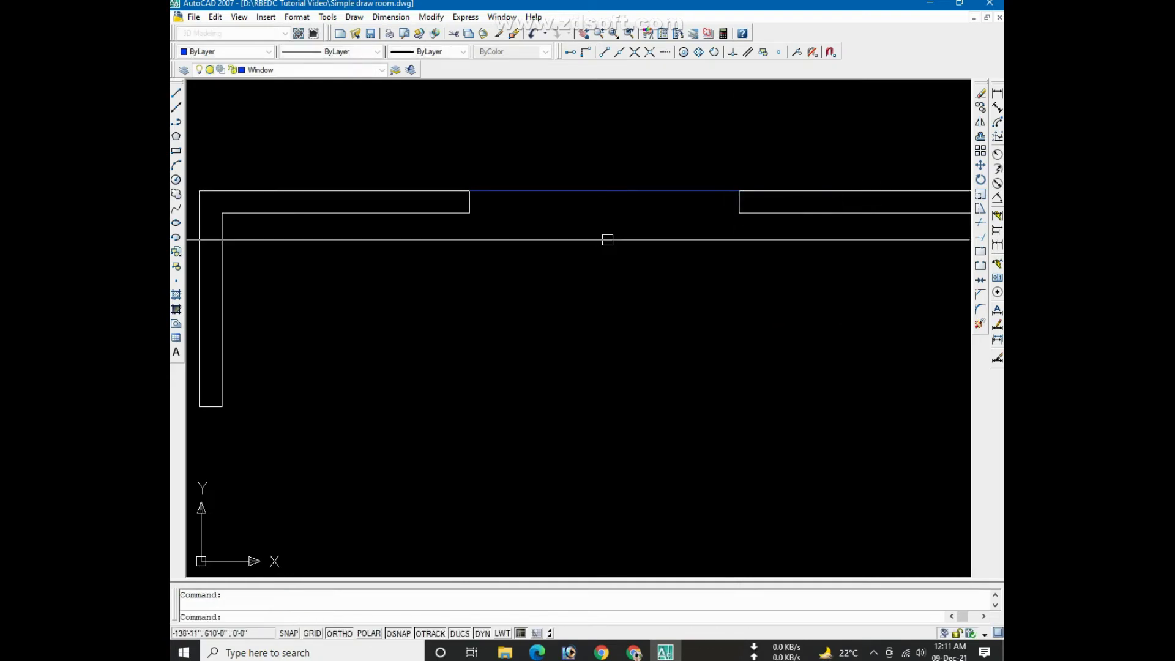
Draw a second window line across the opening along the inner wall face
right_click(602, 238)
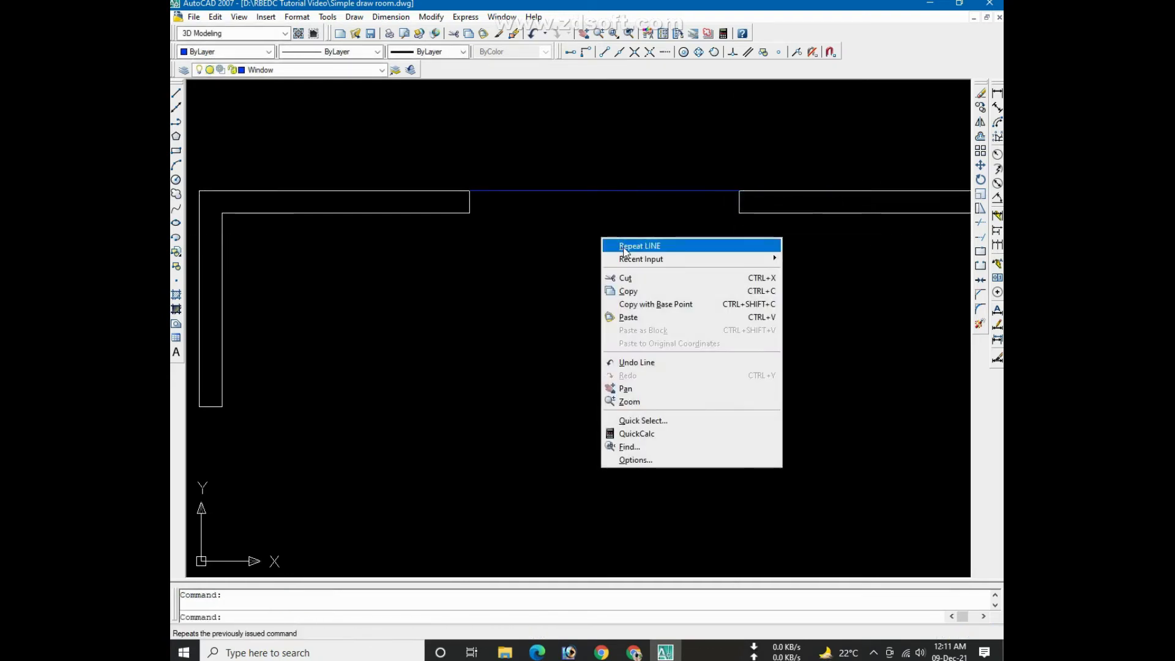
click(624, 247)
click(469, 213)
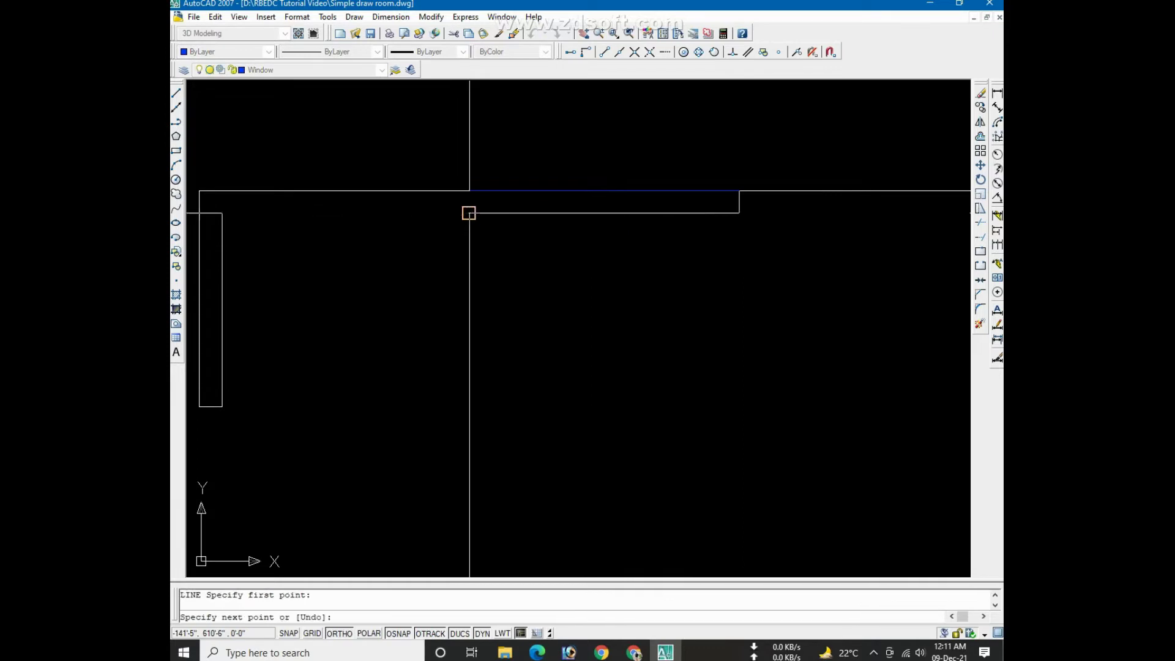
click(739, 212)
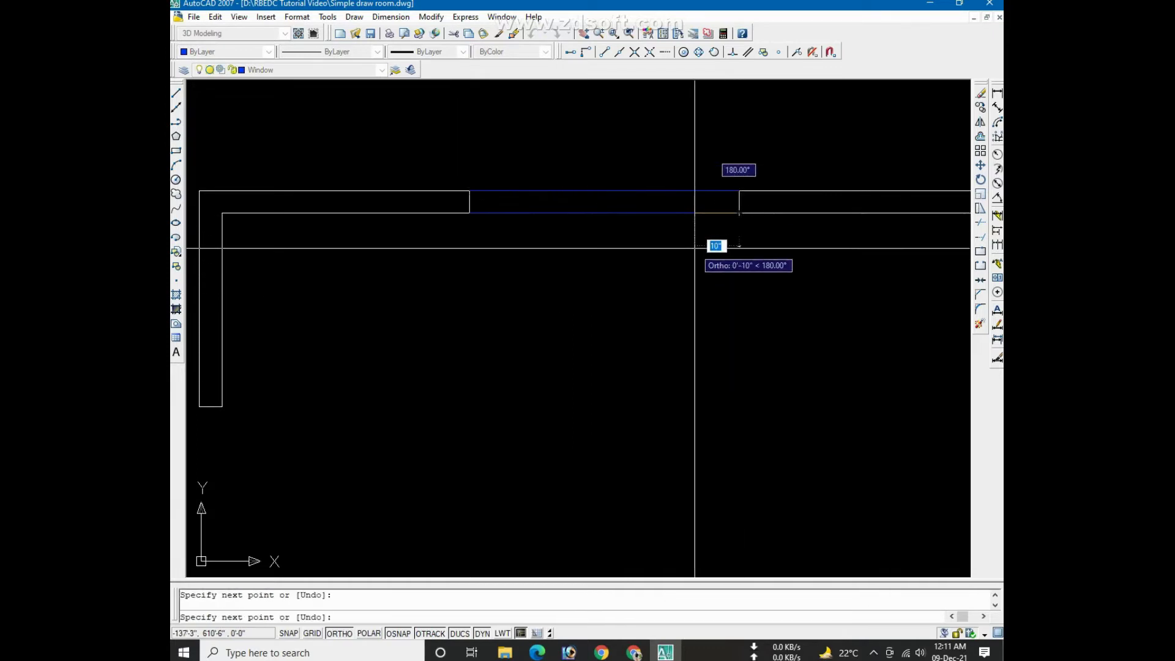
right_click(695, 248)
click(711, 254)
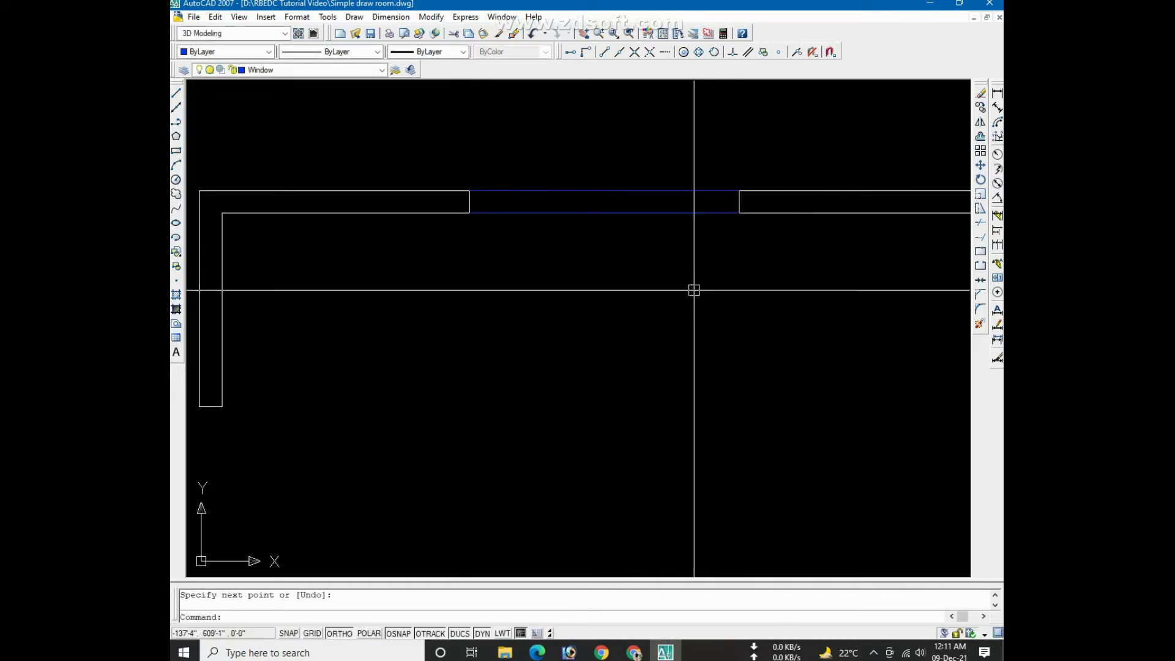
scroll(695, 288, down, 2)
scroll(654, 254, up, 2)
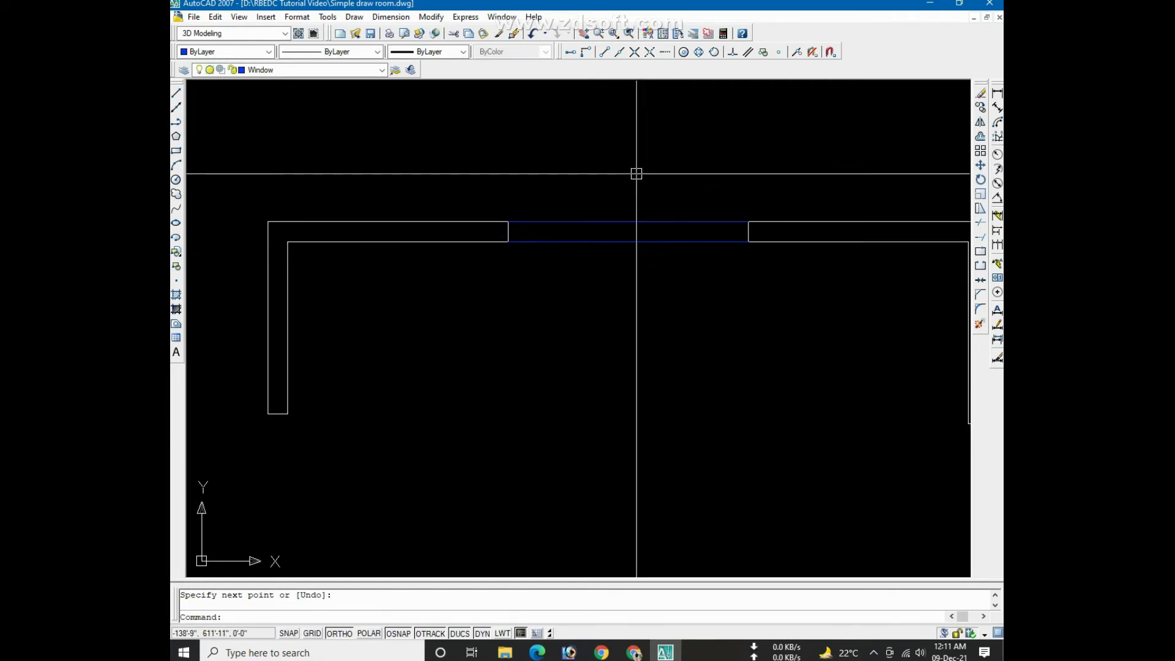
Offset the inner window line by 2 to add another parallel window line
text(o)
key(Return)
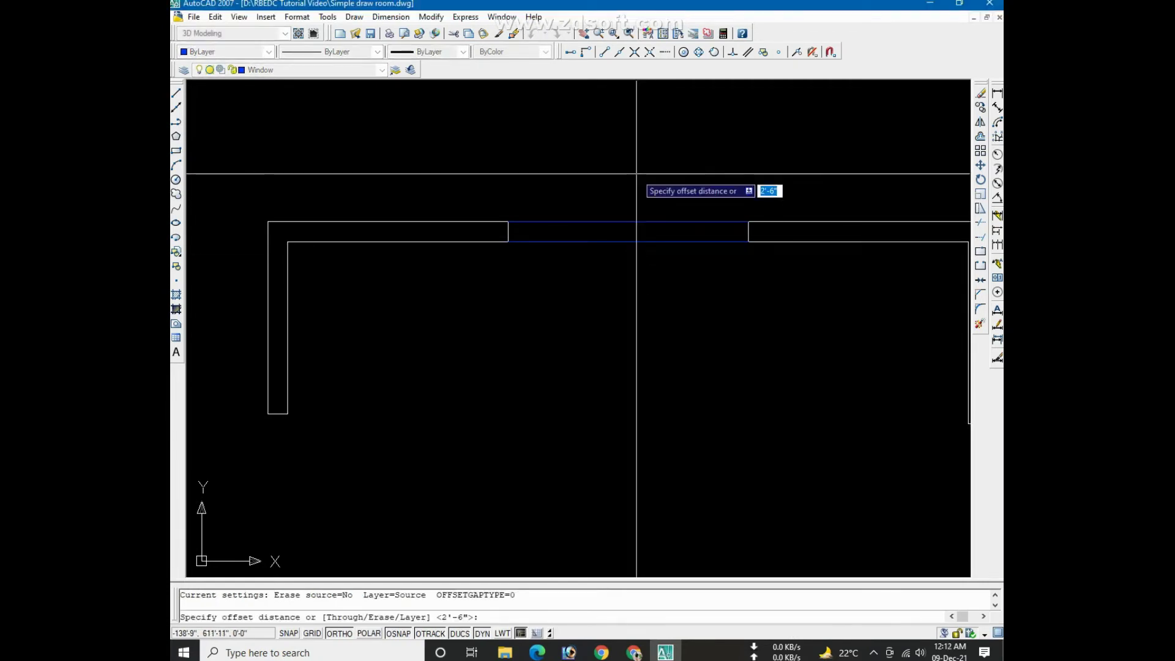
text(2)
key(Return)
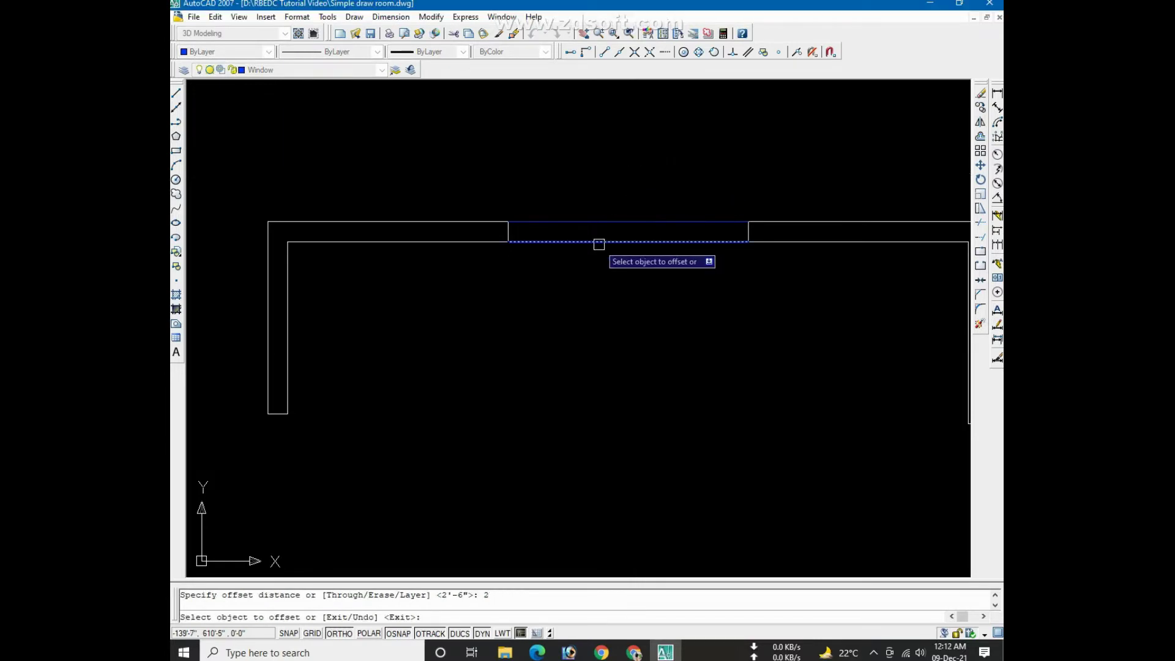
scroll(598, 243, up, 2)
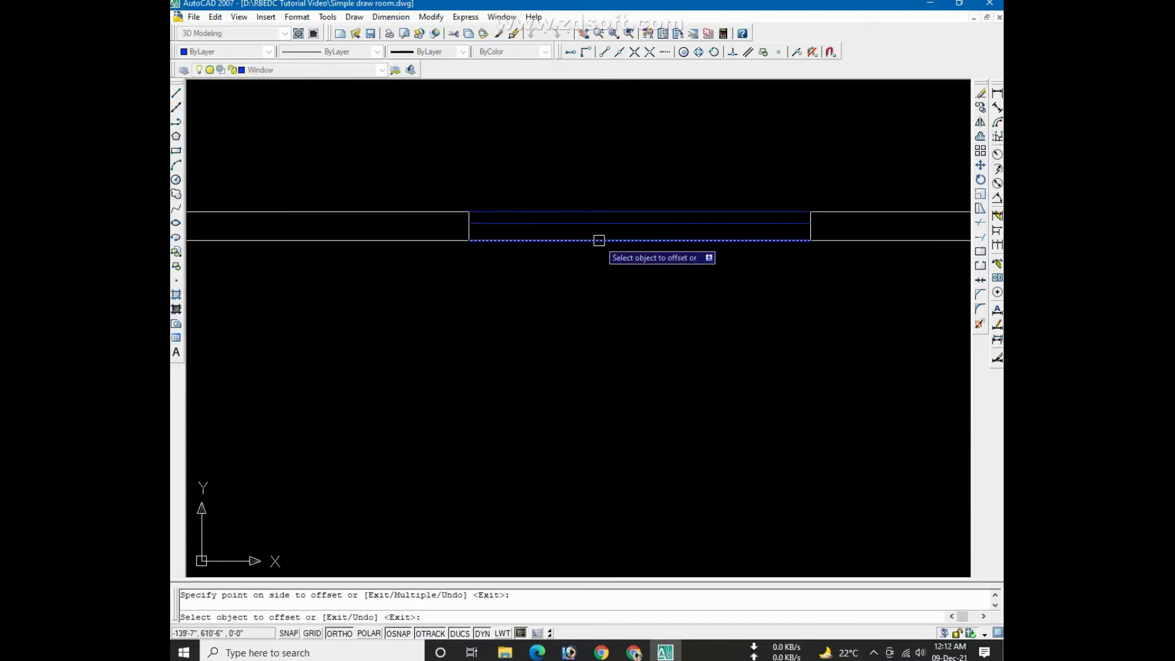
click(609, 212)
scroll(618, 193, down, 3)
right_click(604, 261)
click(615, 269)
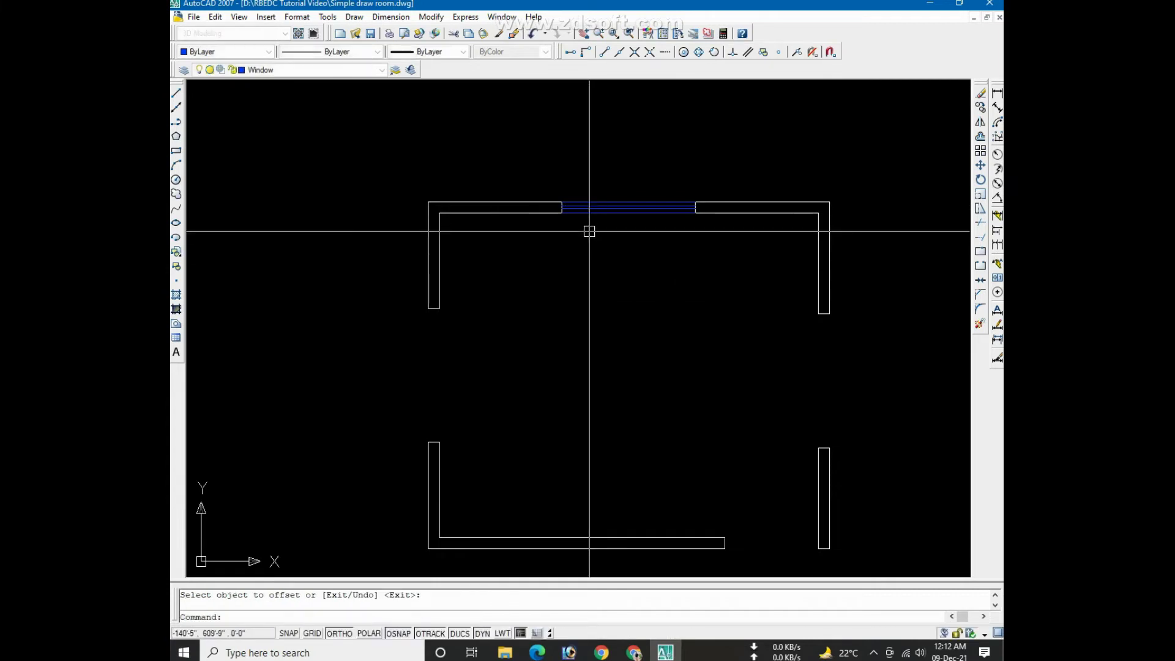
middle_drag(618, 304, 585, 306)
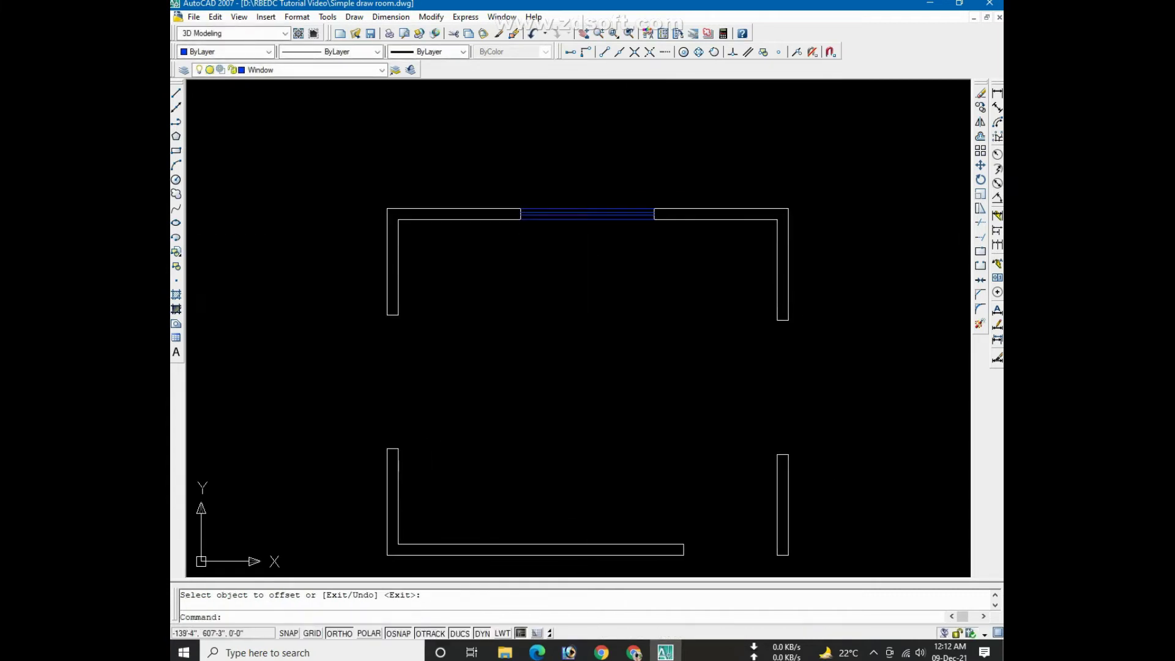
middle_drag(524, 284, 493, 283)
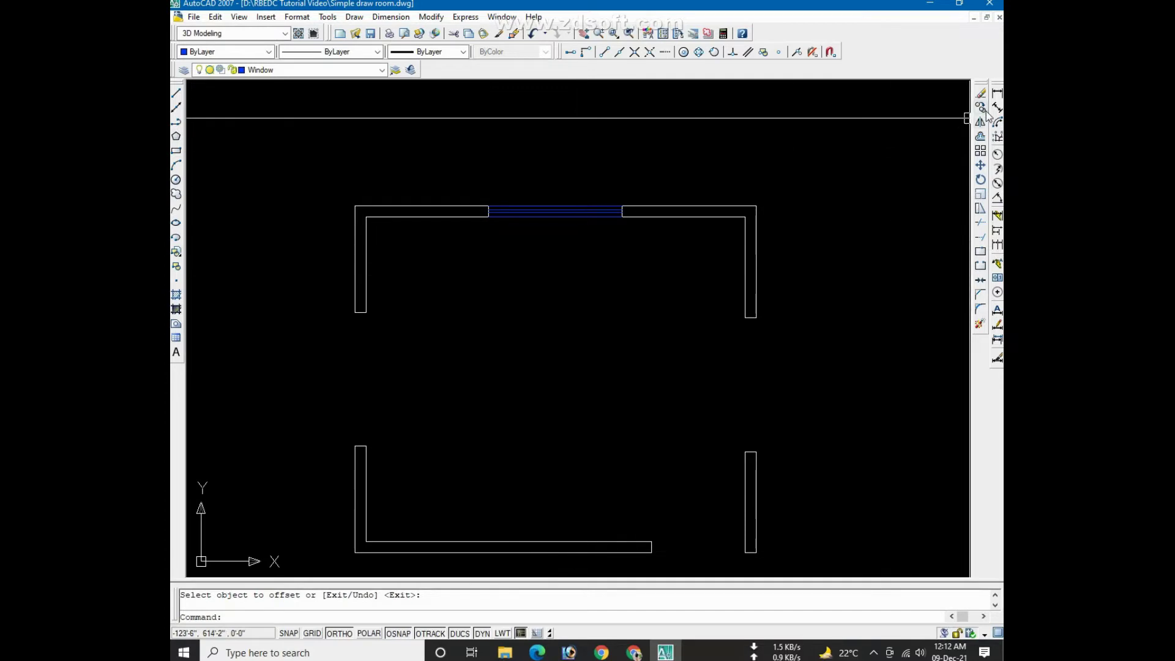
Copy the top window's lines to a spot right of the room
click(470, 259)
click(633, 182)
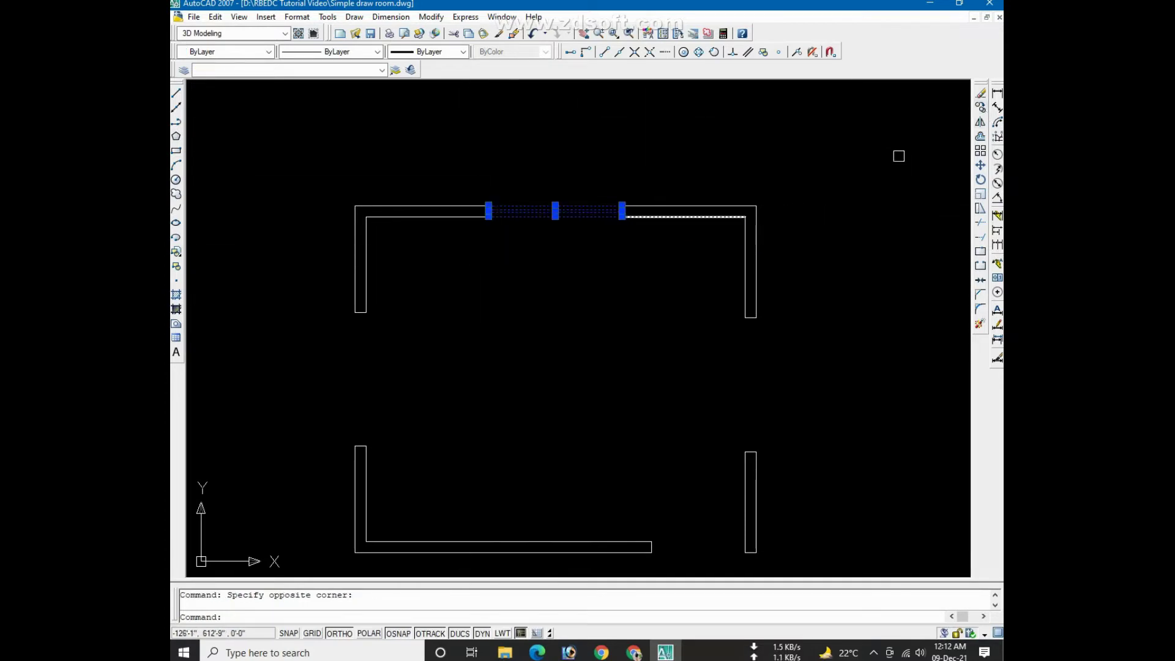
click(980, 107)
scroll(453, 305, down, 2)
click(484, 315)
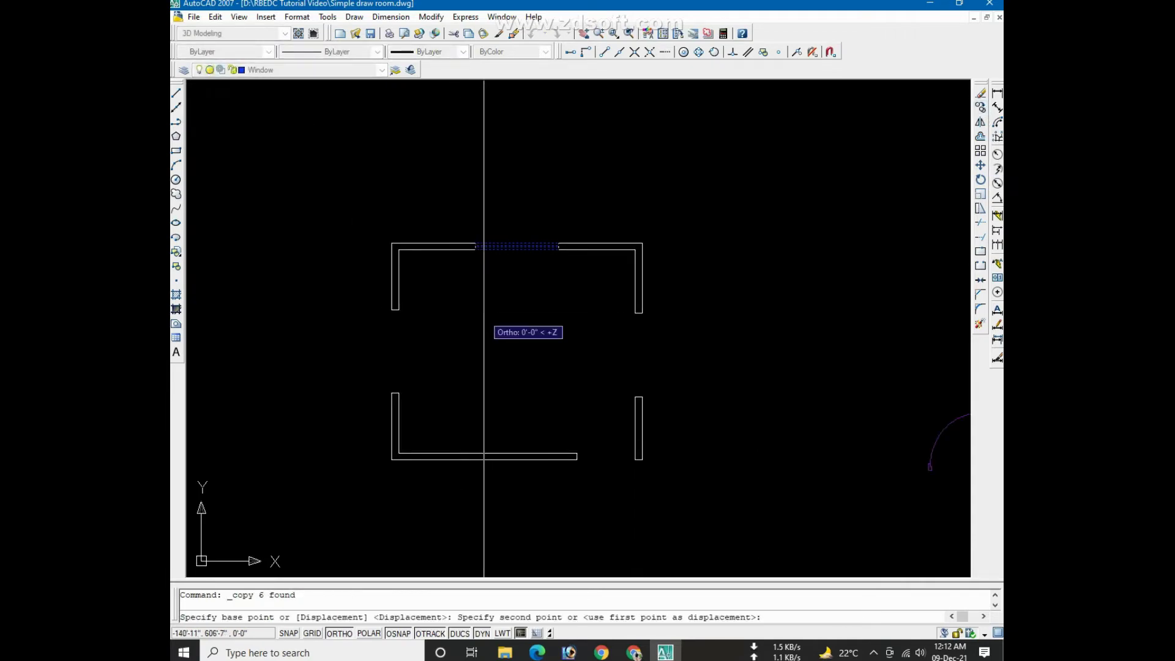
click(710, 308)
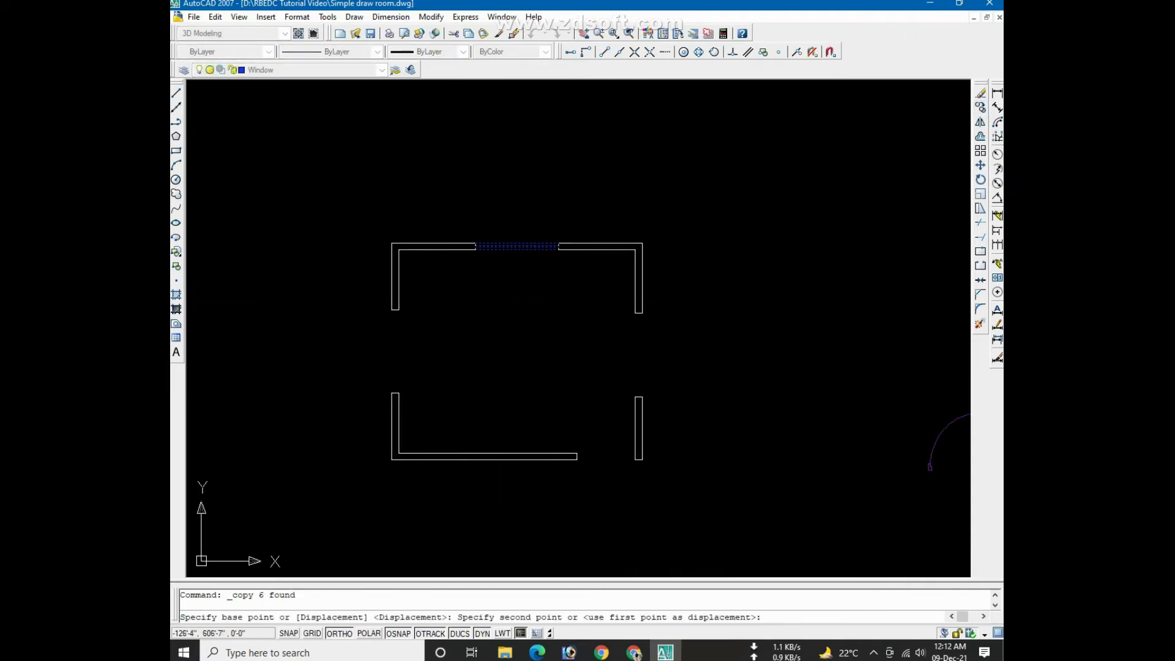
right_click(727, 307)
click(747, 311)
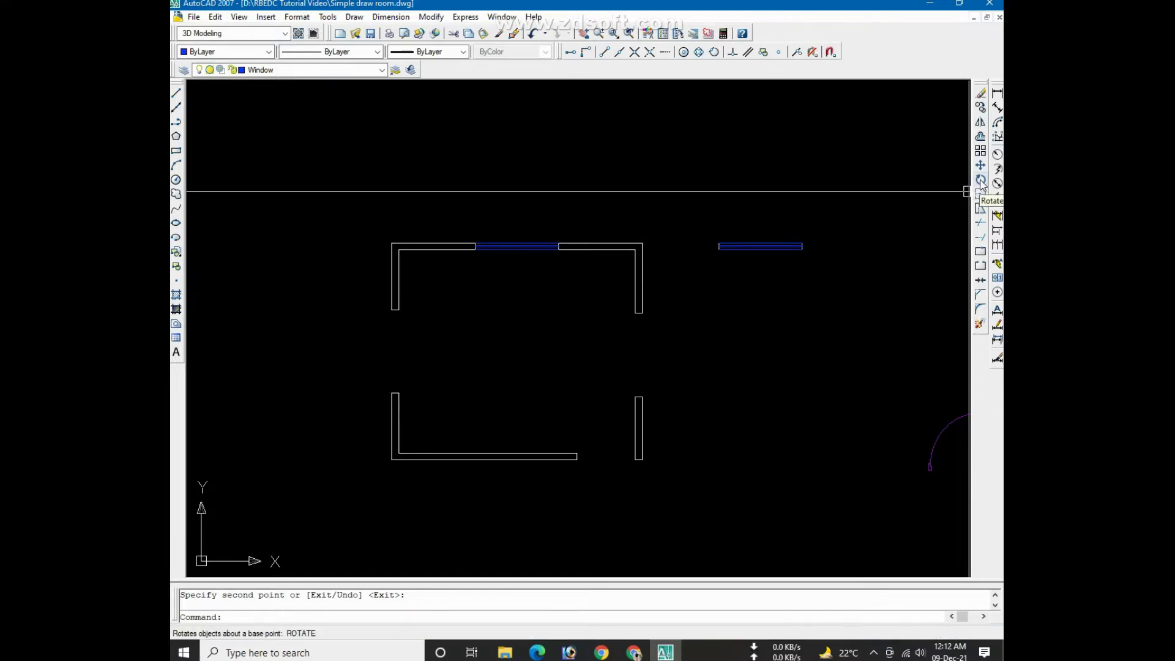
Rotate the copied window 90 degrees so it stands vertically
click(981, 180)
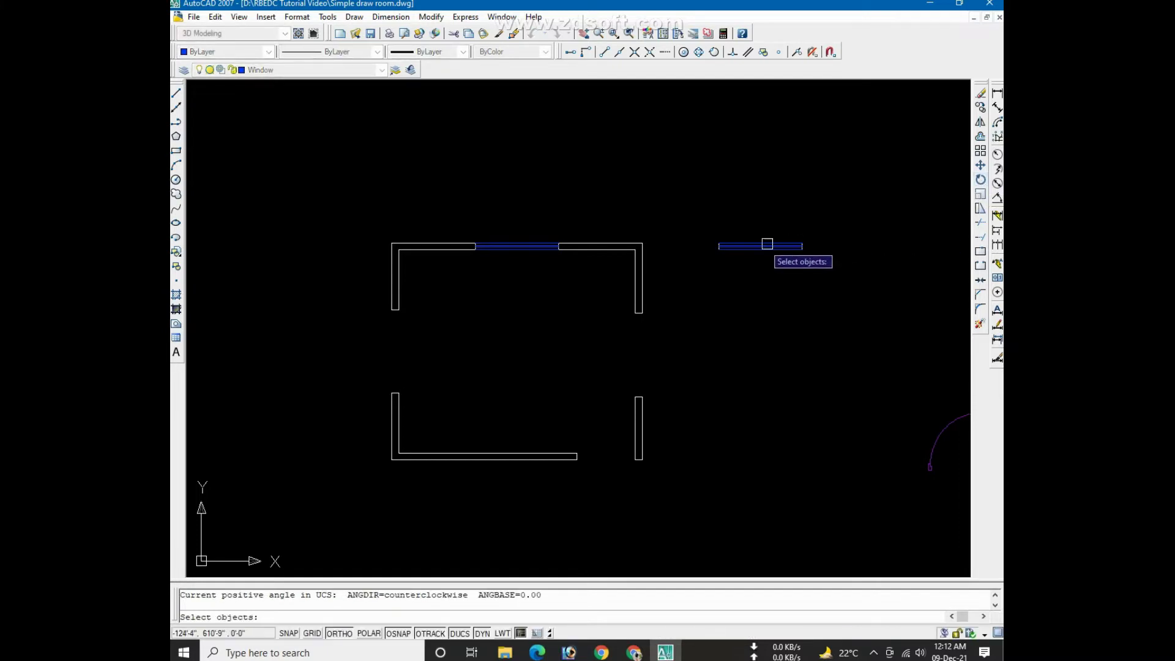
scroll(797, 239, up, 2)
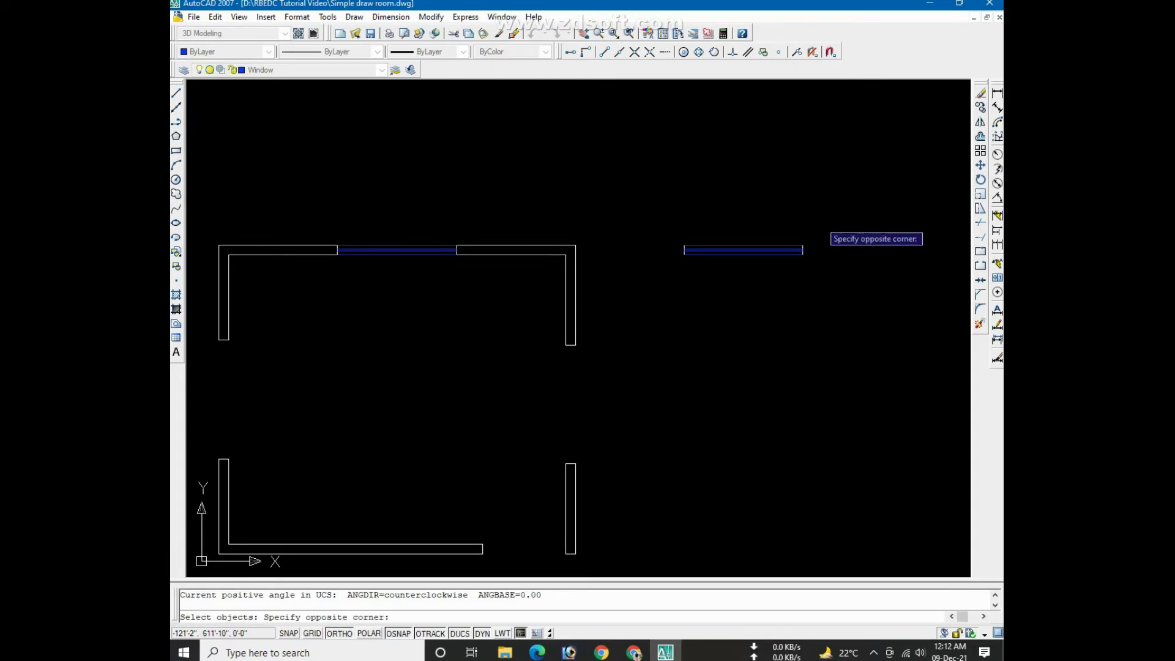
click(666, 272)
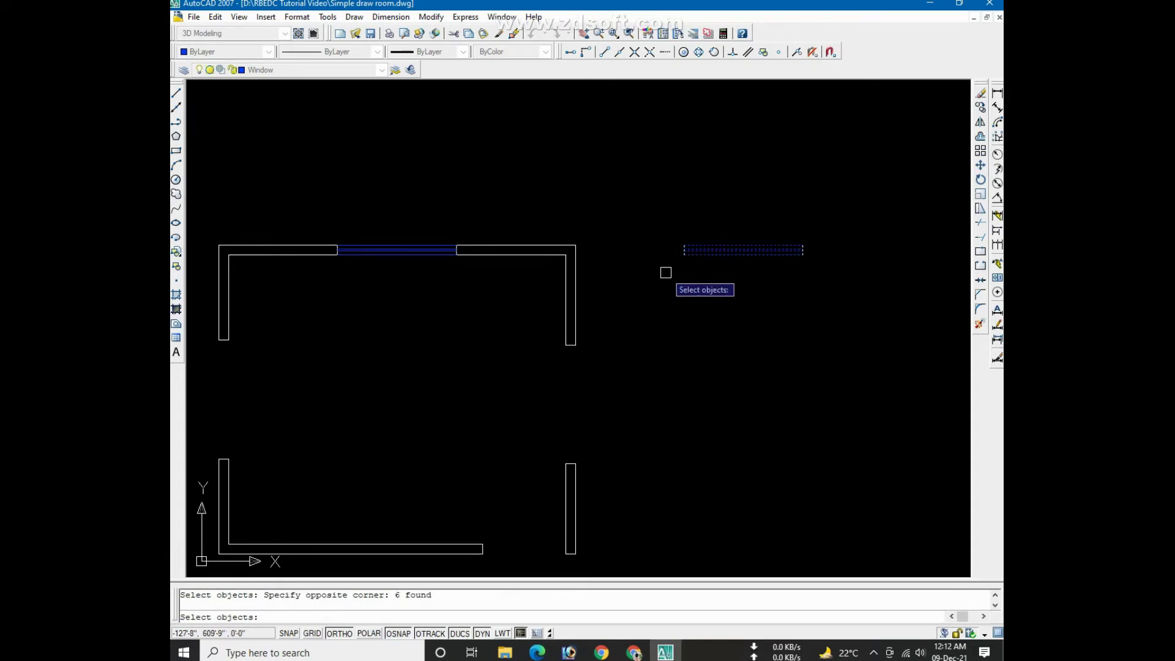
key(Return)
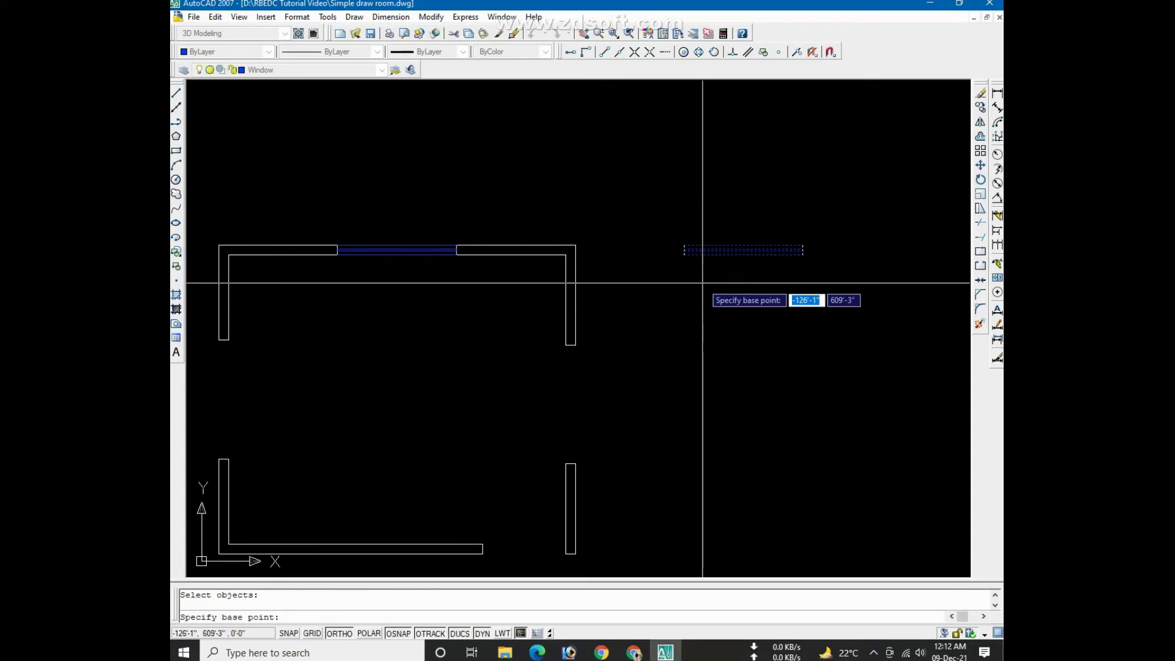
click(737, 293)
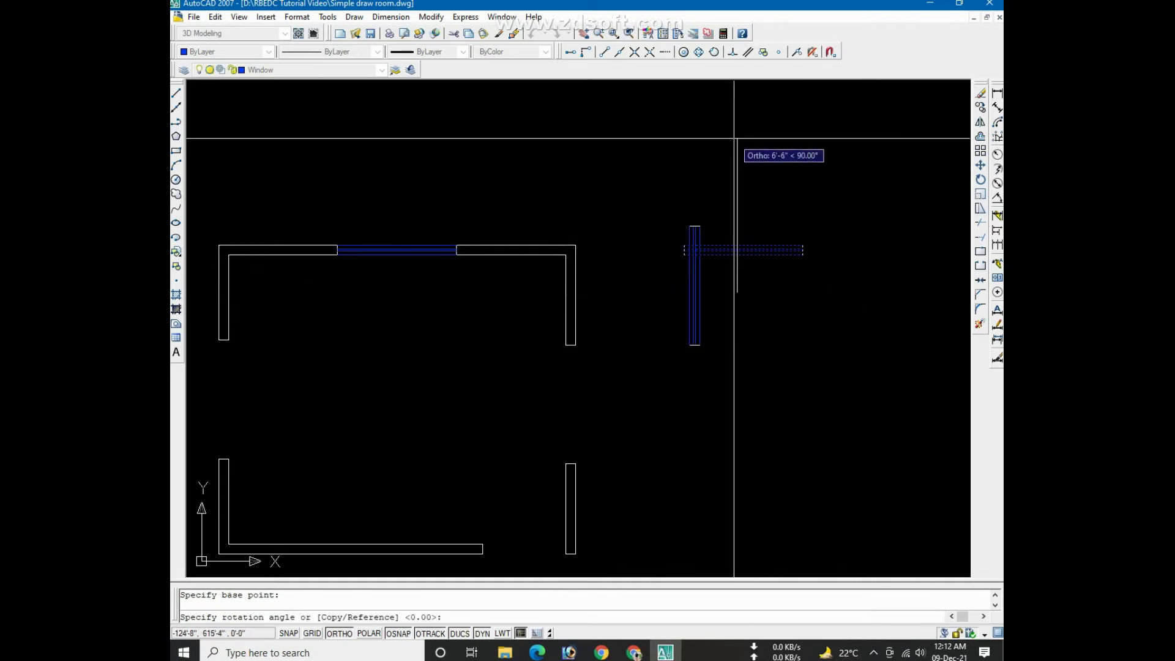
click(734, 138)
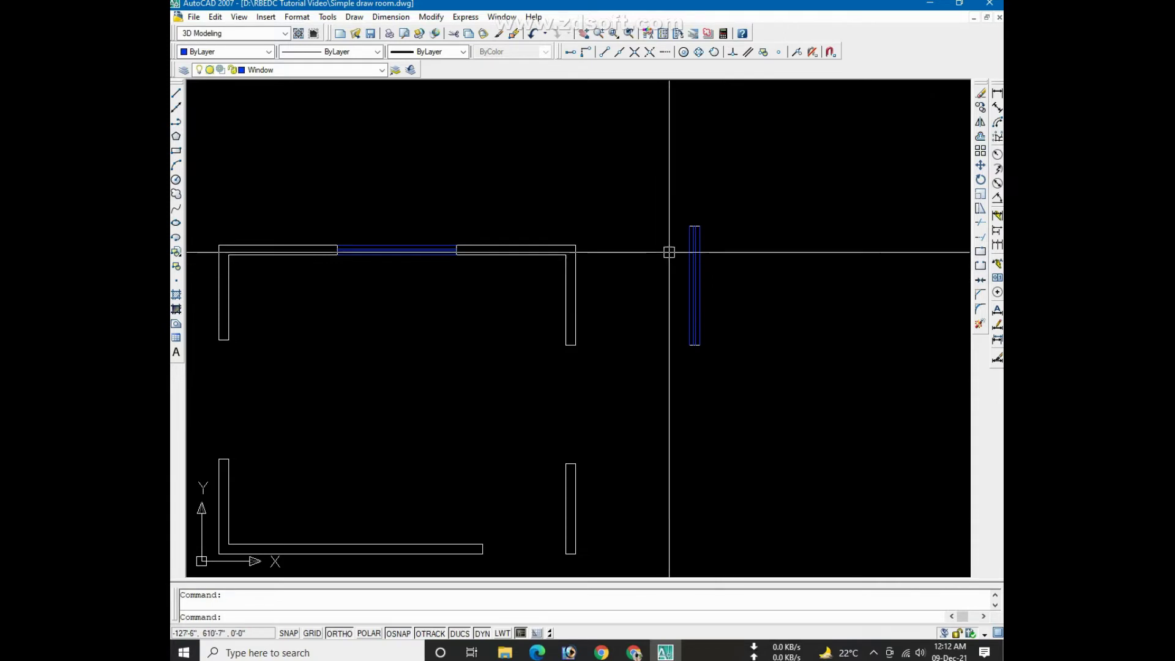
Copy the vertical window, anchored at its bottom end, into the right wall opening
scroll(730, 262, down, 2)
scroll(687, 320, up, 2)
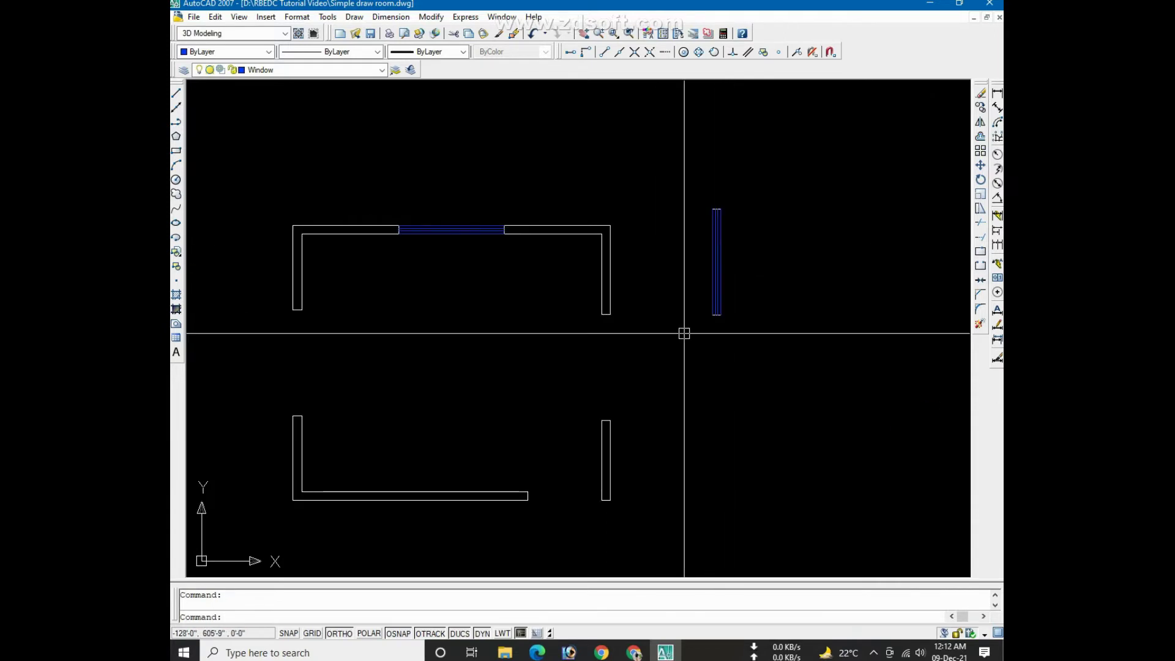
click(683, 341)
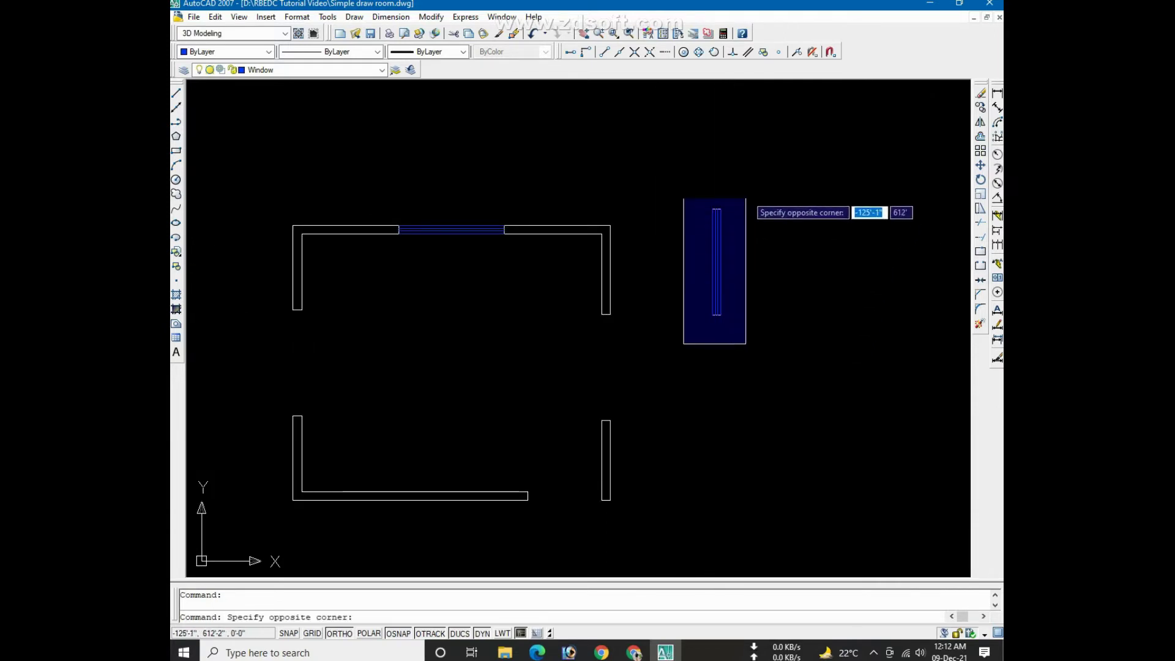
click(751, 186)
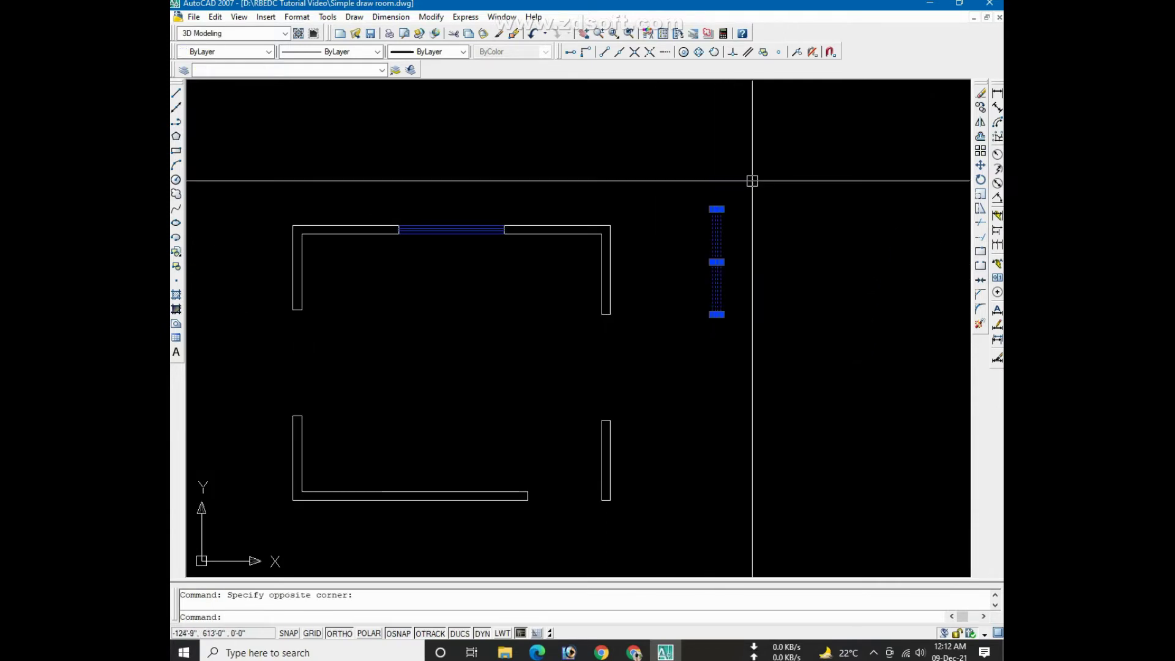
click(981, 108)
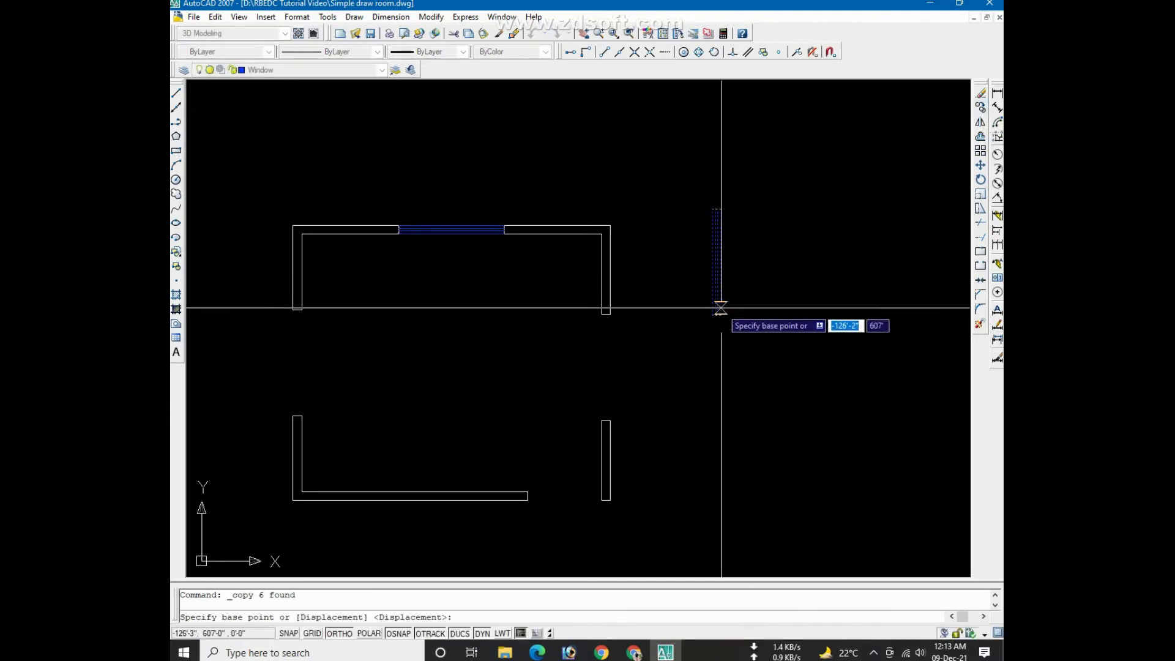
scroll(719, 311, up, 3)
scroll(720, 310, up, 3)
scroll(698, 306, up, 3)
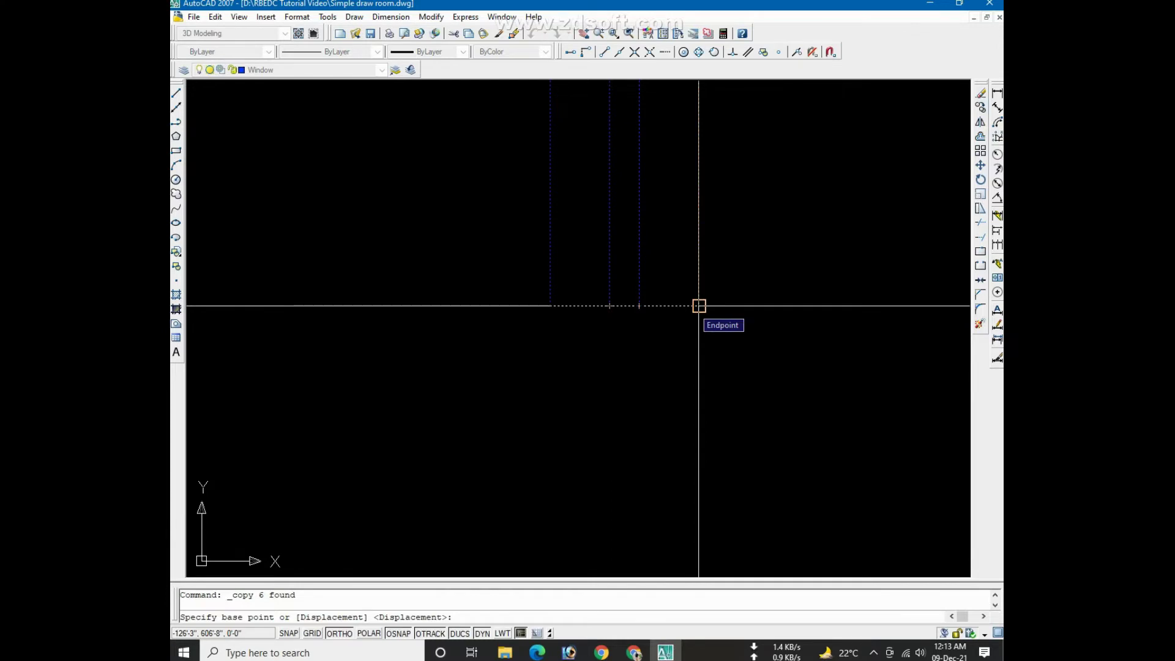
click(698, 306)
scroll(697, 306, down, 2)
scroll(582, 410, up, 2)
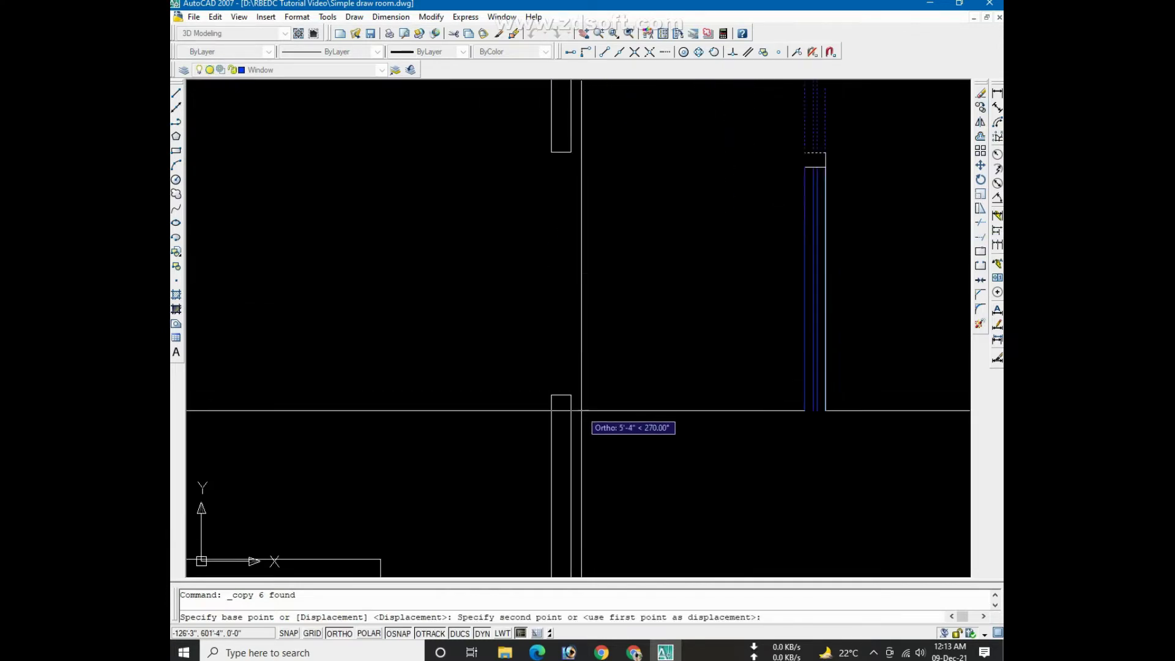
click(570, 396)
Place a second copy of the vertical window in the left wall opening
scroll(774, 341, down, 3)
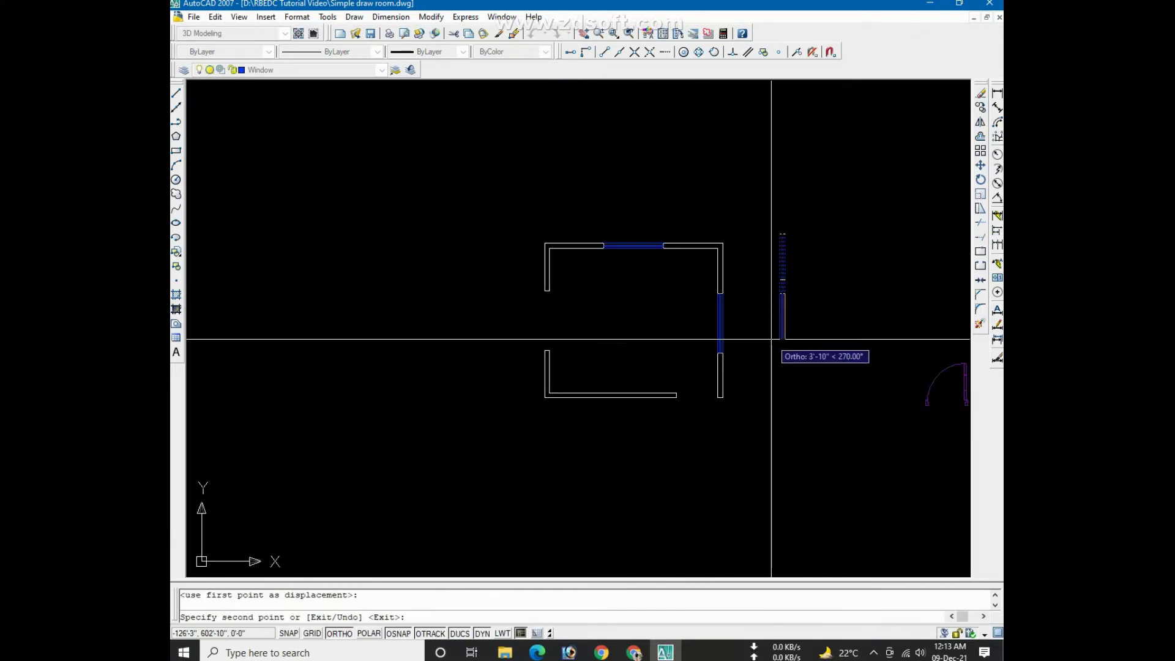
scroll(538, 361, up, 1)
scroll(547, 349, up, 1)
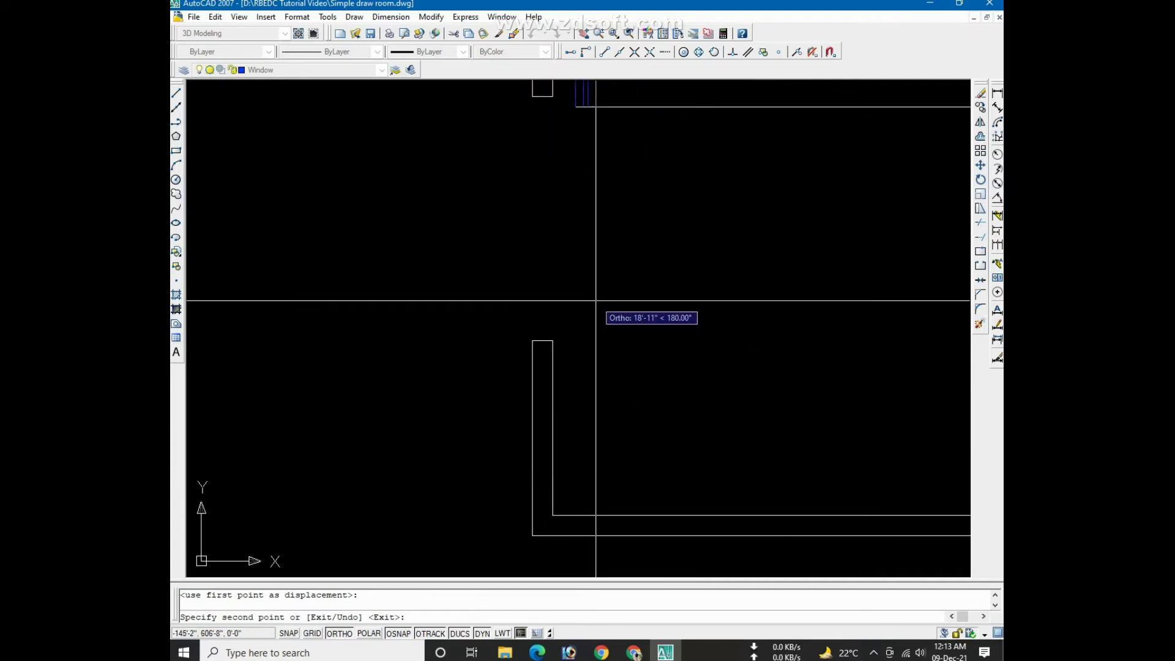
scroll(551, 343, up, 1)
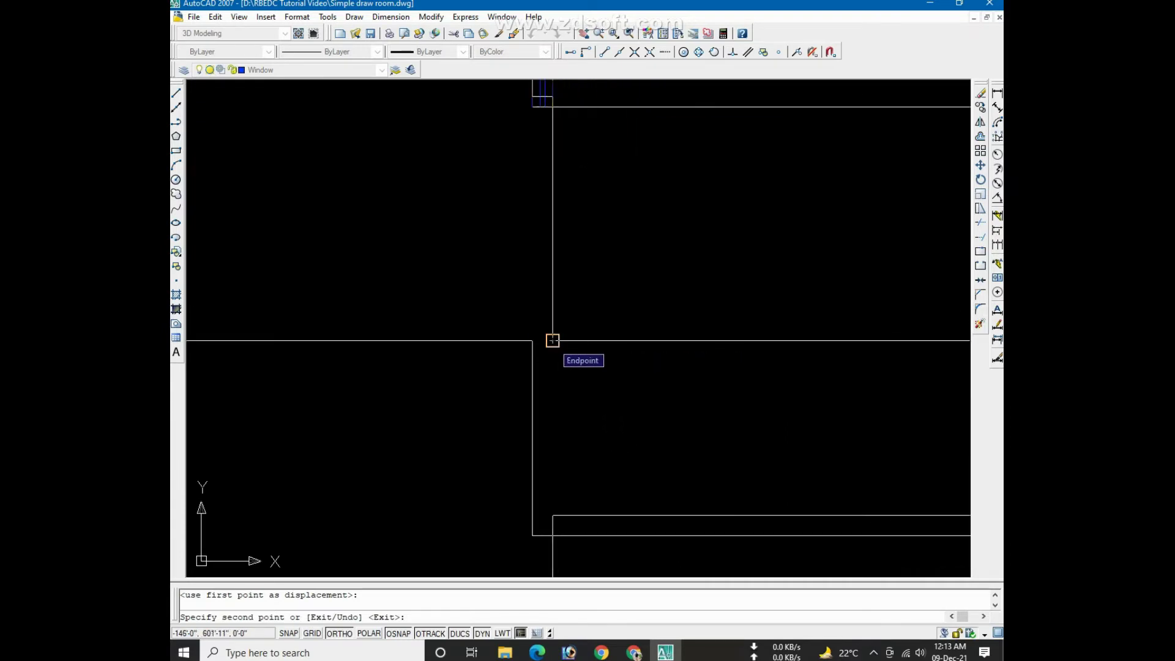
click(552, 340)
scroll(527, 341, down, 4)
scroll(509, 341, down, 2)
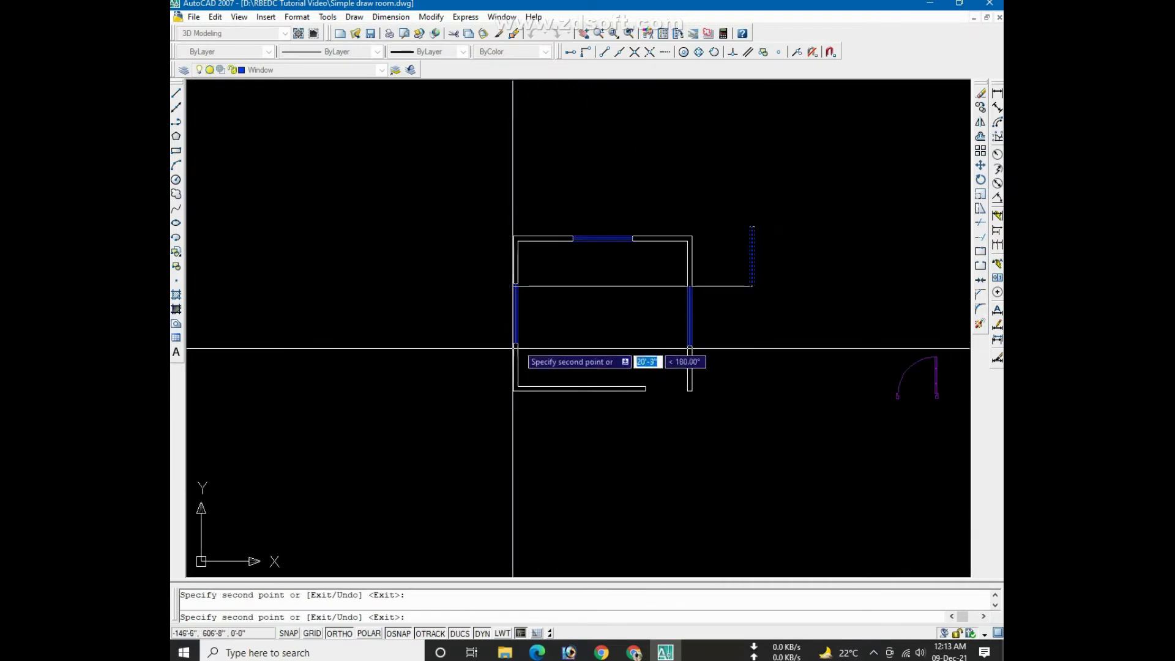
right_click(590, 322)
click(606, 329)
scroll(635, 302, up, 2)
middle_drag(635, 302, 610, 312)
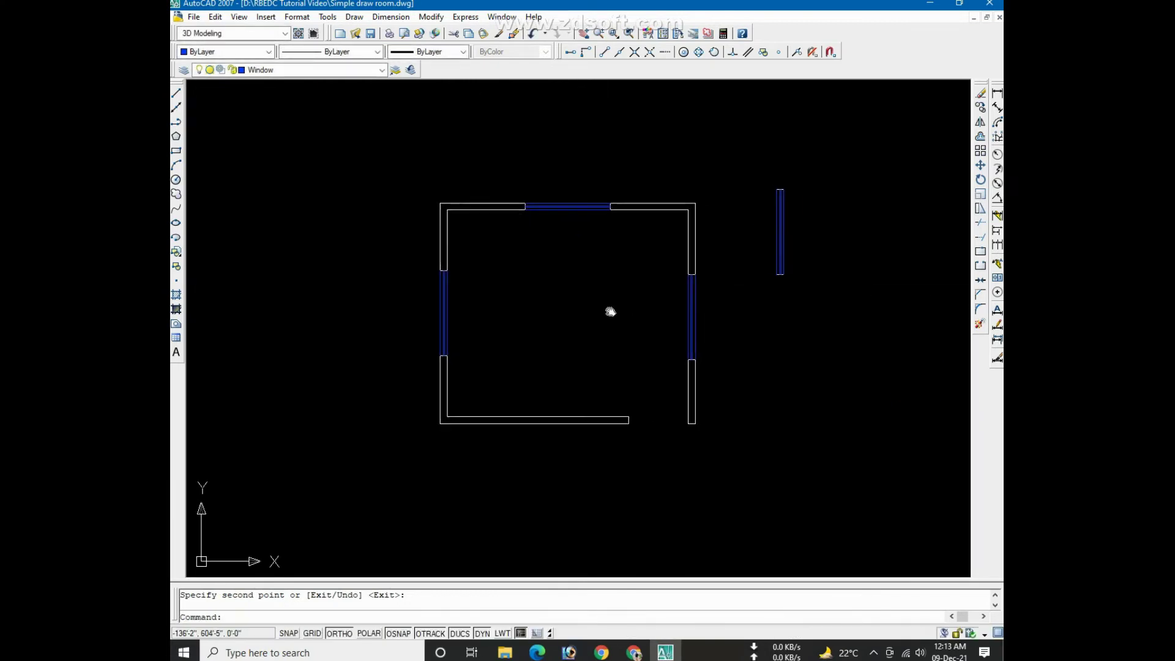
scroll(625, 391, up, 2)
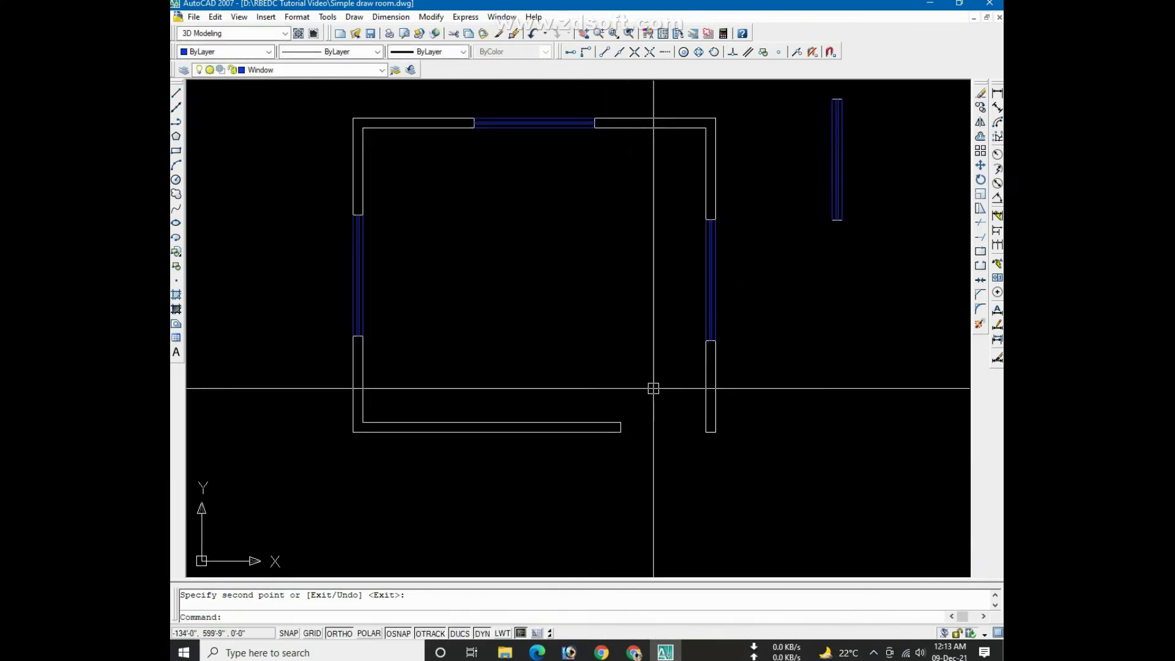
scroll(653, 388, up, 2)
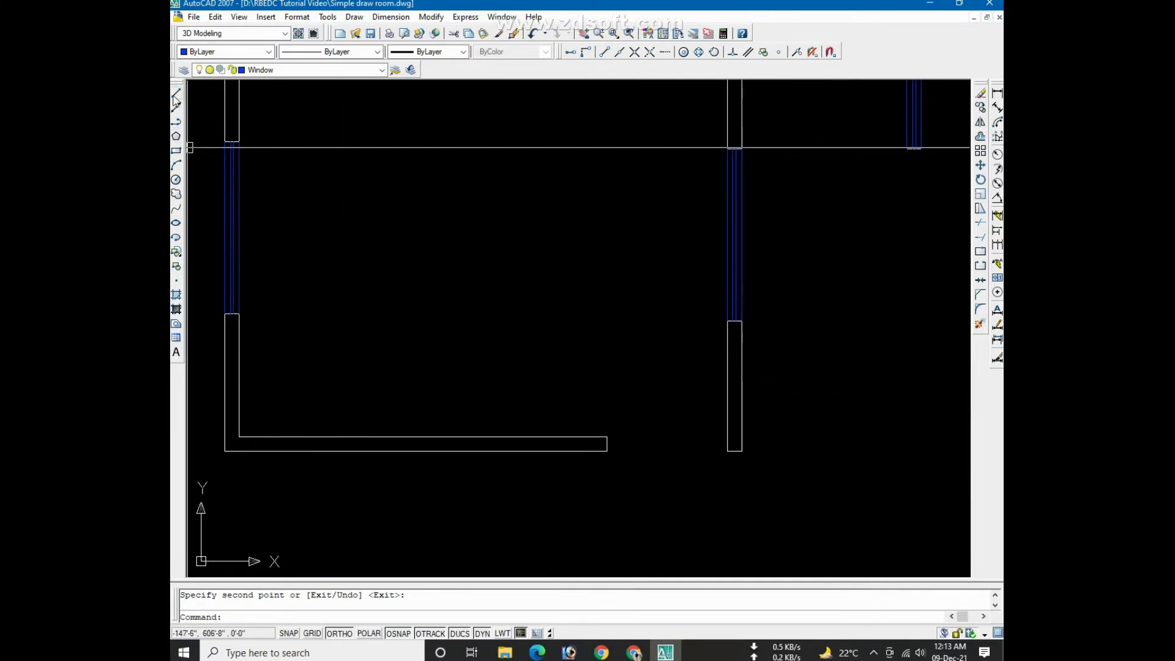
On the Door layer, draw the door leaf from the wall corner: a 2-unit stub, then a 3'6 line
click(382, 71)
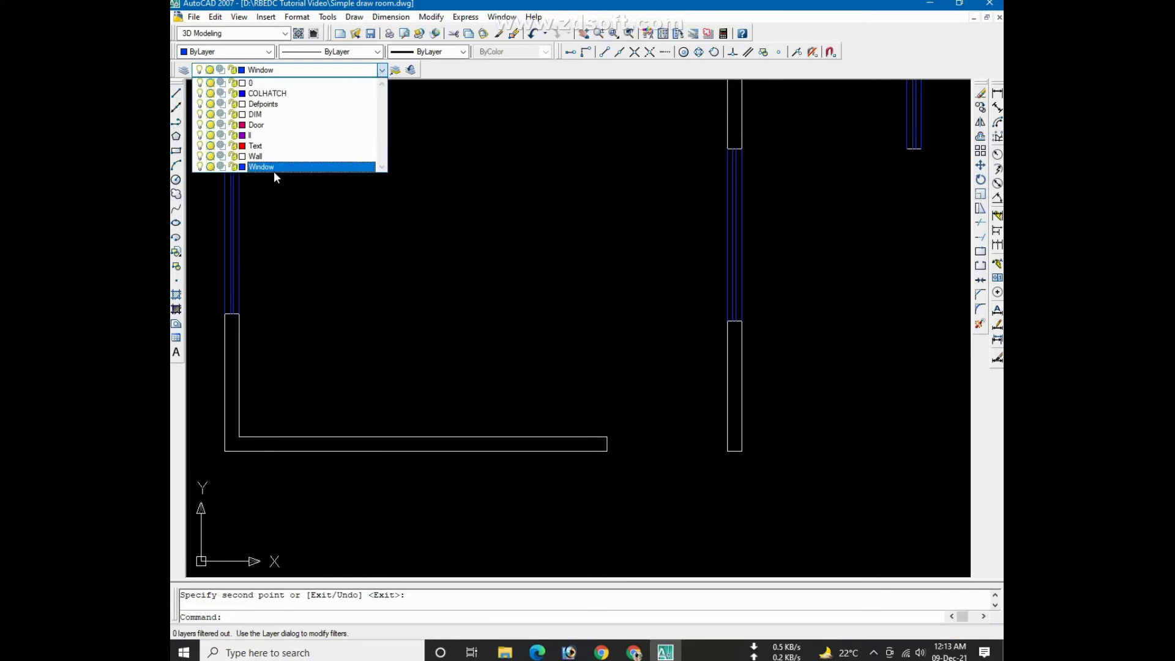
click(269, 126)
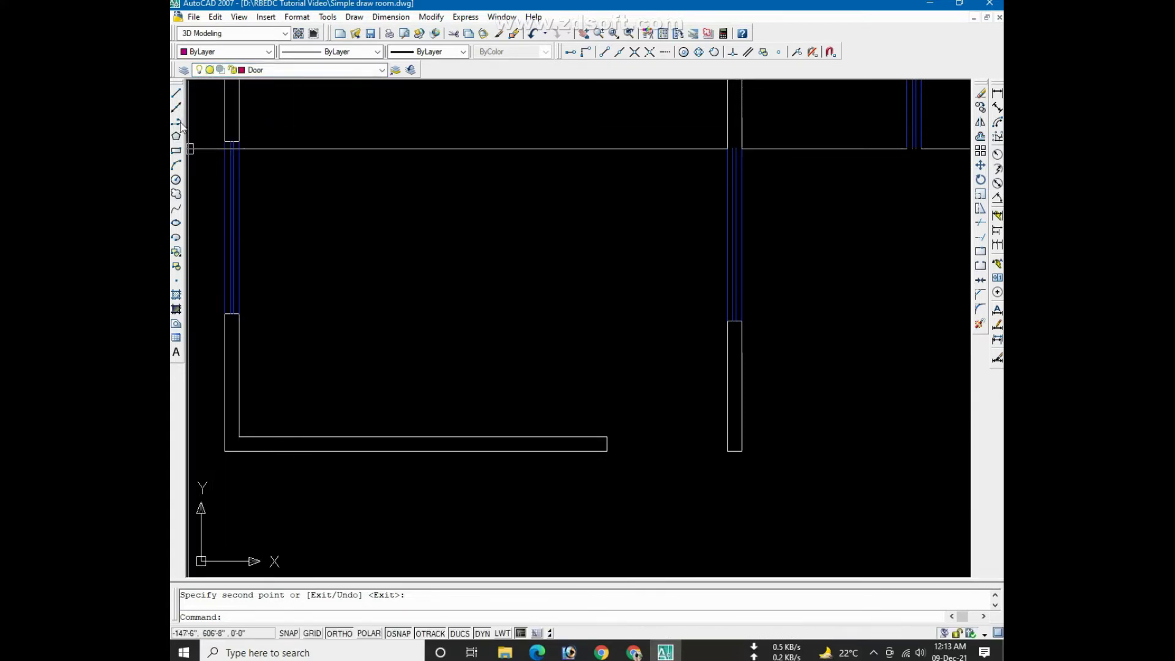
click(177, 93)
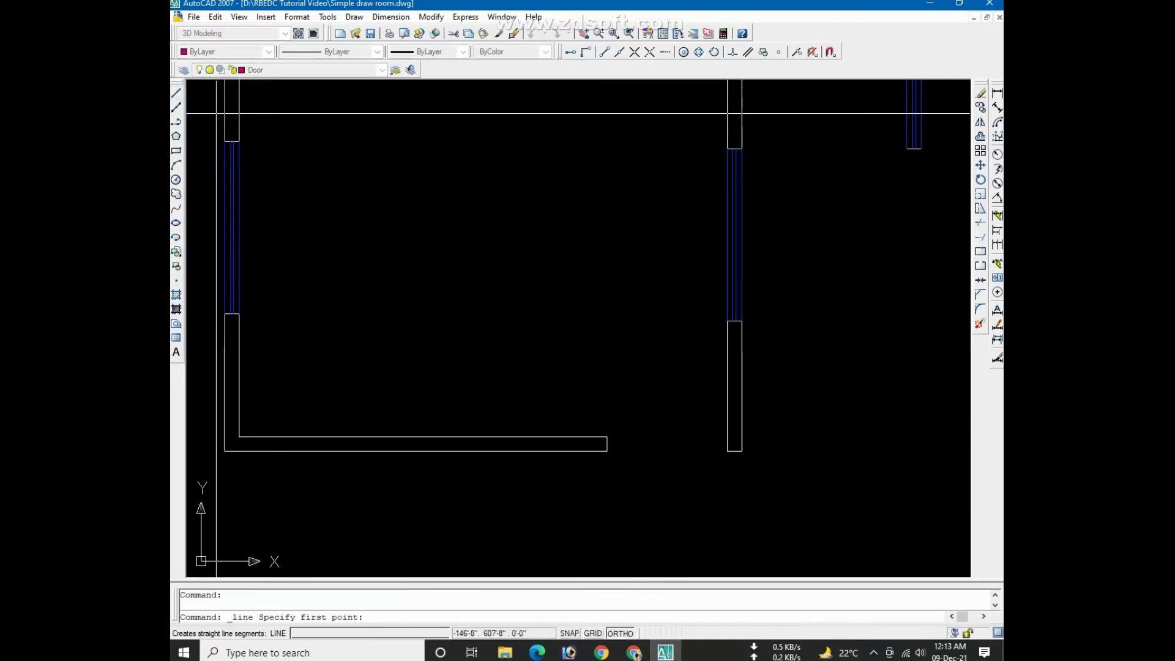
scroll(722, 452, up, 1)
scroll(725, 451, down, 1)
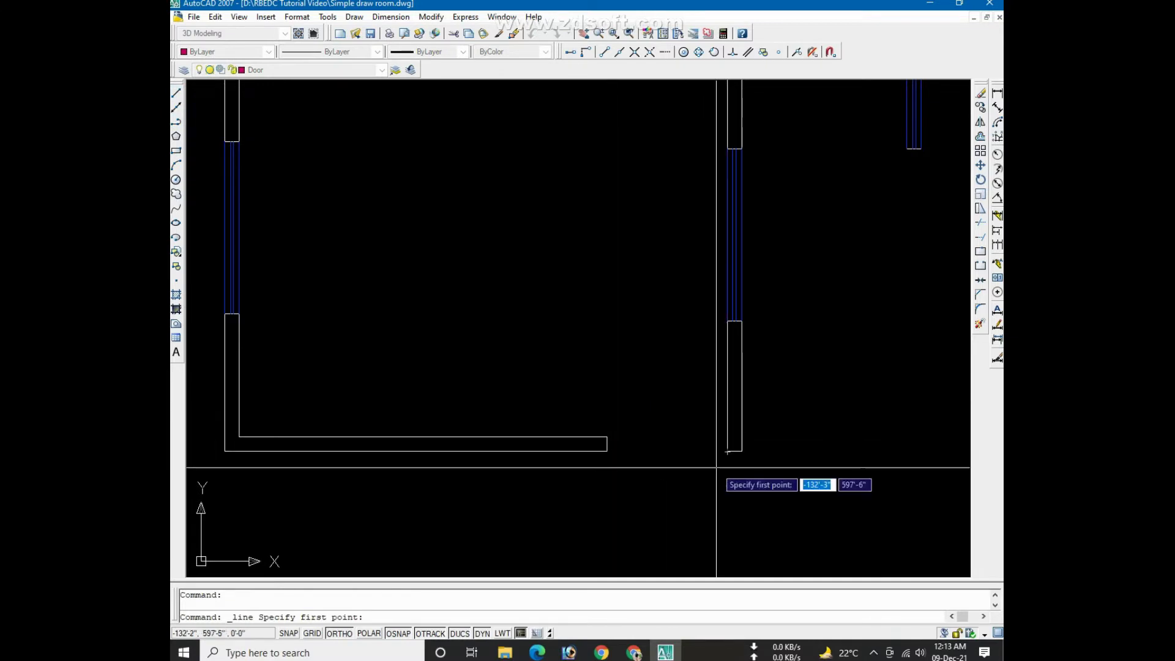
scroll(729, 447, up, 2)
click(730, 444)
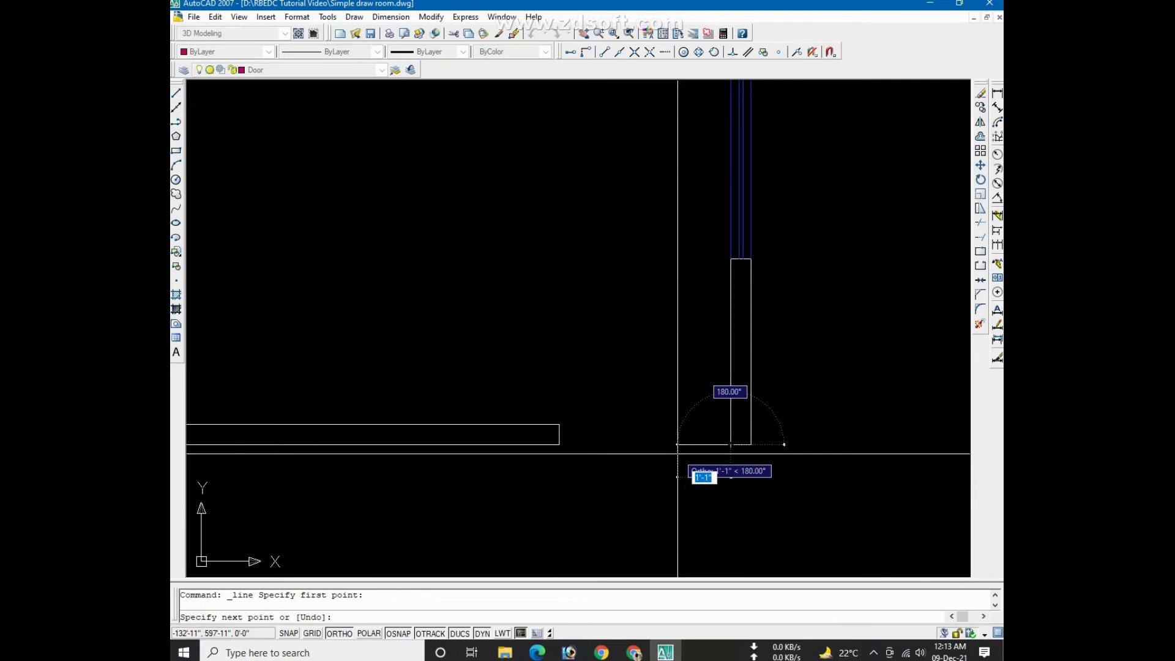
text(2)
key(Return)
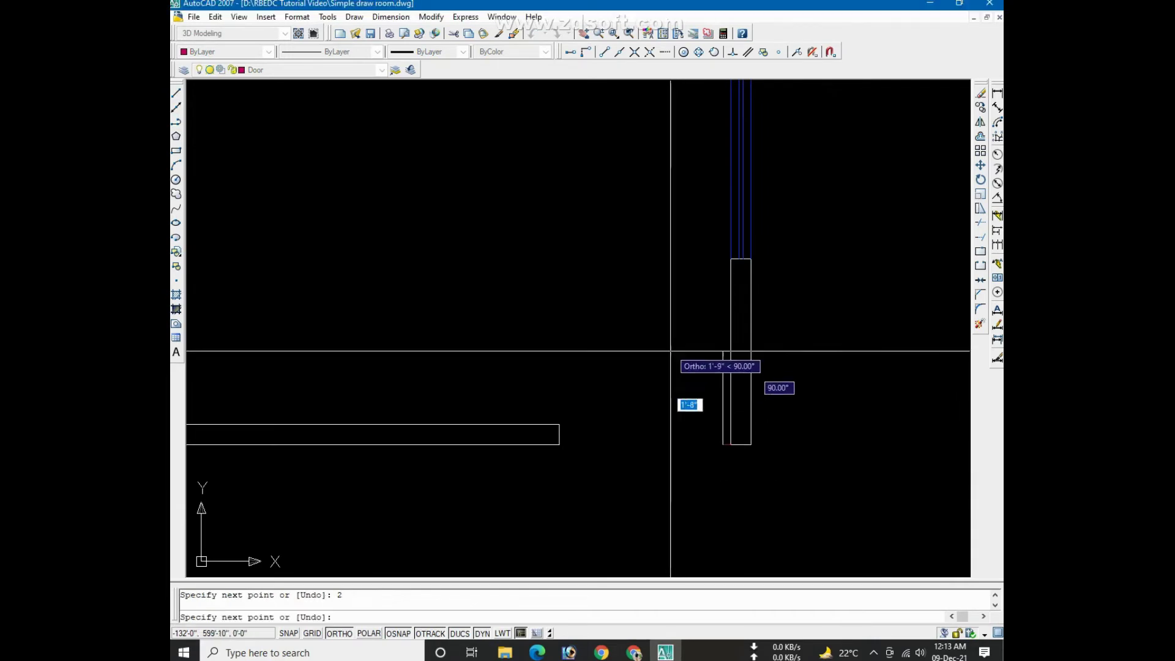
text(3)
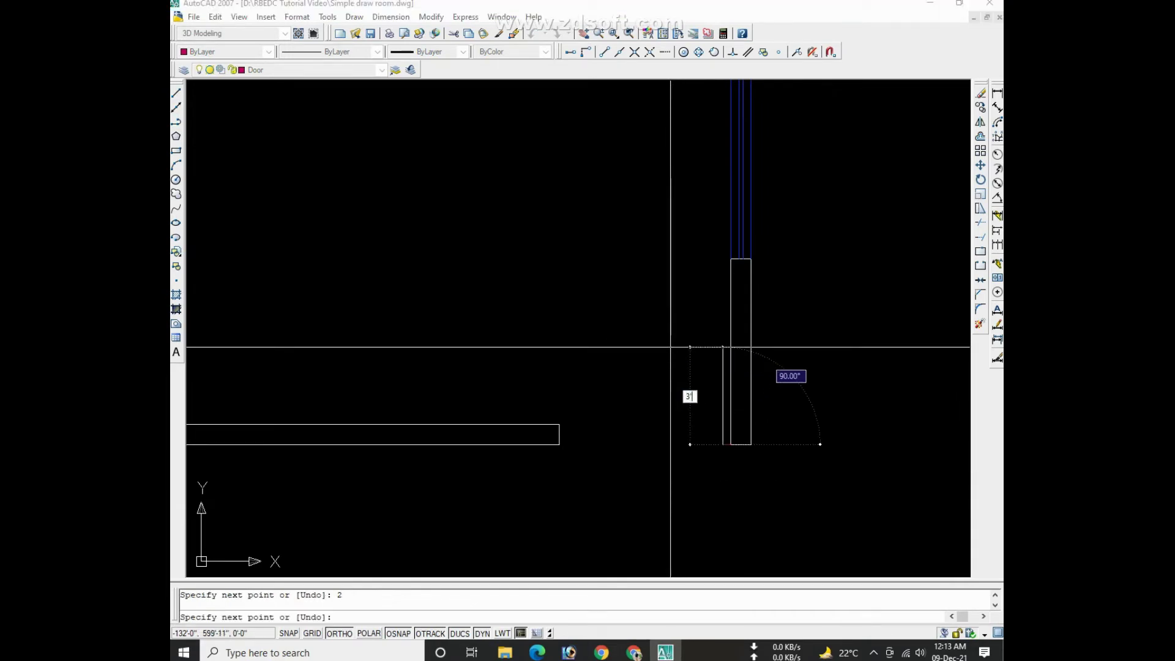
text('6)
key(Return)
key(Return)
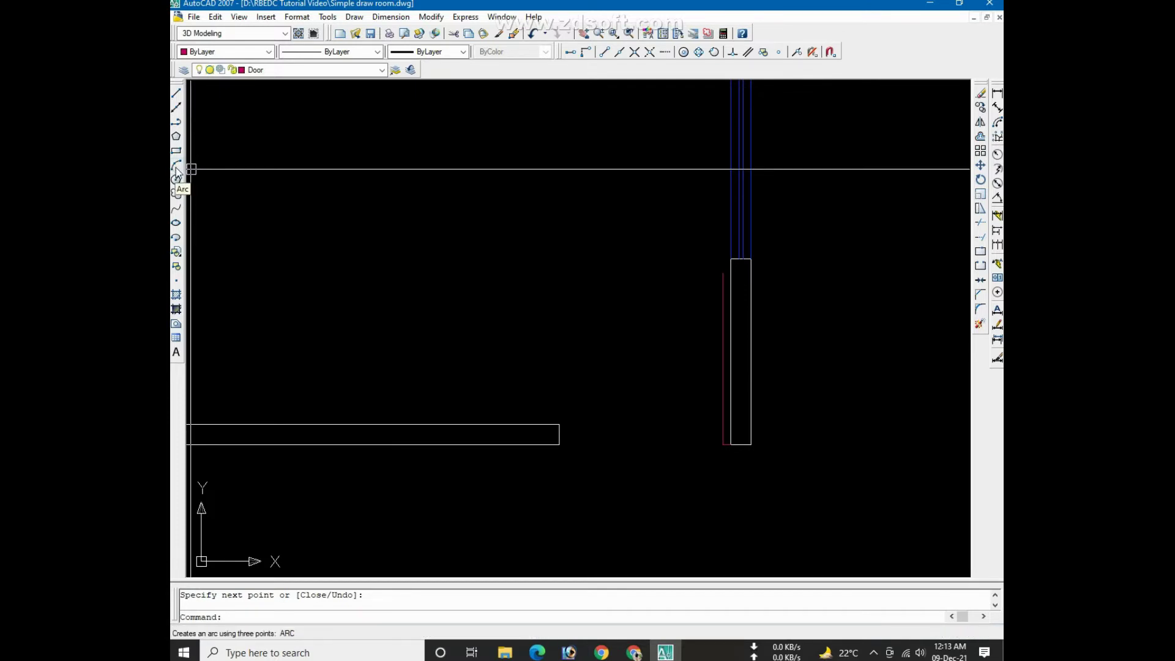
Draw a three-point arc from the door leaf top to the bottom wall end as the swing
click(177, 168)
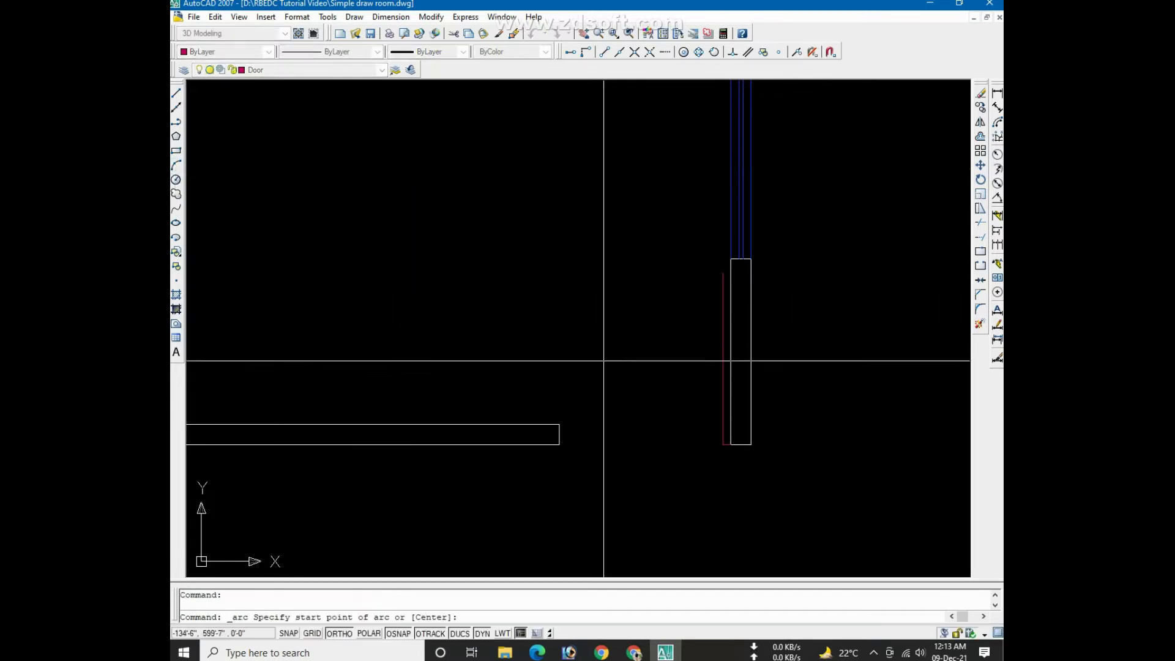
click(723, 272)
click(557, 421)
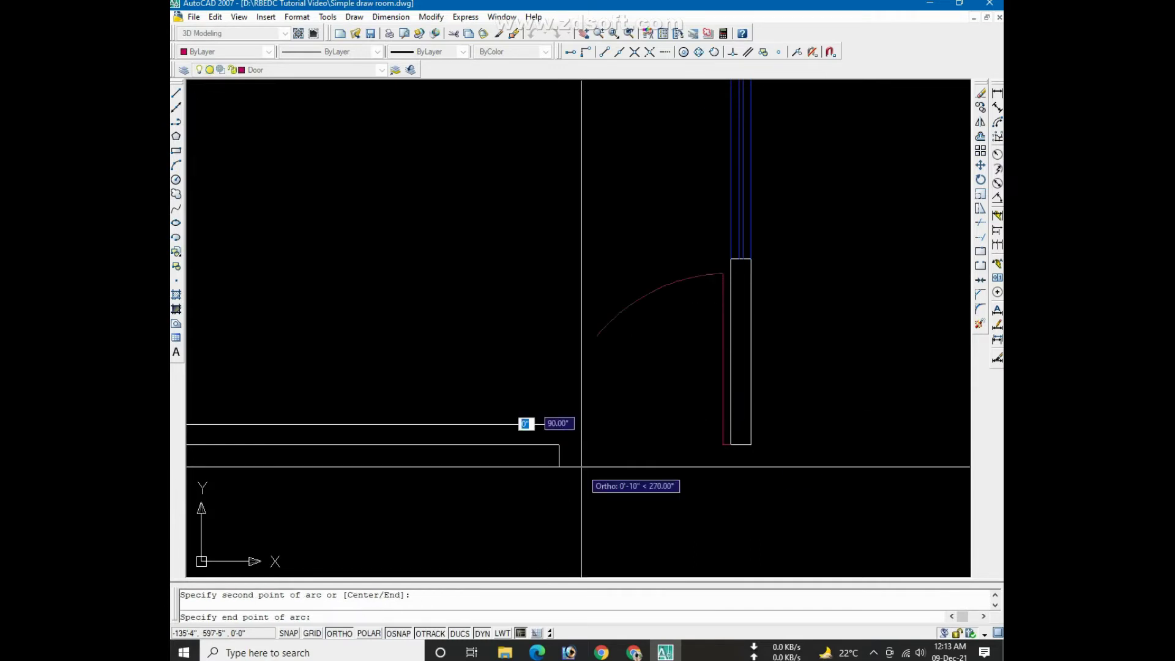
click(558, 445)
scroll(681, 446, down, 4)
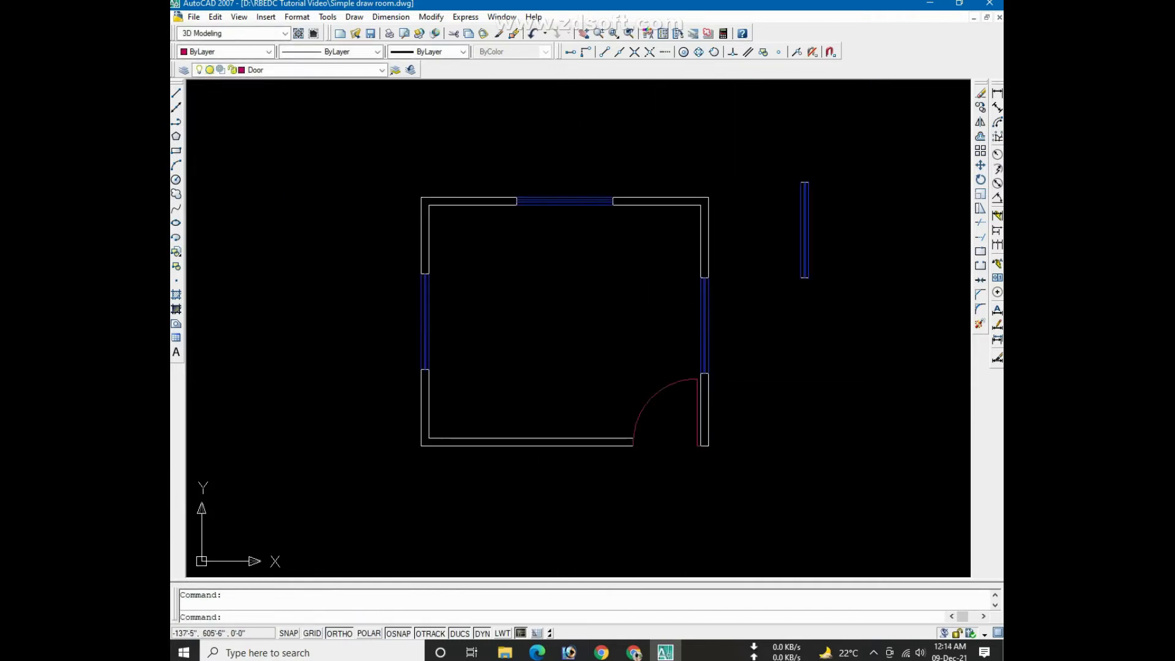
middle_drag(640, 393, 603, 391)
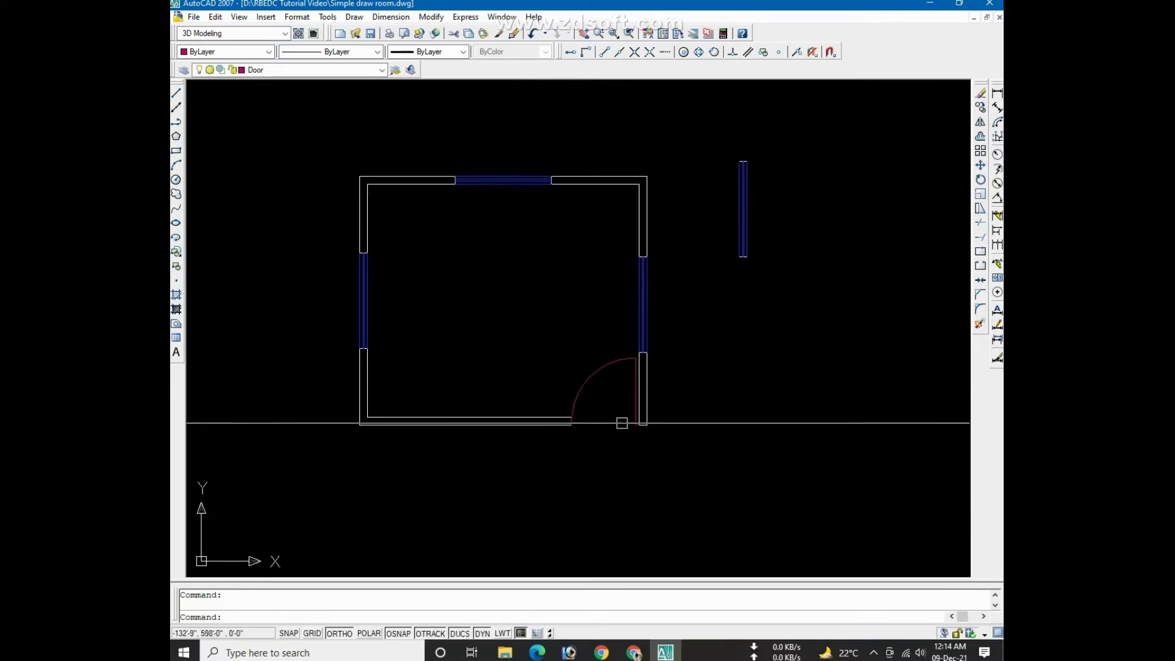
scroll(622, 424, up, 3)
click(622, 423)
click(605, 447)
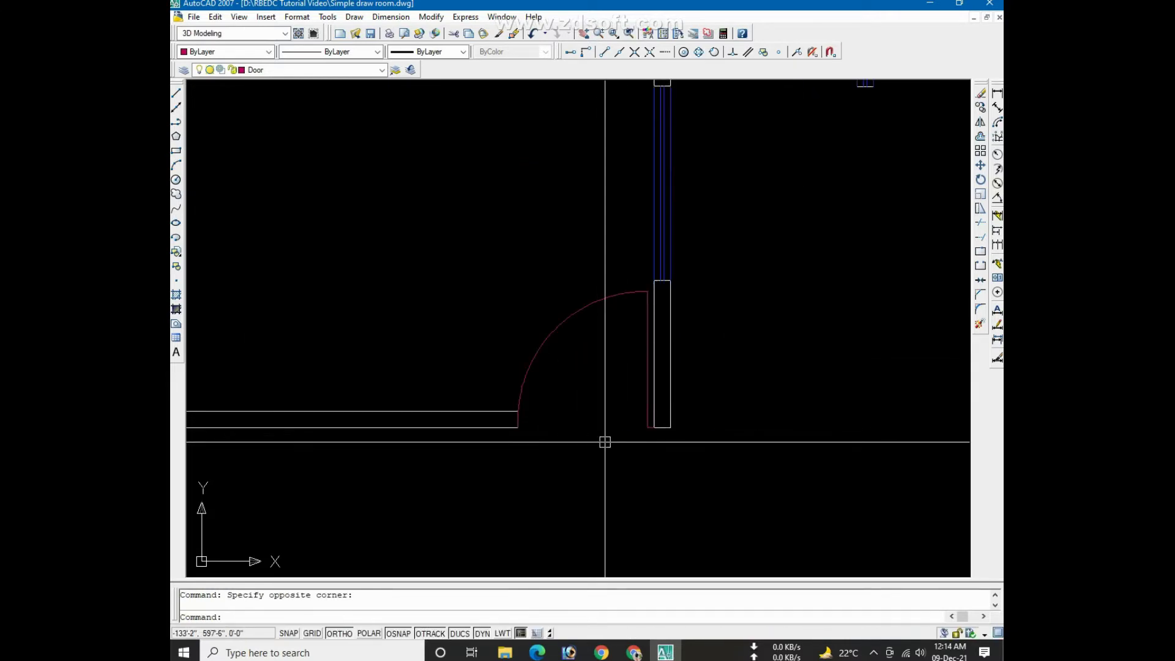
scroll(620, 437, down, 2)
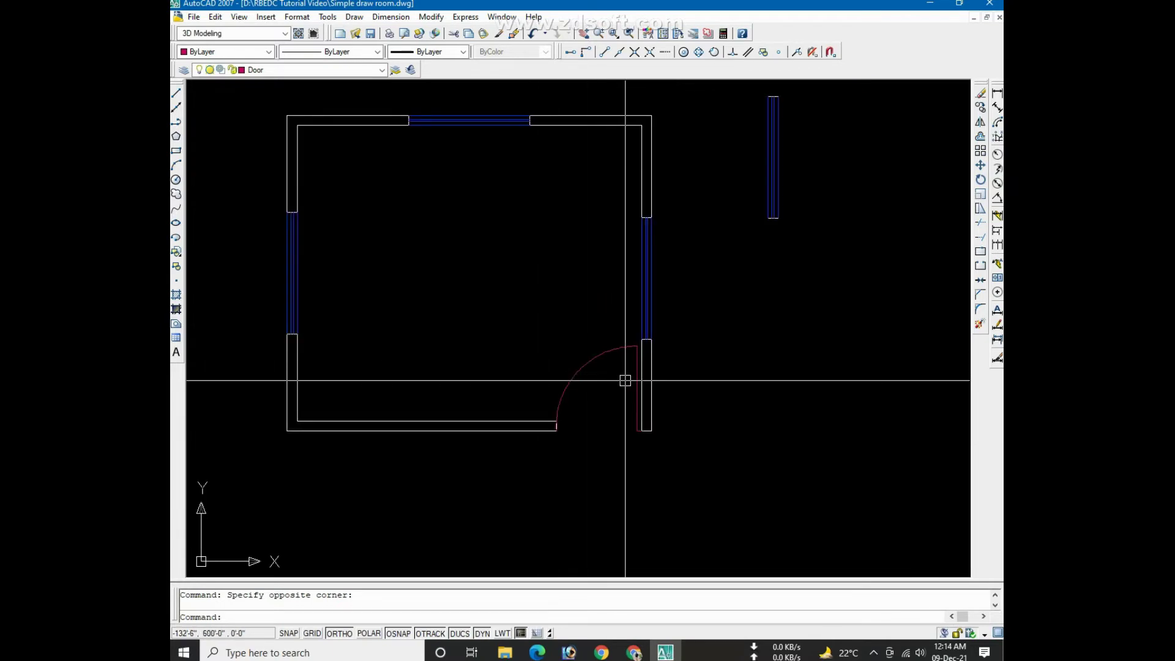
middle_drag(592, 402, 614, 411)
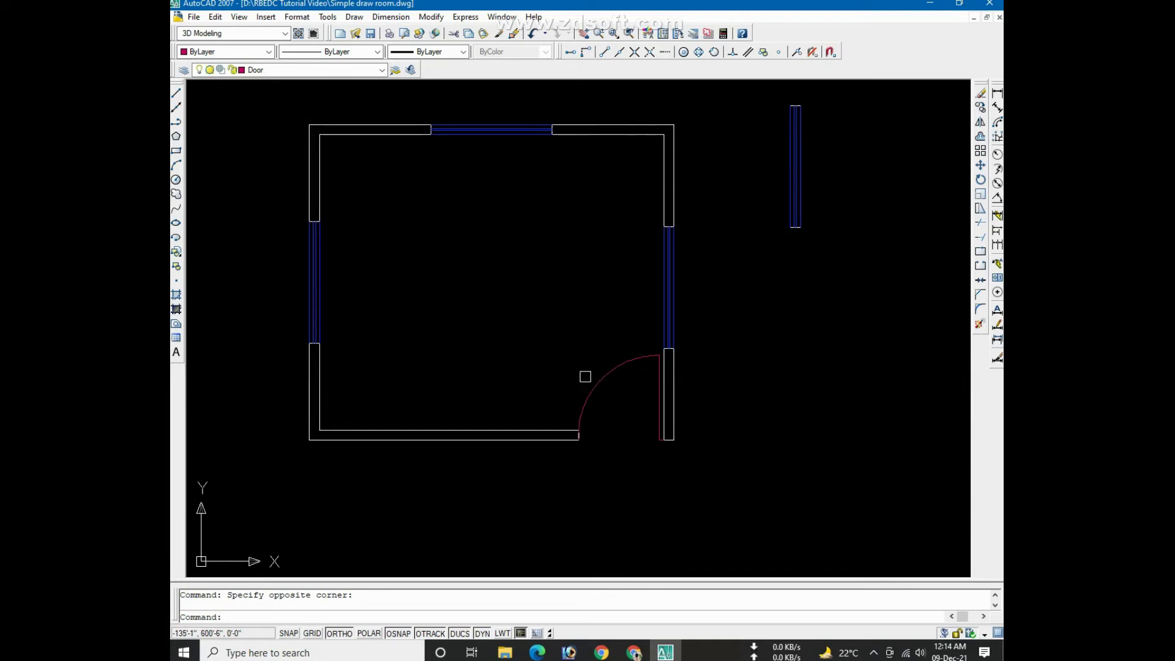
middle_drag(492, 298, 523, 317)
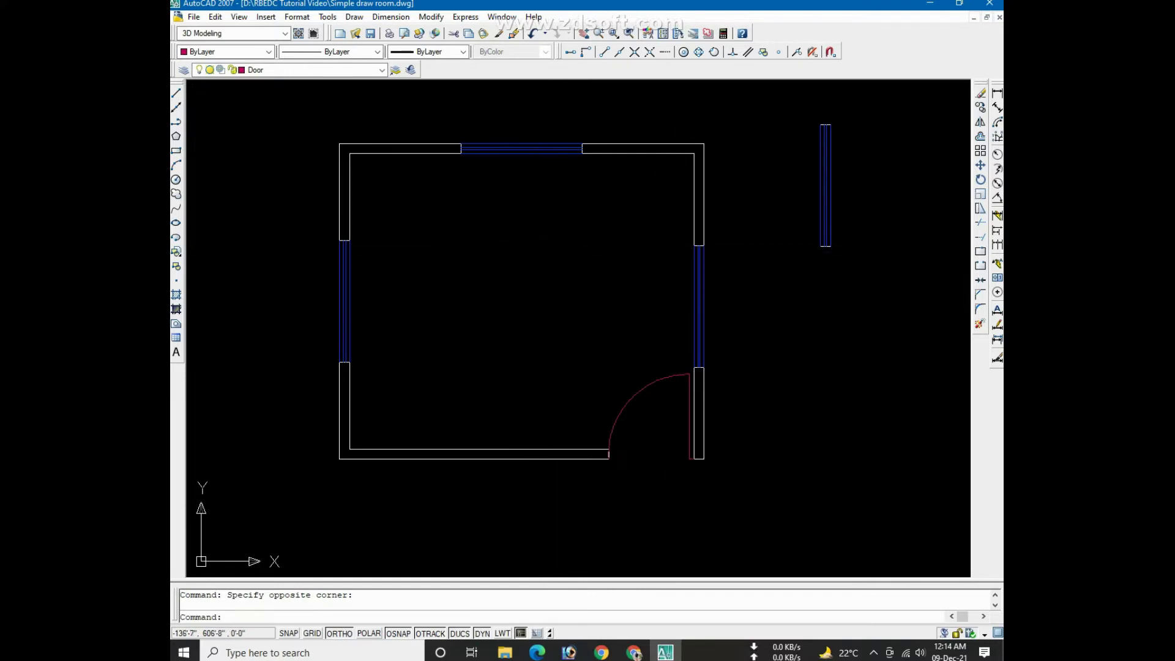
Add linear dimensions between the inner walls: 14'-2" width and 12'-2" height
click(997, 95)
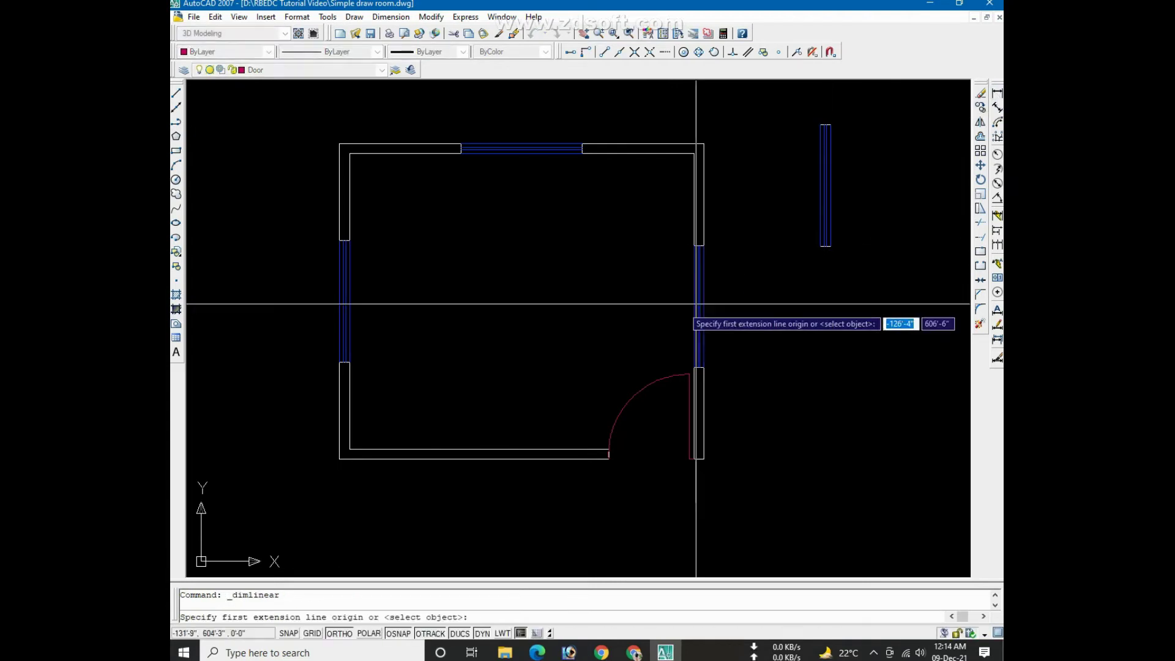
click(693, 199)
click(347, 201)
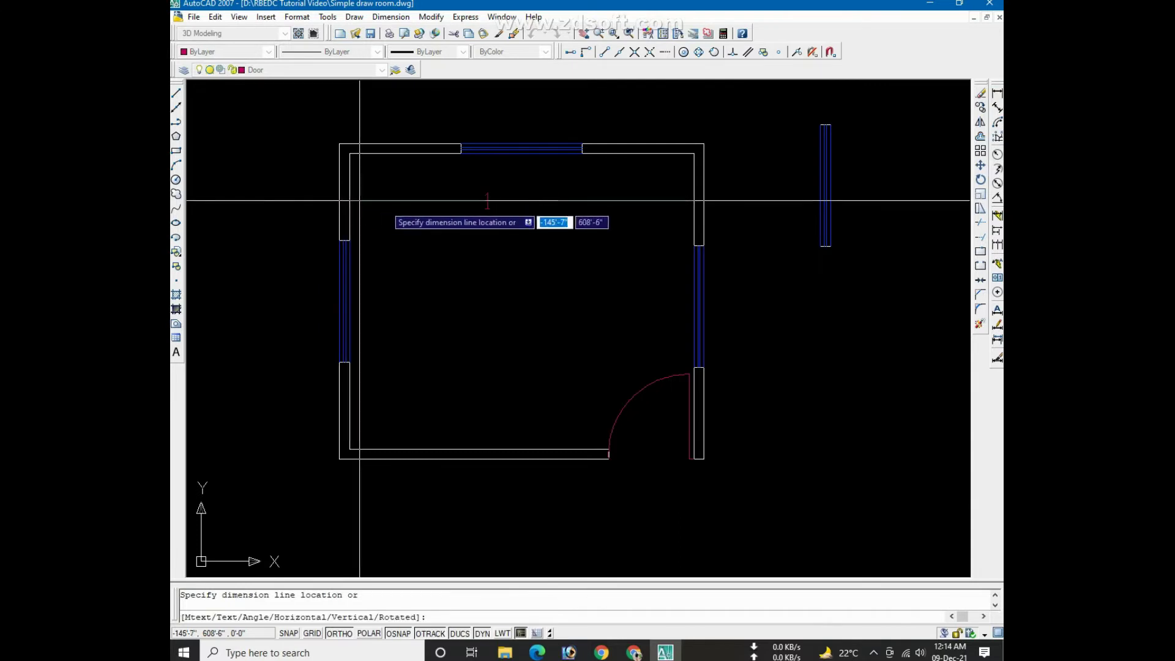
click(459, 211)
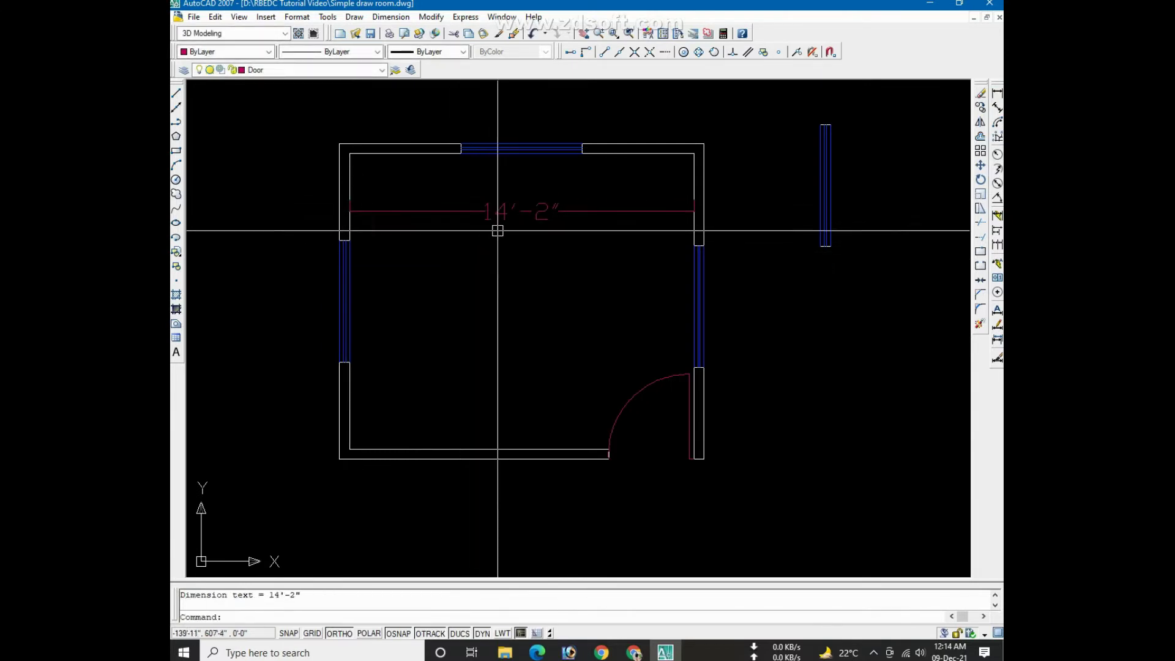
right_click(402, 188)
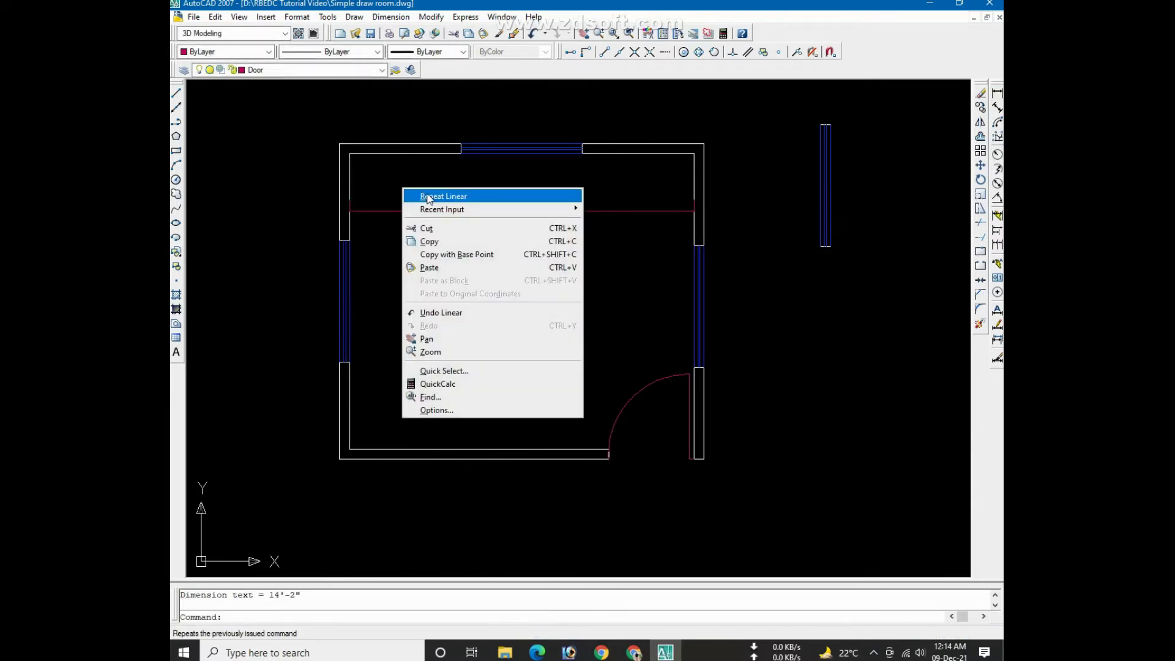
click(431, 196)
click(424, 154)
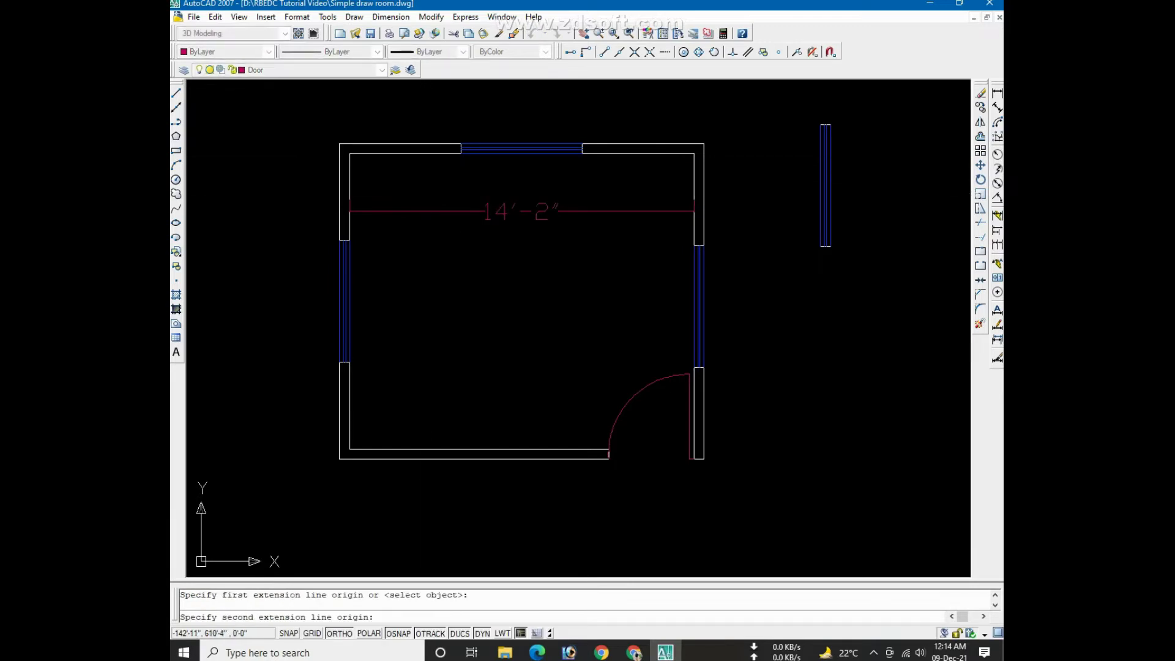
click(424, 450)
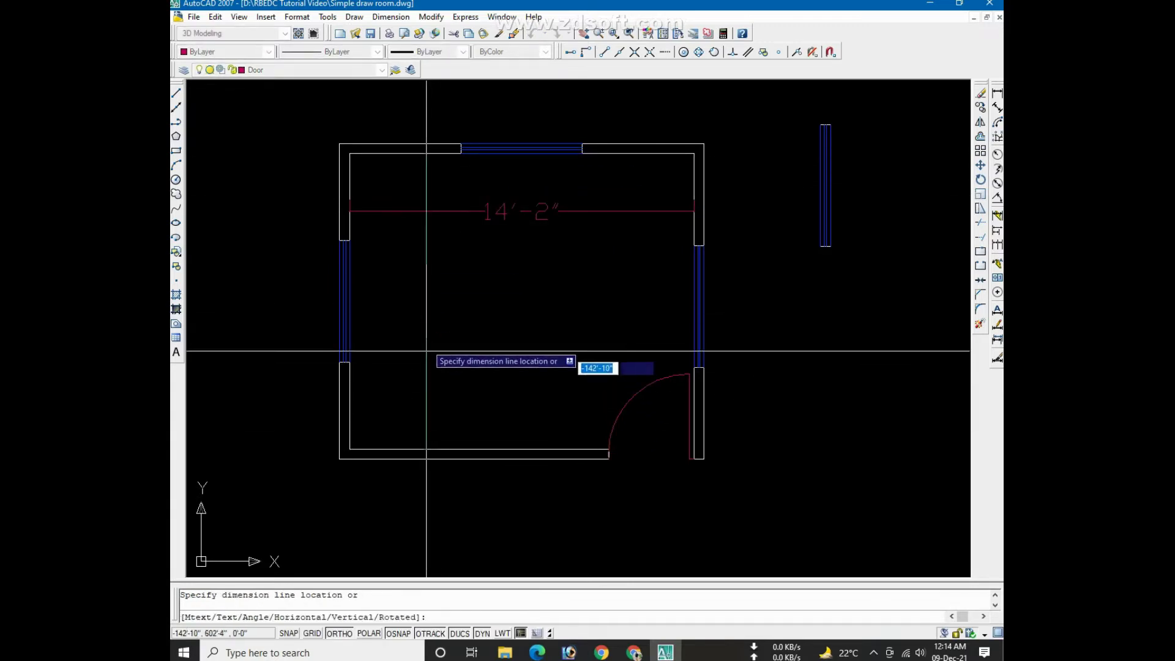
click(426, 351)
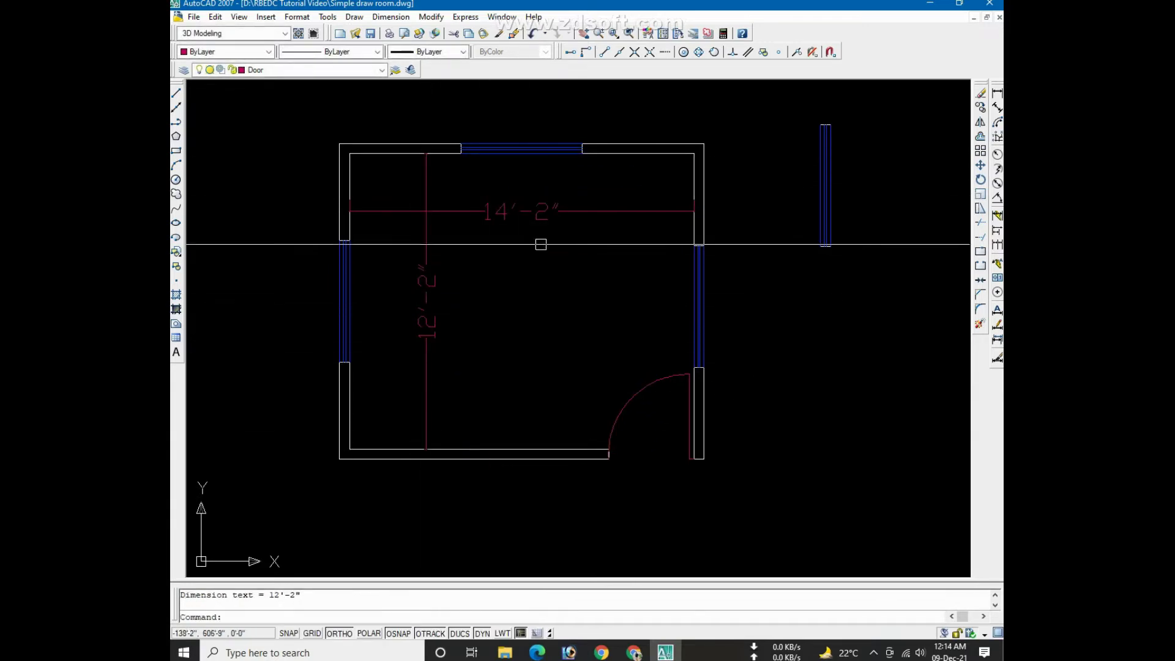
scroll(496, 293, down, 2)
scroll(490, 257, up, 2)
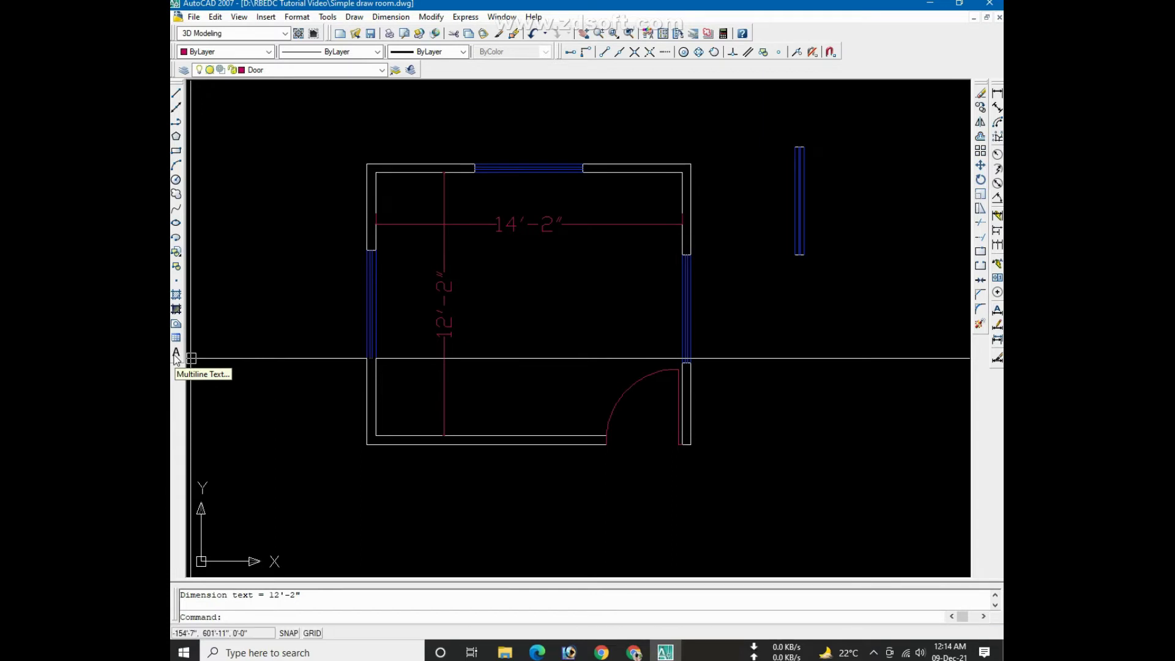
Draw a multiline text box in the room using Yu Gothic Medium font at 8" height
click(176, 353)
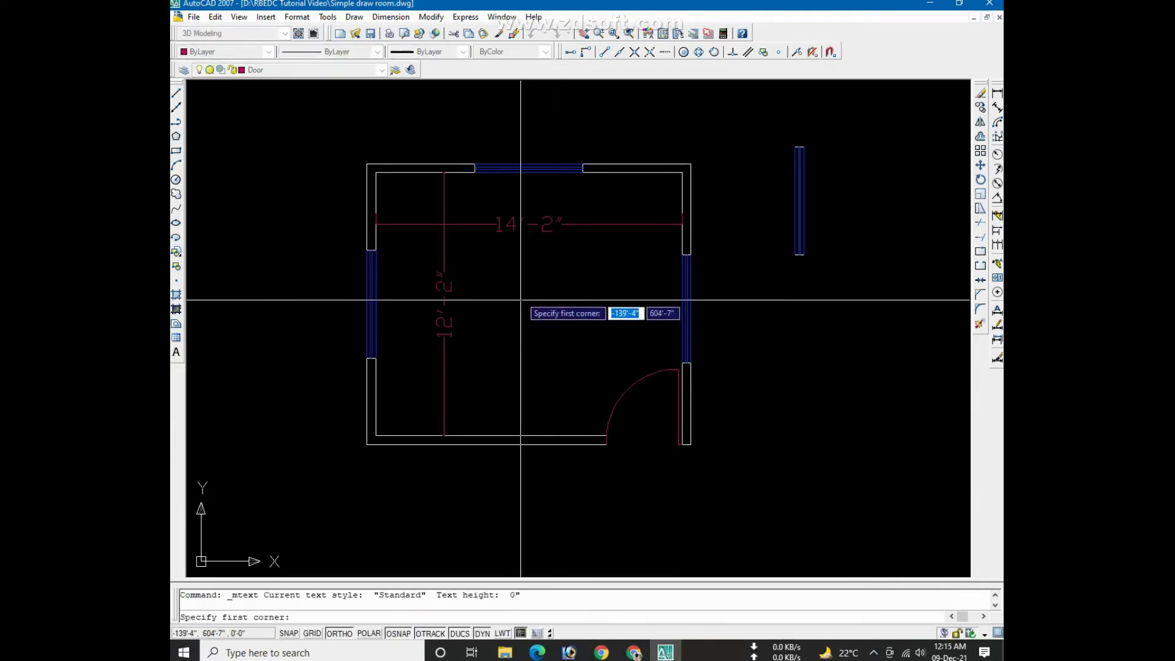
click(488, 278)
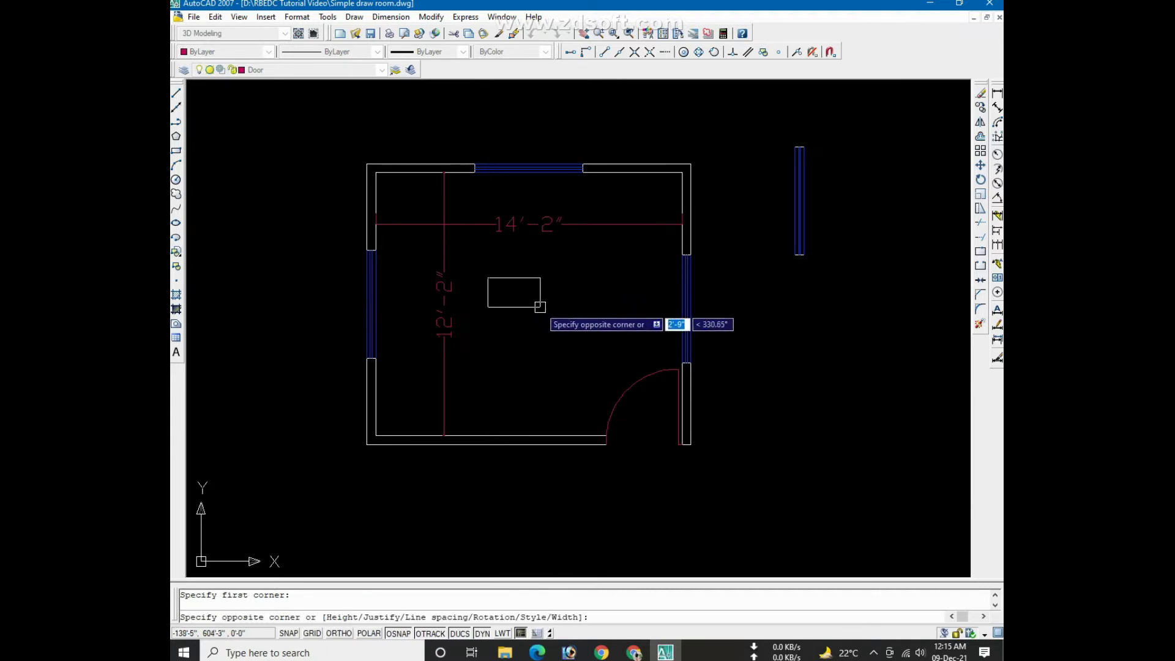
click(540, 307)
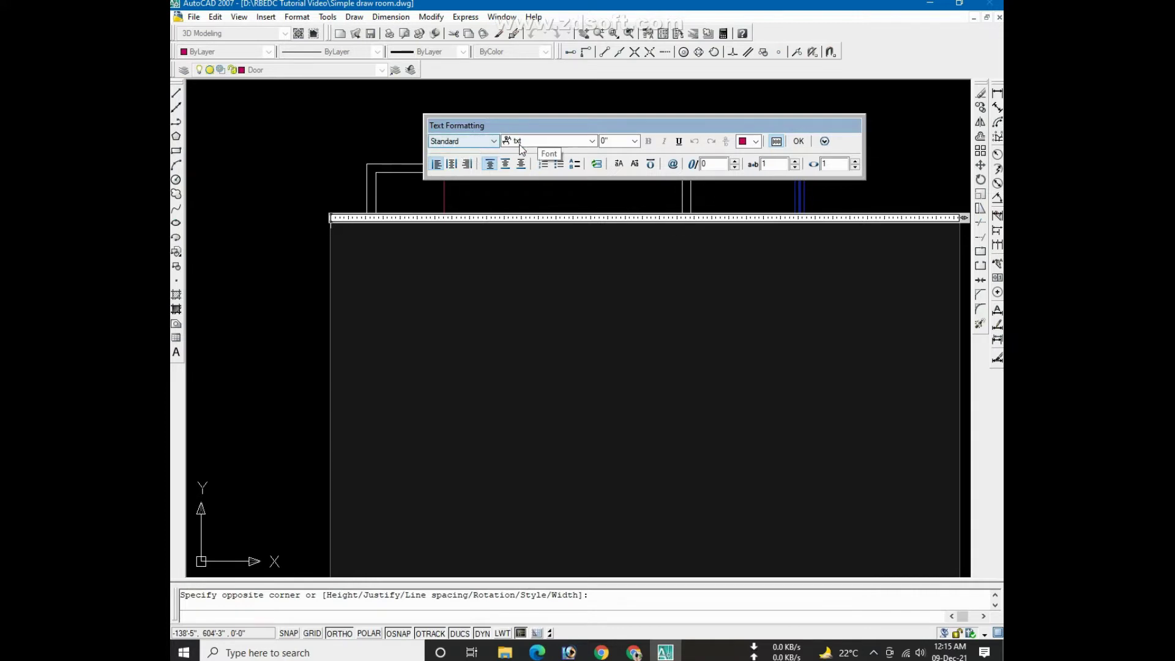
click(592, 141)
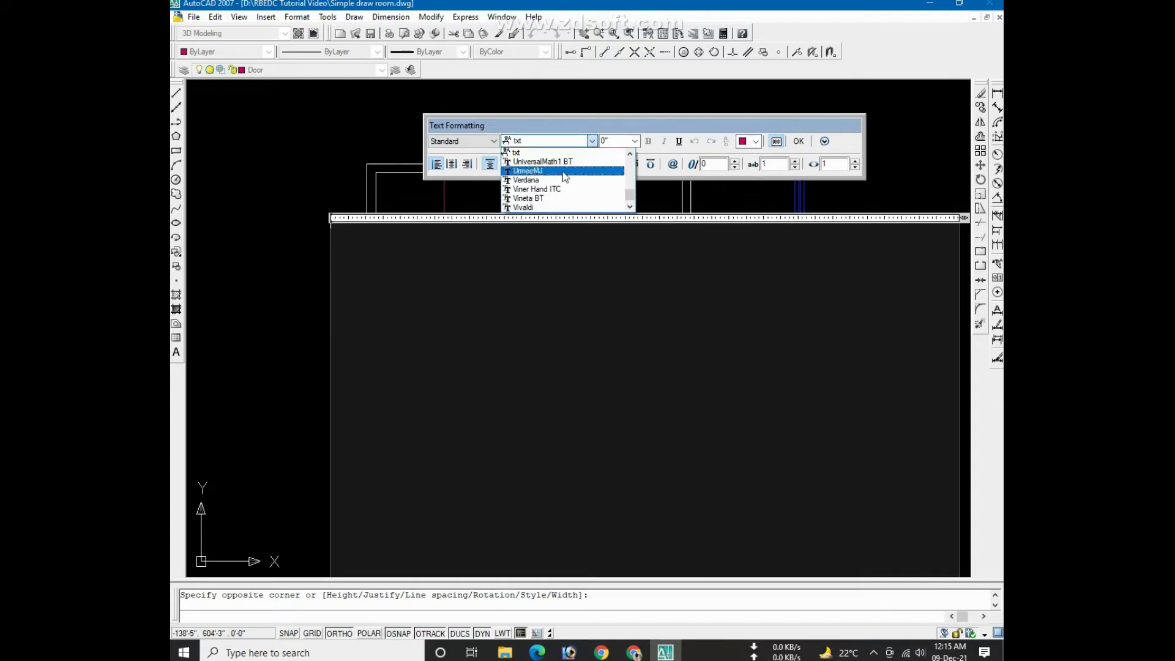
scroll(559, 195, down, 1)
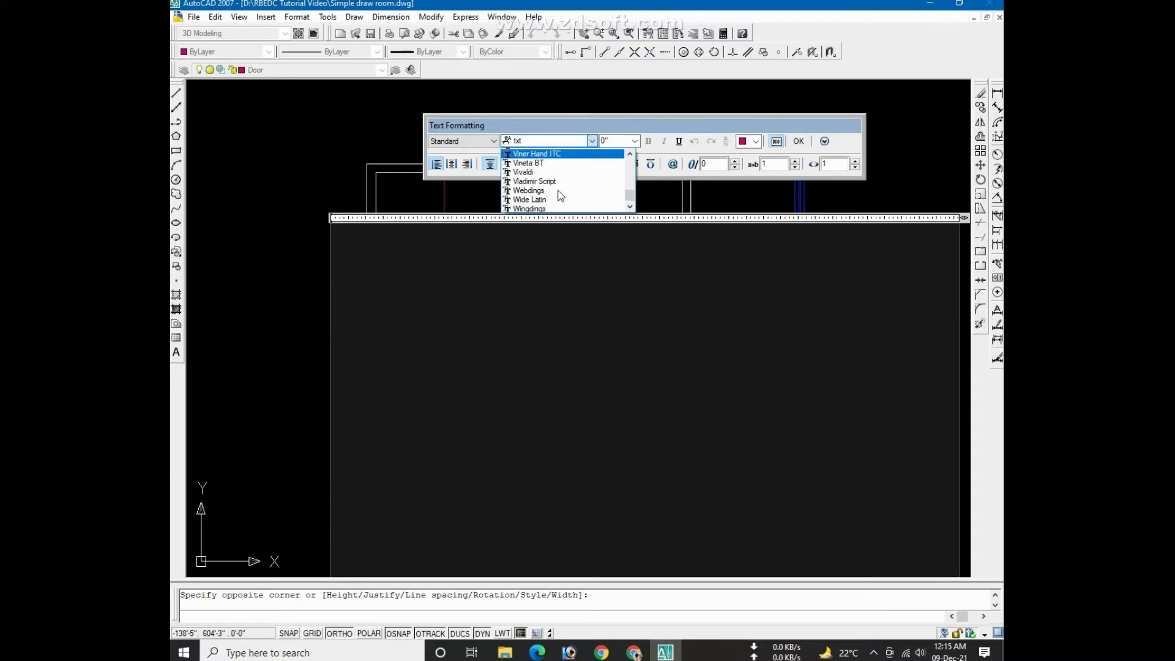
scroll(559, 195, down, 1)
scroll(559, 195, down, 1)
scroll(558, 193, down, 1)
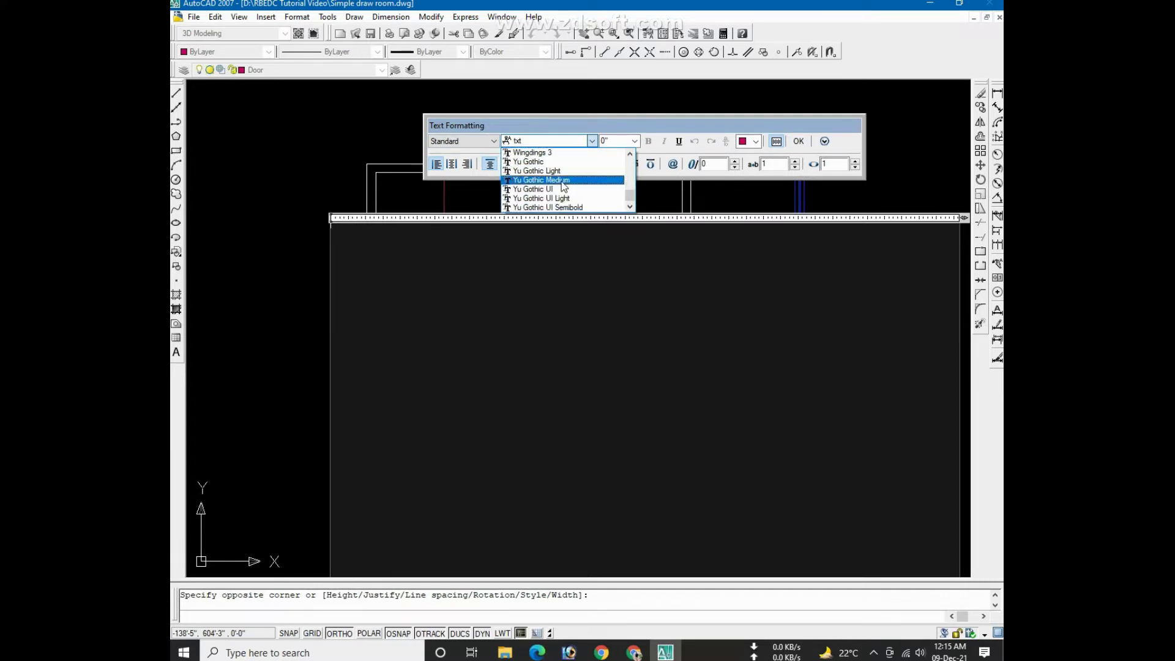
click(561, 180)
double_click(611, 141)
text(8)
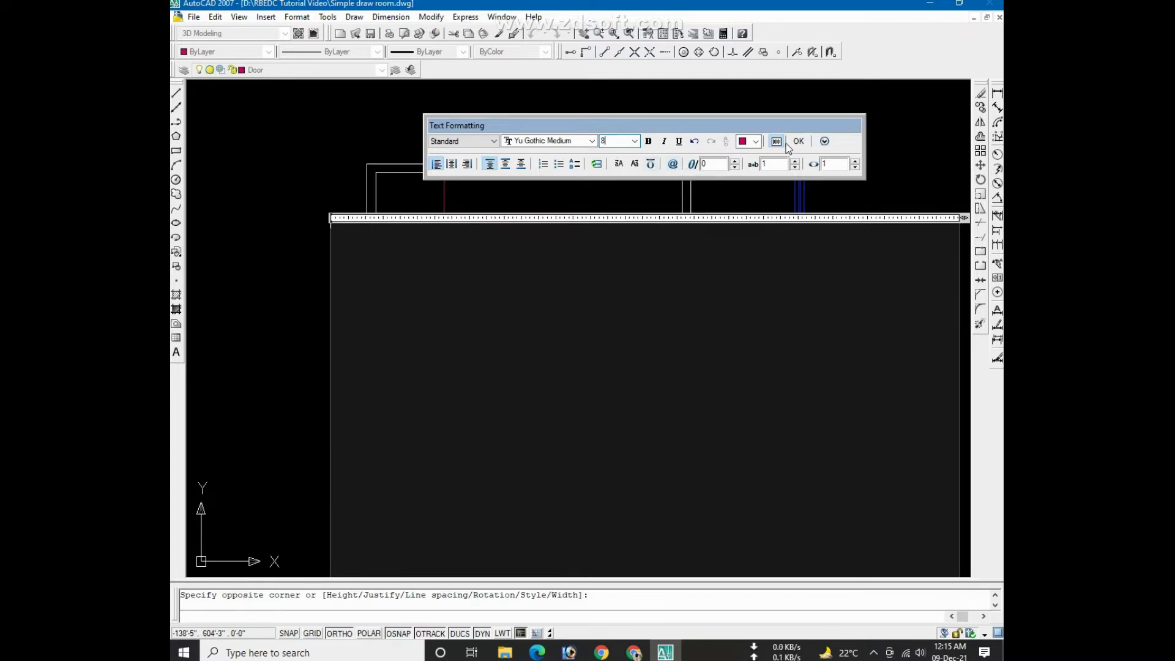
click(346, 244)
Type 'Bed' in the text box and place the label
text(Be)
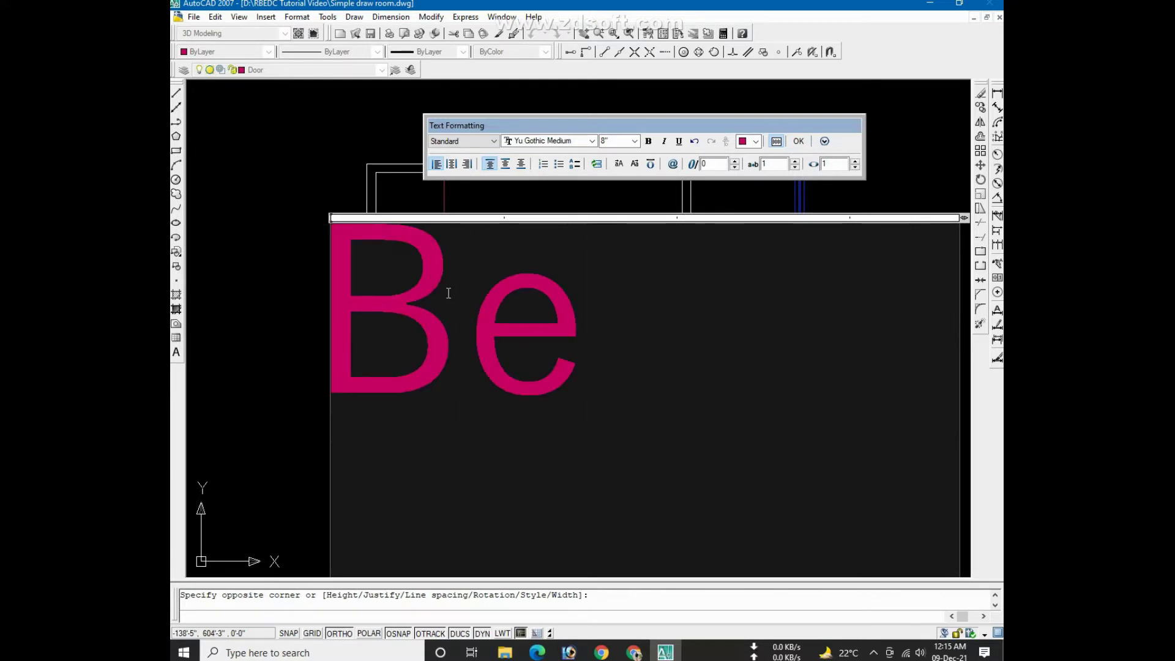
text(d)
scroll(491, 354, down, 2)
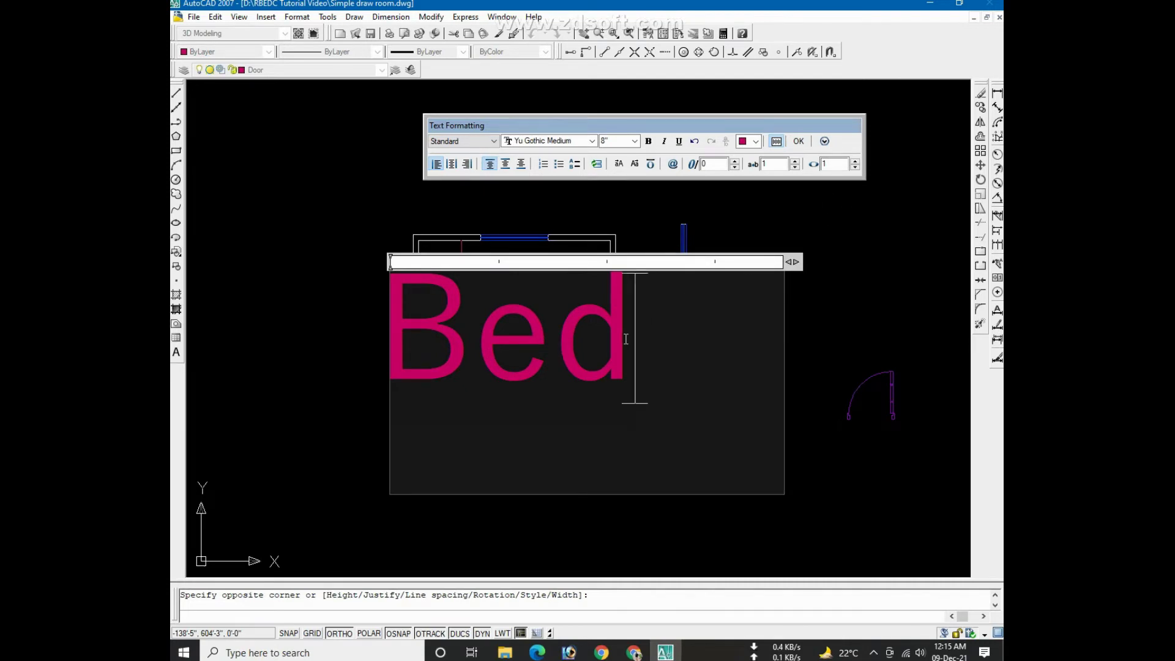
key(Return)
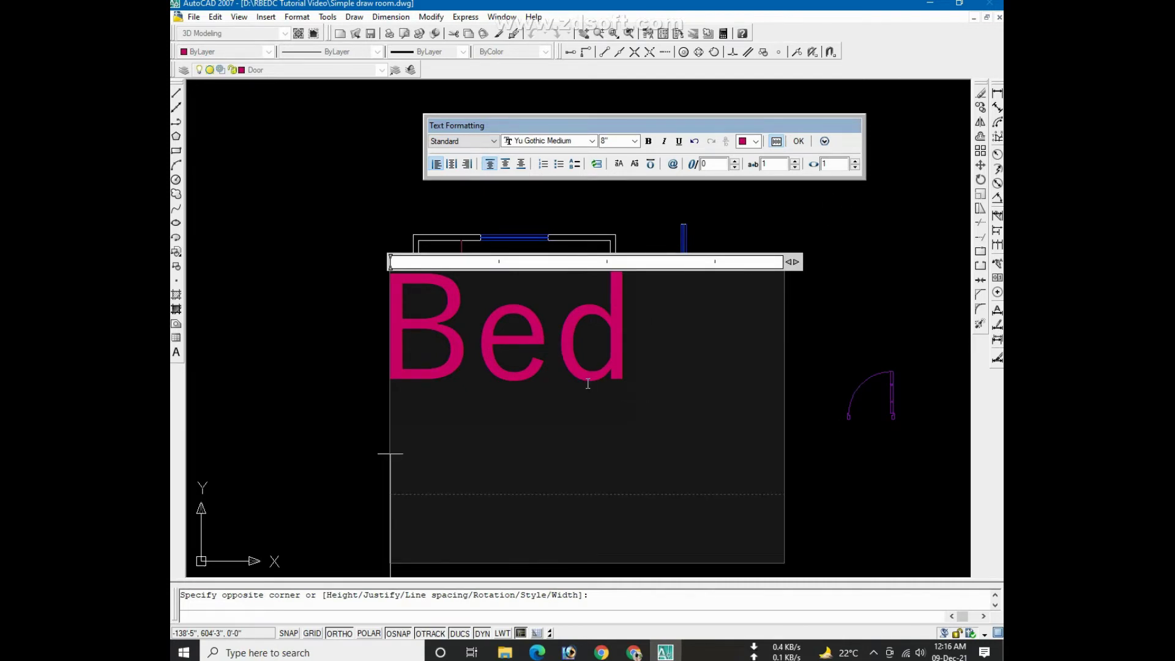
scroll(587, 383, down, 2)
scroll(588, 383, up, 1)
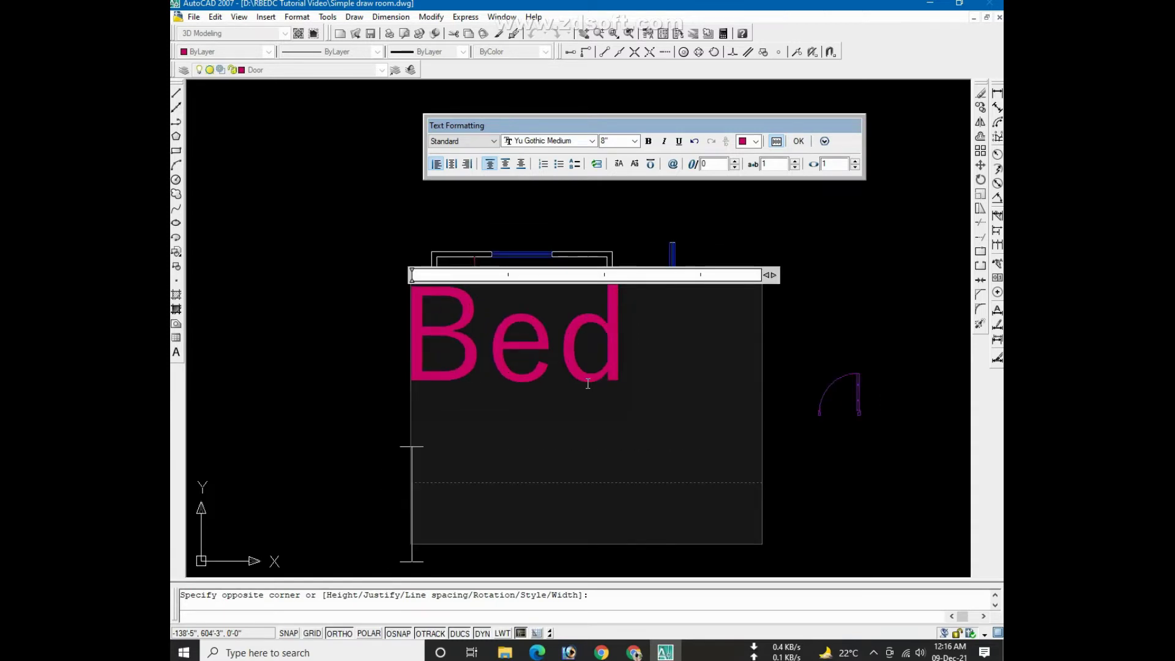
click(796, 142)
scroll(524, 337, up, 2)
Move the Bed label slightly to the right to centre it in the room
scroll(486, 337, up, 2)
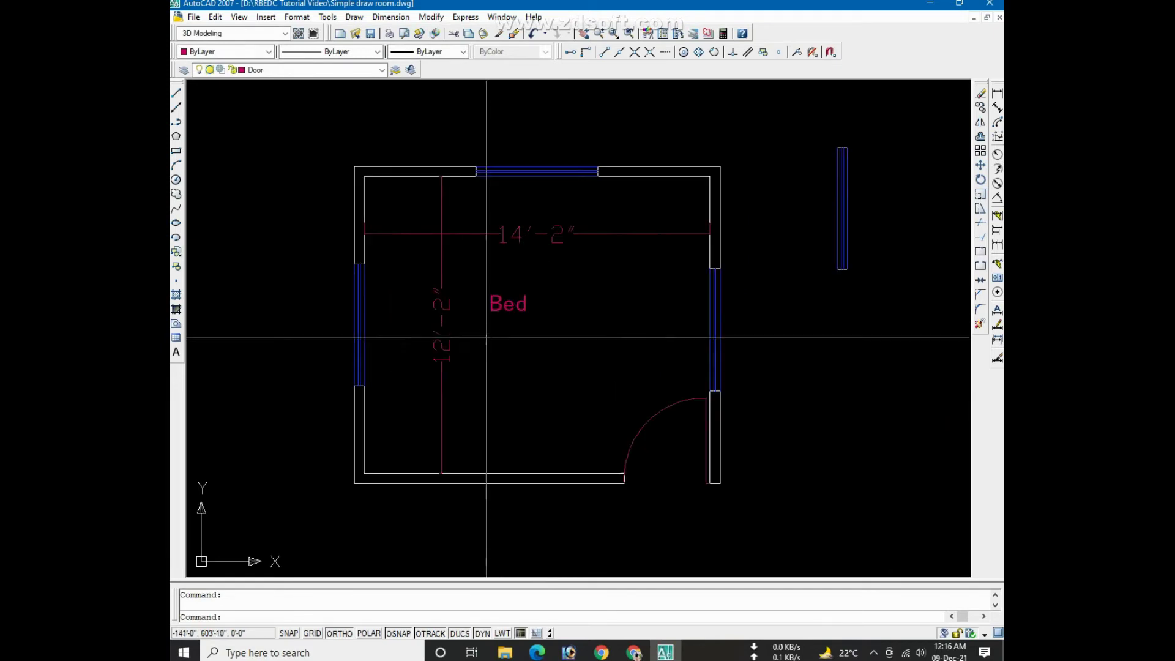
scroll(487, 337, up, 2)
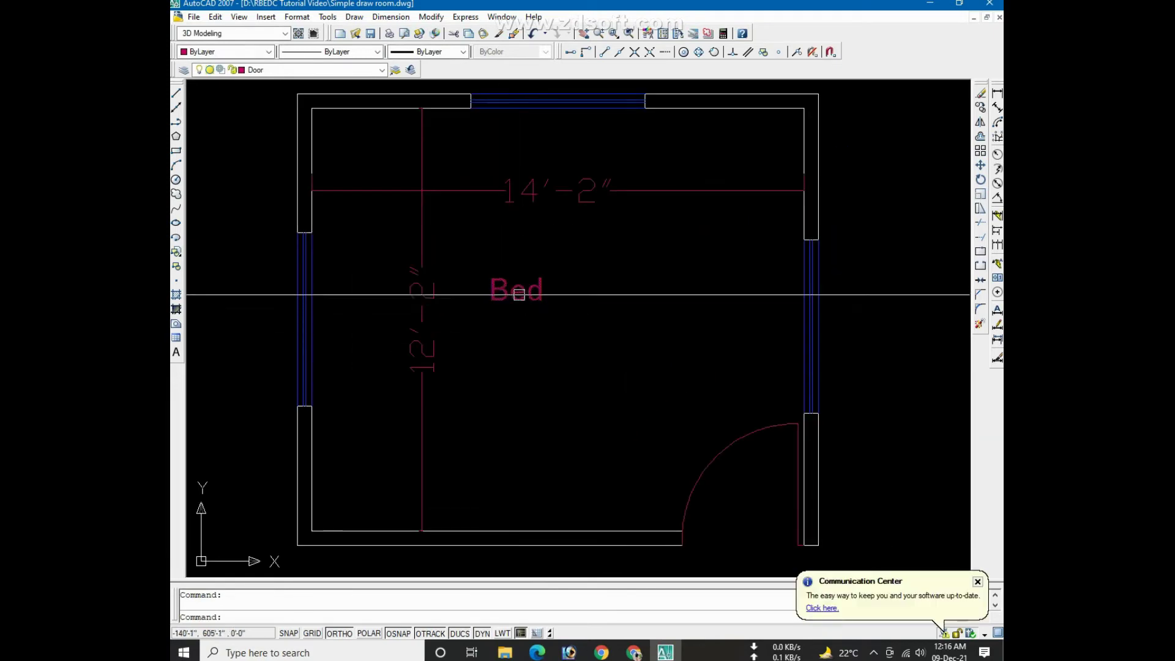
click(514, 297)
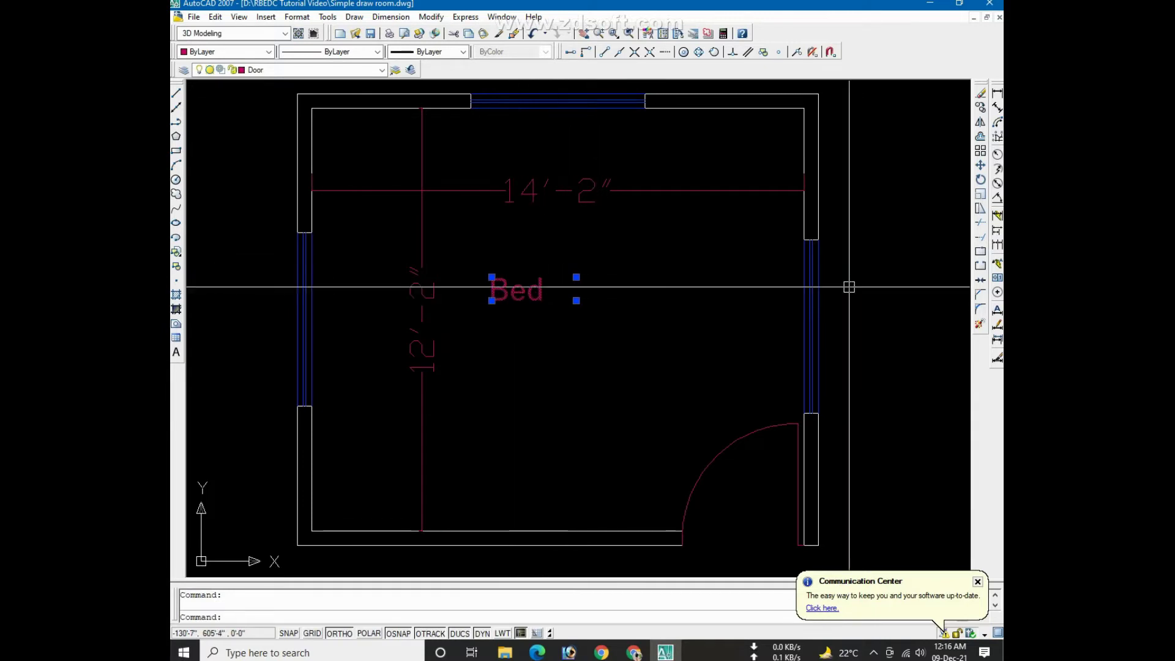
click(980, 167)
click(492, 366)
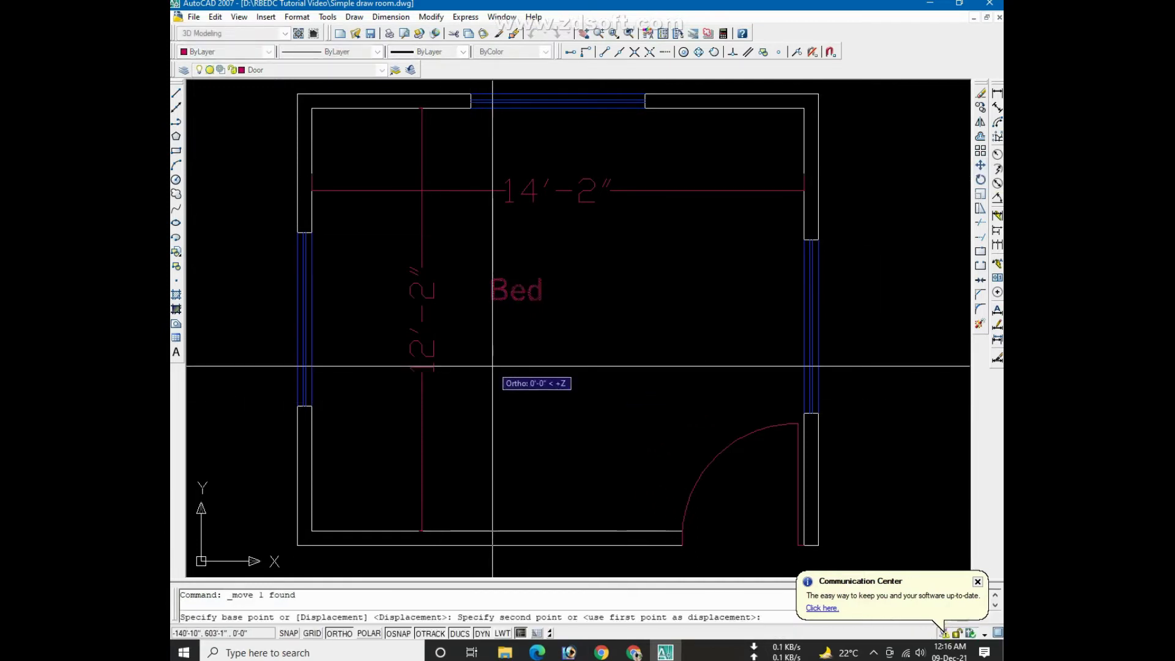
click(517, 367)
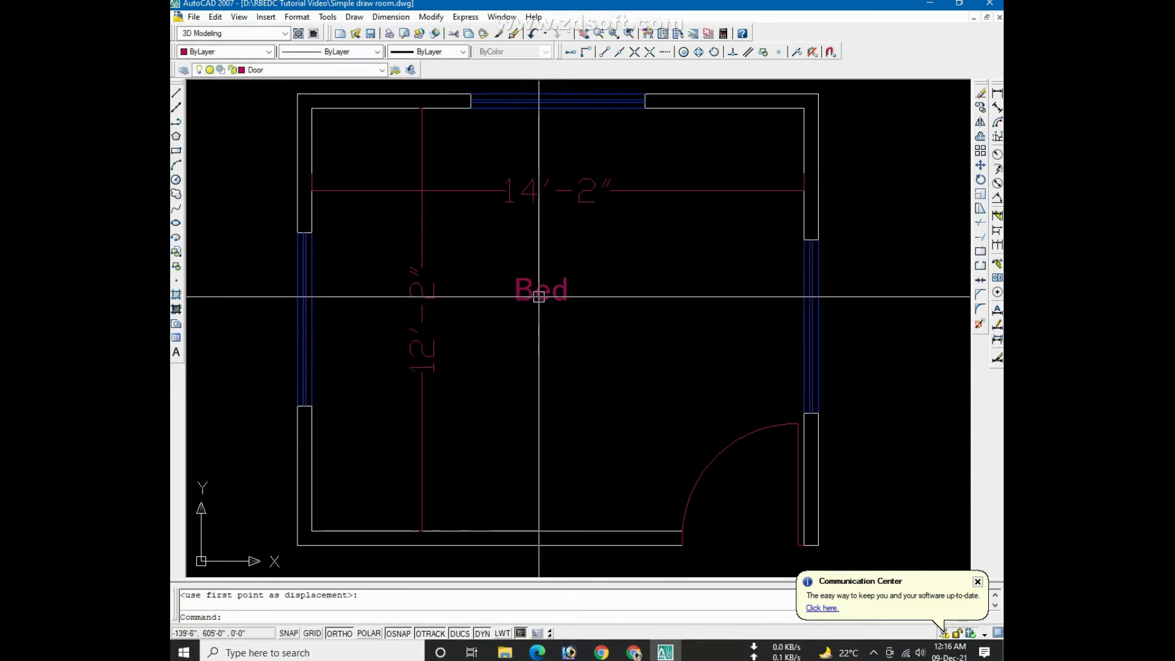
click(533, 299)
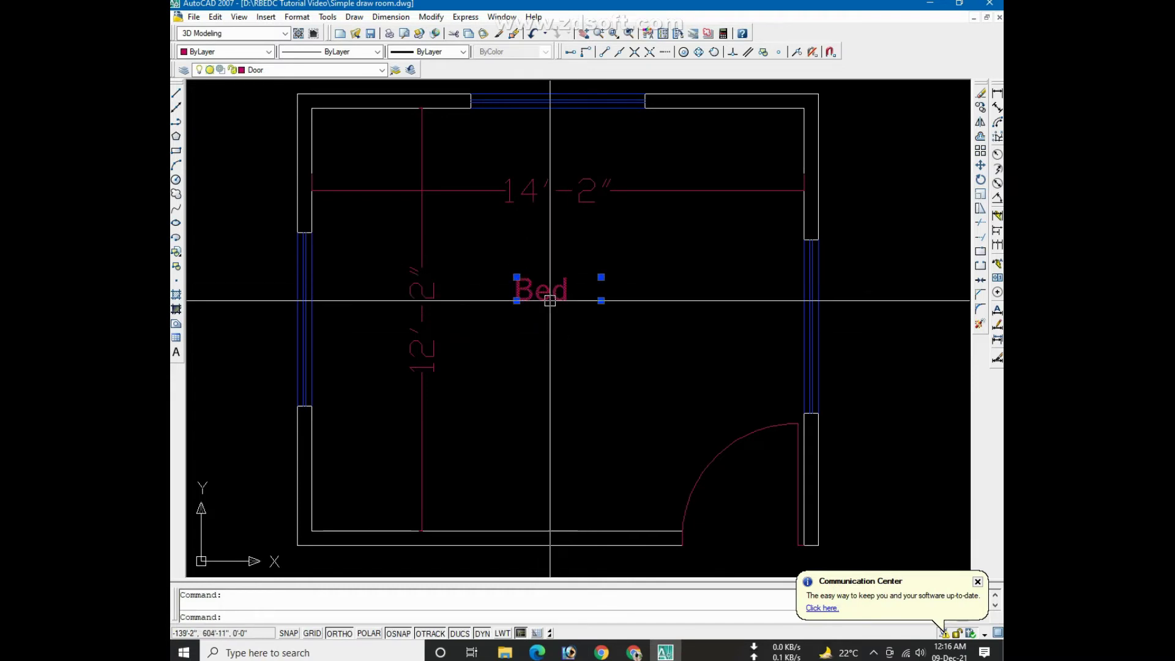
click(382, 71)
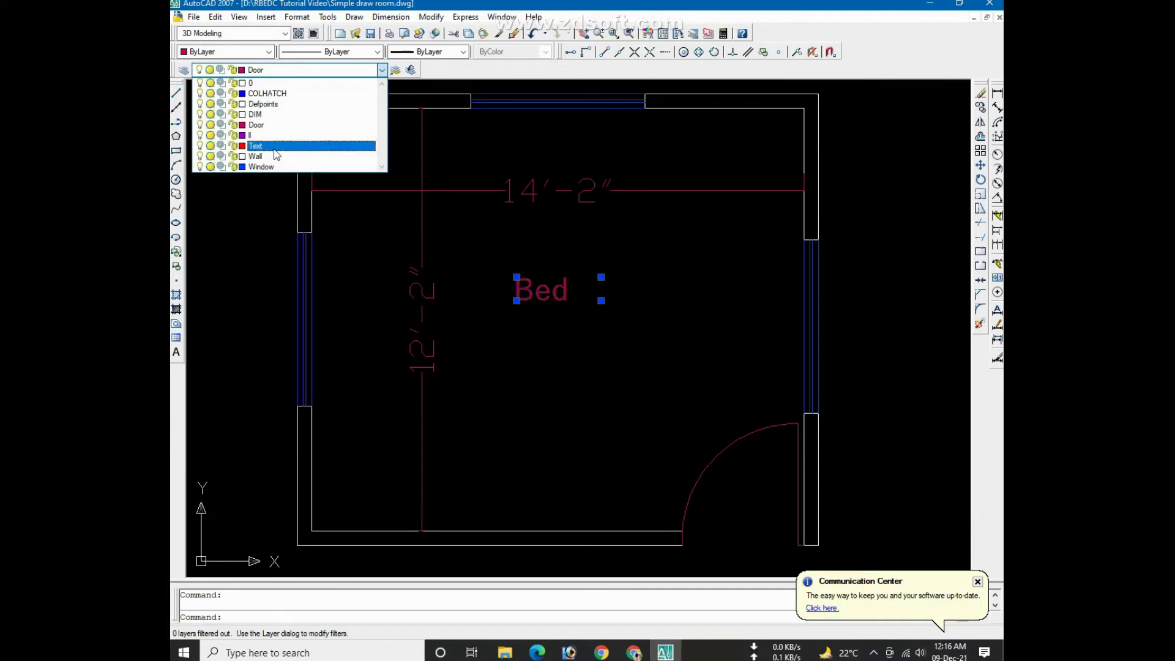
Put the Bed label on the Text layer
click(274, 147)
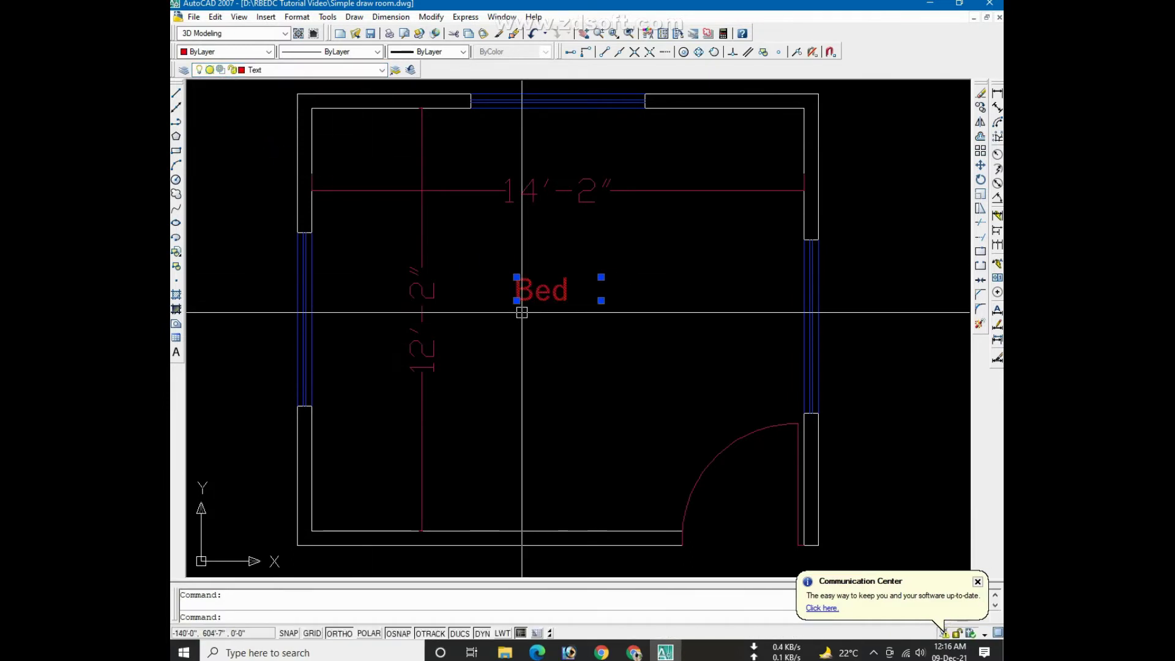
key(Escape)
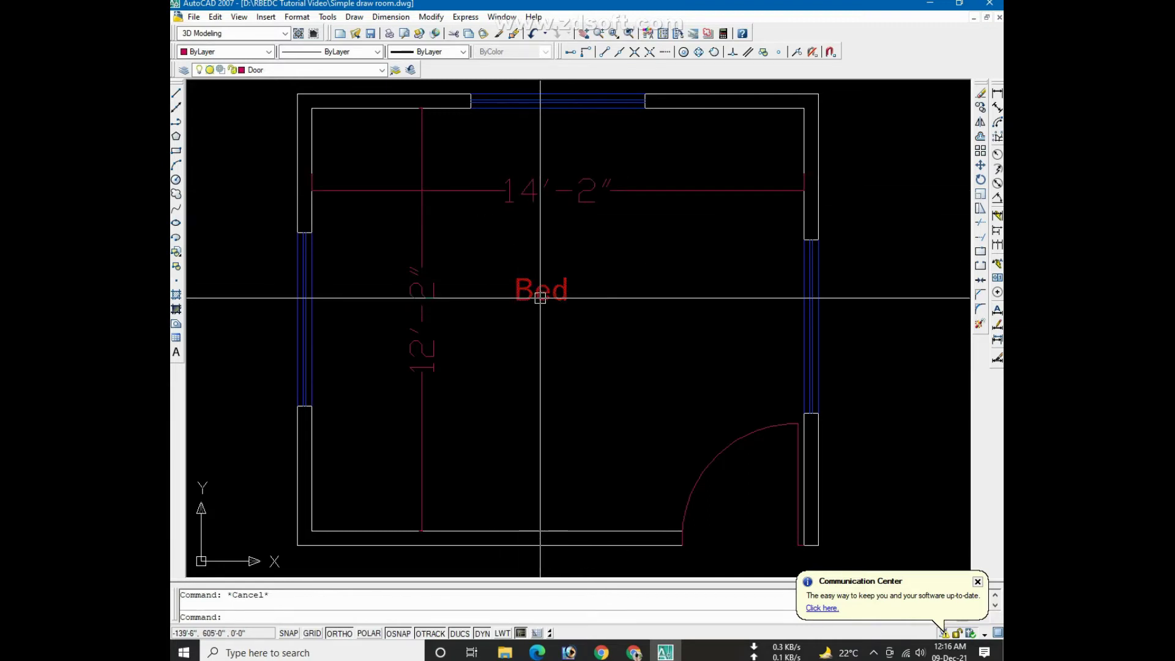
scroll(540, 298, up, 2)
scroll(540, 294, up, 1)
Add a second line '14'-2"x12'-2"' under Bed and centre-align both lines
click(540, 290)
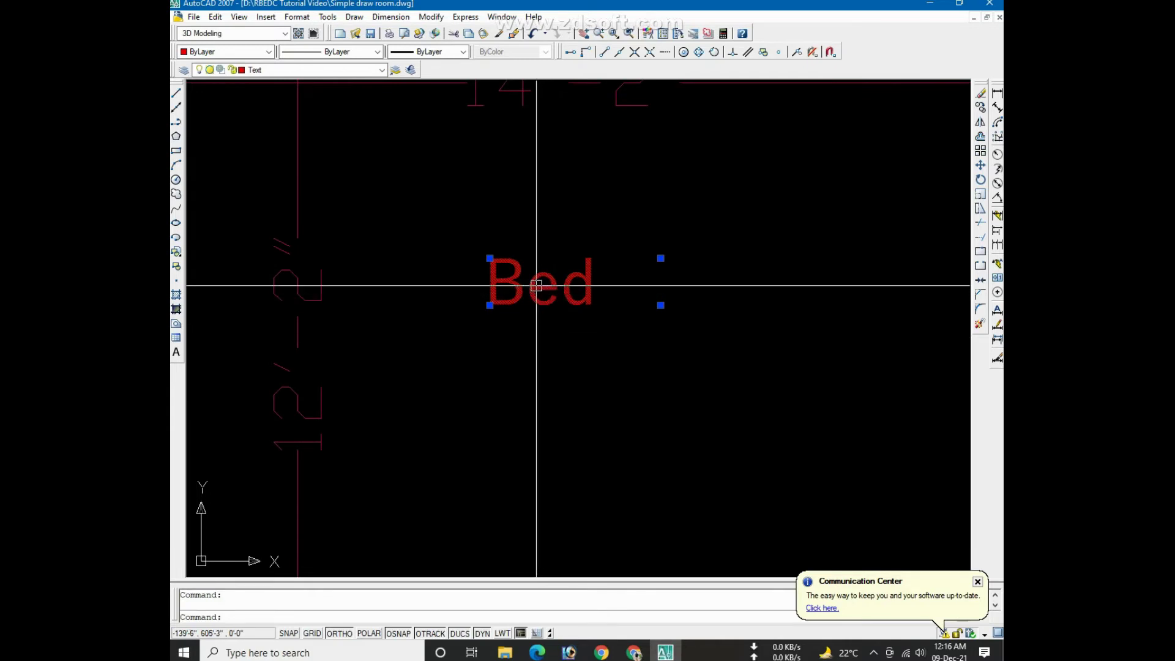
double_click(534, 281)
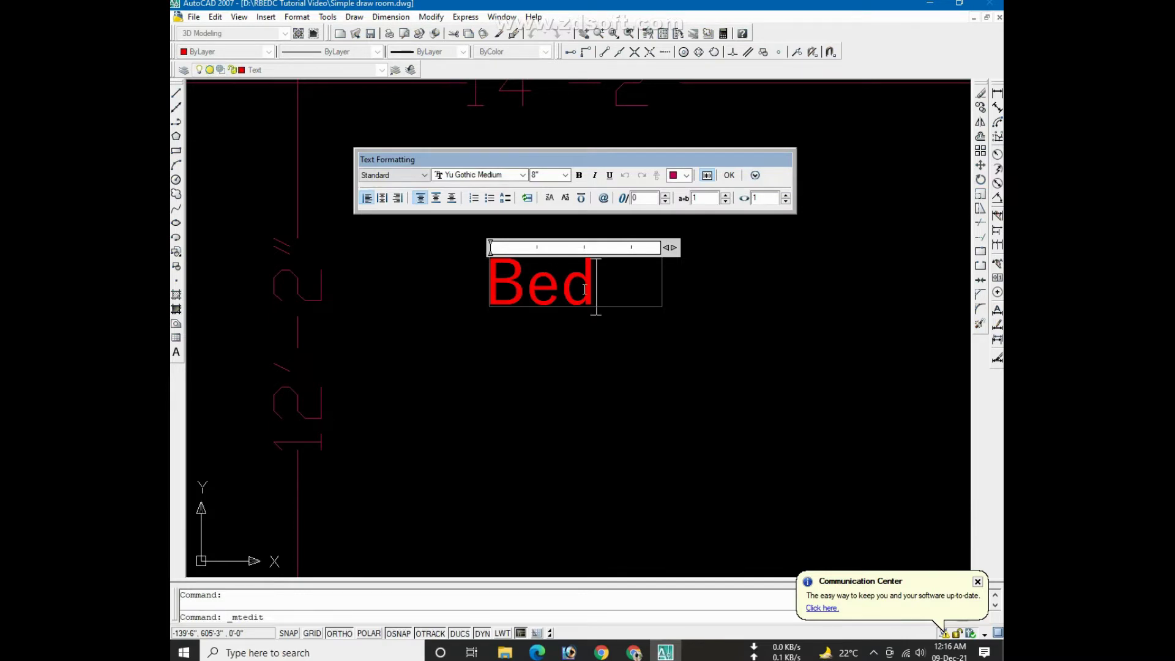
key(Return)
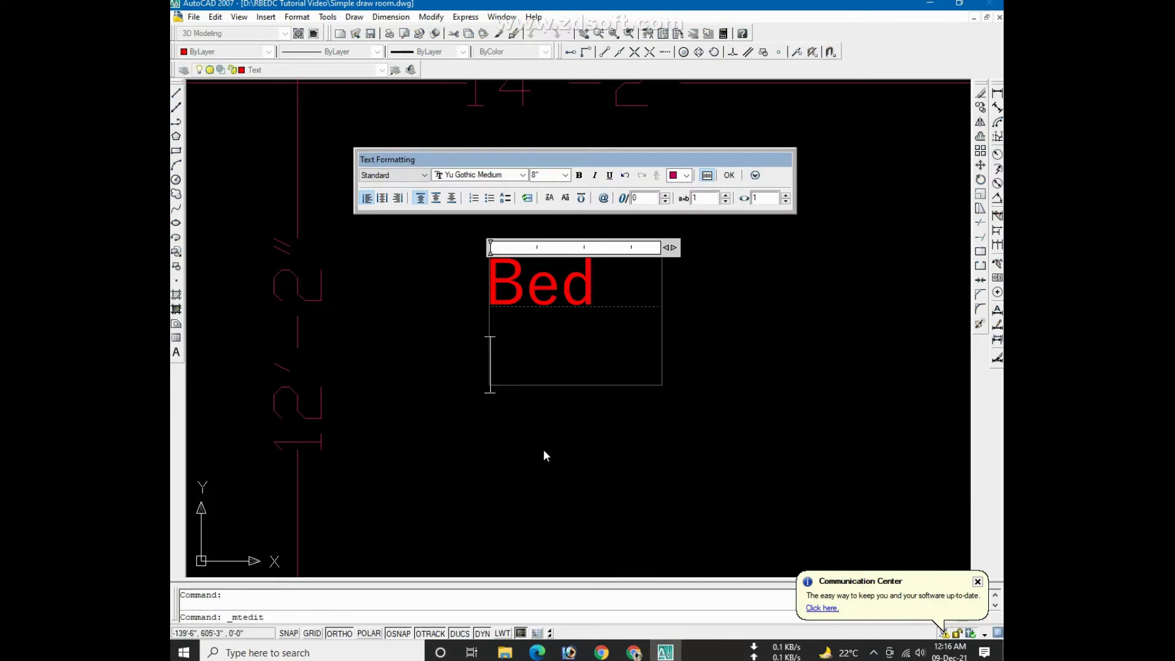
scroll(544, 451, down, 5)
scroll(531, 326, up, 2)
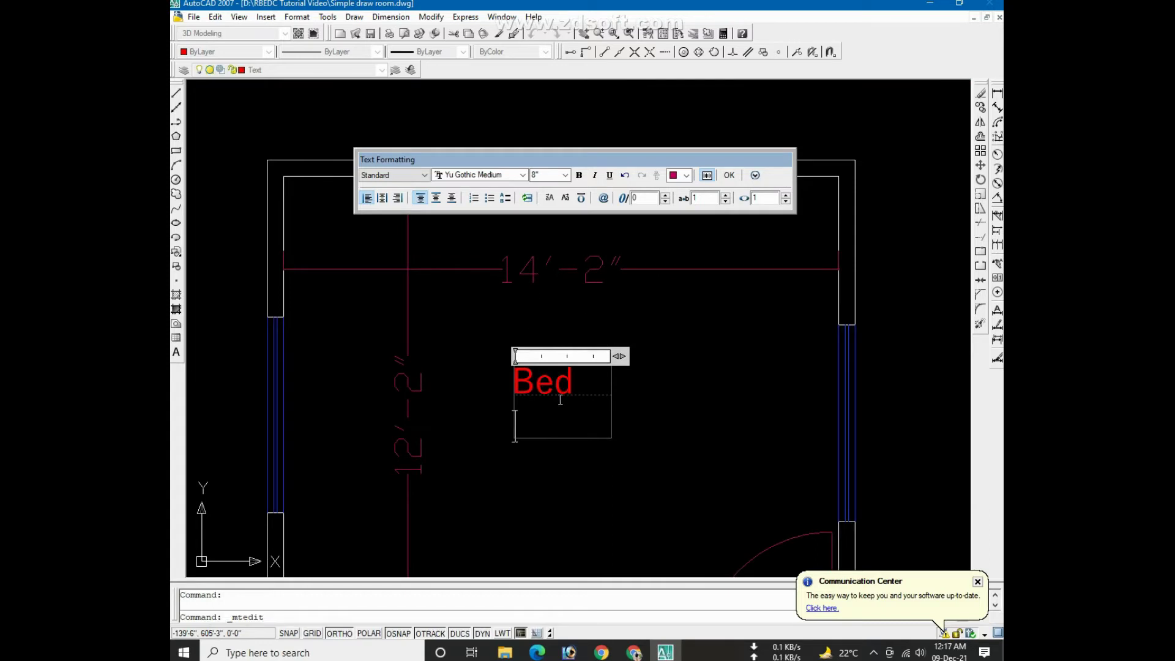
text(14')
text(-2)
text(")
text(x)
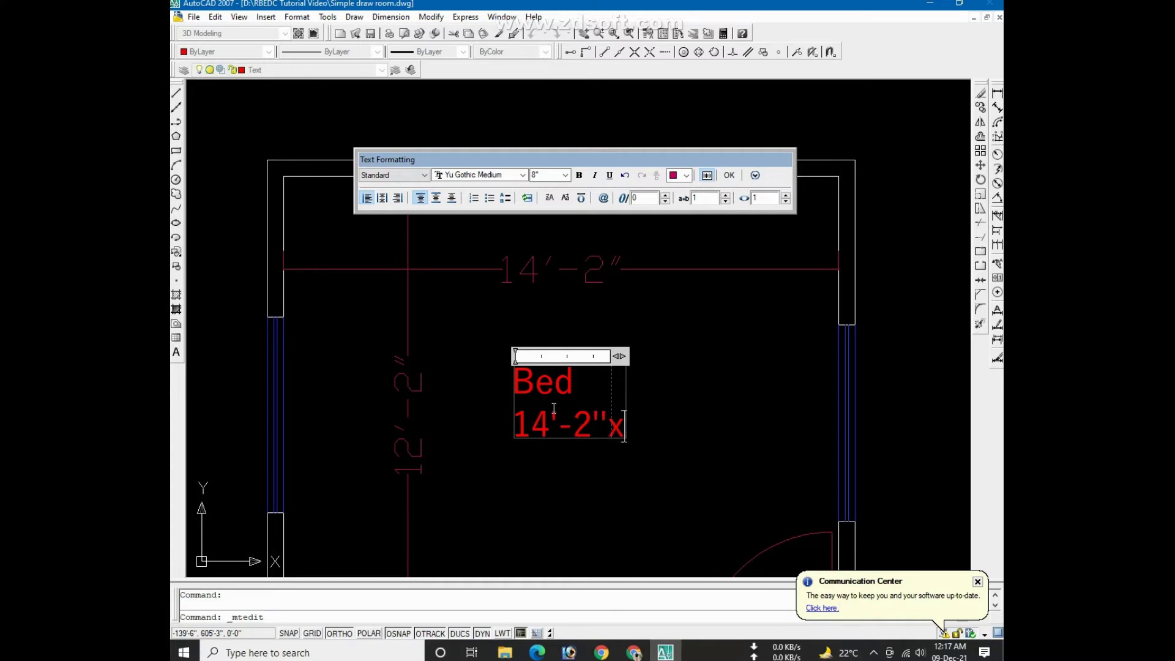
text(12'-)
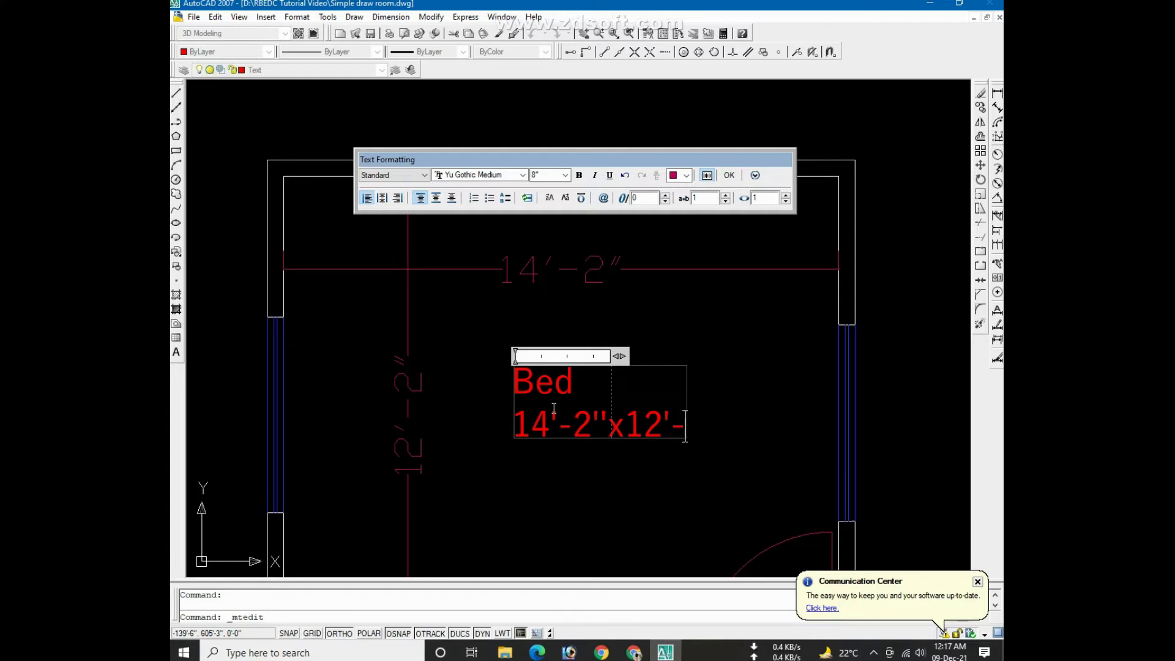
text(2")
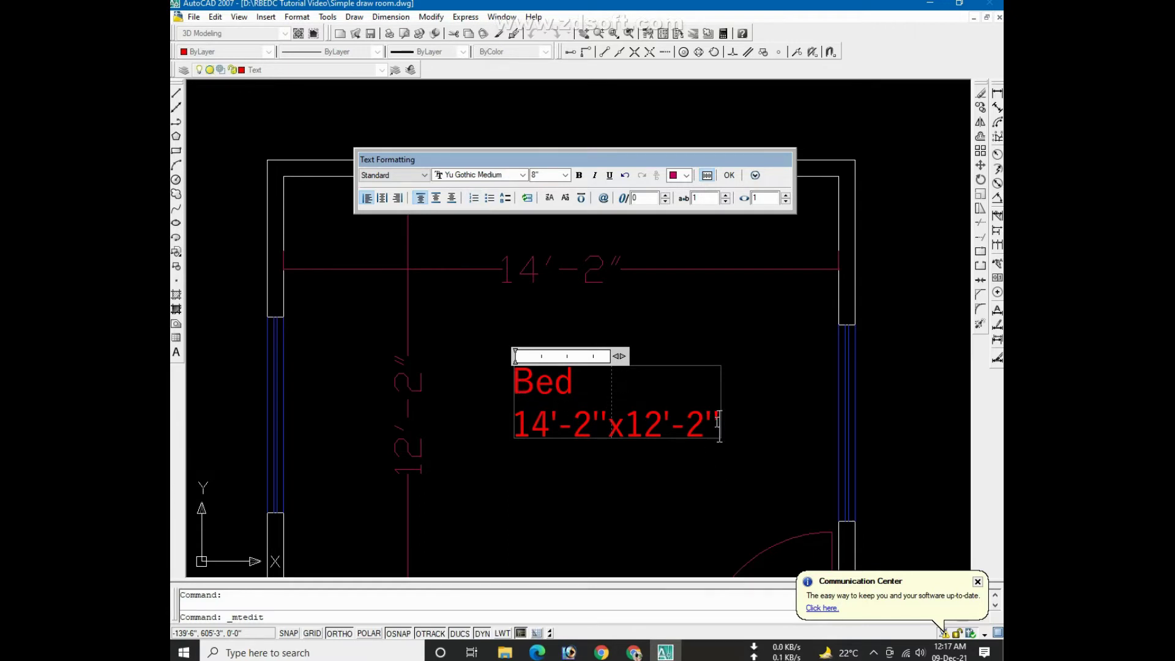
mouse_move(719, 421)
mouse_down()
mouse_move(509, 411)
mouse_move(500, 383)
mouse_up()
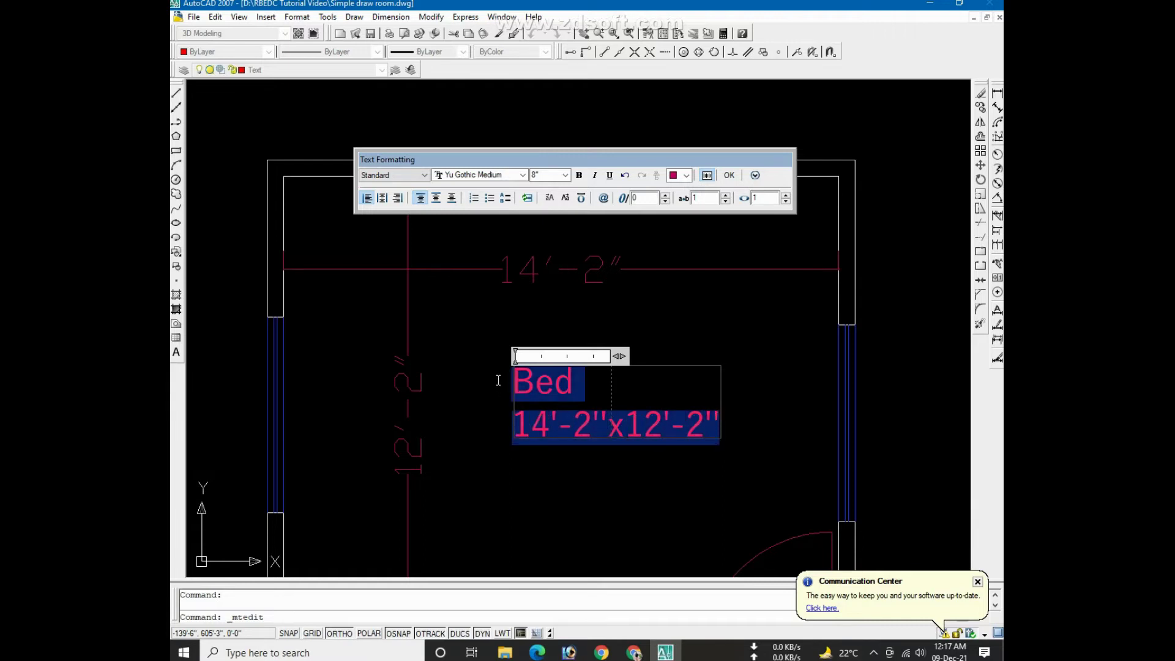
click(386, 203)
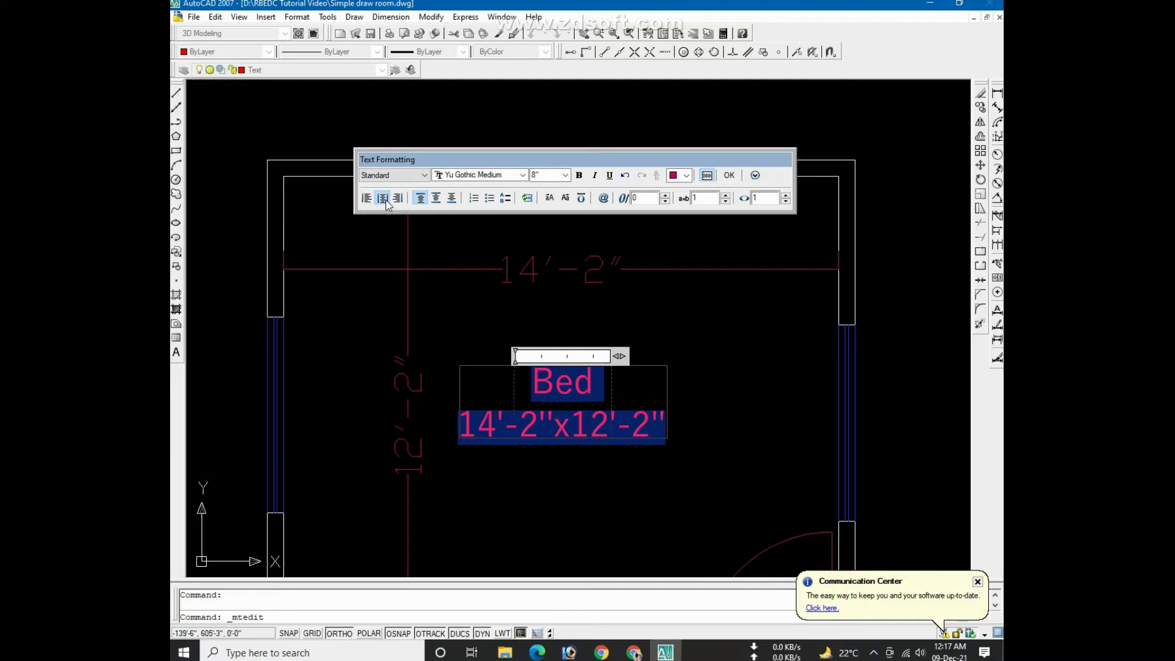
click(729, 176)
Delete the vertical 12'-2" and horizontal 14'-2" dimensions from the room
scroll(580, 317, down, 2)
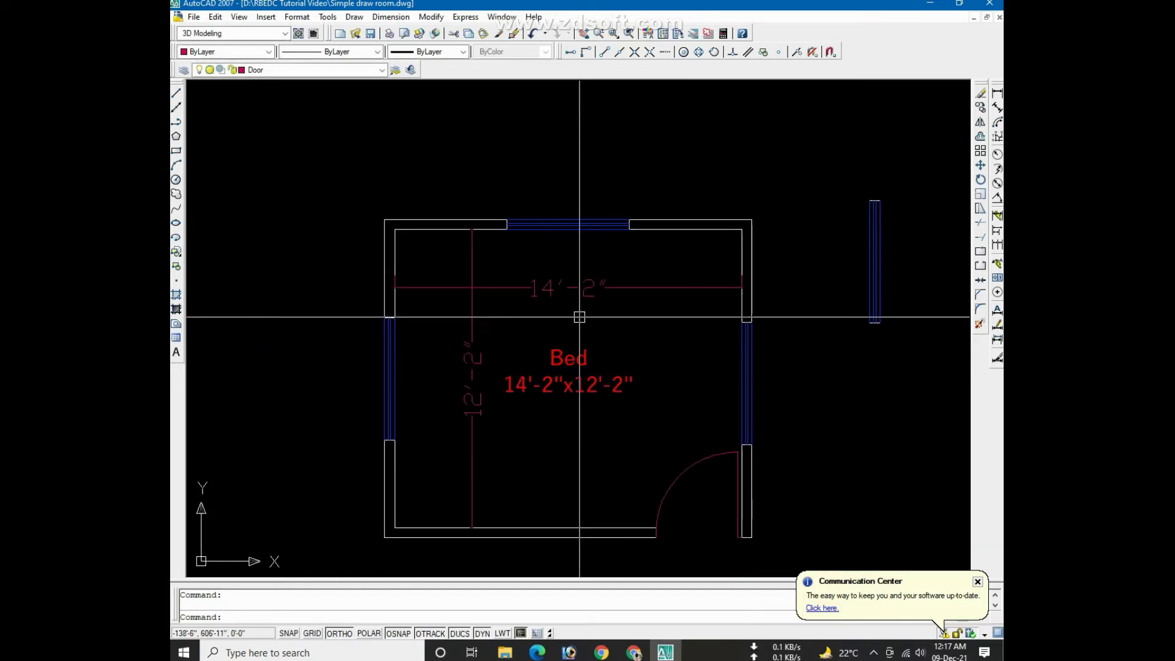
scroll(508, 359, up, 2)
middle_drag(508, 359, 526, 325)
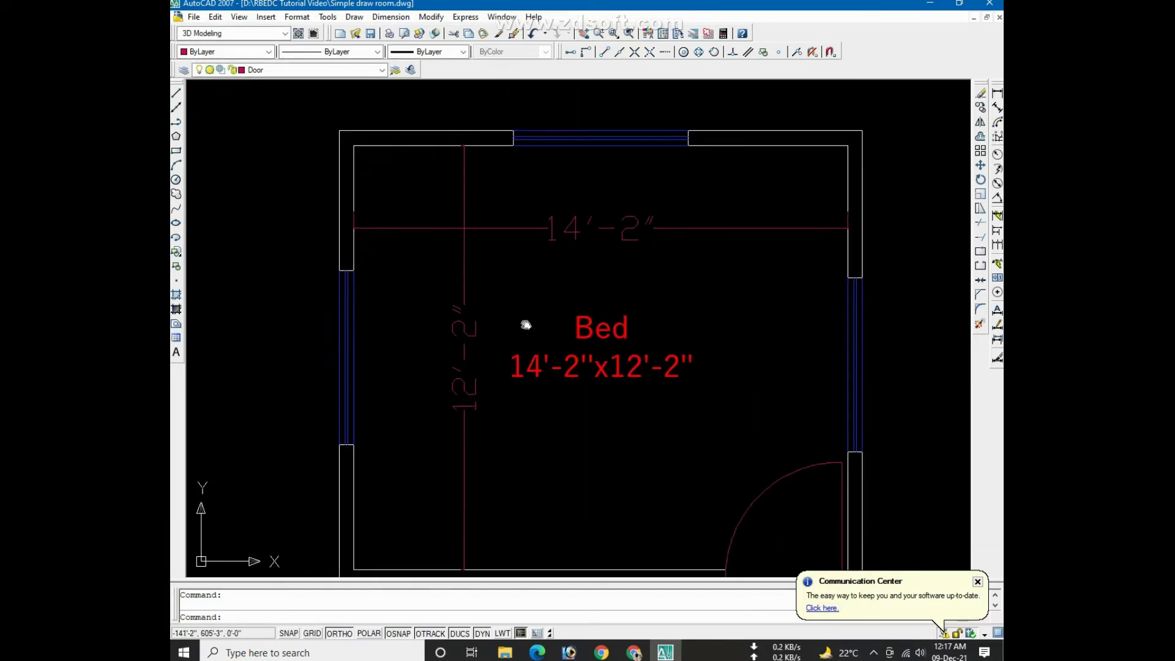
click(494, 264)
click(451, 279)
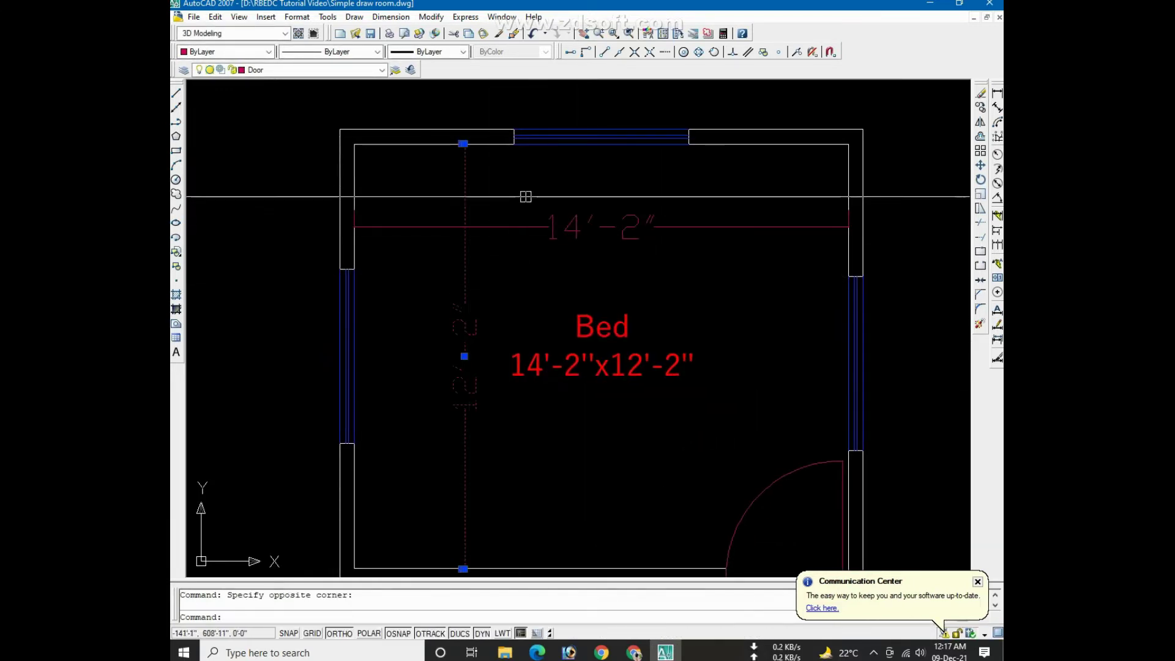
click(516, 226)
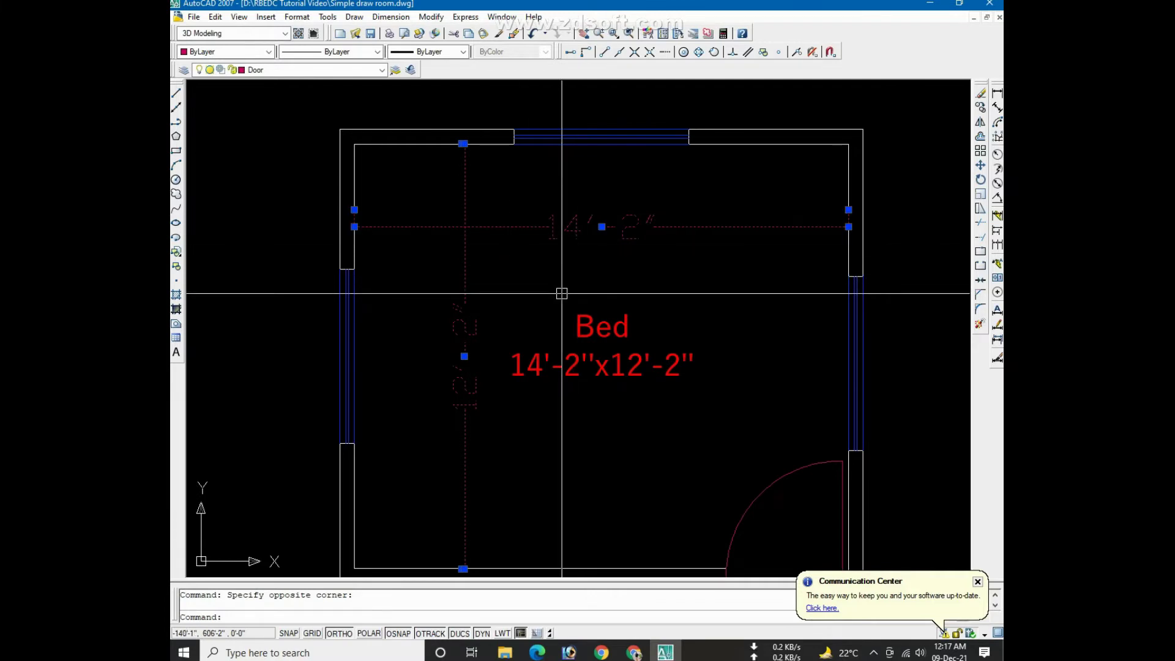
key(Delete)
Pan the view over to the room's door corner
scroll(561, 292, down, 2)
scroll(609, 338, up, 2)
middle_drag(620, 361, 607, 342)
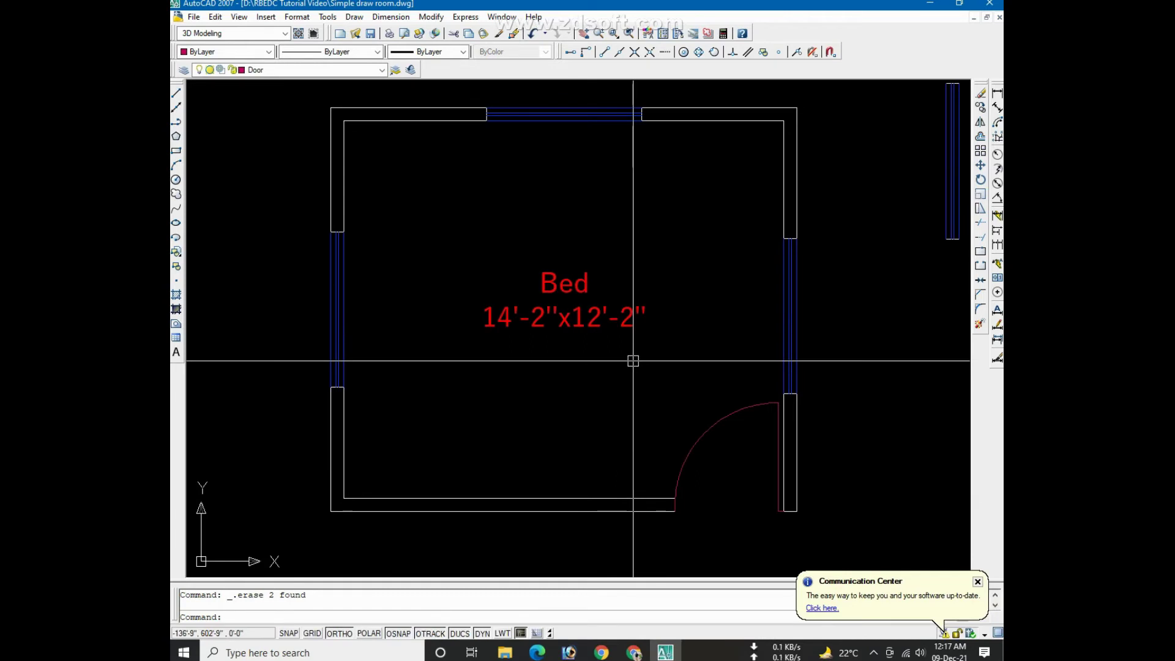
middle_drag(633, 361, 618, 343)
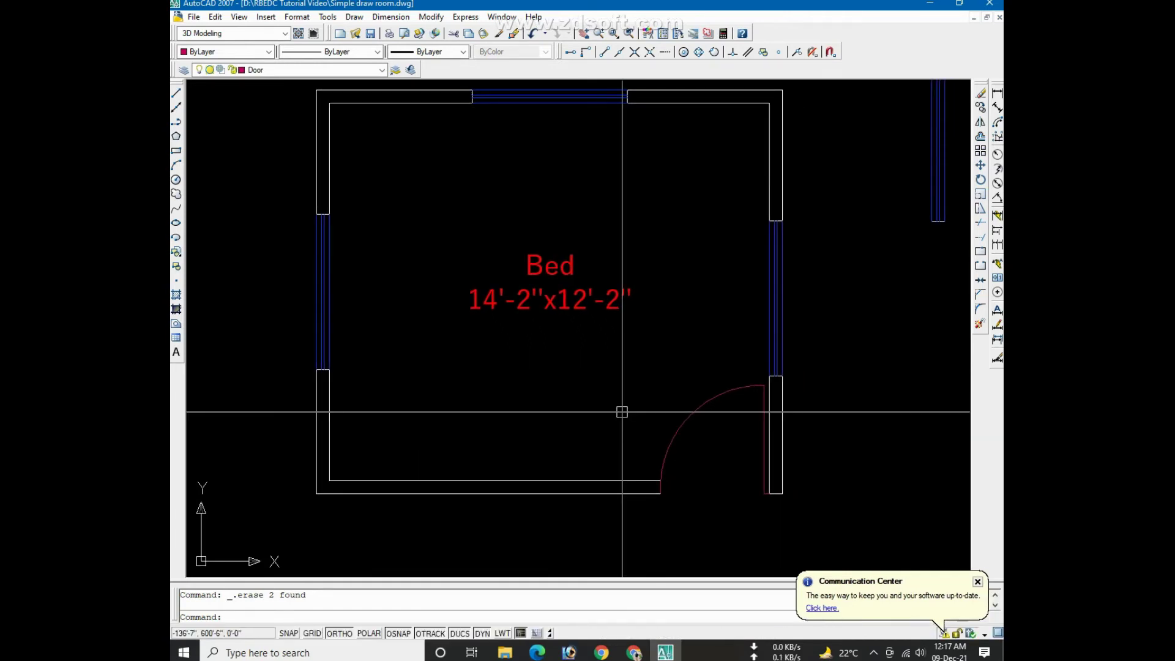
middle_drag(625, 412, 606, 410)
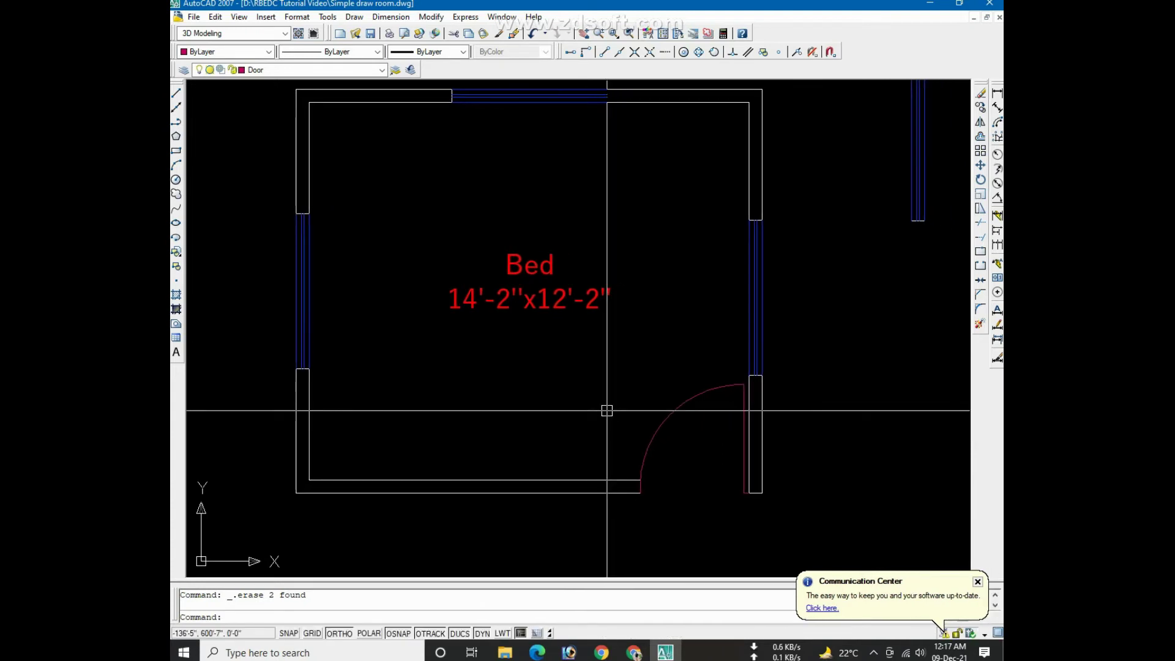
middle_drag(607, 411, 546, 385)
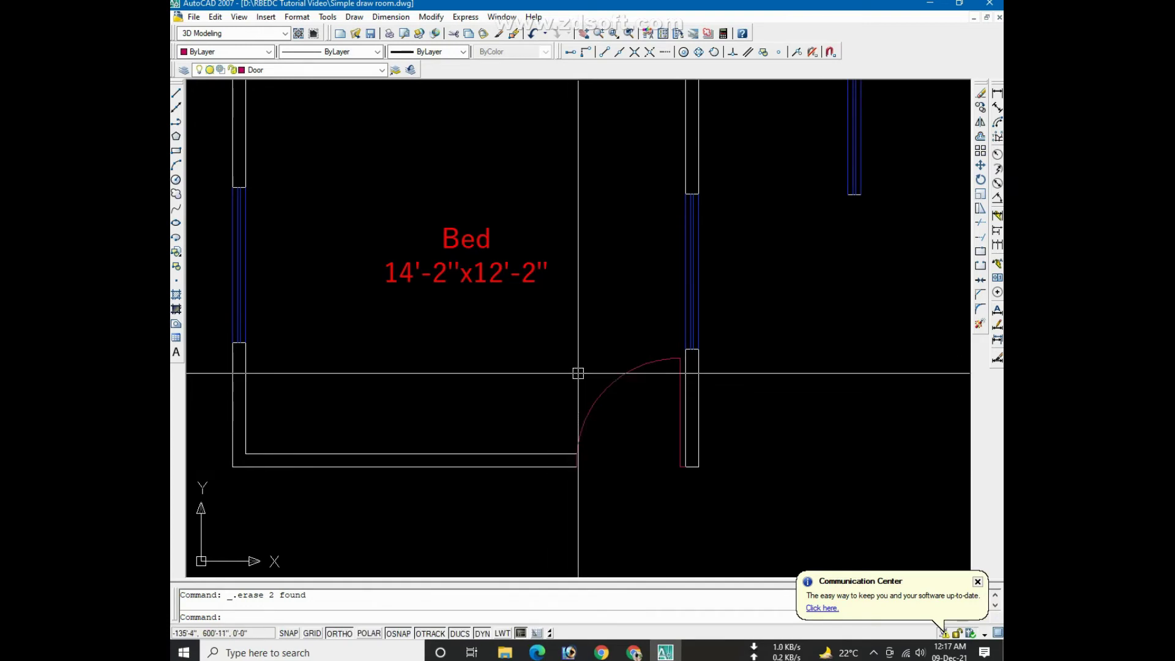
Zoom and pan so the purple door detail sits left, with empty space to its right
scroll(578, 373, down, 4)
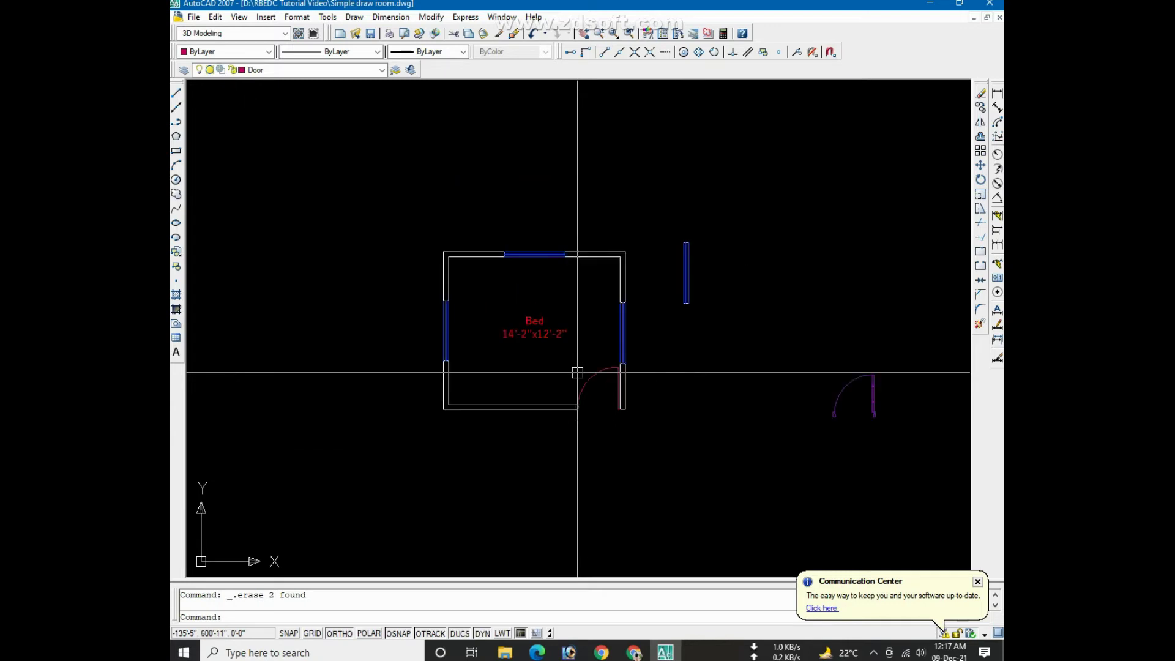
scroll(784, 414, up, 1)
scroll(661, 407, up, 1)
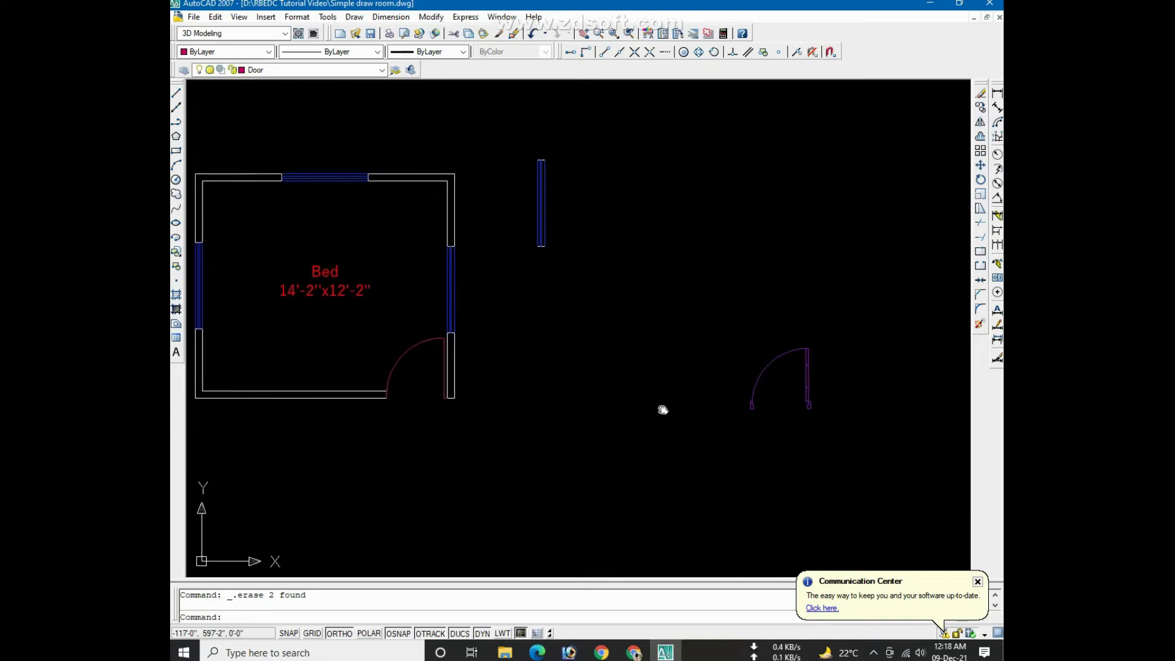
scroll(770, 398, up, 1)
scroll(769, 399, up, 2)
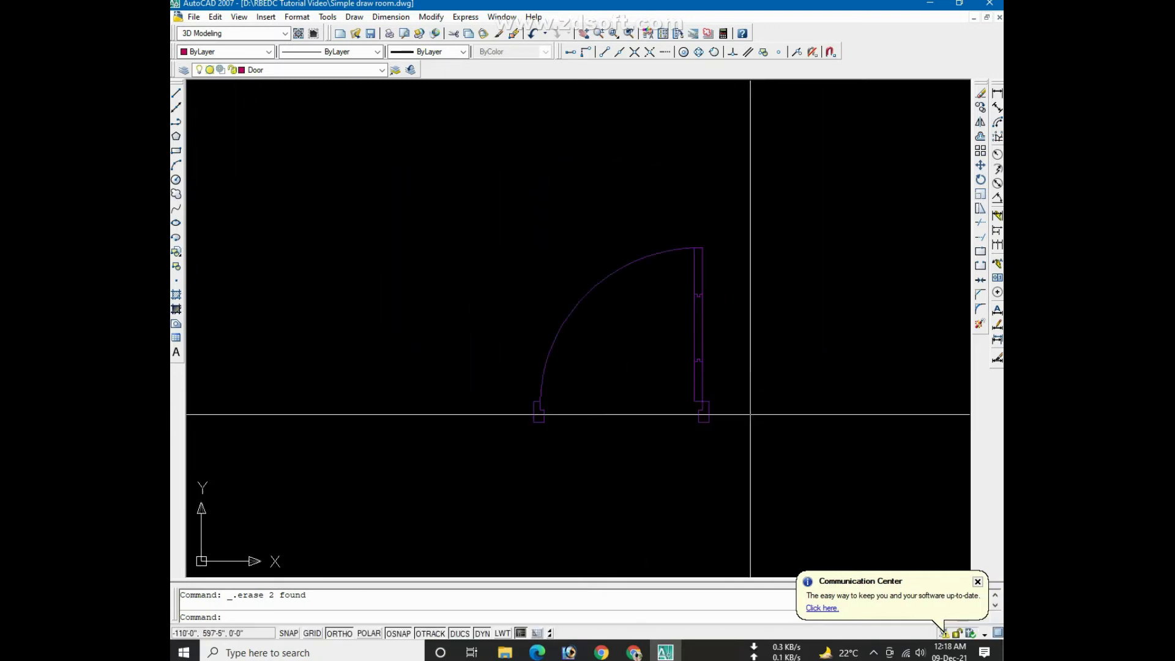
middle_drag(741, 399, 691, 407)
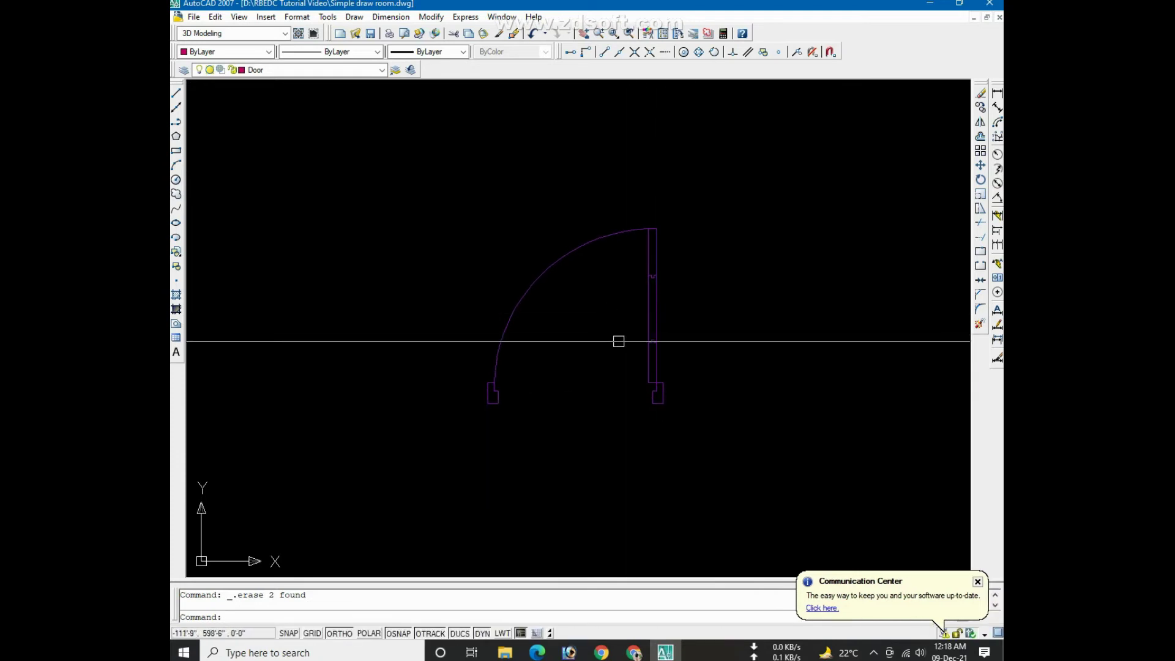
click(656, 318)
key(Escape)
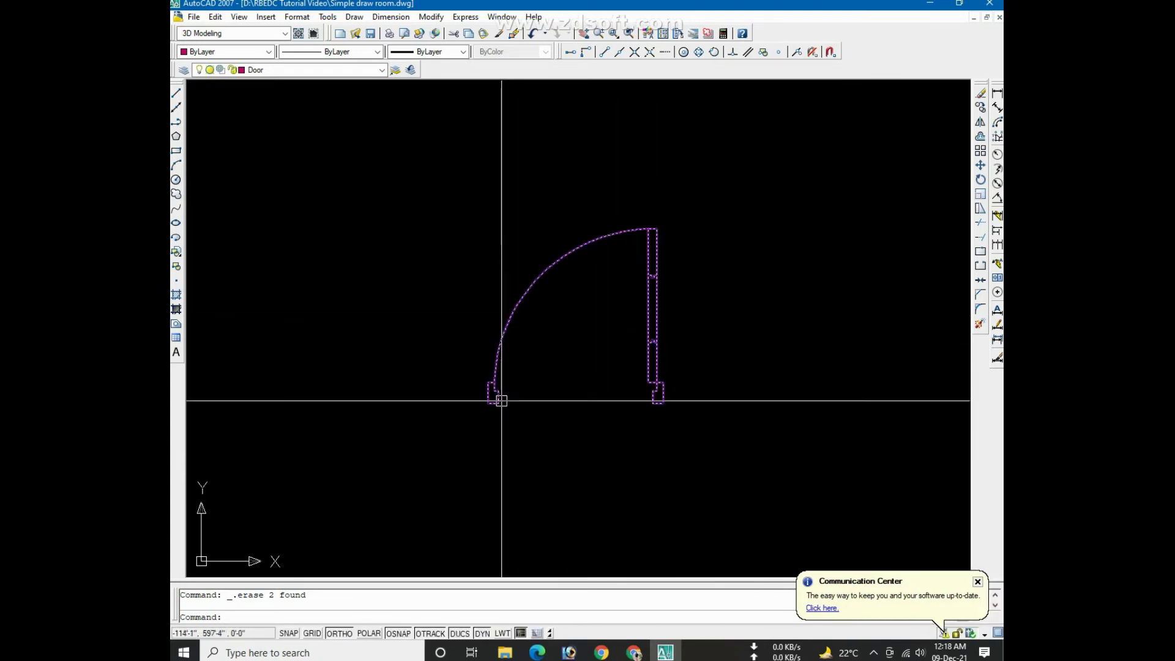
middle_drag(574, 429, 614, 438)
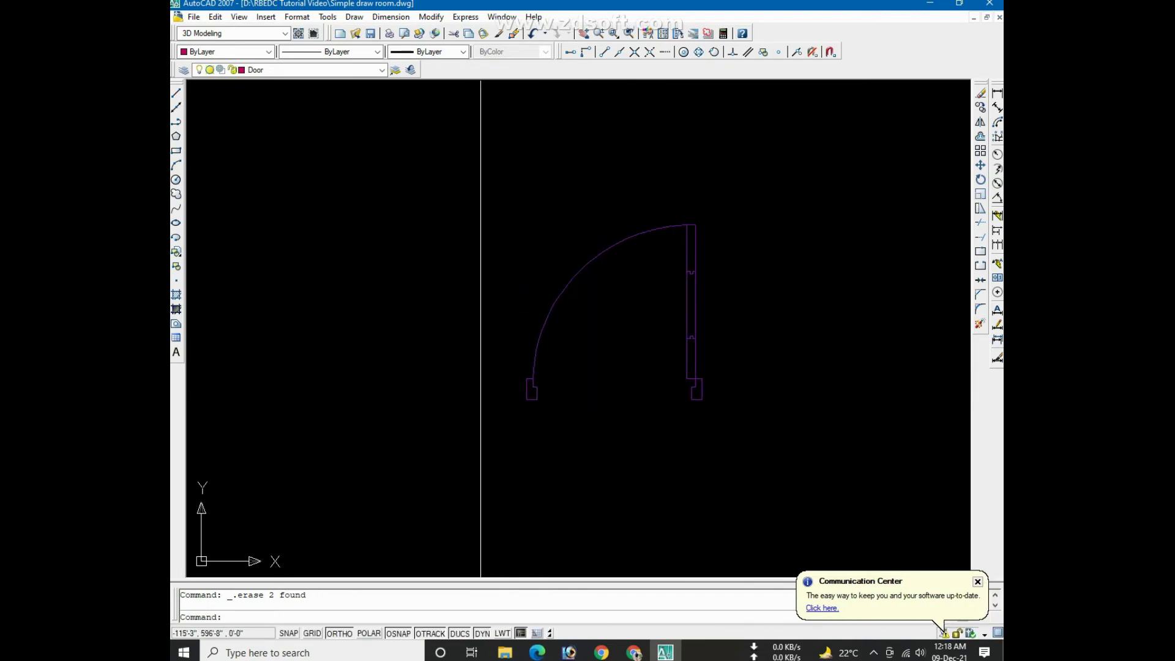
middle_drag(702, 441, 509, 453)
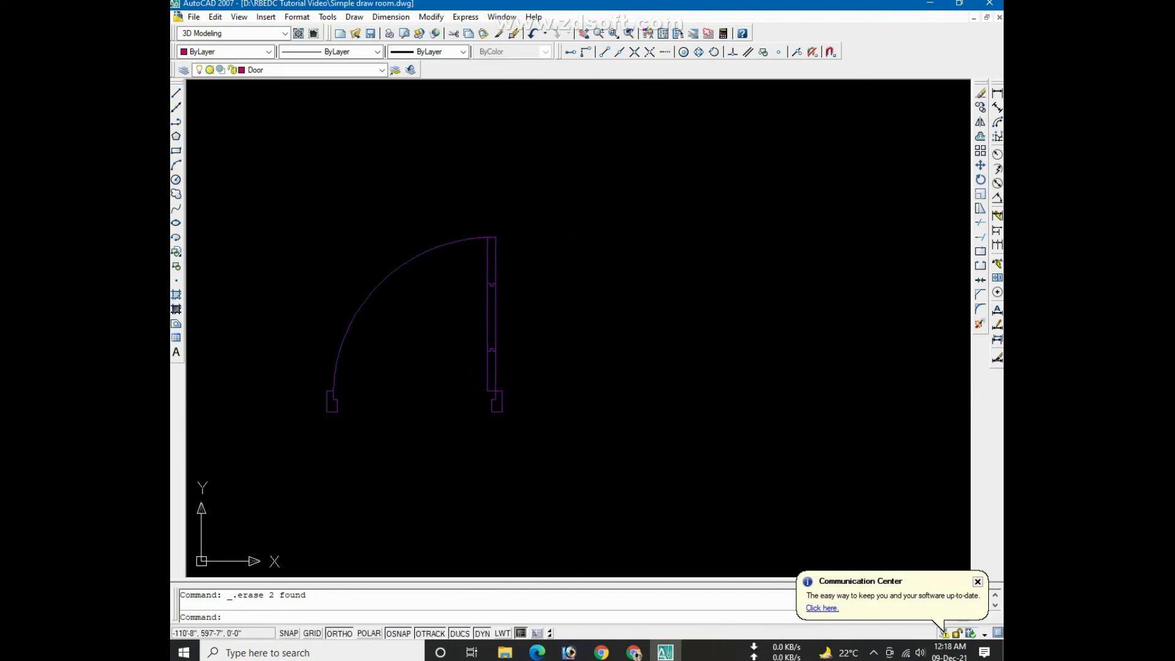
Draw an L-shaped line right of the door: 3 inches horizontal, then 5 inches vertical
click(177, 94)
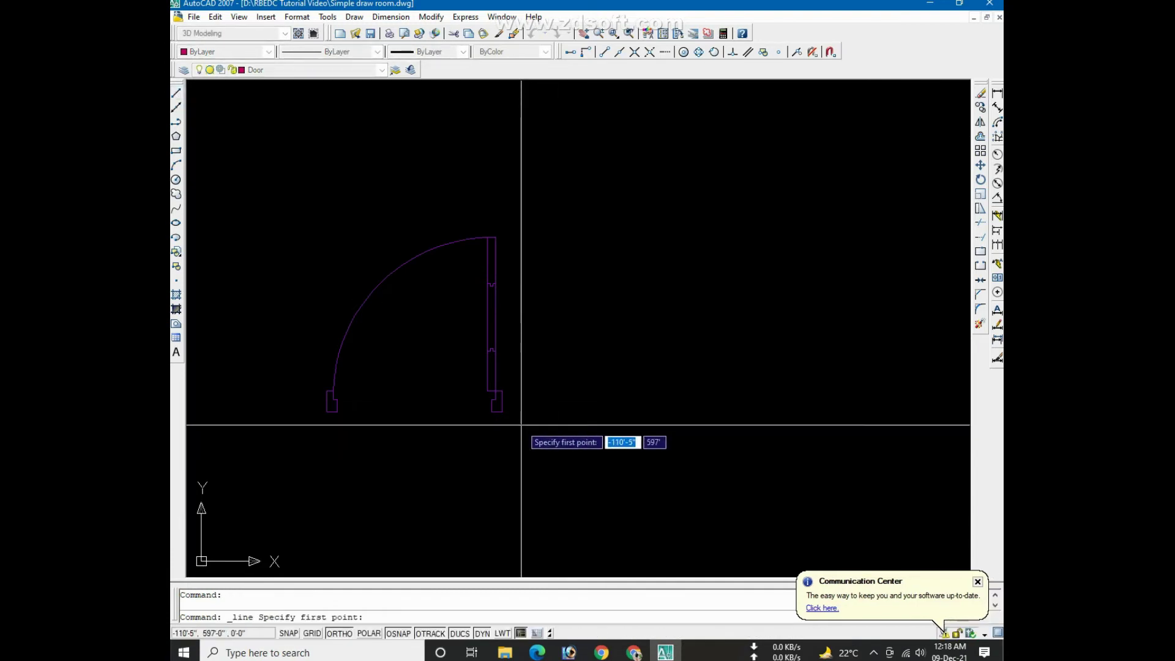
click(556, 414)
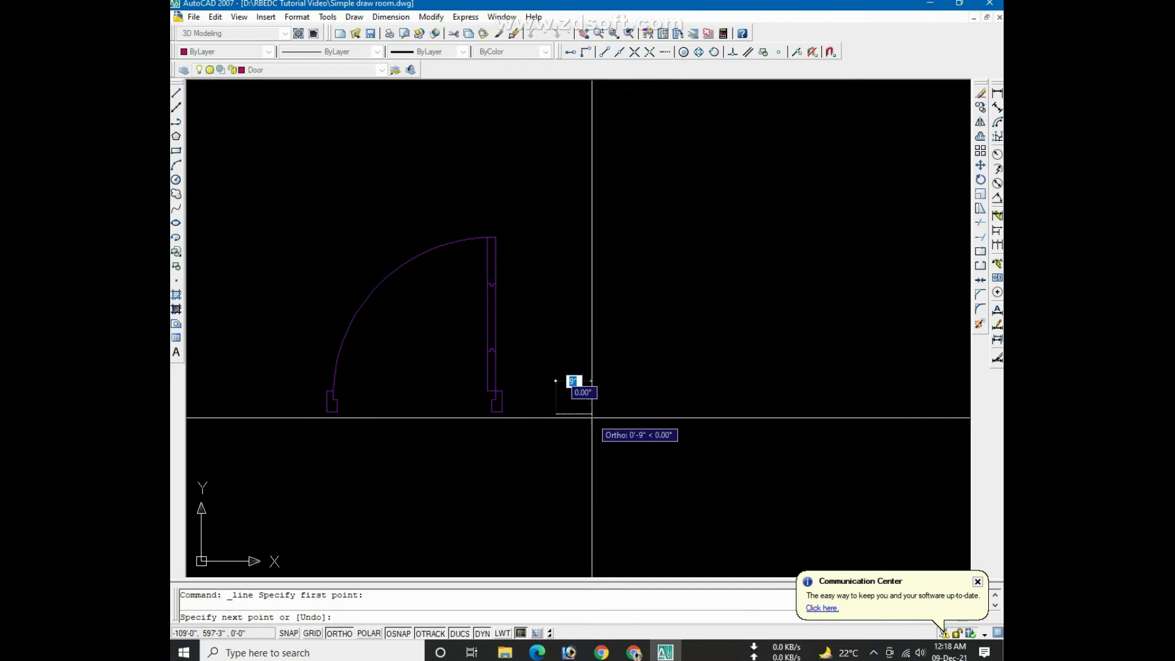
text(3)
key(Return)
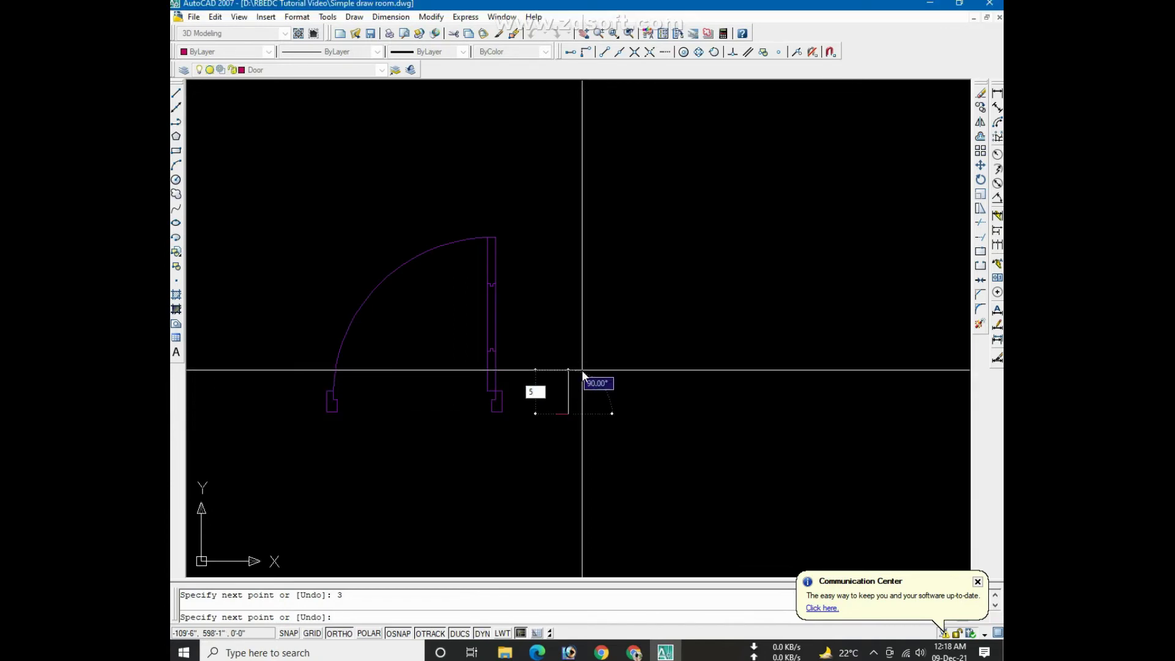
text(5)
key(Return)
key(Return)
scroll(280, 420, up, 3)
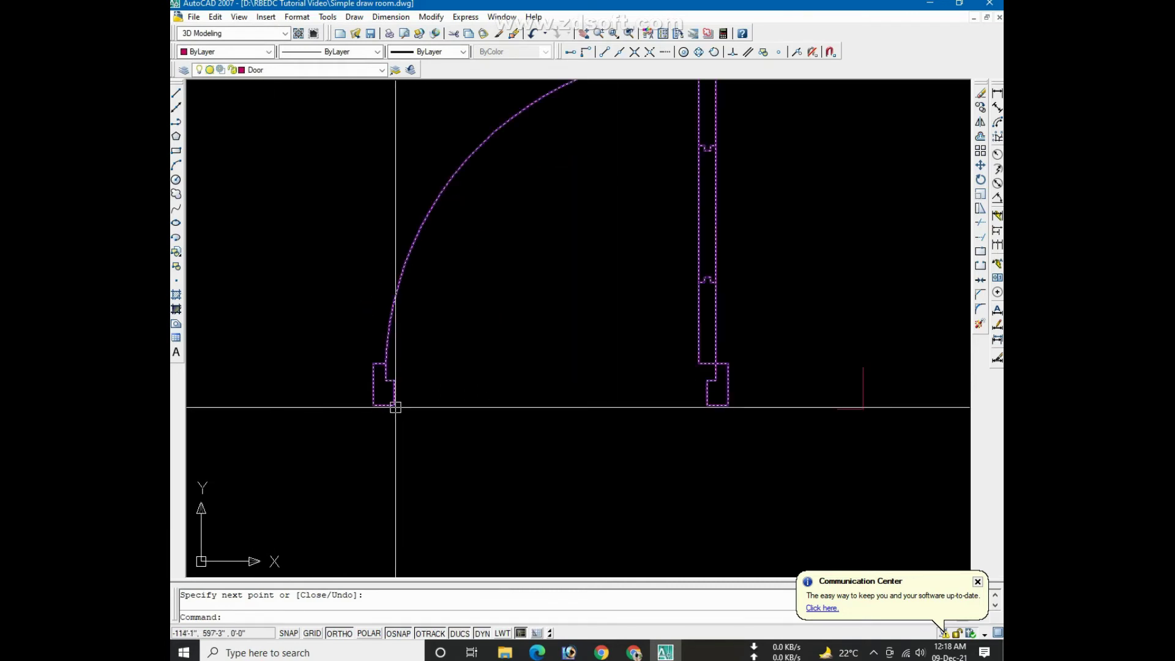
Add a 3-inch linear dimension below the door jamb, after two cancelled attempts
click(997, 95)
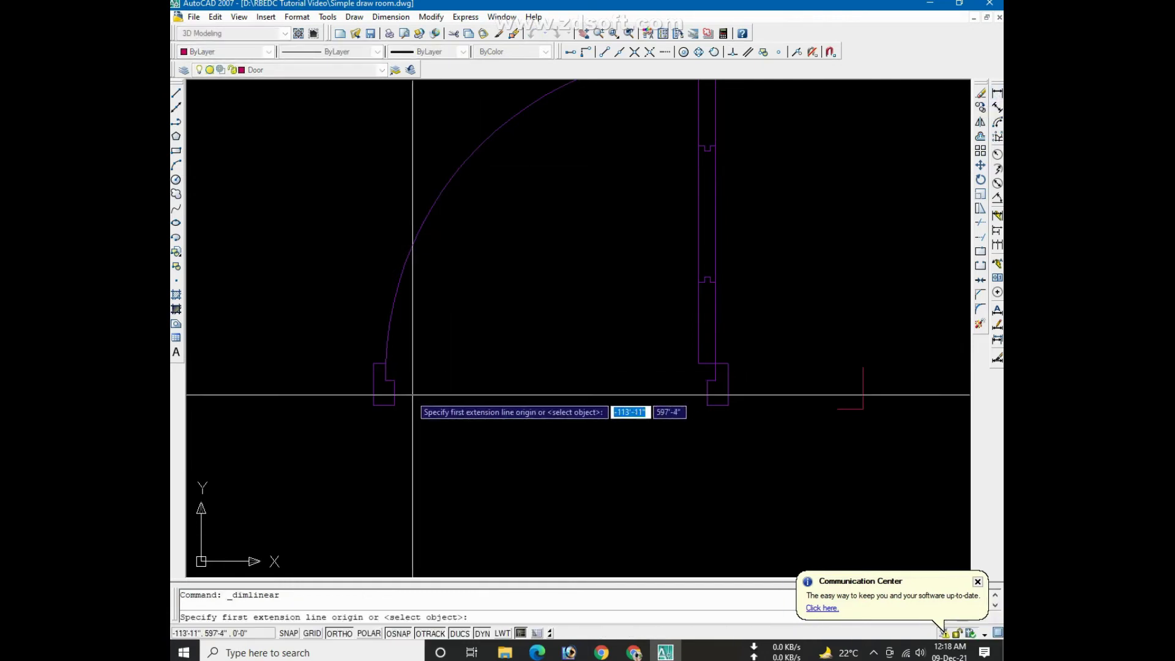
click(374, 405)
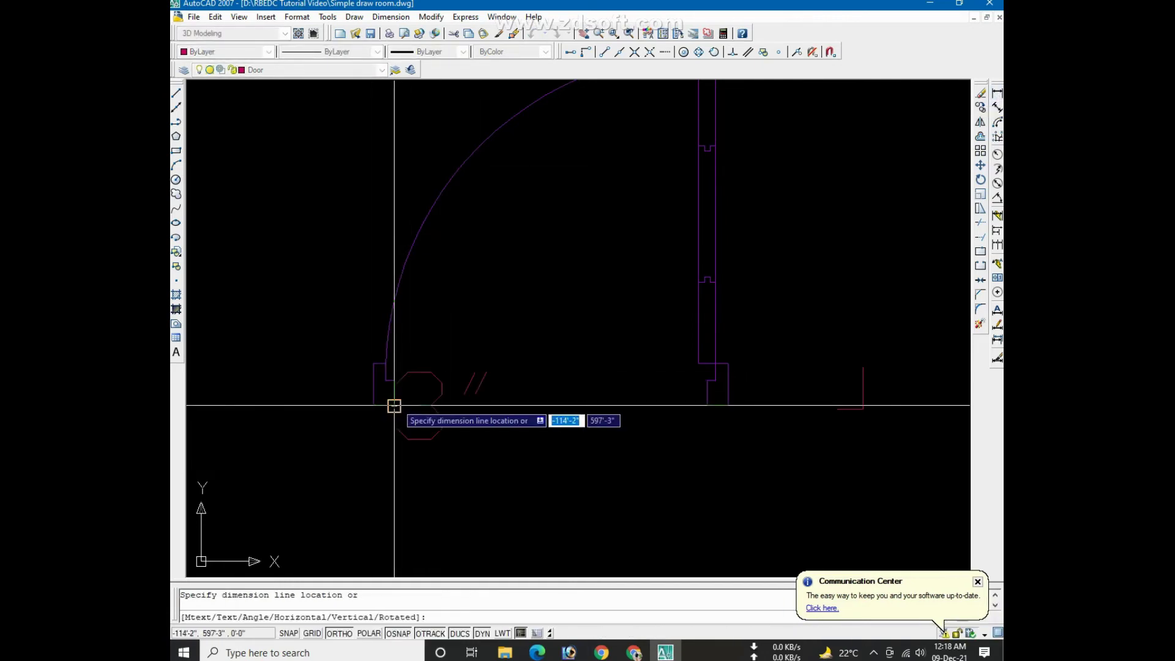
right_click(394, 406)
click(409, 427)
right_click(453, 337)
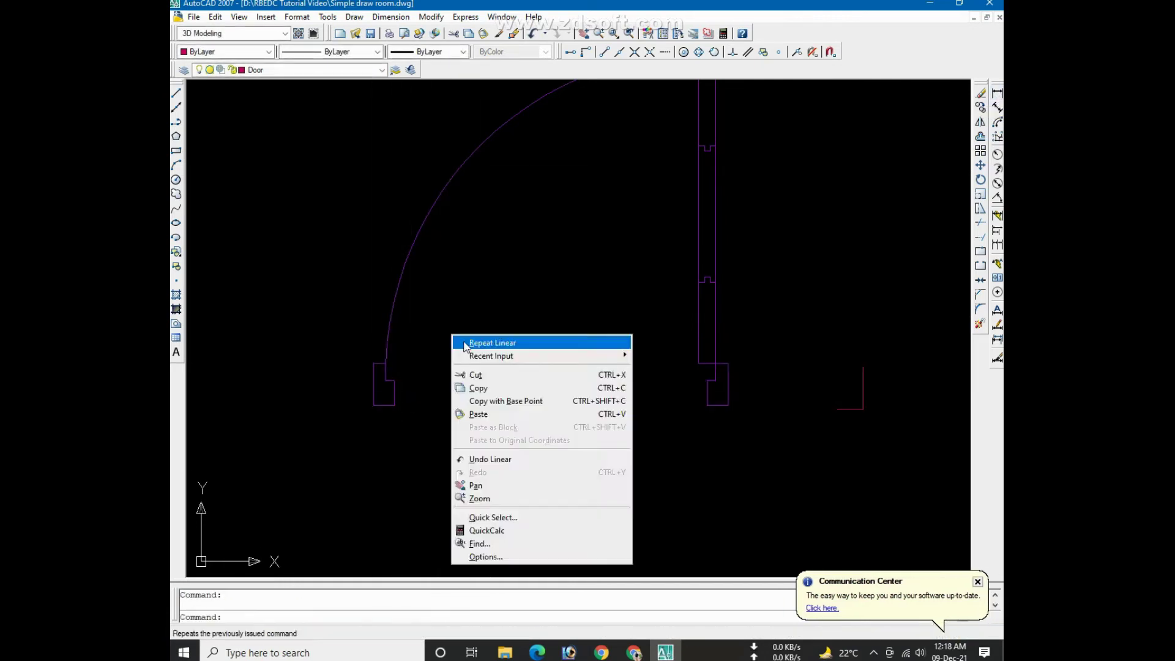
click(465, 343)
click(373, 406)
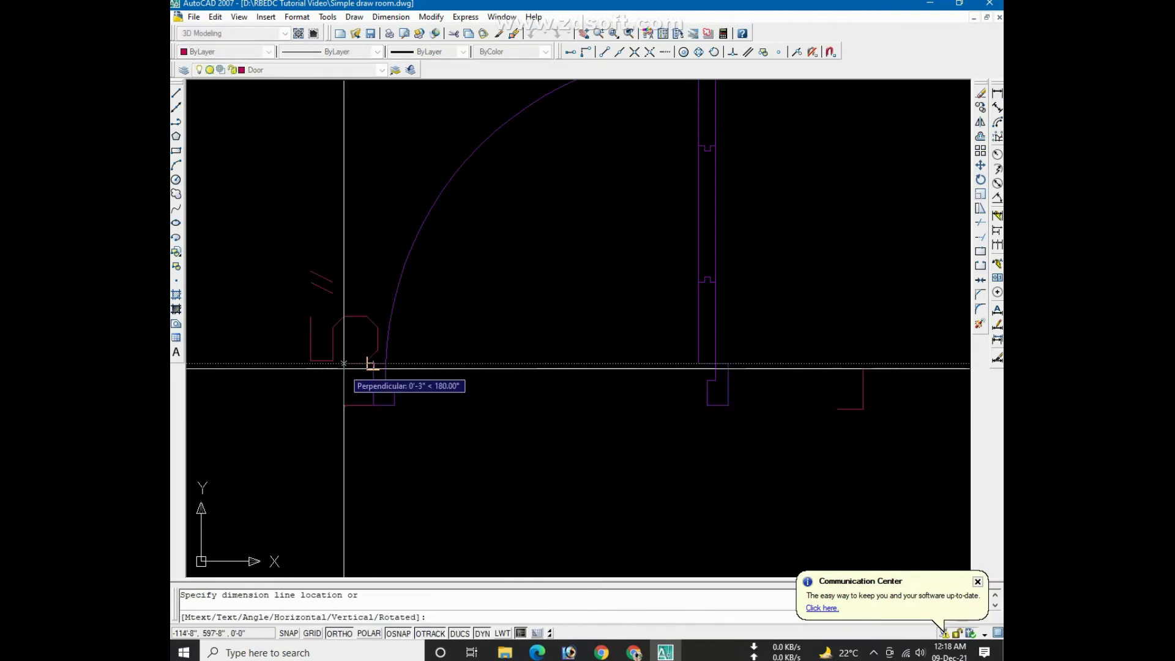
key(Escape)
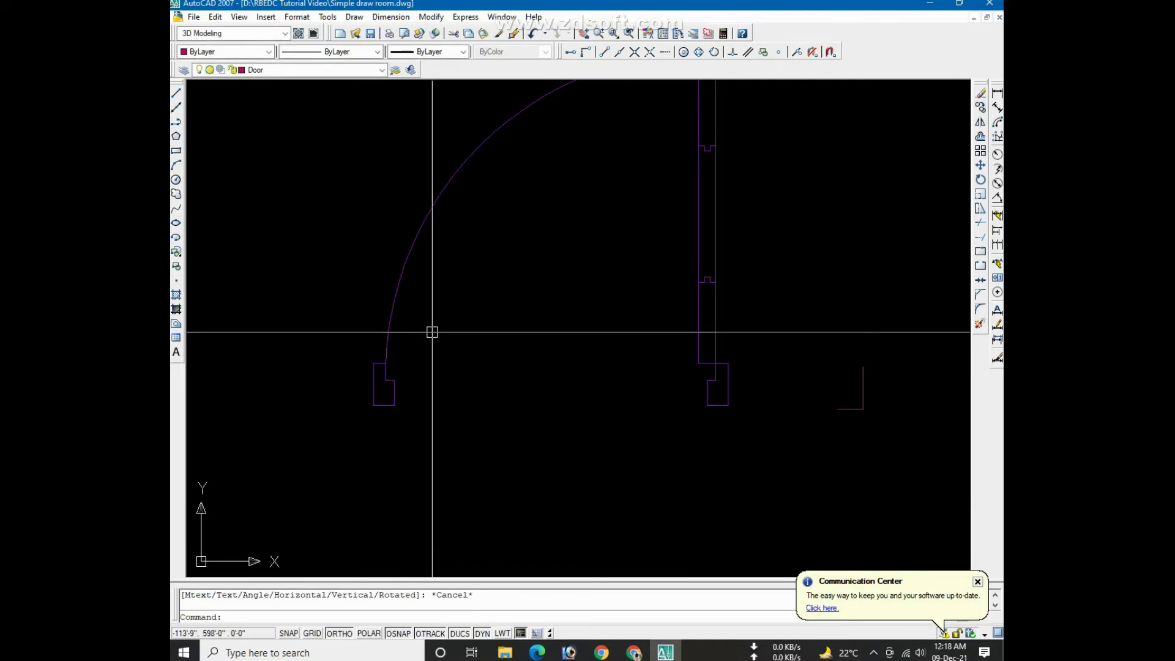
right_click(432, 333)
click(473, 341)
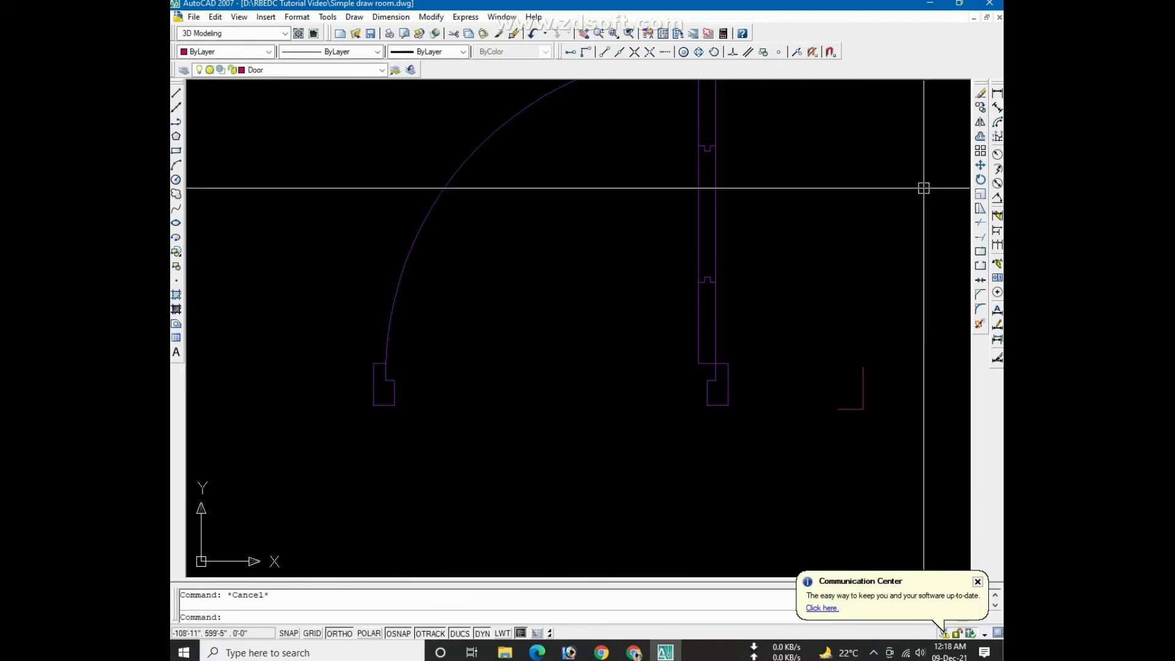
click(373, 405)
click(394, 406)
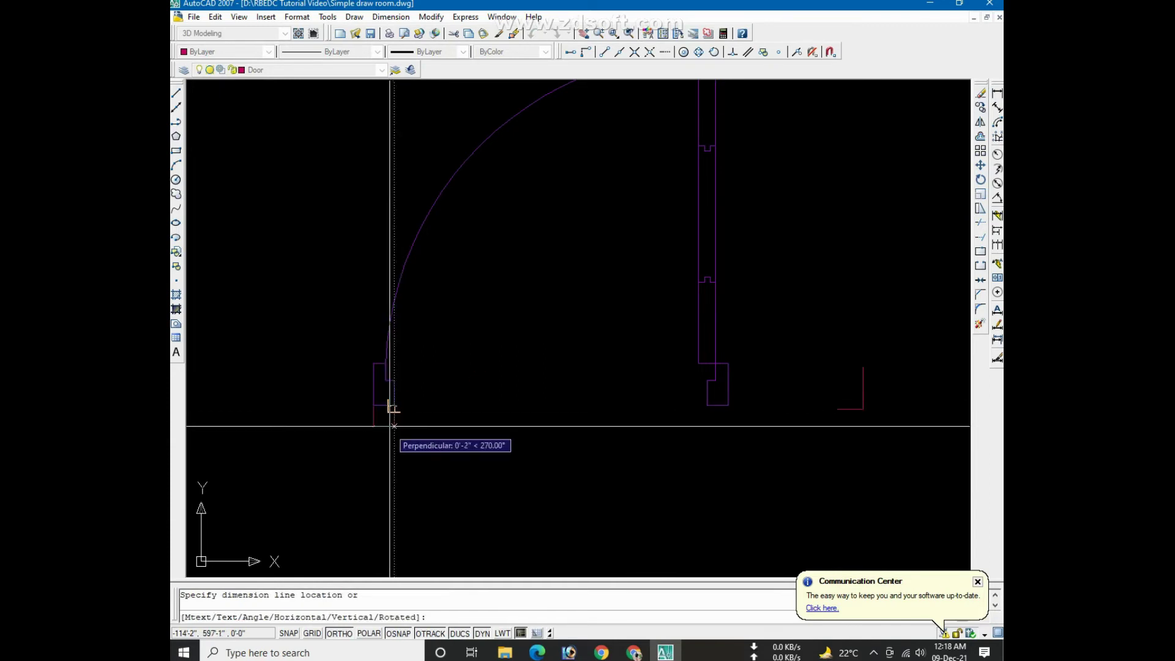
click(388, 468)
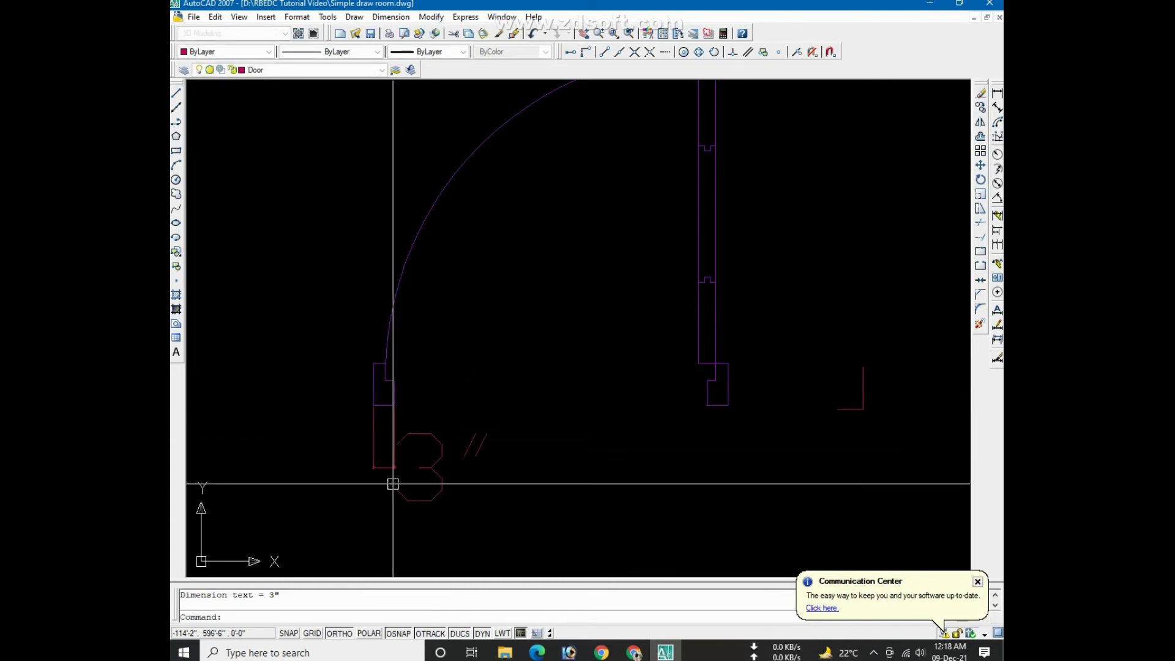
Dimension the jamb's 5-inch height on its left side
right_click(461, 330)
click(483, 332)
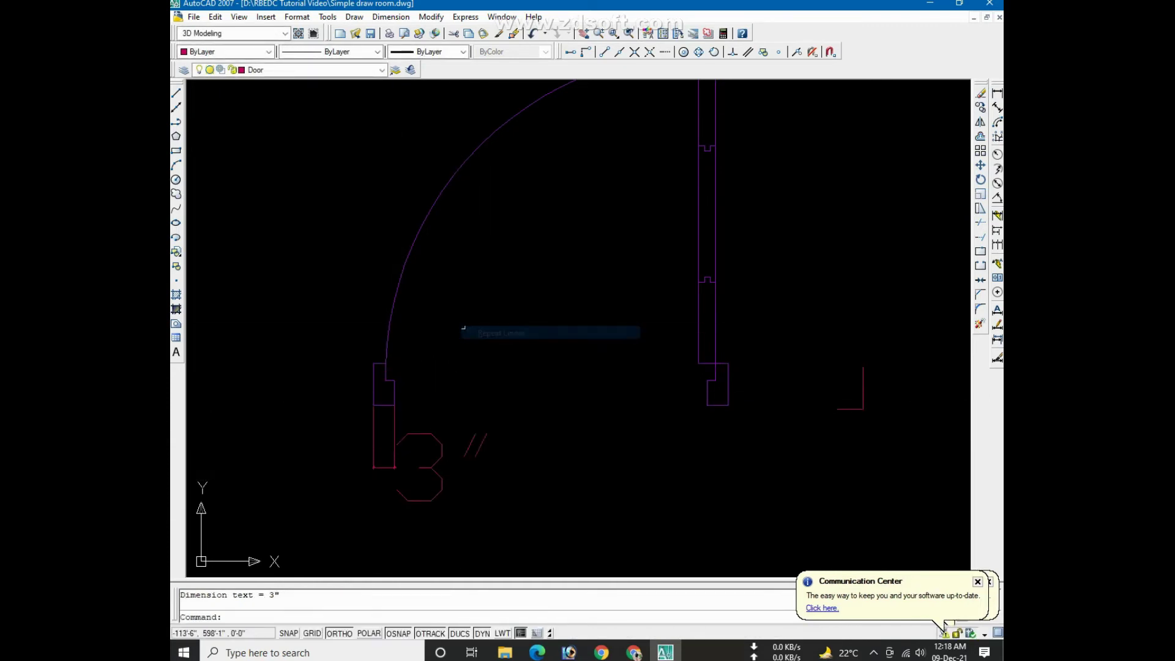
click(374, 405)
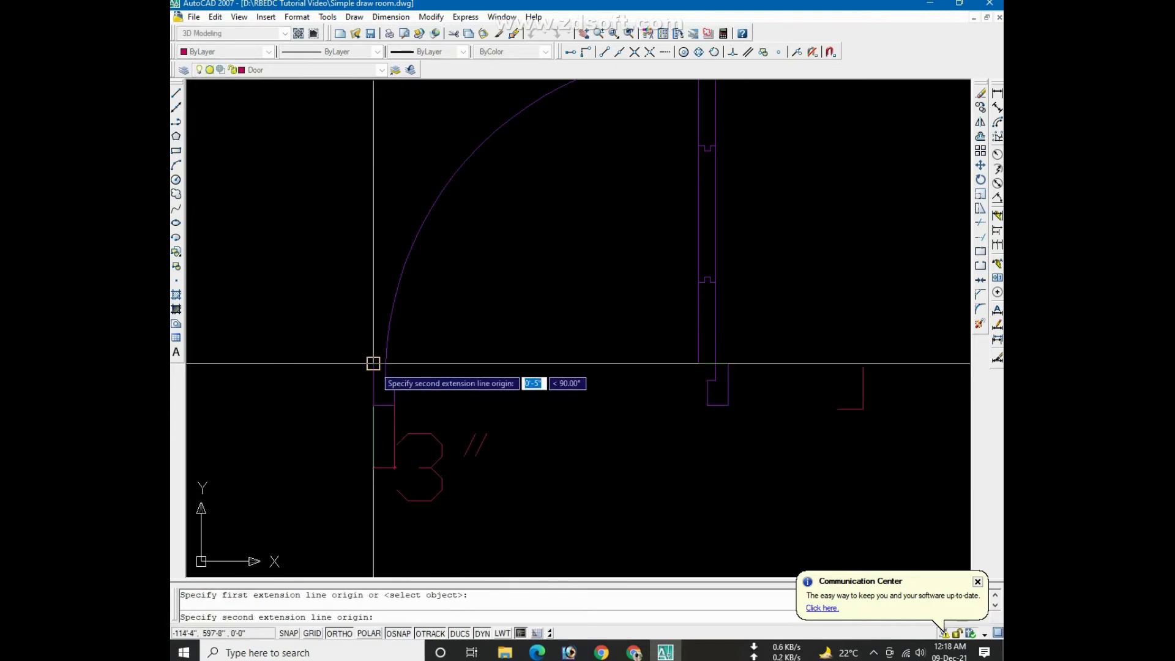
click(373, 363)
click(304, 375)
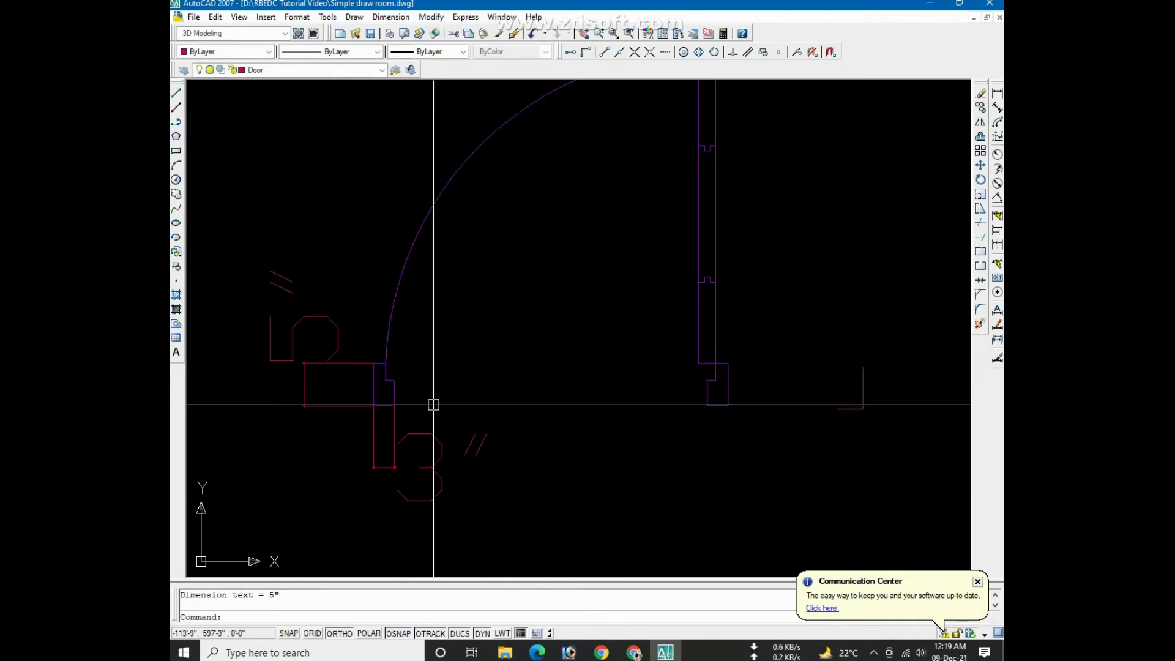
Add a second 3-inch linear dimension above the jamb
right_click(437, 343)
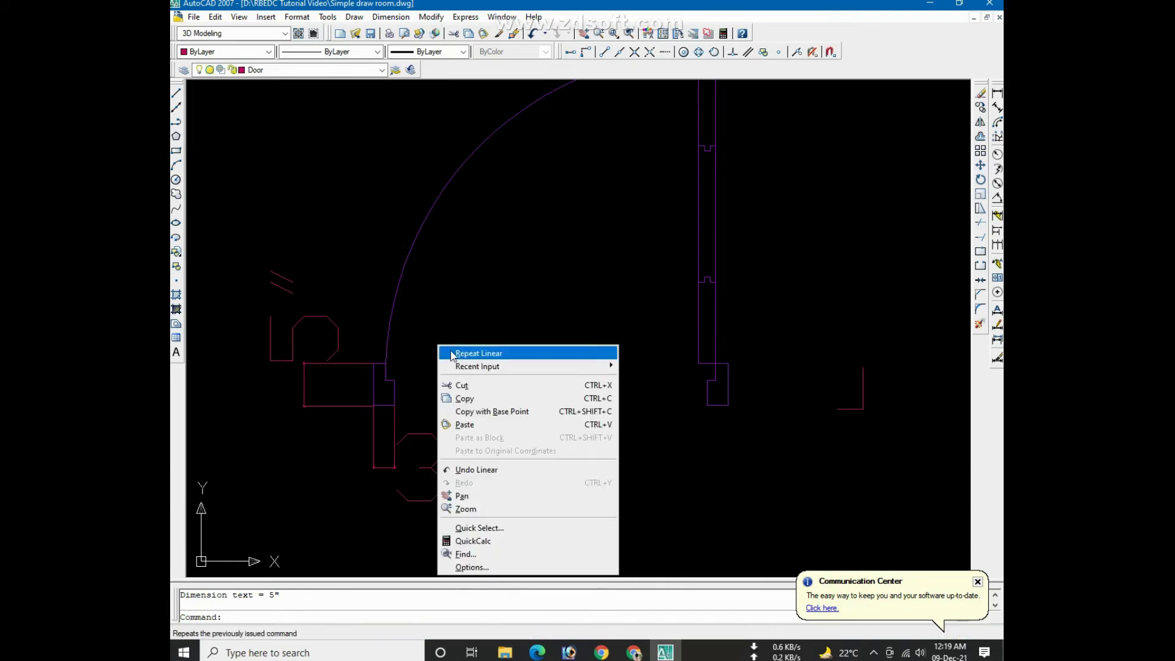
click(465, 352)
click(394, 405)
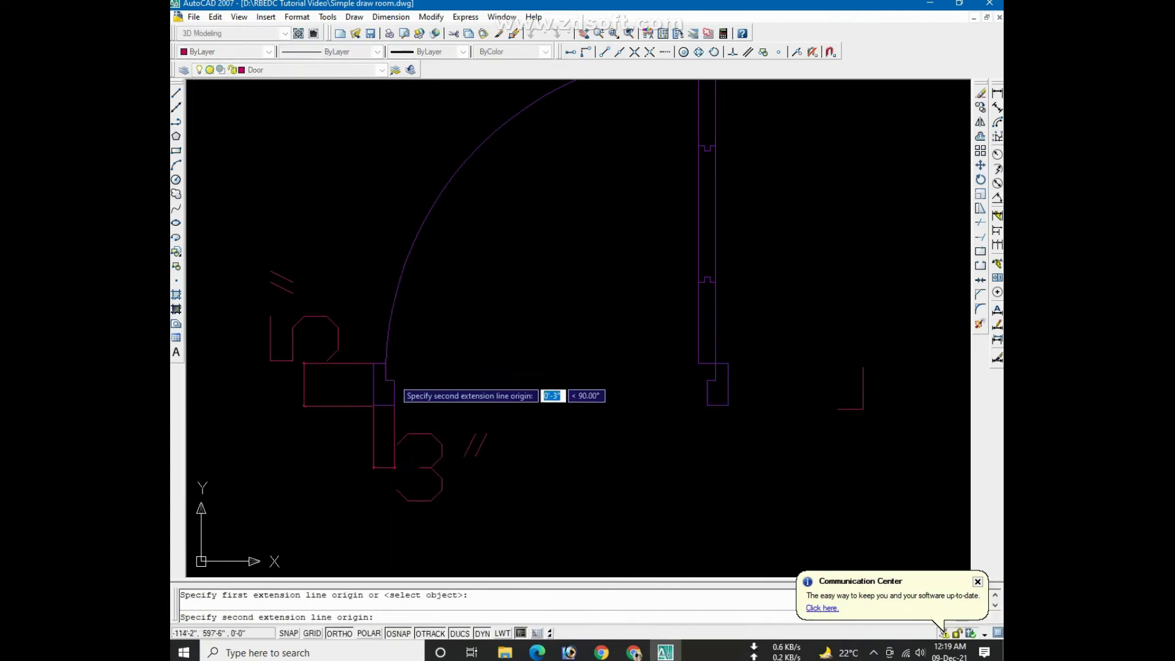
click(394, 363)
right_click(426, 383)
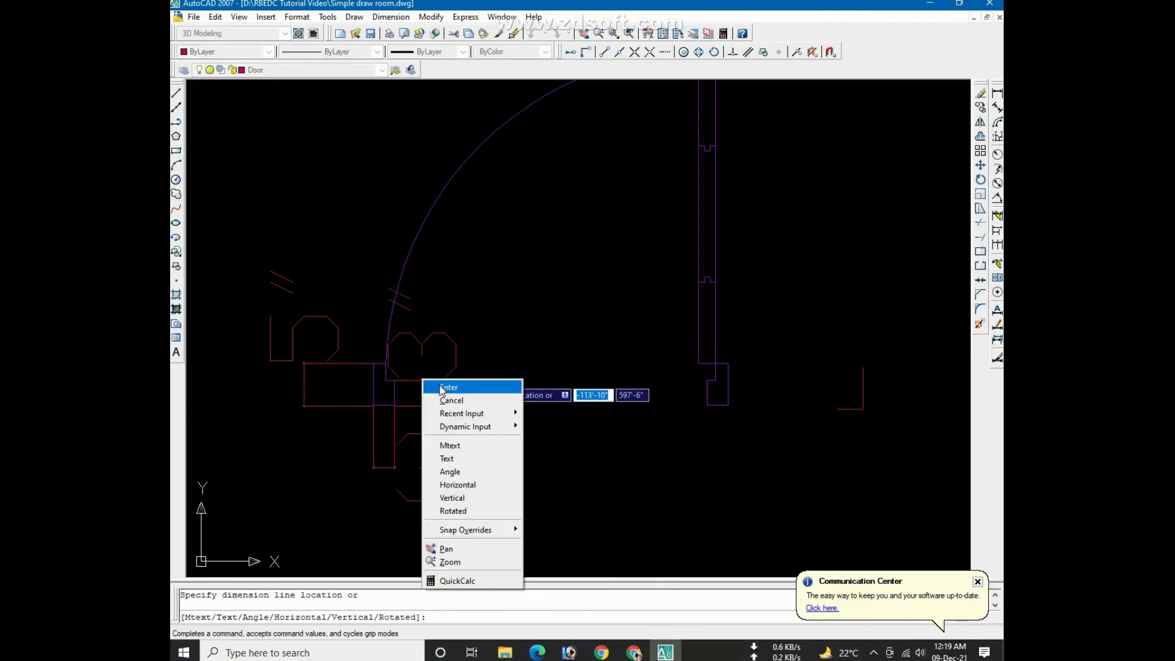
click(447, 483)
click(478, 348)
Draw a line from the red line's end, then delete the unwanted extra right segment
scroll(493, 393, down, 2)
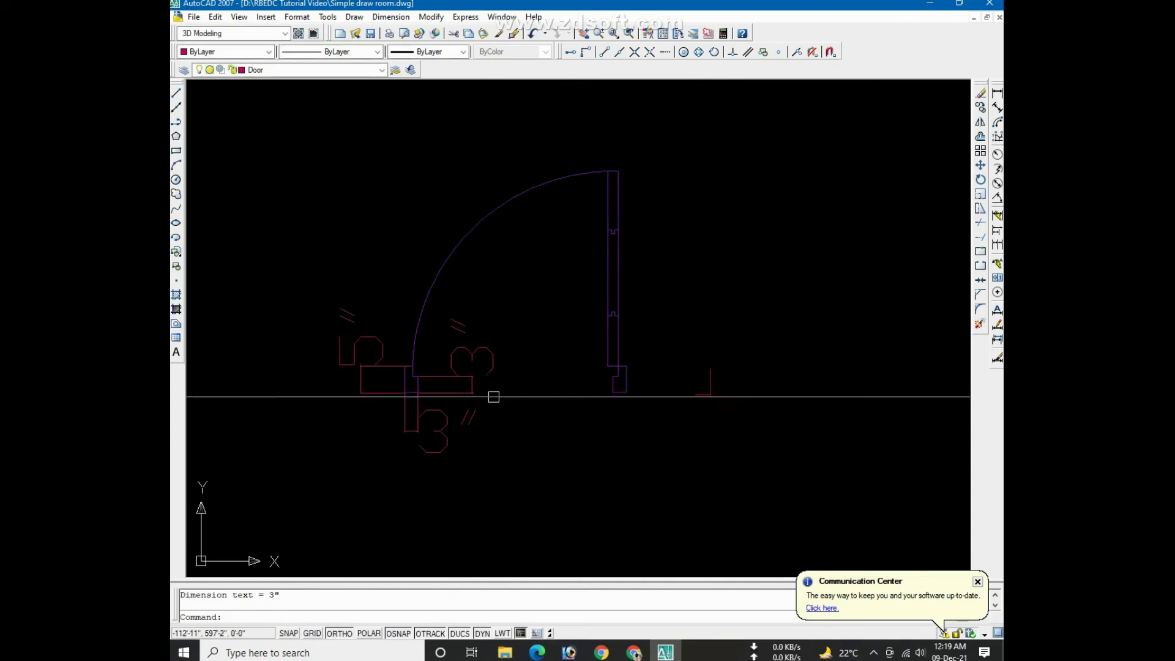
scroll(702, 393, up, 2)
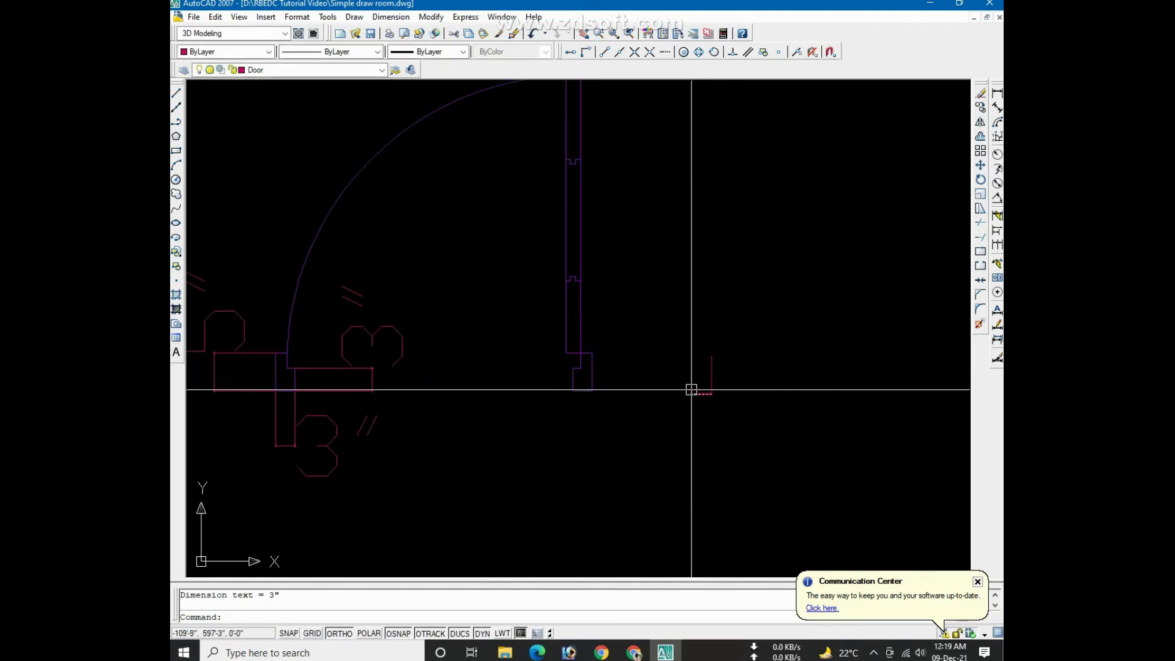
click(718, 367)
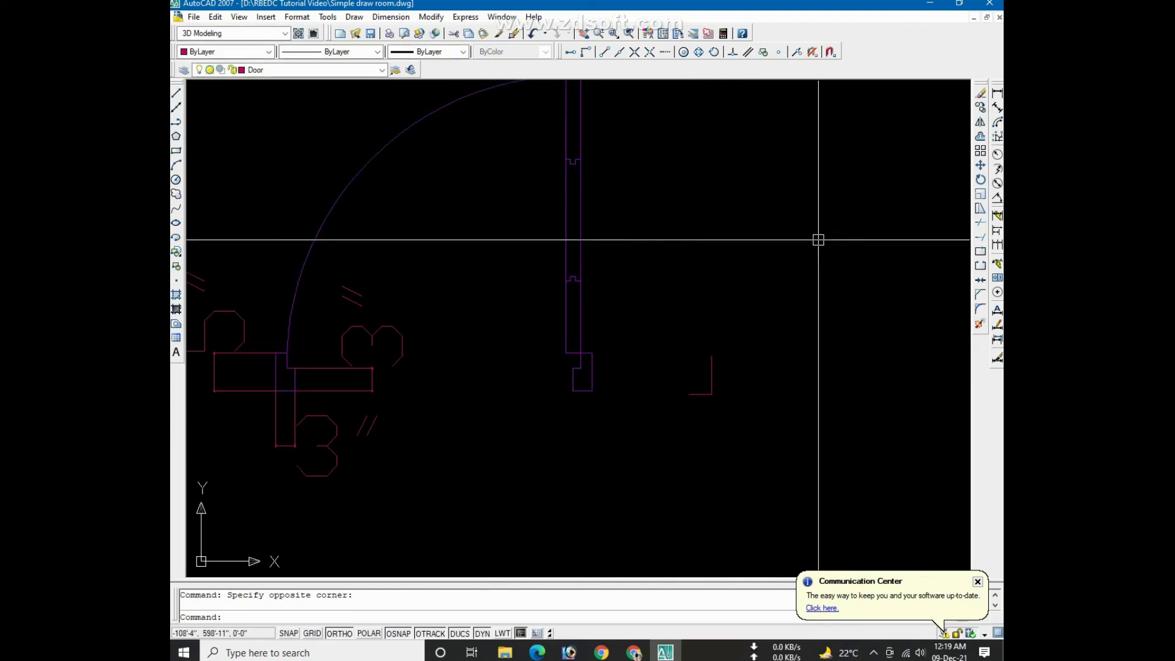
click(176, 93)
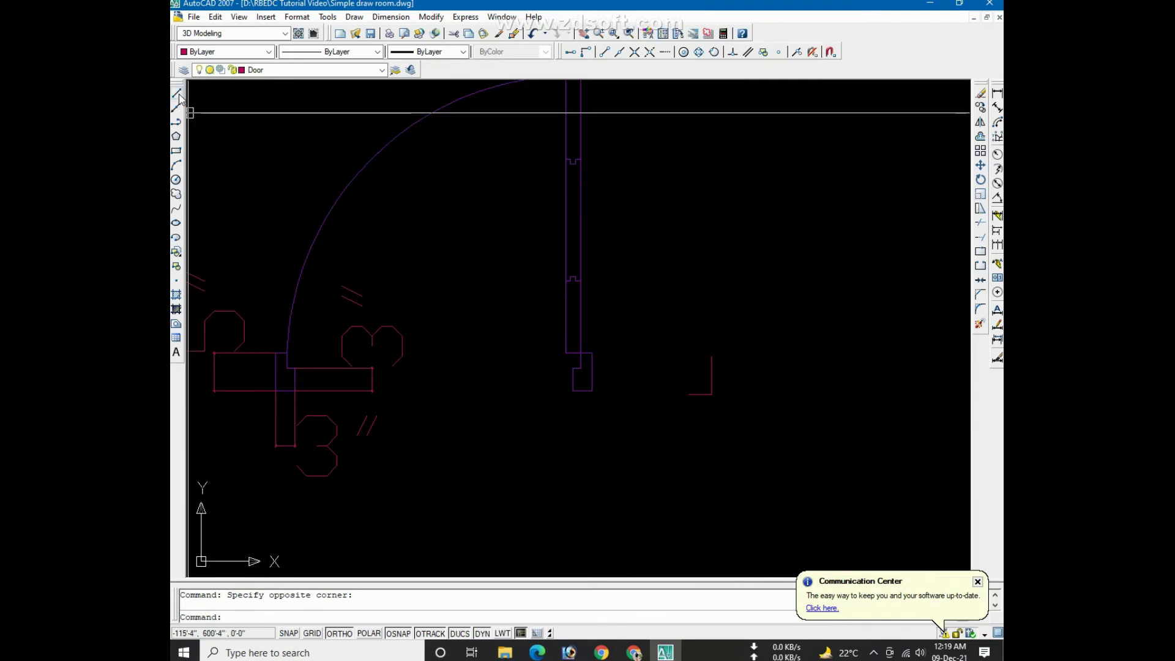
click(690, 394)
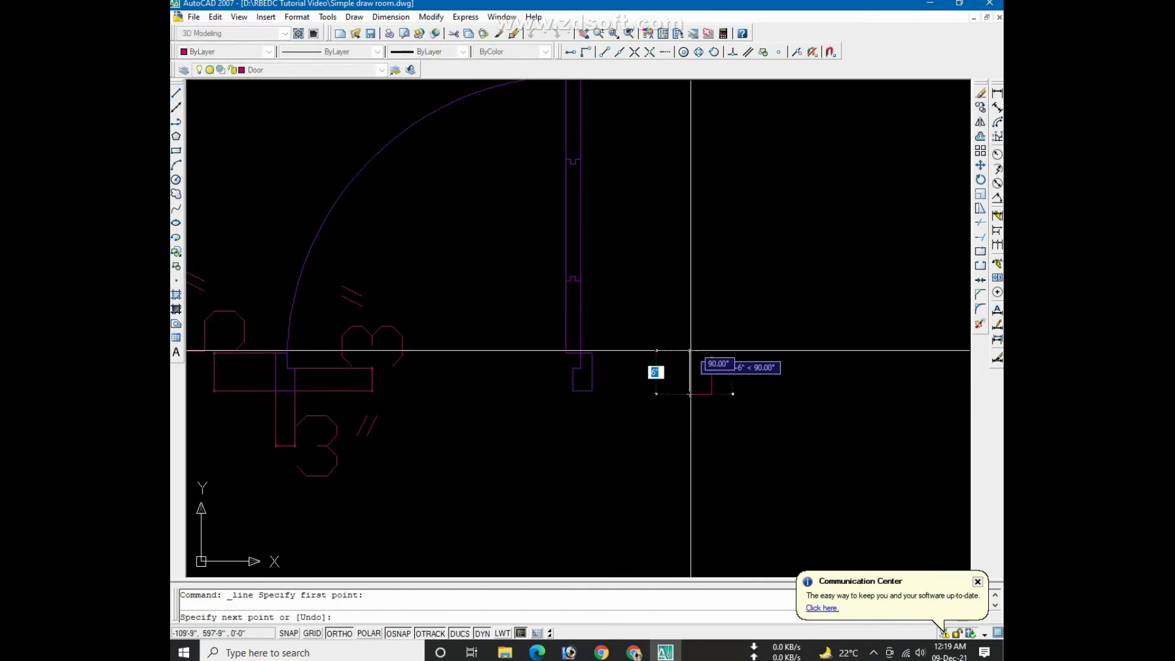
text(5)
key(Return)
key(Return)
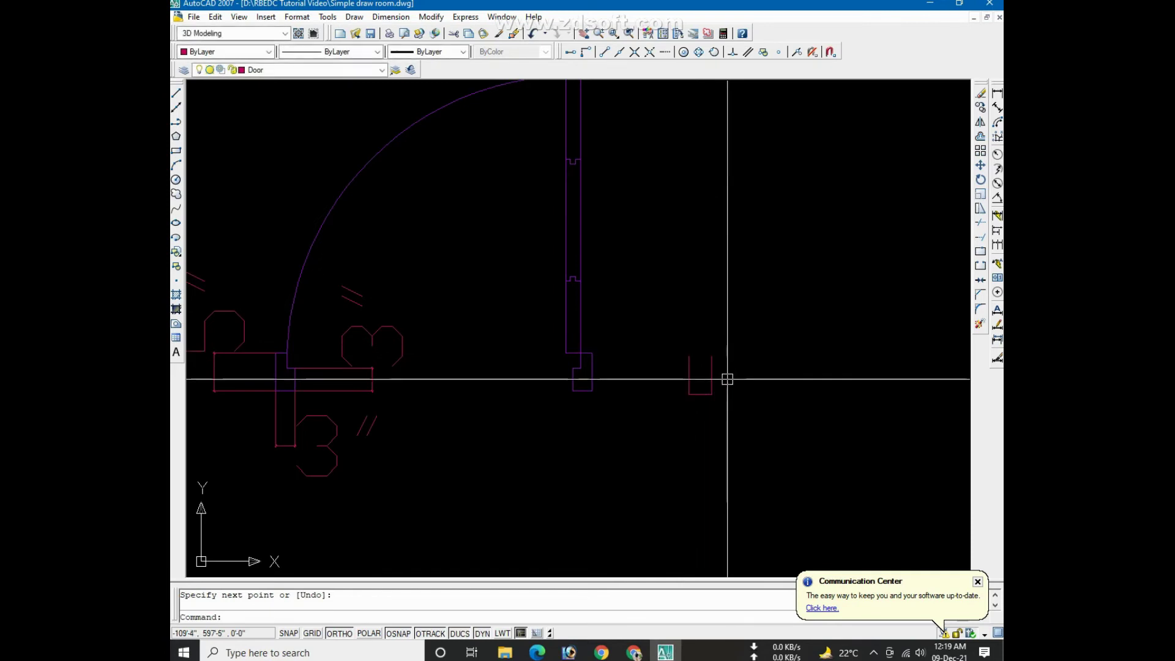
click(712, 370)
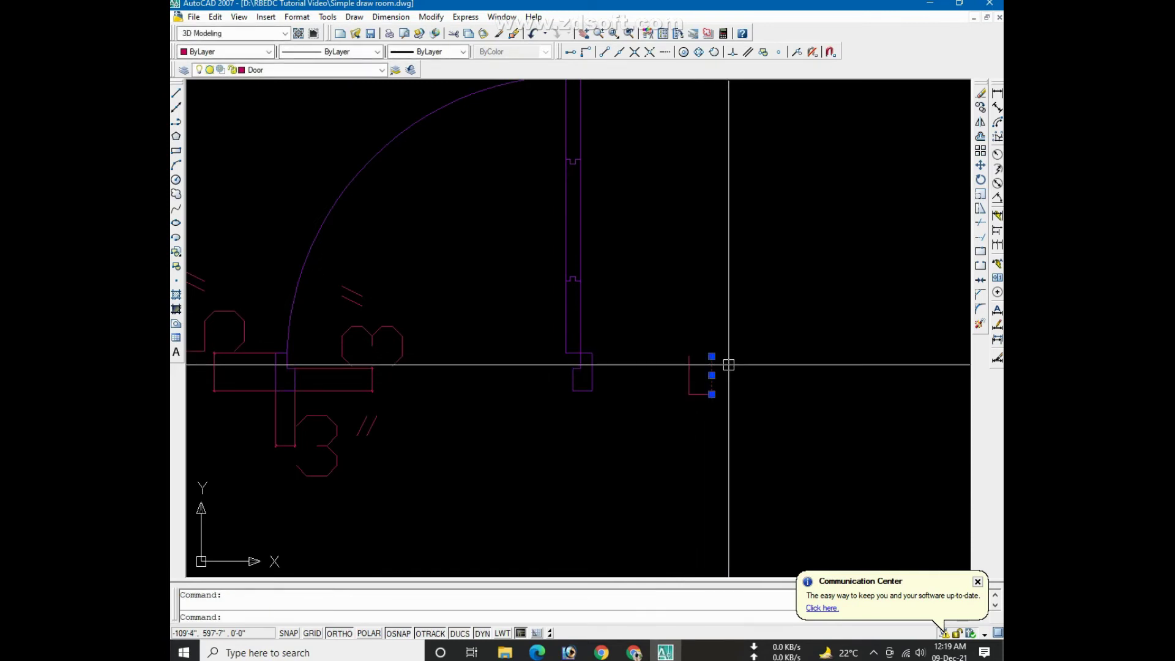
key(Delete)
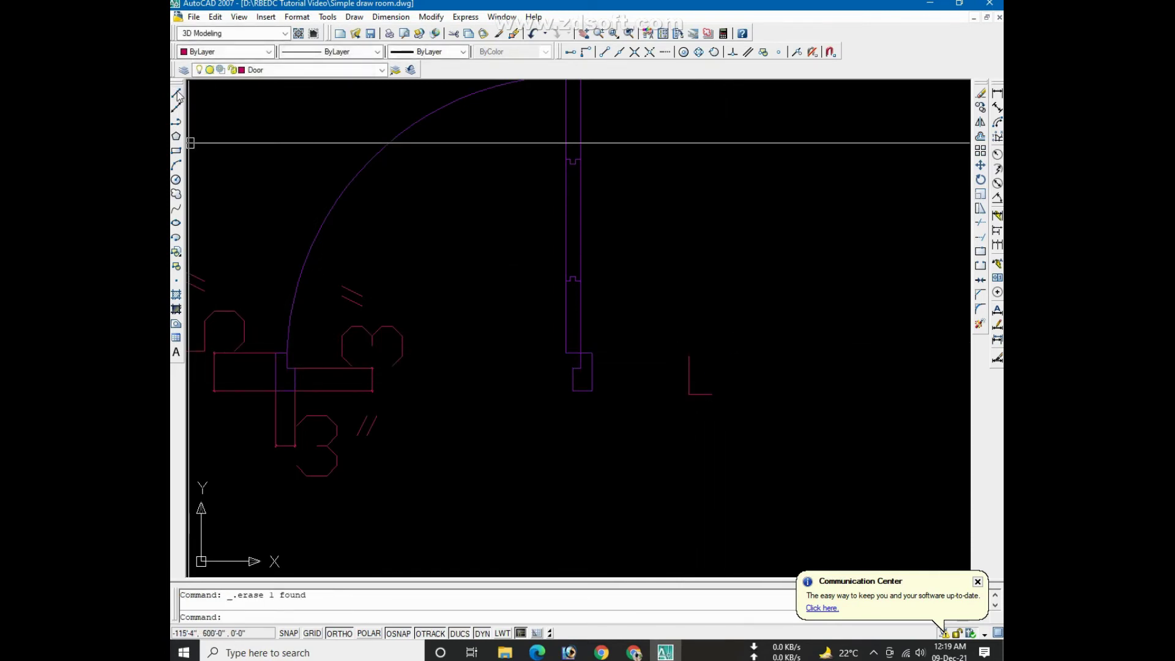
Draw a 3-inch vertical and a 2.5-inch leftward segment from the red segment's end
click(176, 92)
click(711, 394)
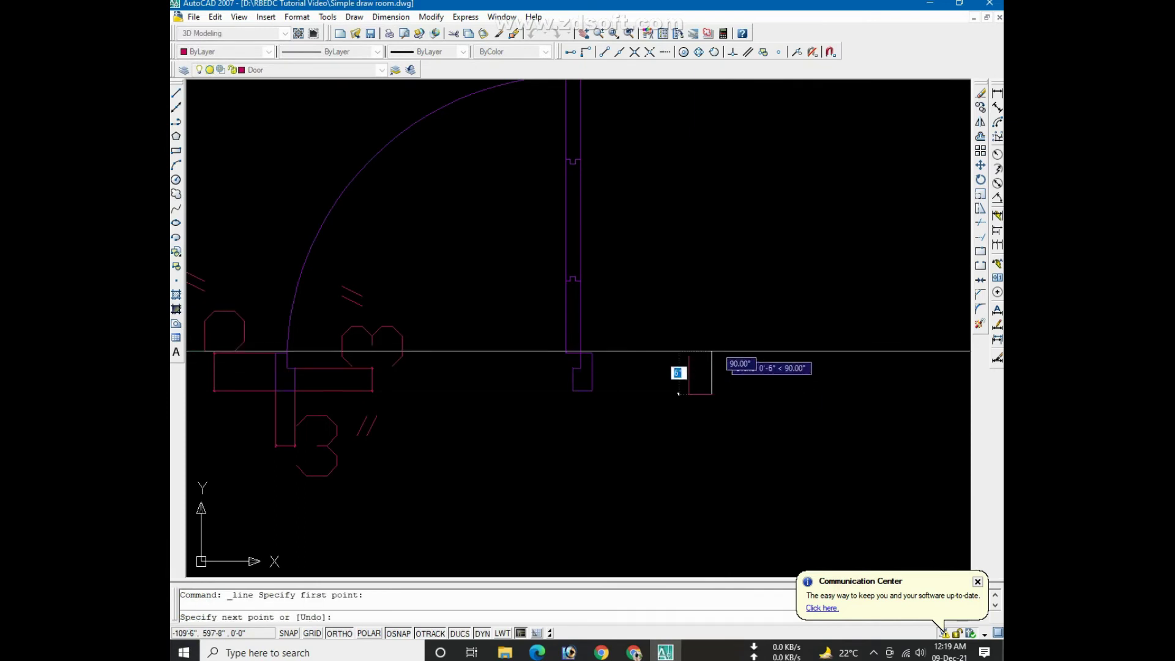
text(3)
key(Return)
scroll(709, 375, up, 3)
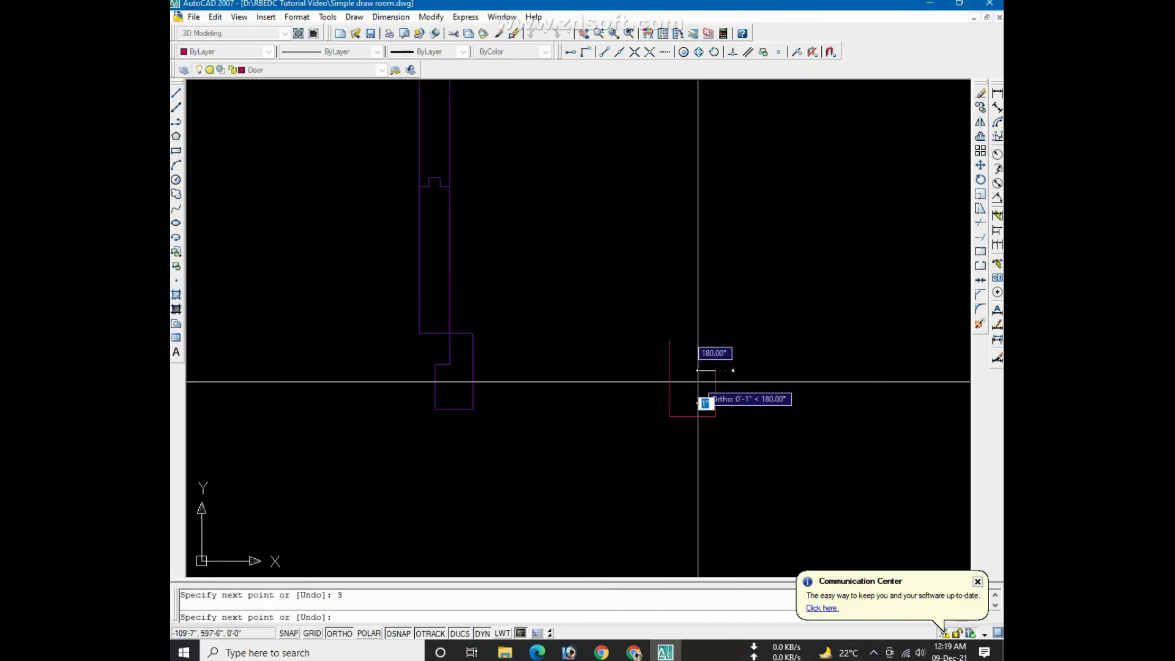
text(2.5)
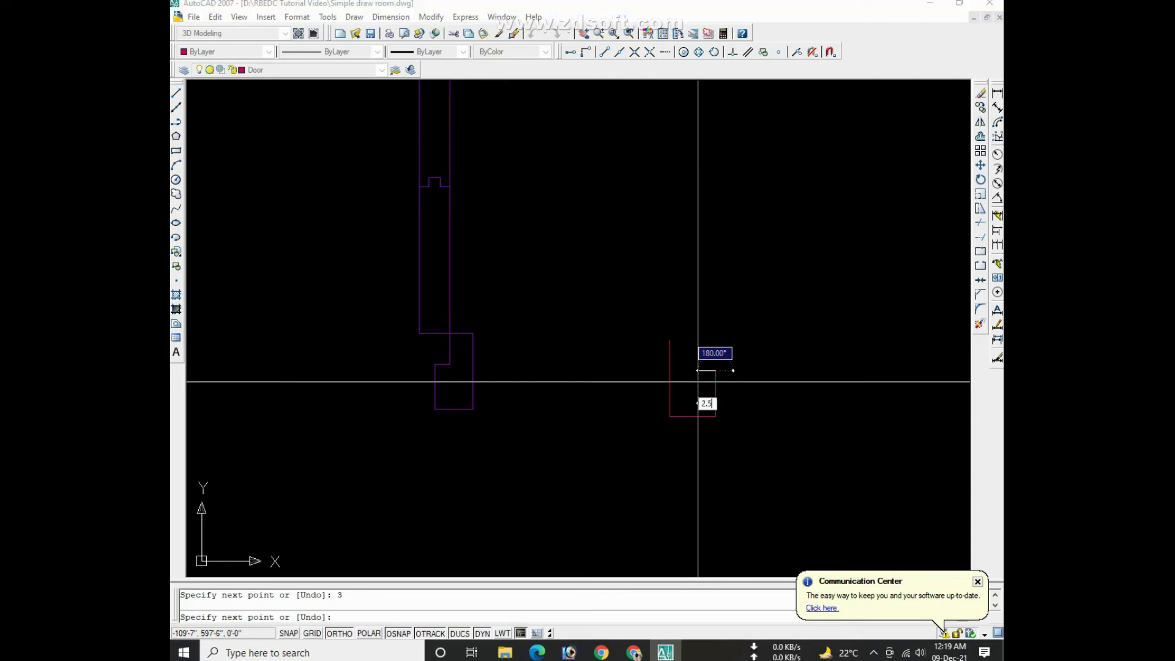
key(Return)
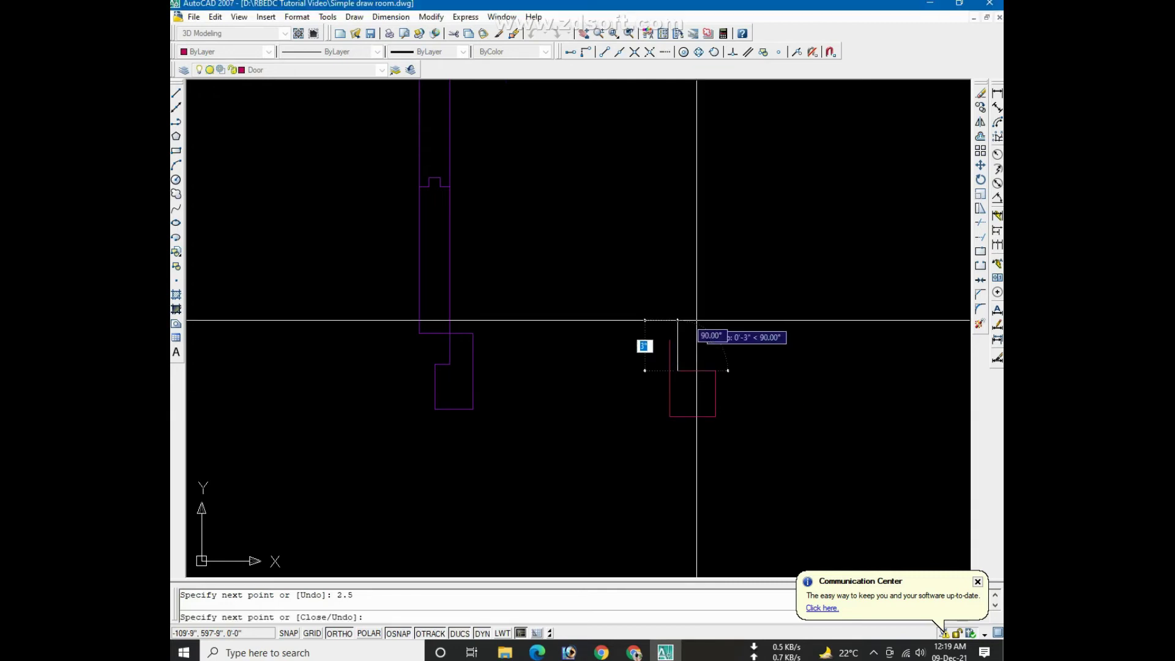
scroll(697, 319, down, 3)
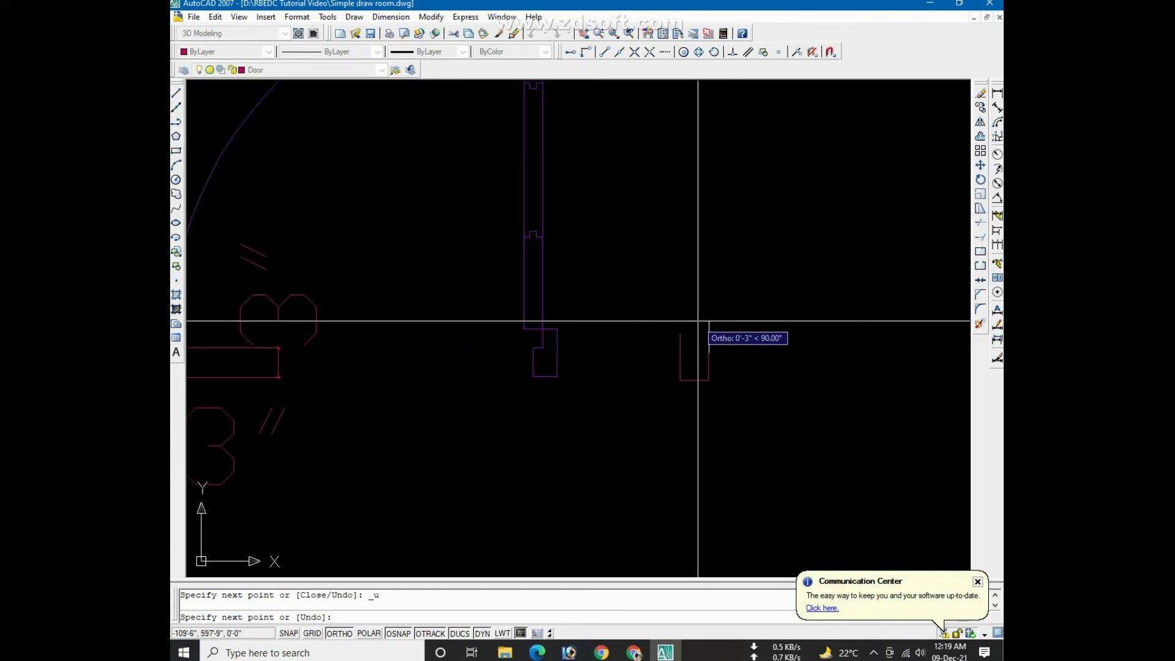
key(Escape)
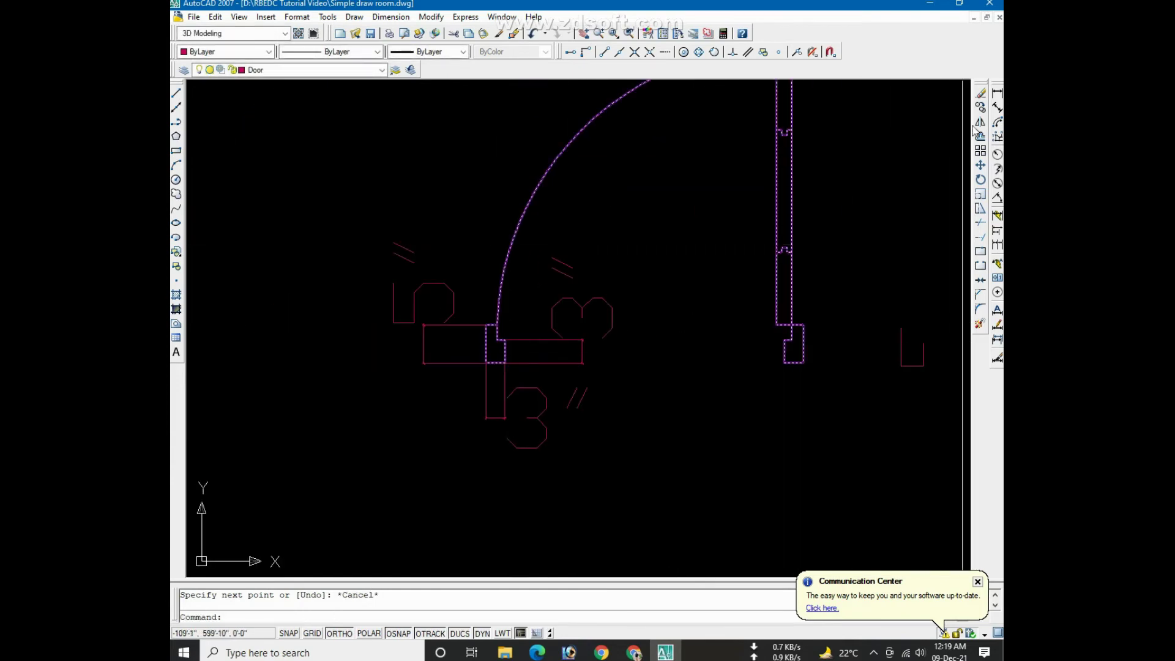
Start a linear dimension at the jamb, then cancel it
click(997, 93)
scroll(498, 357, up, 5)
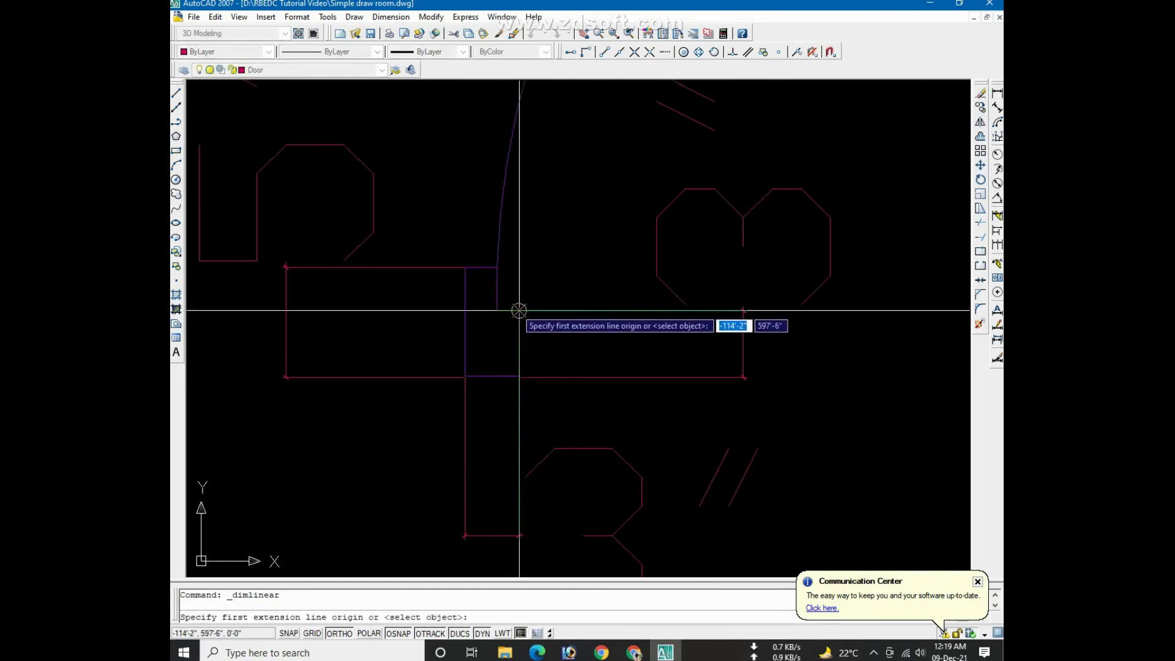
click(519, 310)
scroll(495, 310, down, 2)
key(Escape)
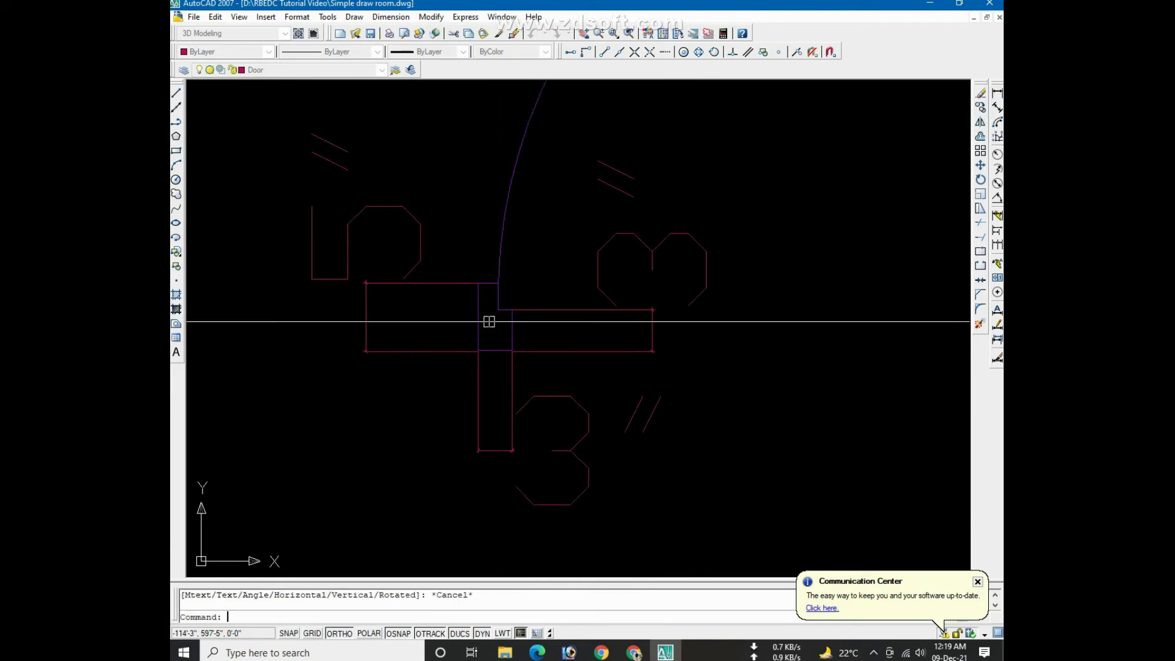
scroll(477, 324, down, 2)
scroll(664, 335, up, 5)
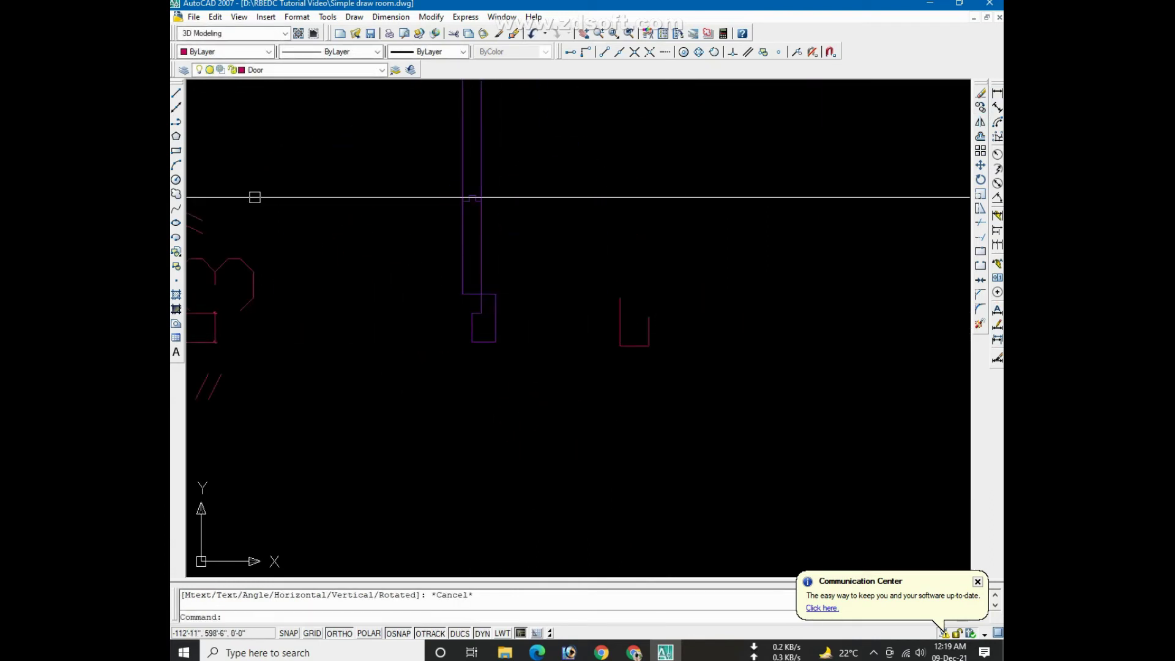
Draw a 1-unit horizontal segment and a vertical line extending above the jamb shape
click(177, 93)
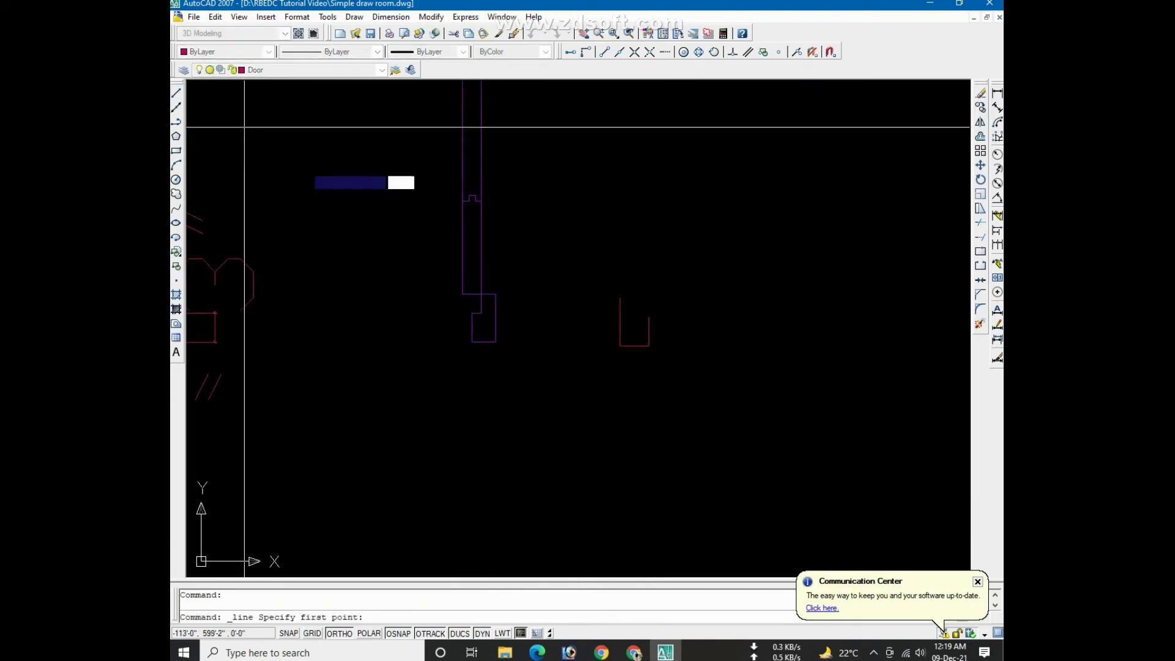
click(647, 317)
scroll(640, 317, up, 3)
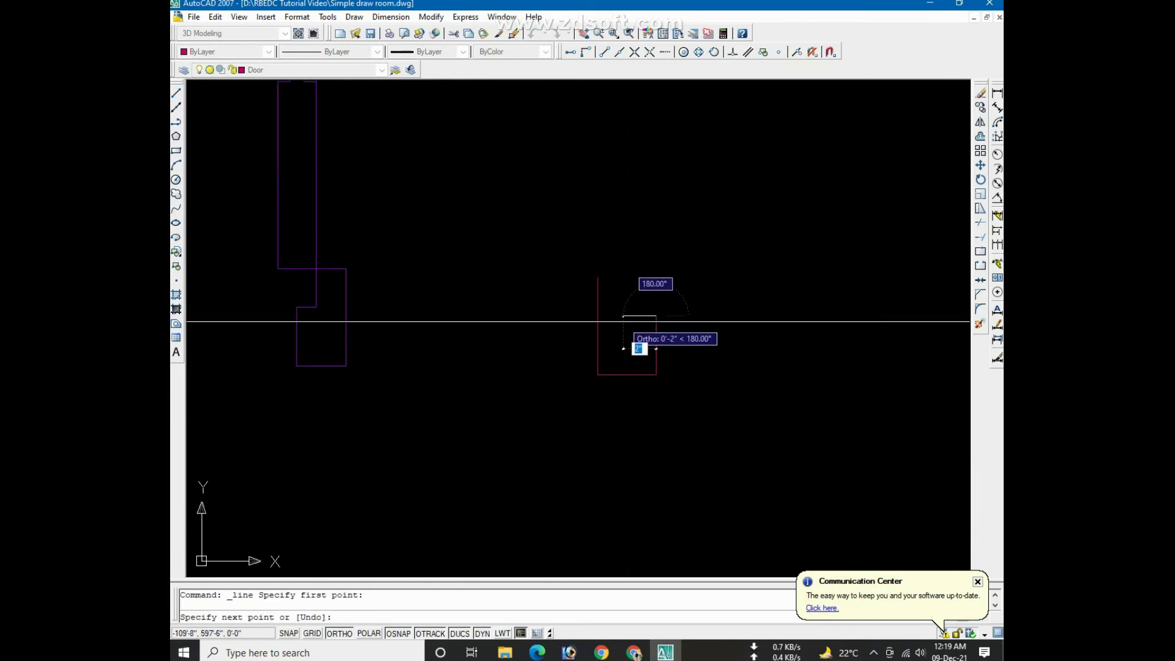
text(1)
key(Return)
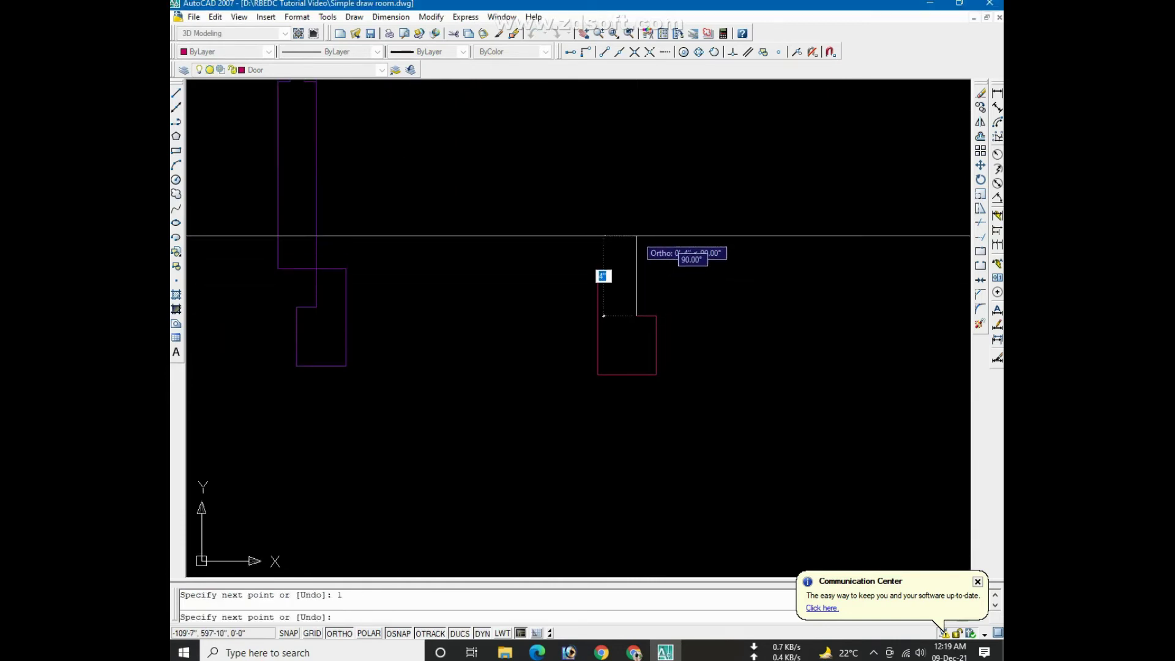
click(636, 235)
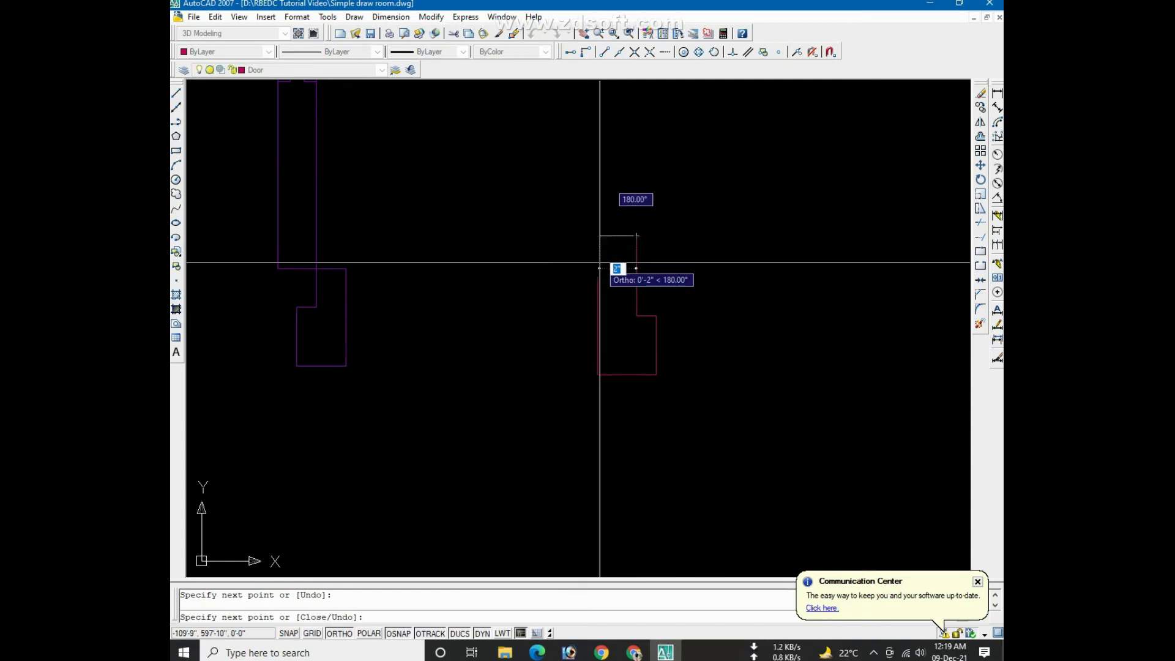
key(Return)
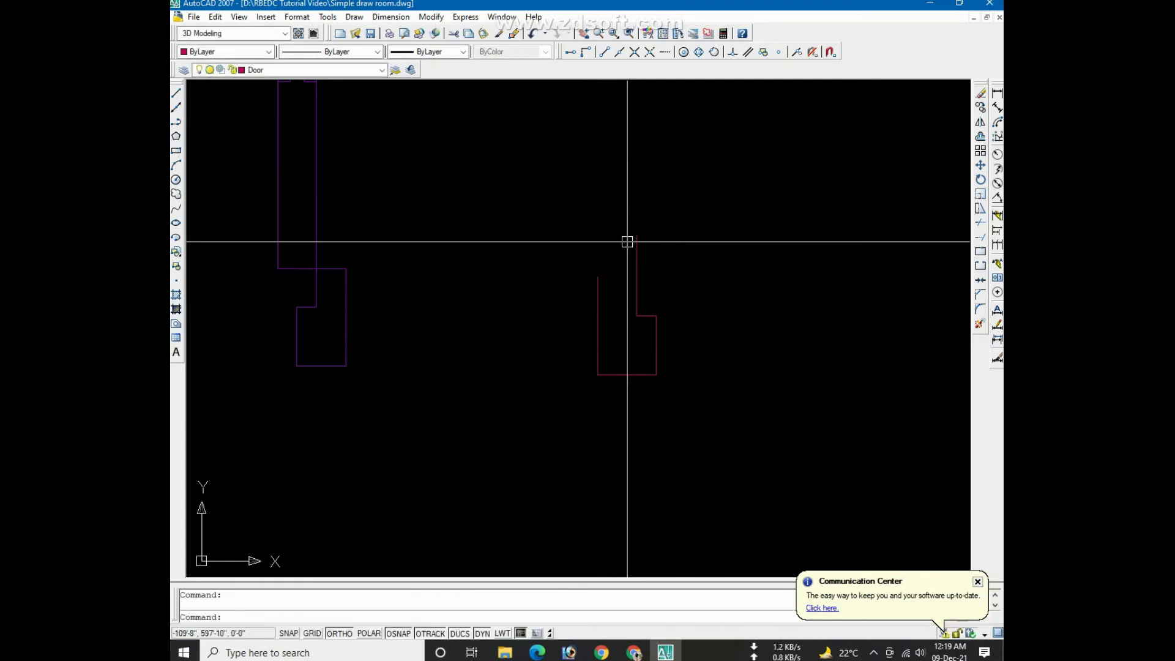
right_click(581, 207)
click(600, 216)
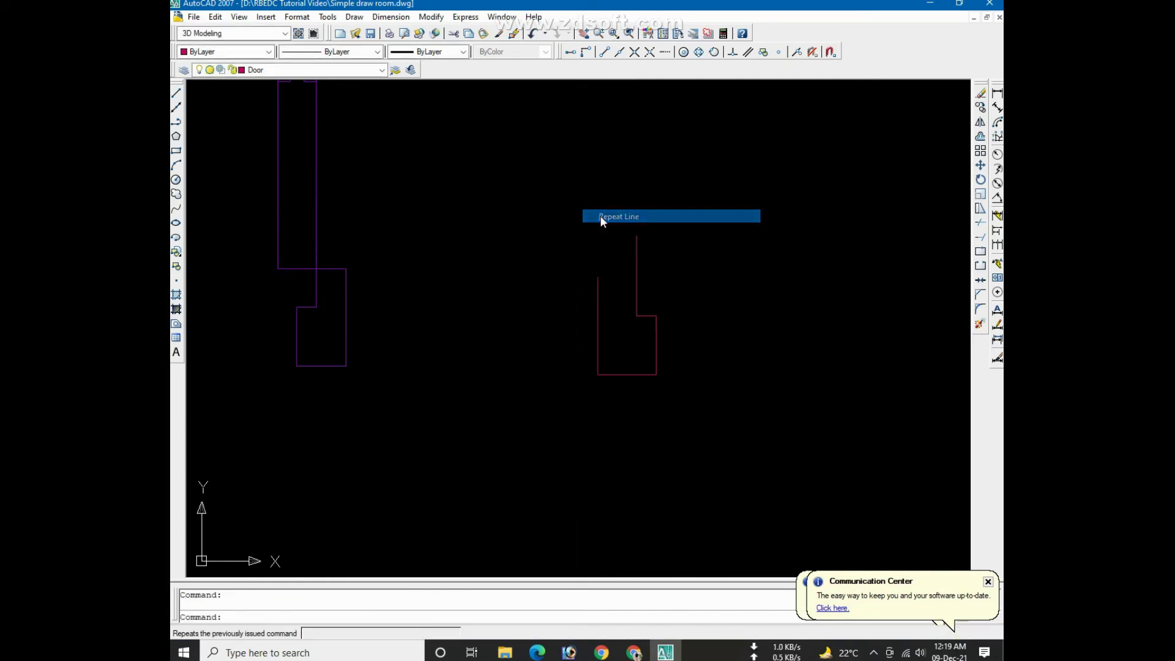
click(598, 278)
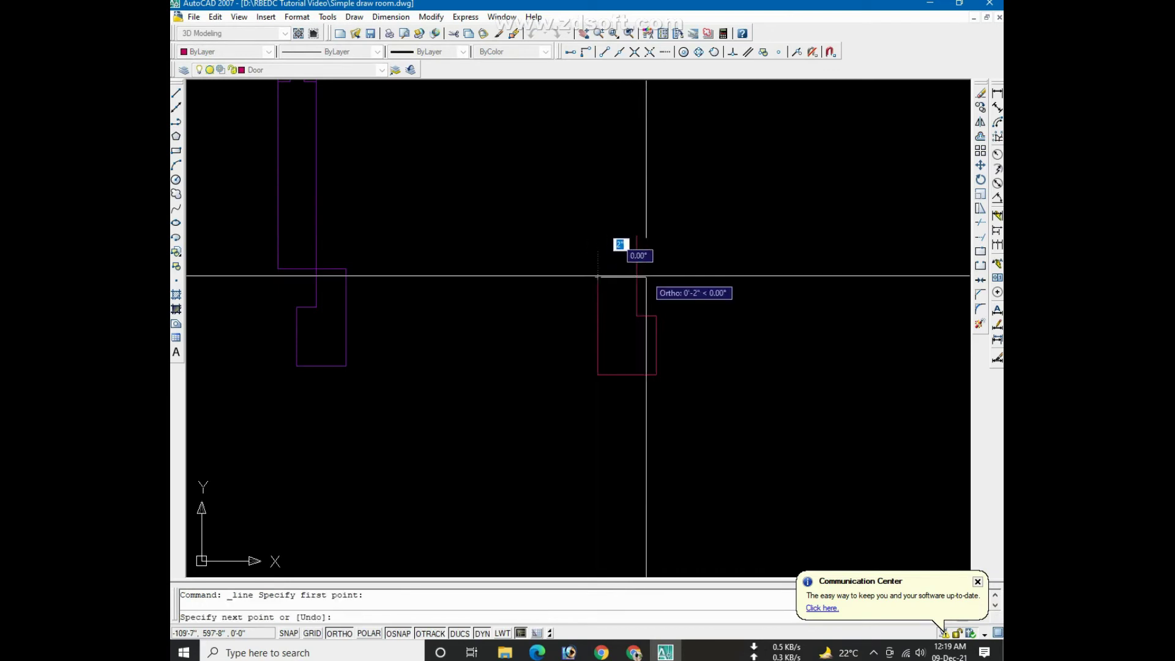
key(Escape)
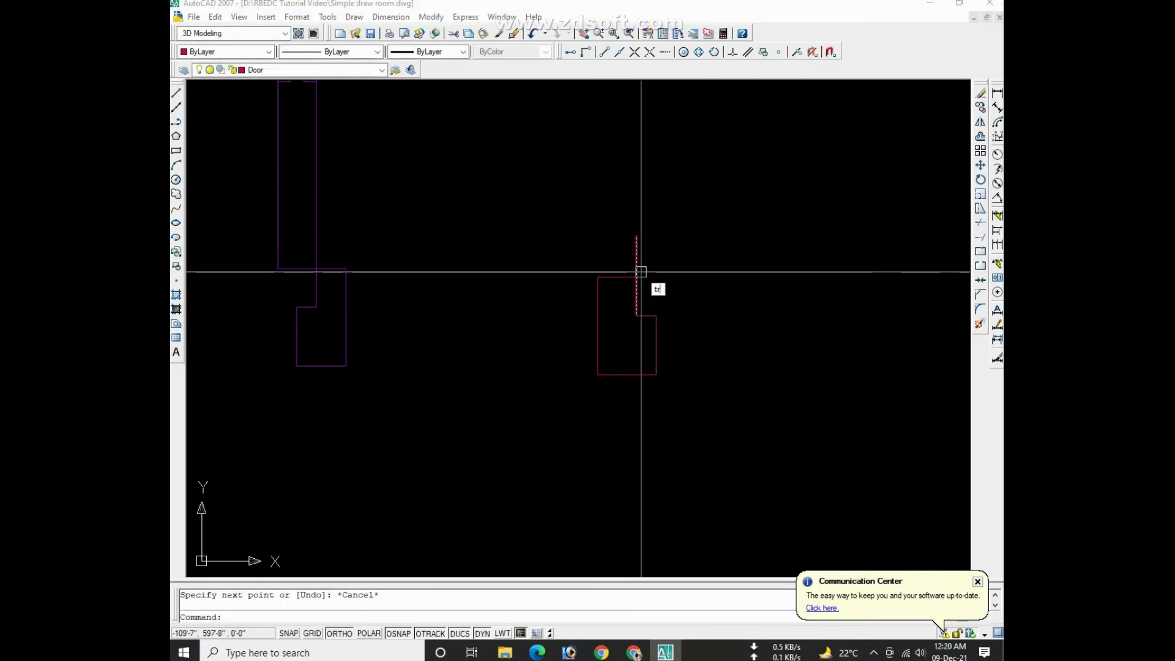
Trim the excess vertical line above the jamb shape to leave the notch
text(tr)
key(Return)
scroll(642, 275, up, 2)
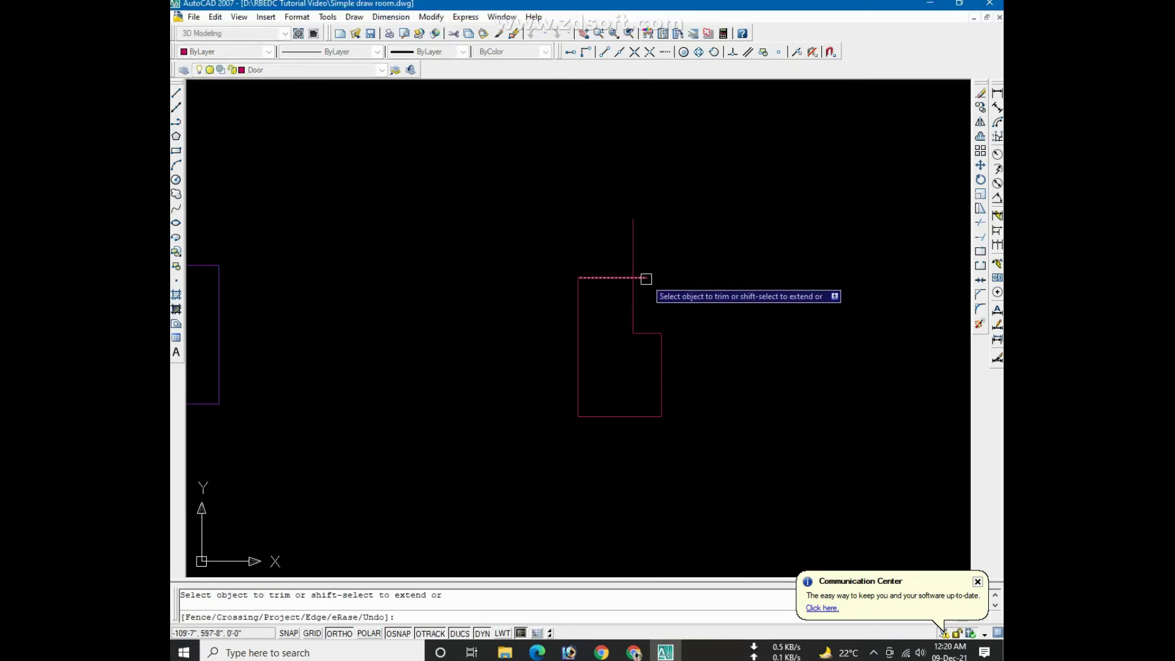
click(632, 251)
scroll(597, 318, down, 4)
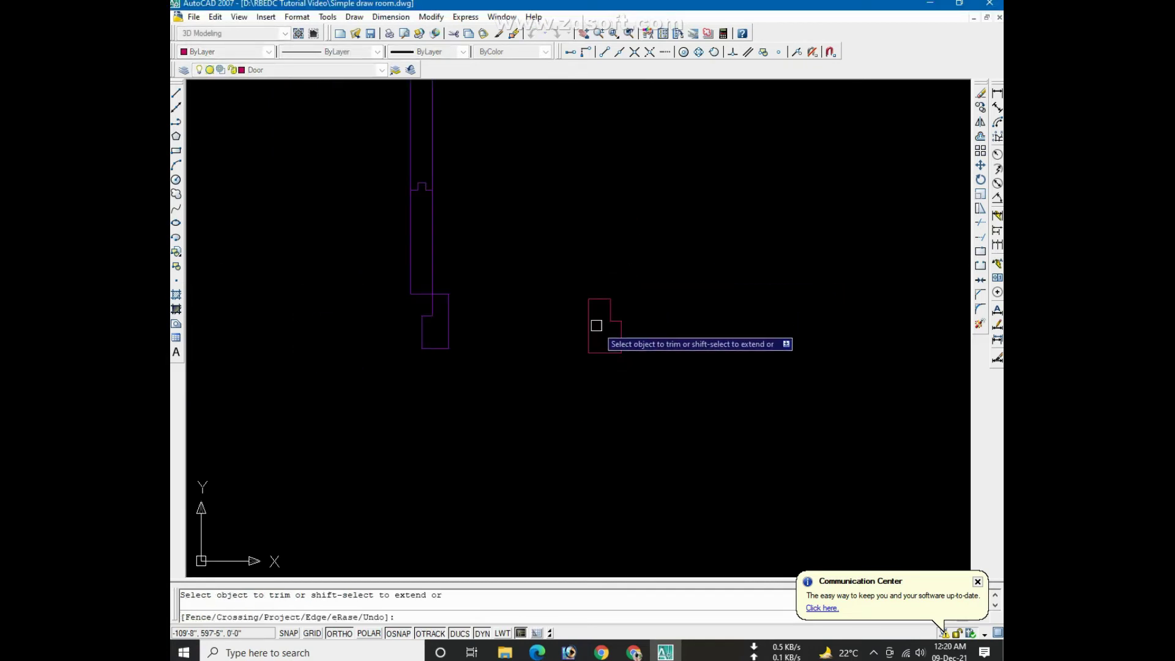
right_click(624, 245)
click(640, 252)
scroll(597, 412, down, 3)
scroll(596, 412, up, 1)
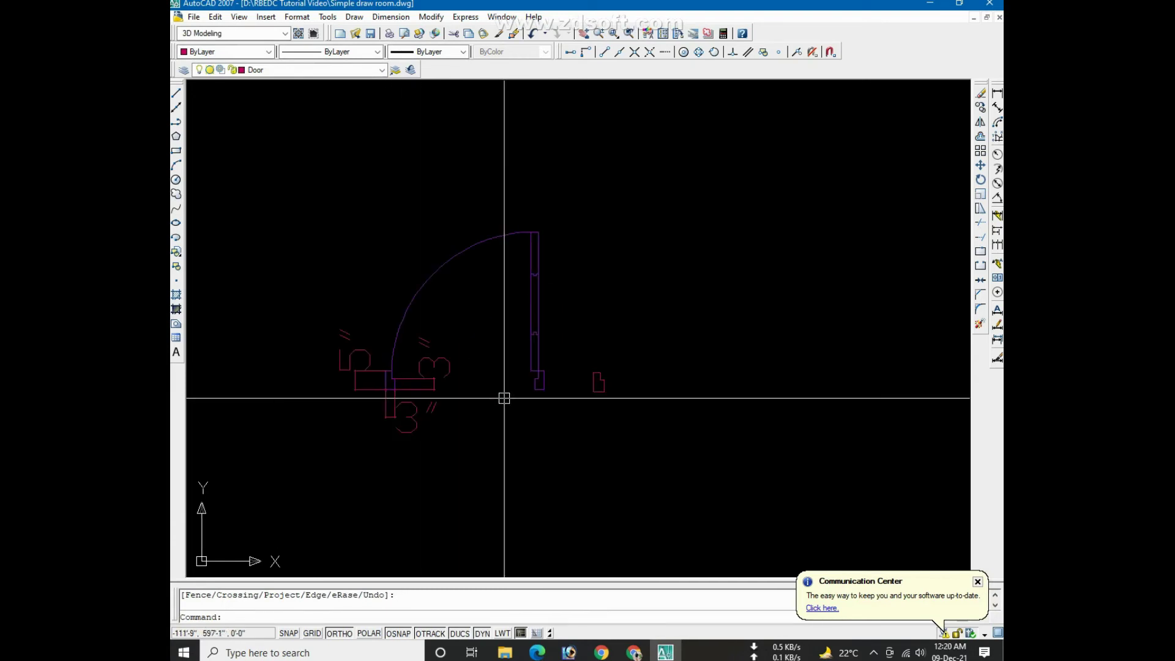
Copy the notched red jamb shape 3 units to the right
click(645, 304)
click(629, 396)
scroll(559, 404, up, 2)
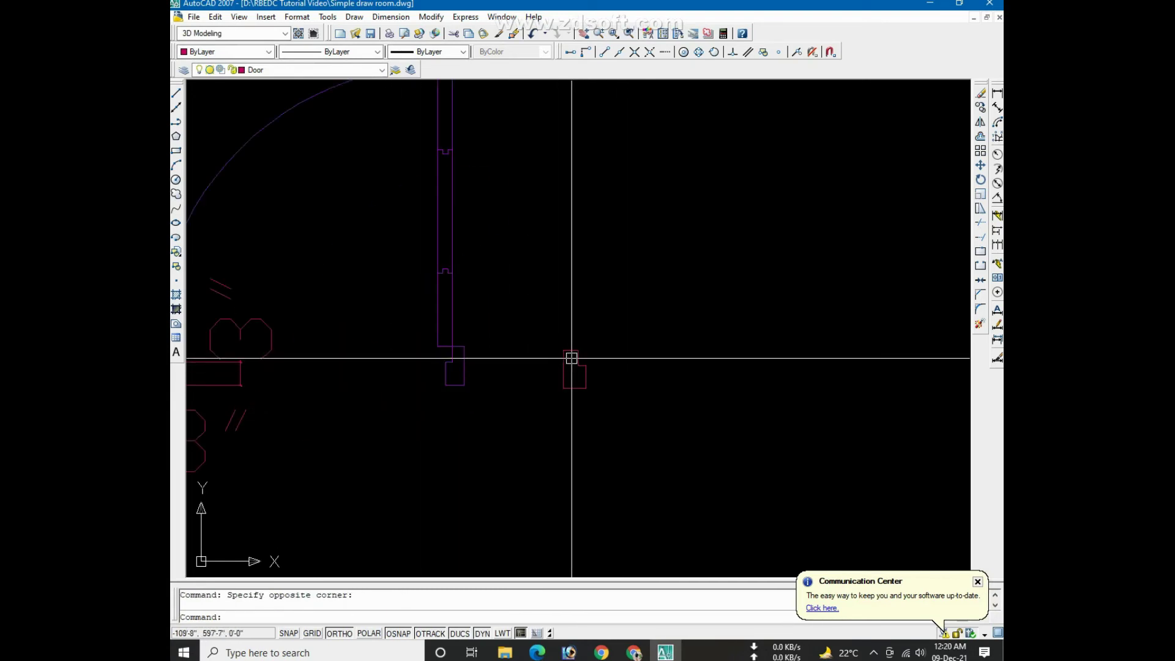
click(541, 413)
click(597, 337)
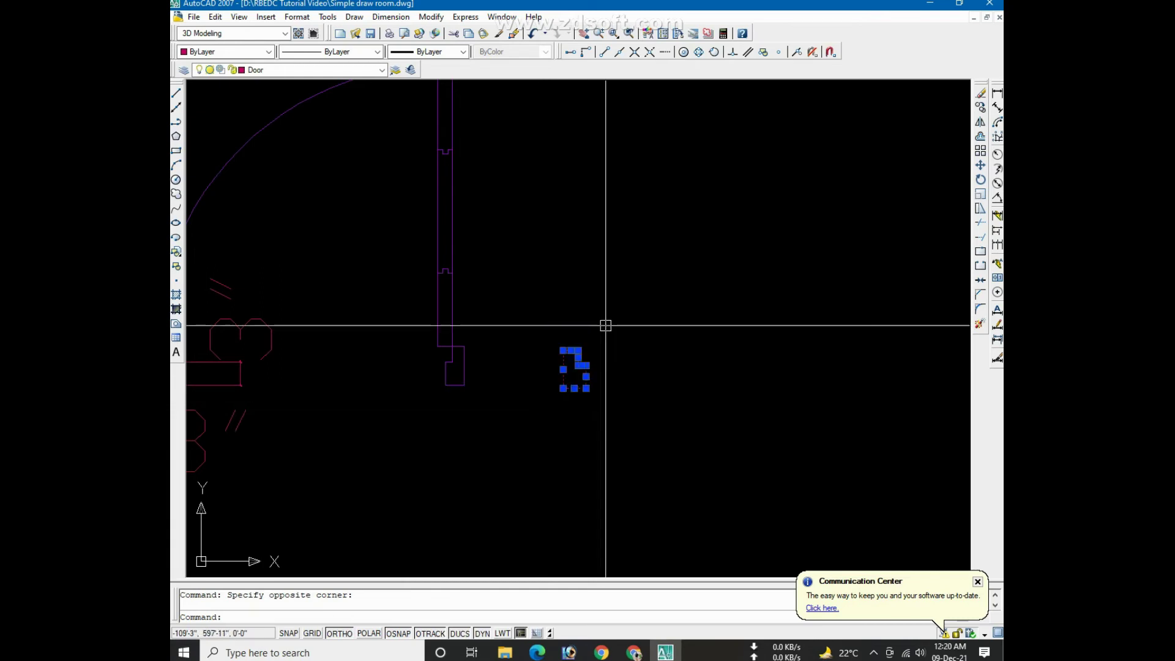
click(980, 108)
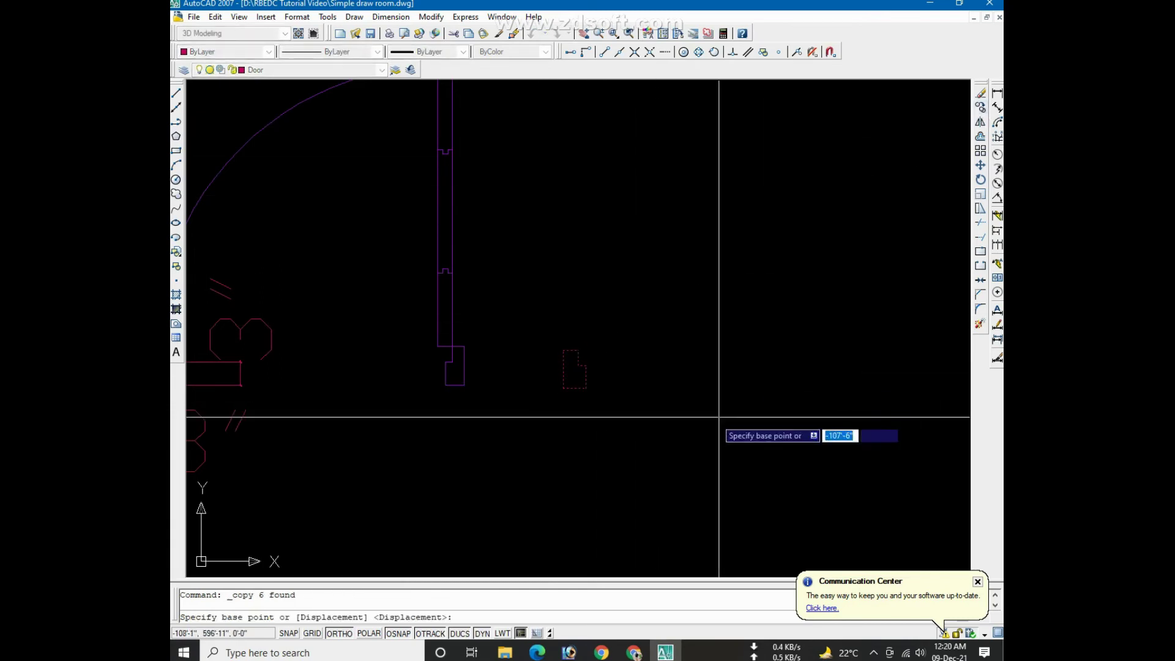
click(612, 417)
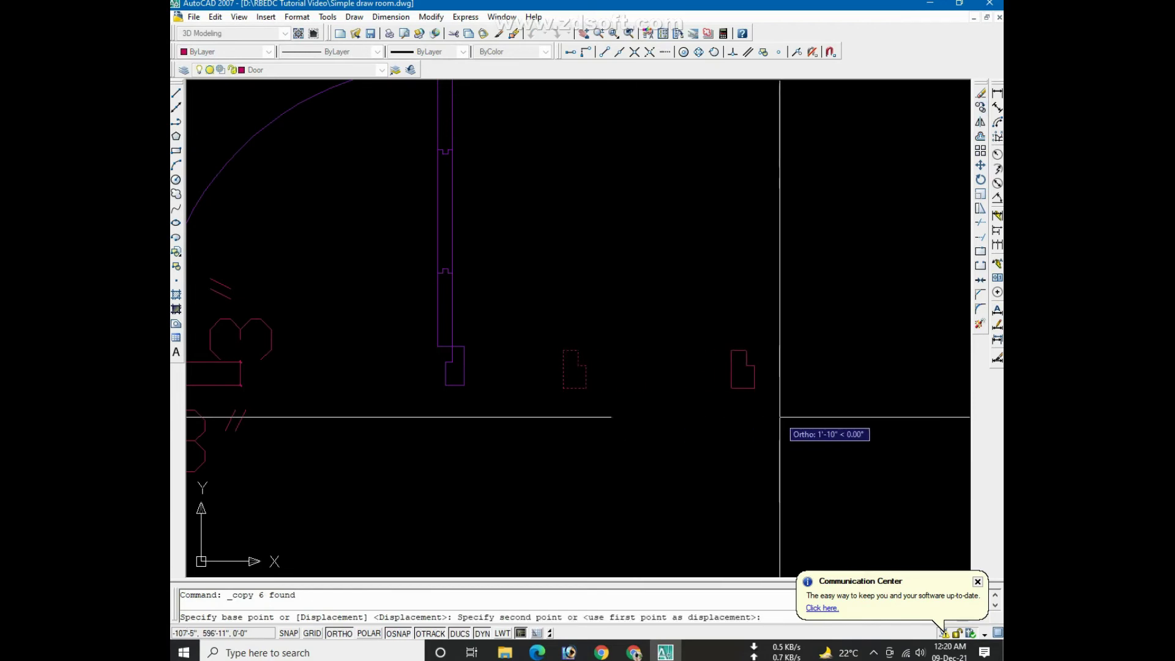
text(3'6)
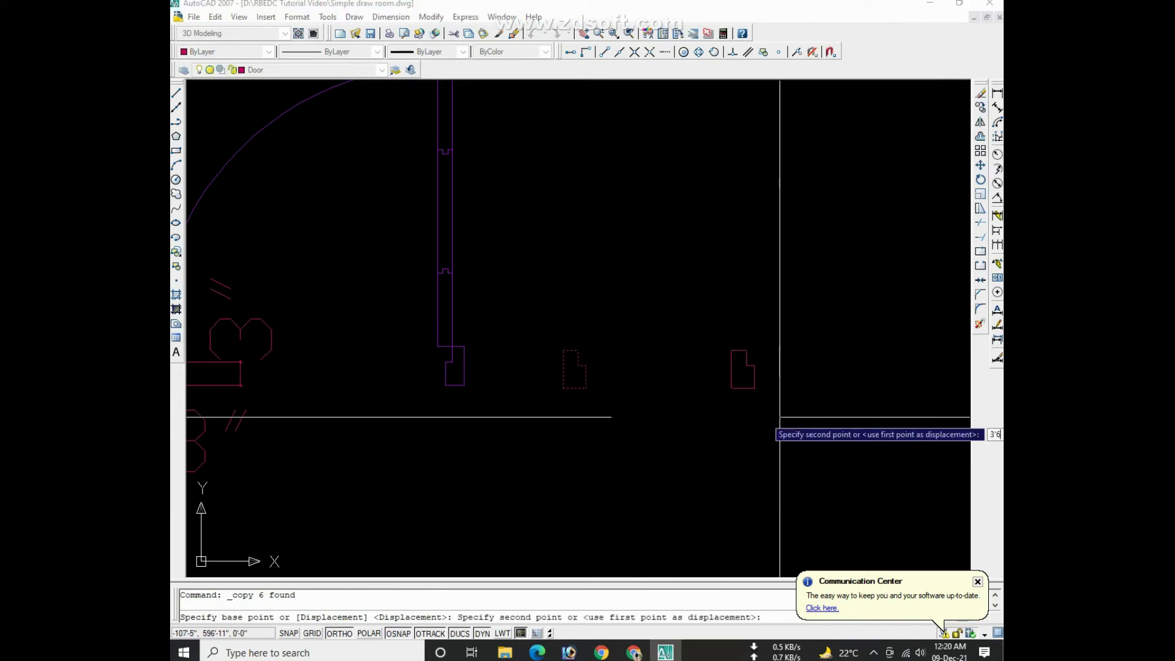
key(Return)
key(Return)
scroll(669, 433, down, 2)
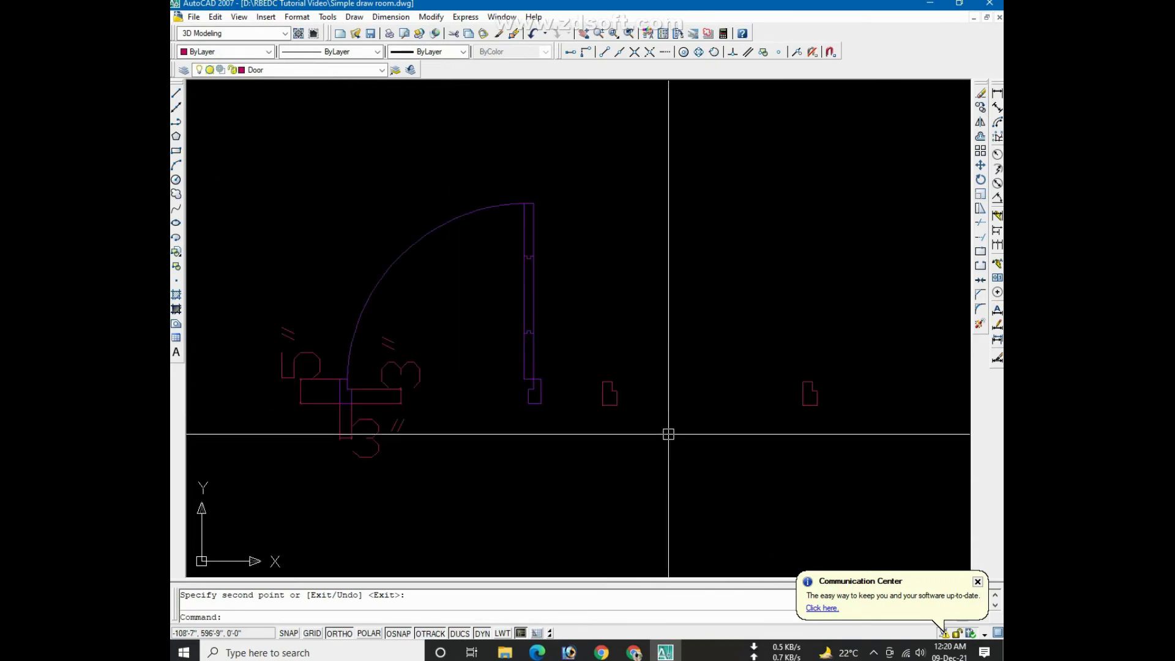
scroll(622, 367, down, 1)
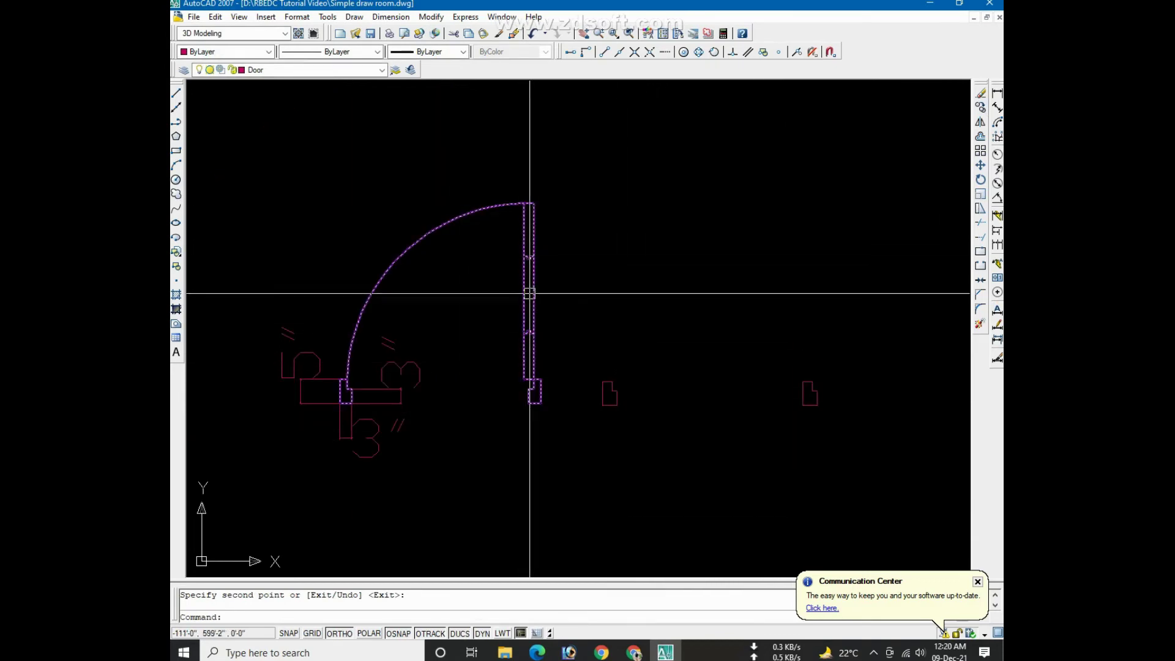
scroll(631, 366, up, 2)
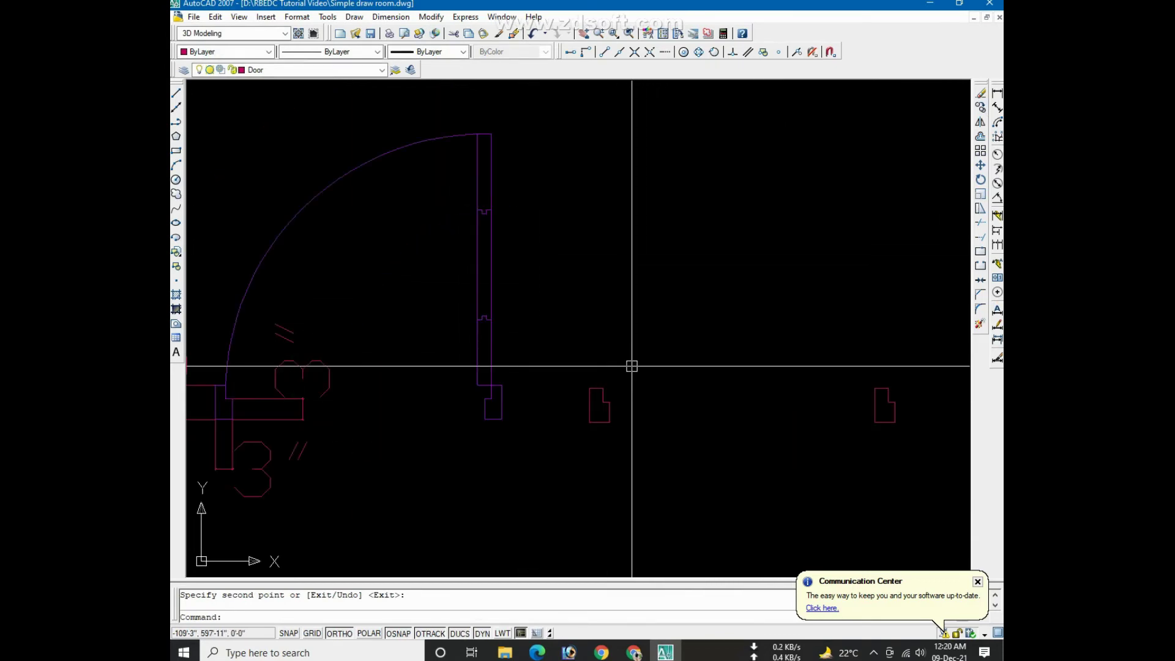
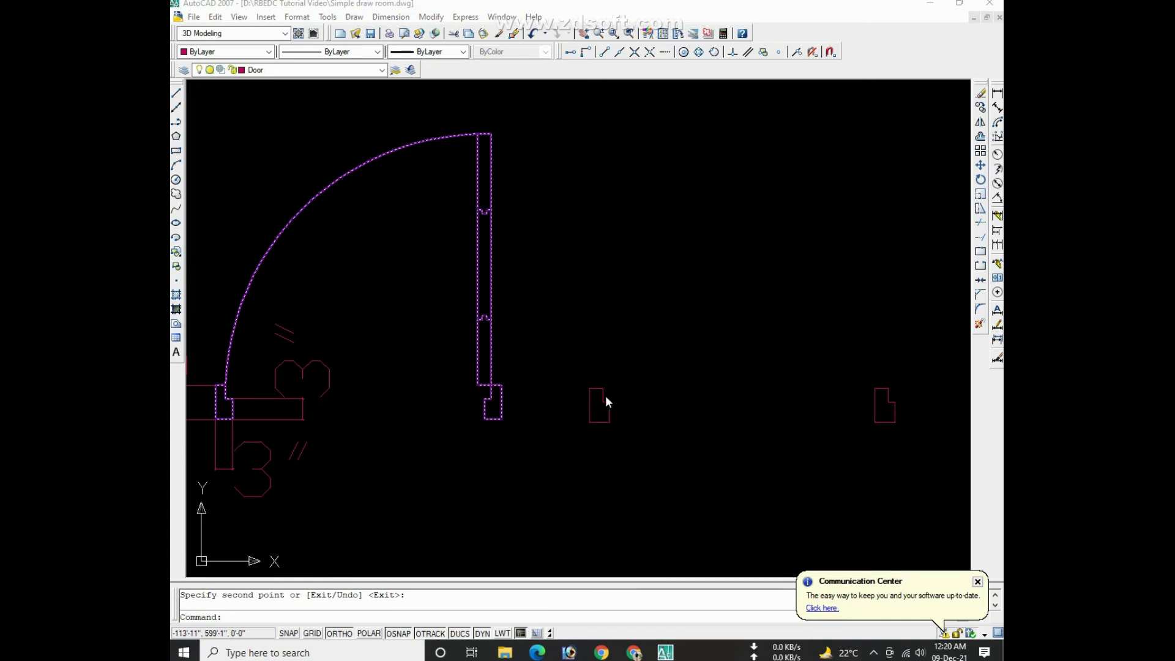
Zoom to the second jamb and draw a 3'4" door-leaf line straight up from its corner
scroll(614, 395, up, 1)
scroll(614, 398, up, 1)
scroll(612, 394, up, 1)
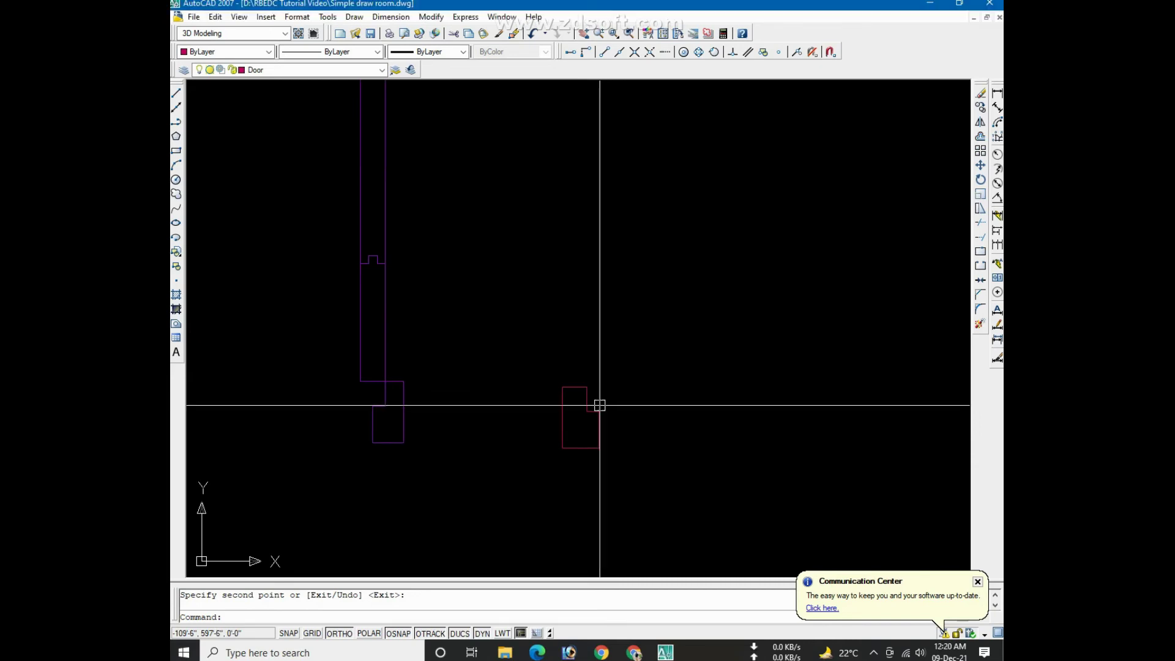
scroll(598, 406, up, 1)
scroll(600, 408, up, 1)
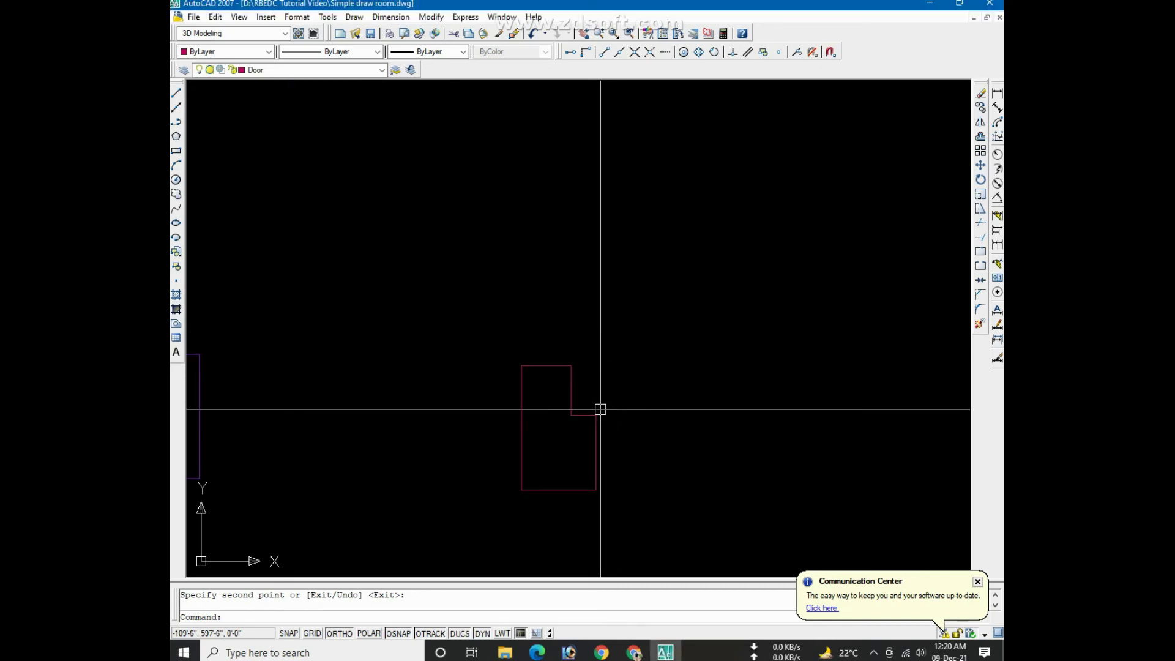
scroll(573, 409, up, 1)
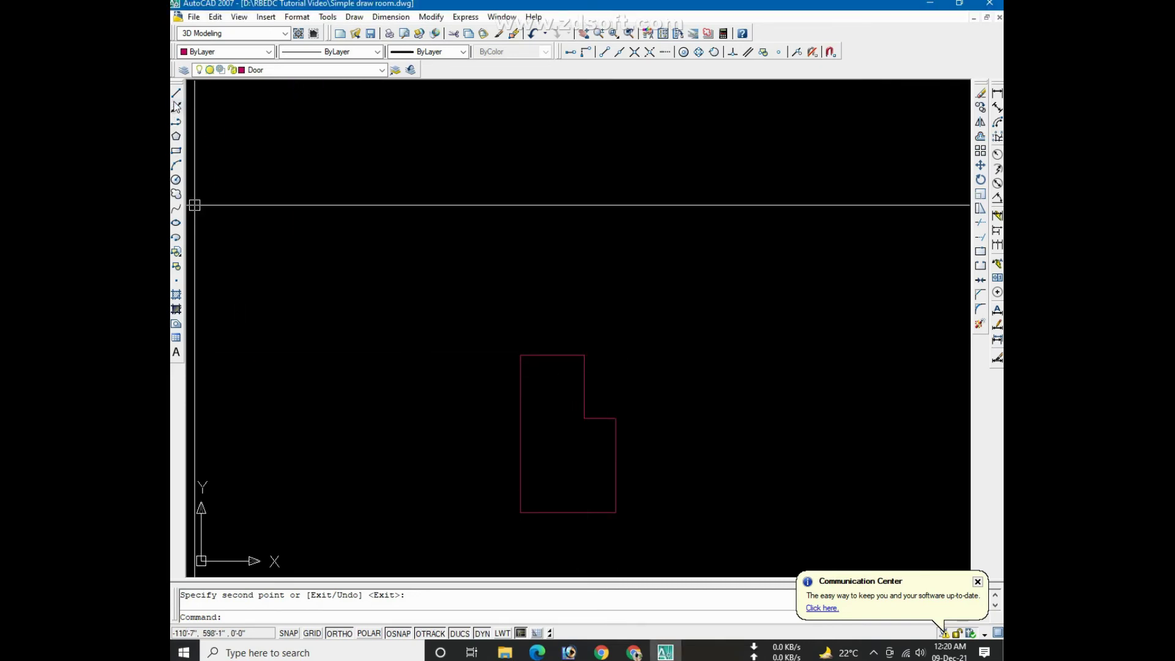
click(176, 95)
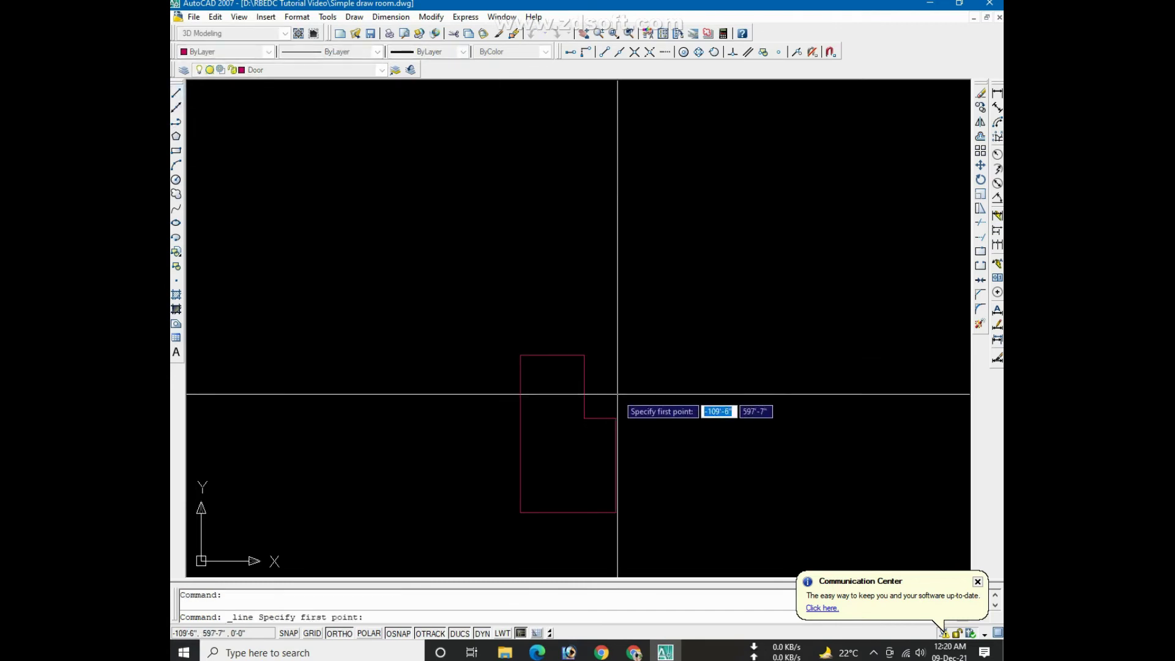
click(585, 353)
scroll(584, 355, down, 3)
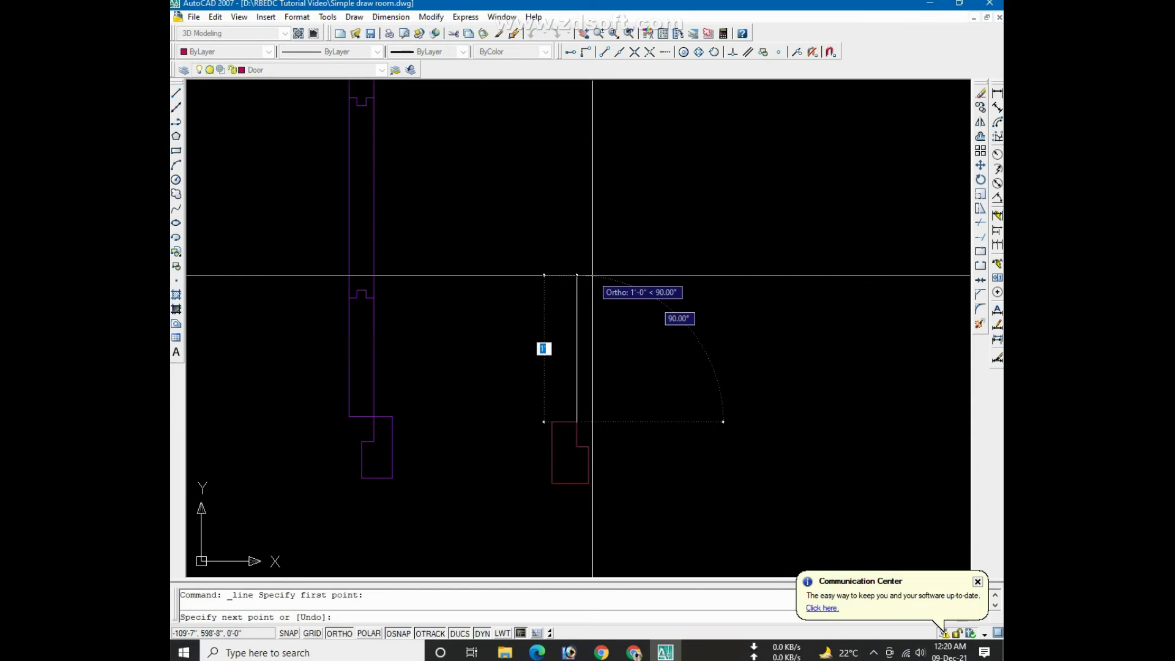
text(3'4)
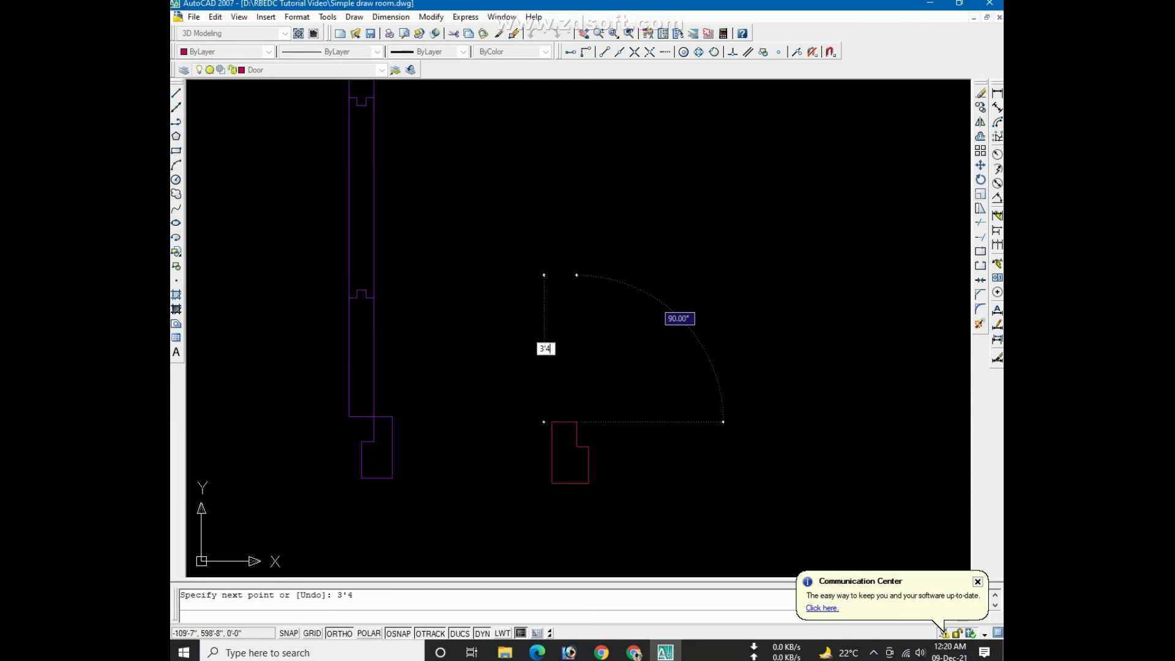
key(Return)
key(Return)
scroll(596, 380, down, 3)
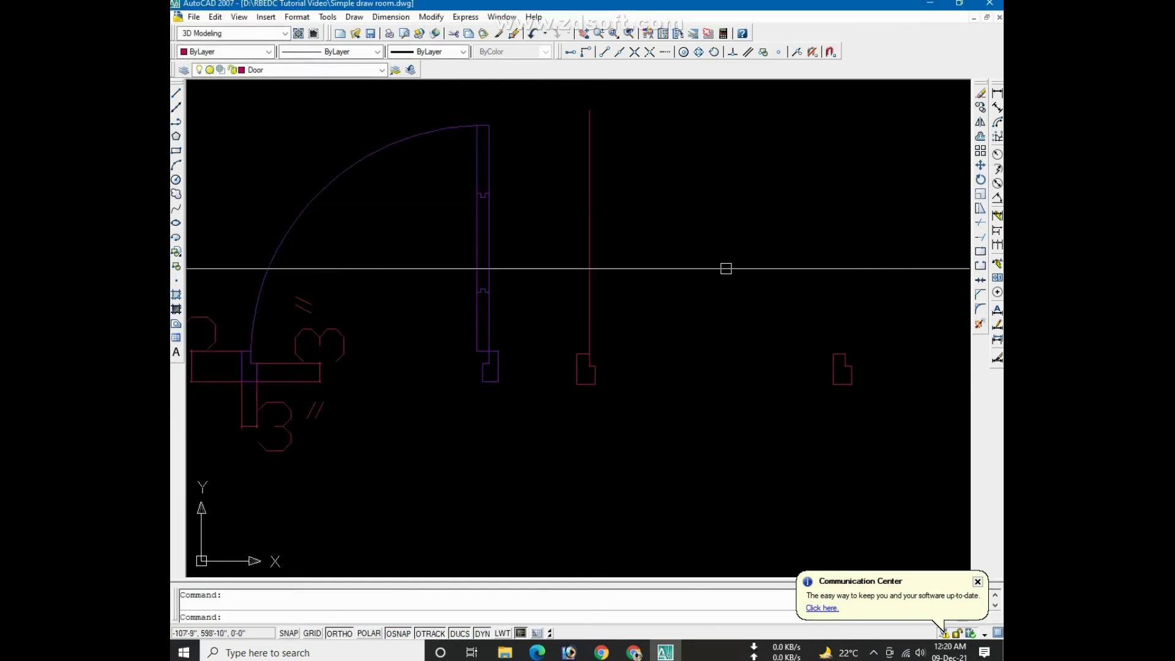
Measure the new leaf line with a linear dimension, which reads 3'-9"
click(997, 95)
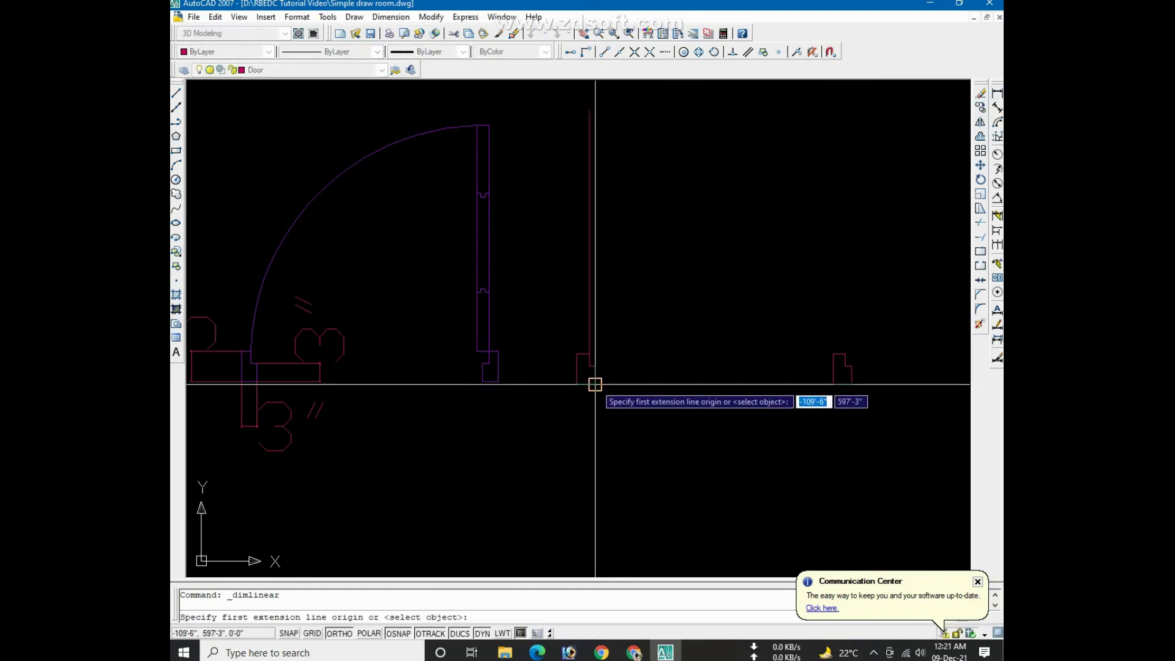
scroll(596, 383, down, 2)
click(592, 213)
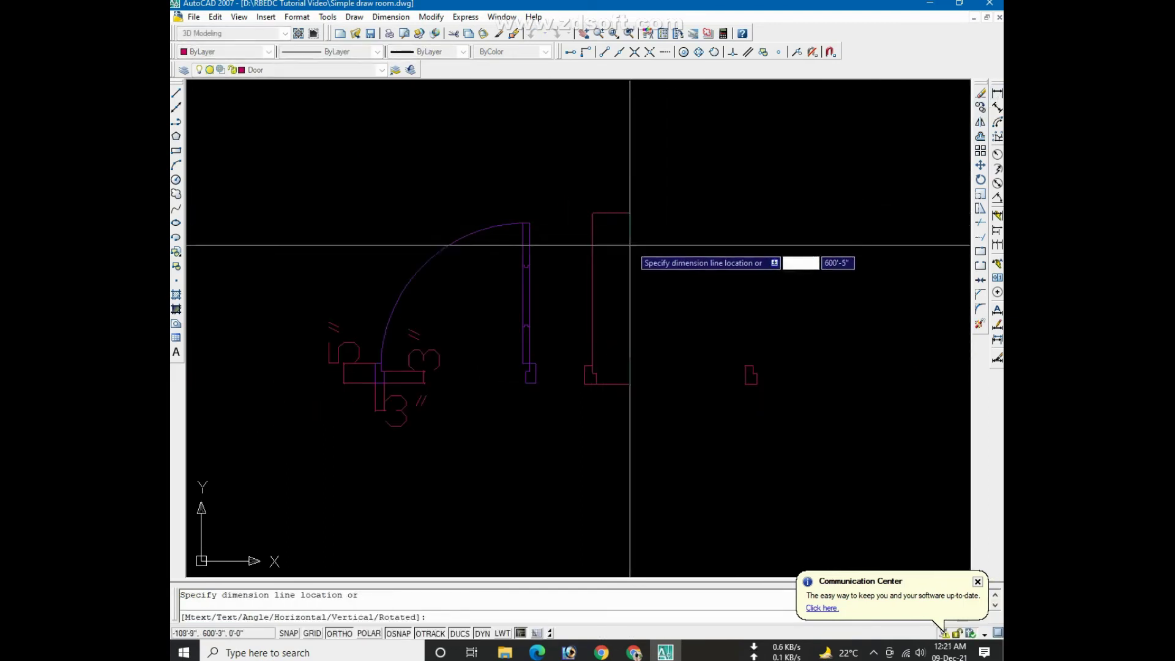
click(642, 253)
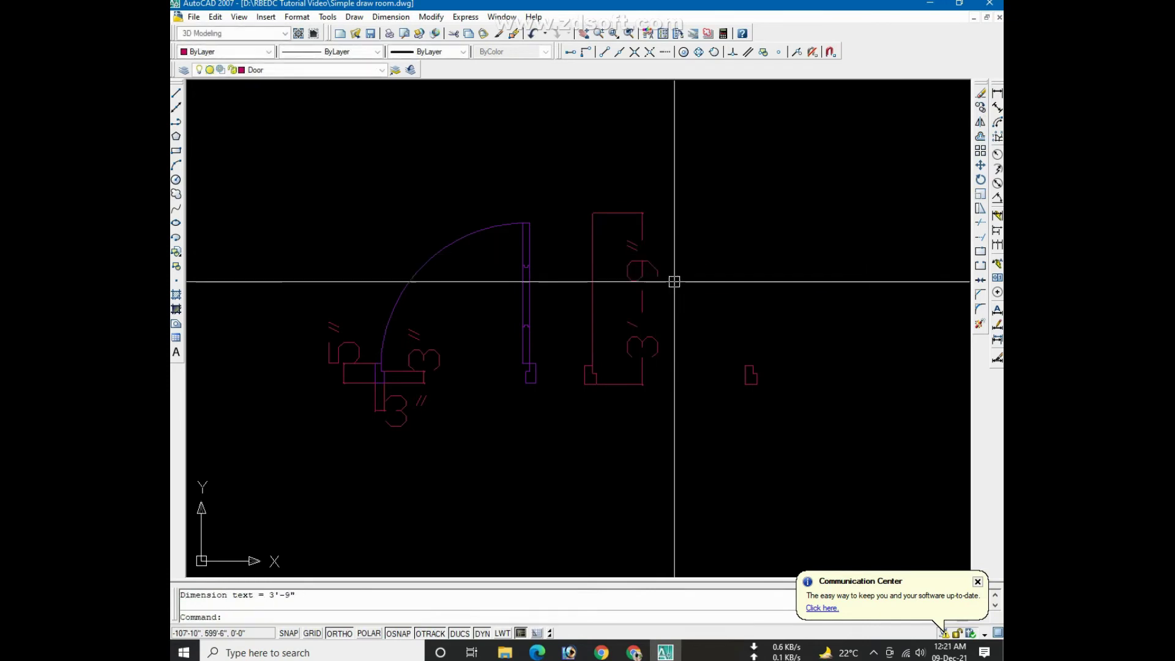
click(665, 246)
key(Escape)
Erase the 3'-9" dimension and the too-long vertical line above the jamb
scroll(652, 262, up, 2)
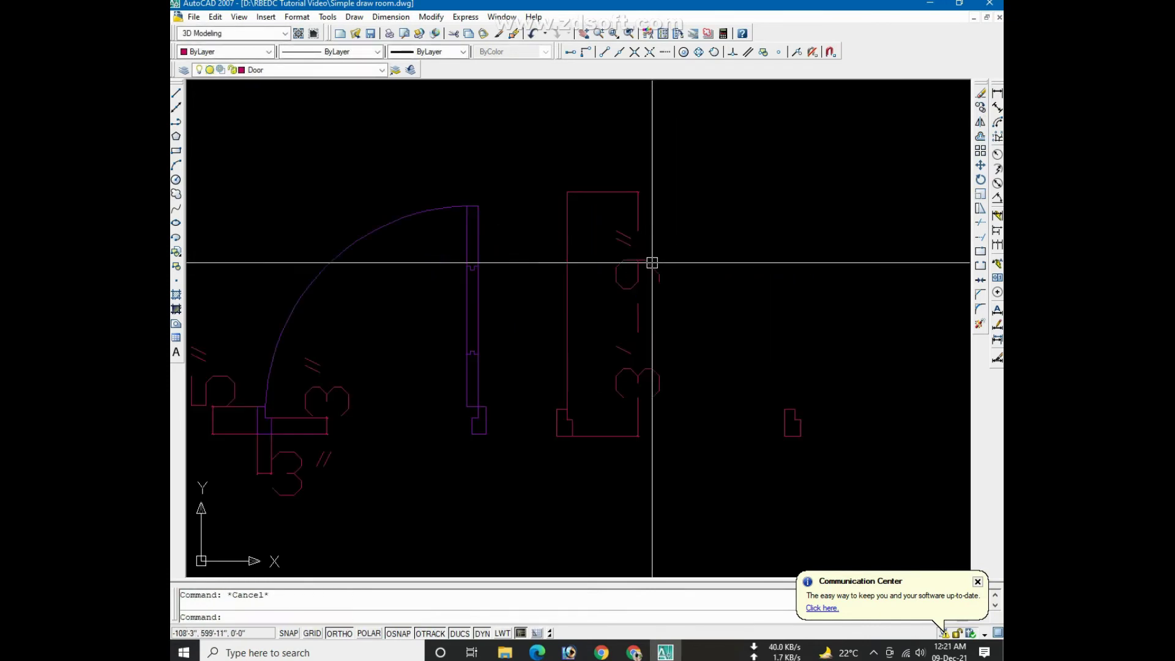
click(652, 263)
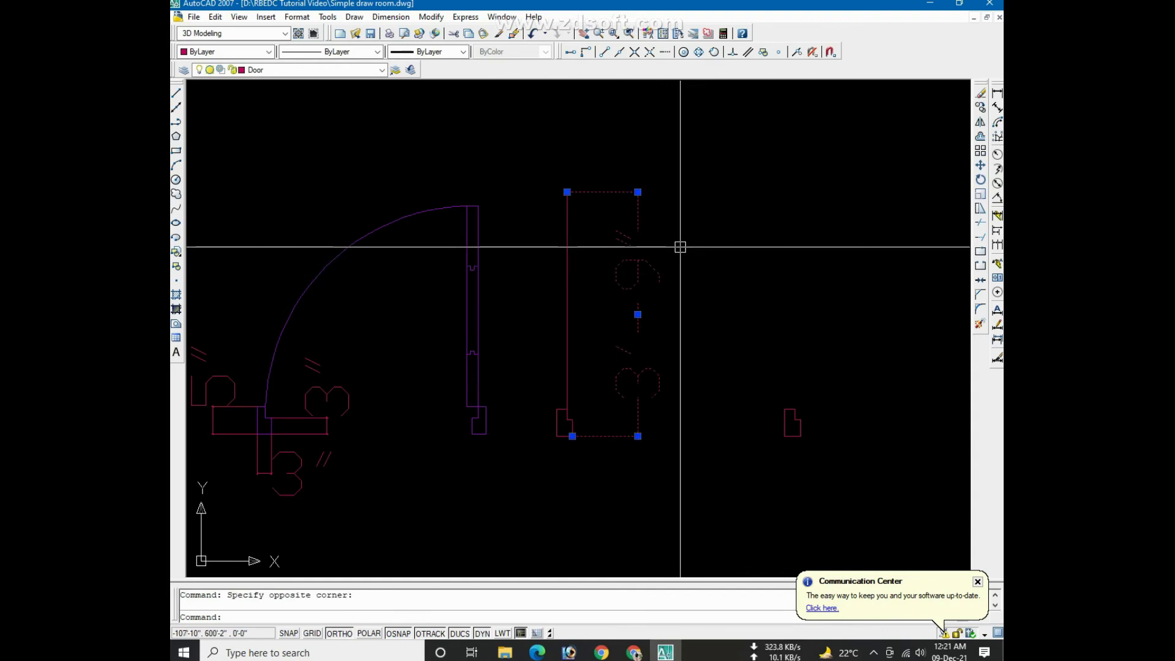
key(Delete)
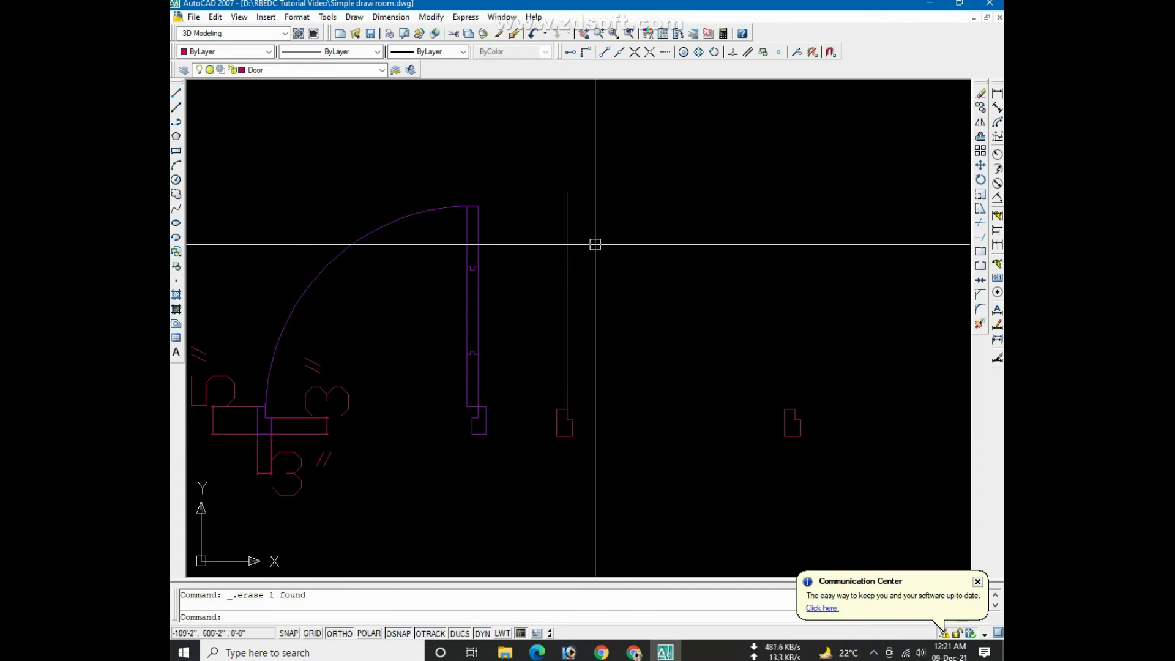
drag(594, 244, 550, 241)
key(Delete)
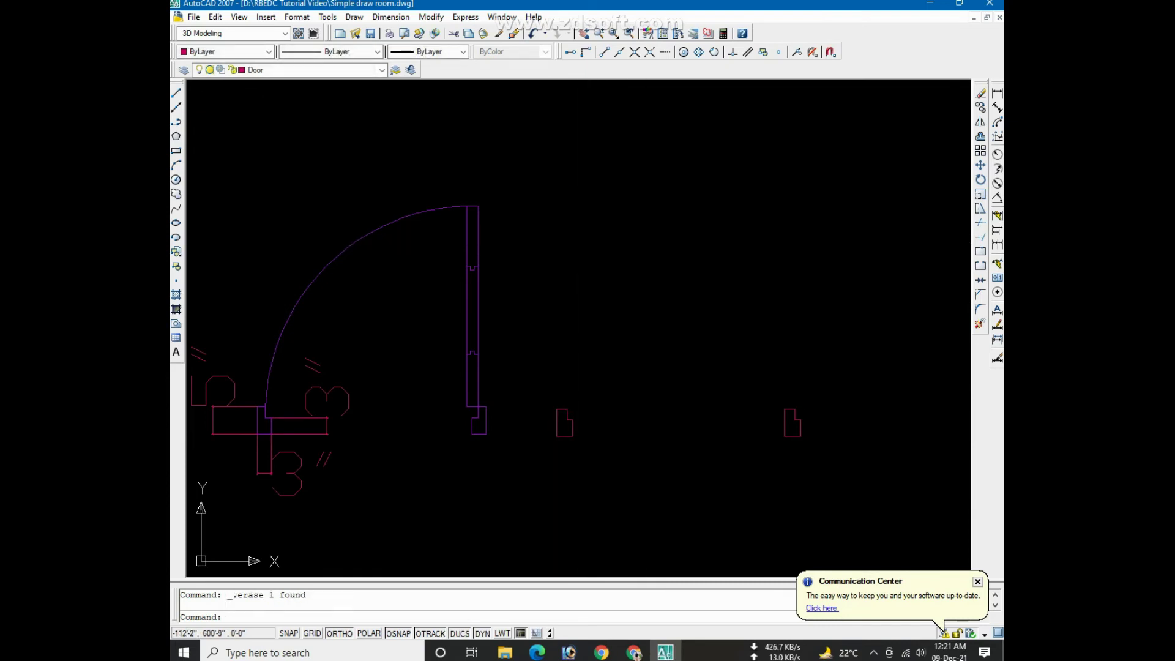
Redraw the leaf line at 3'1 from the jamb corner and check it with an unplaced dimension
click(177, 92)
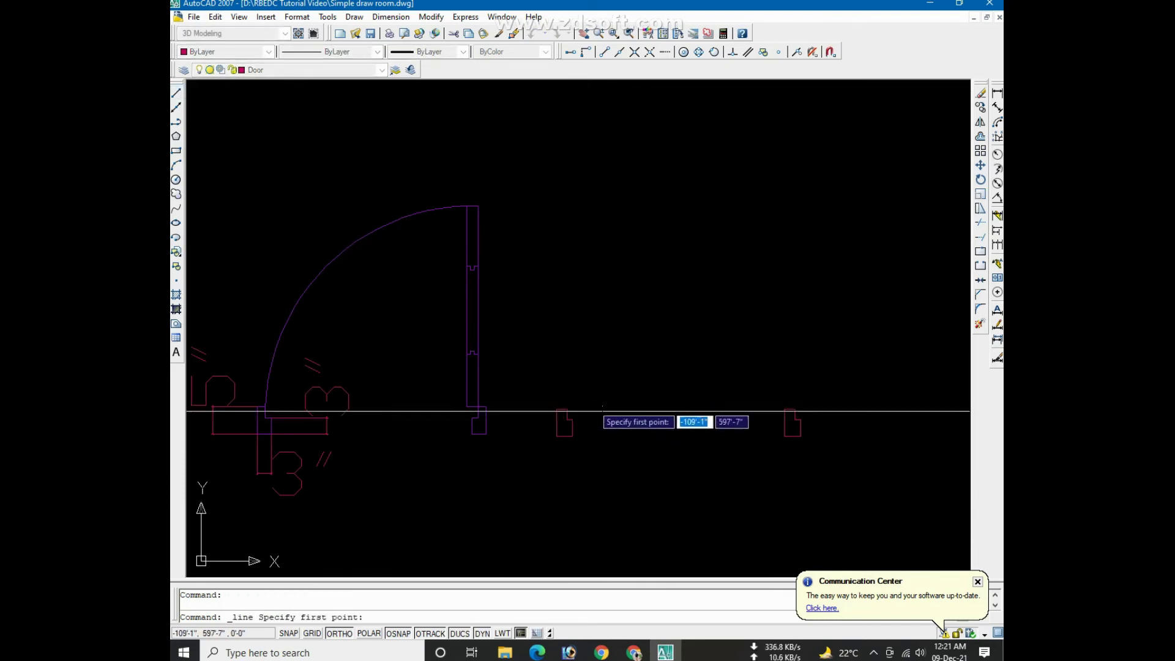
click(567, 409)
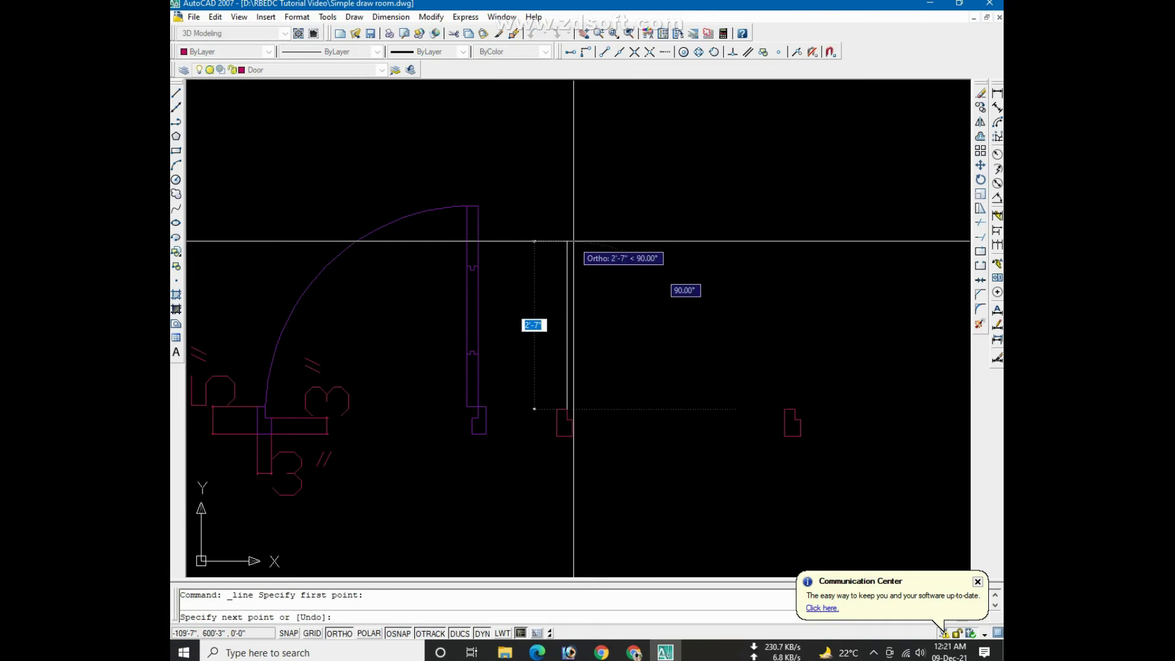
text(3'1)
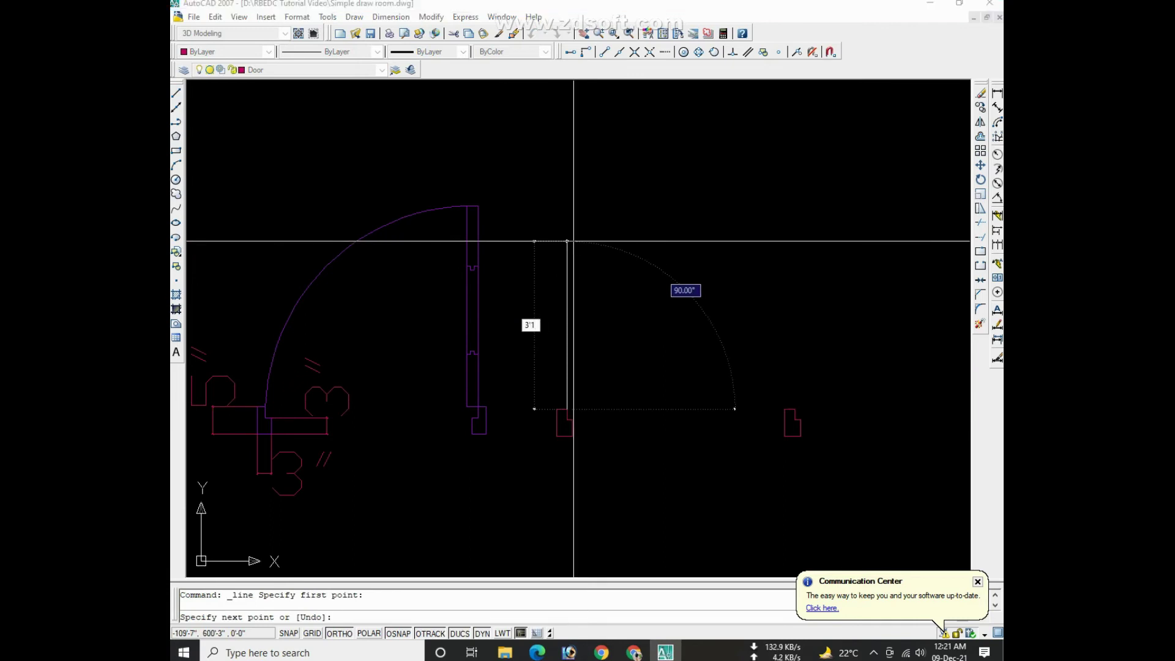
key(Return)
key(Return)
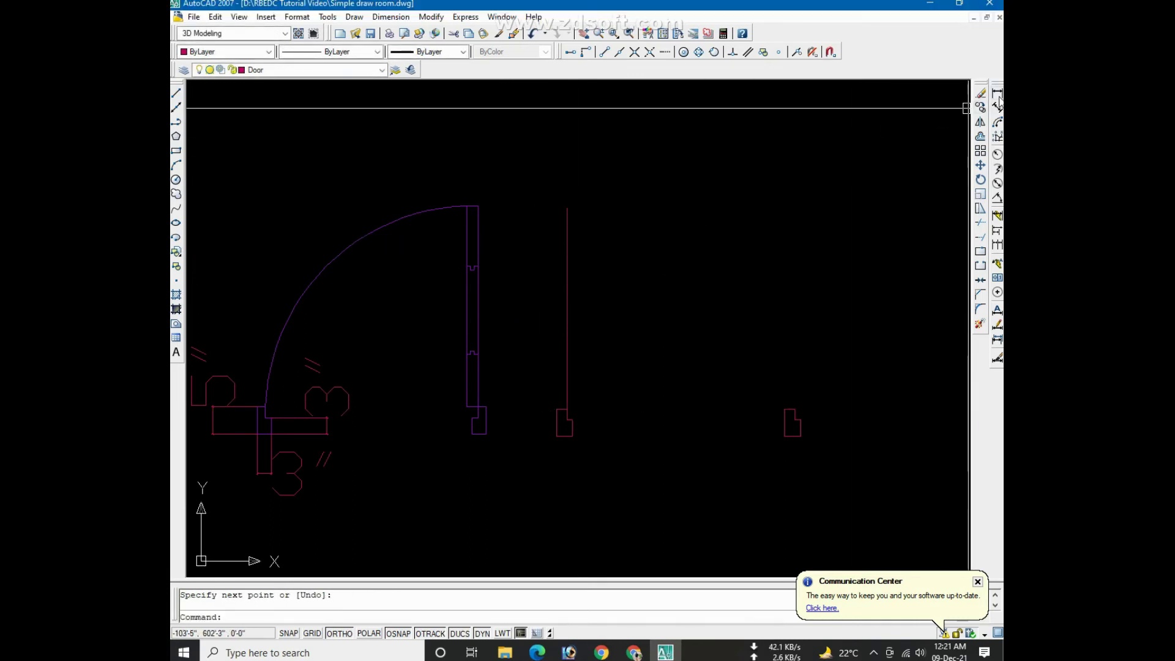
click(997, 93)
click(572, 436)
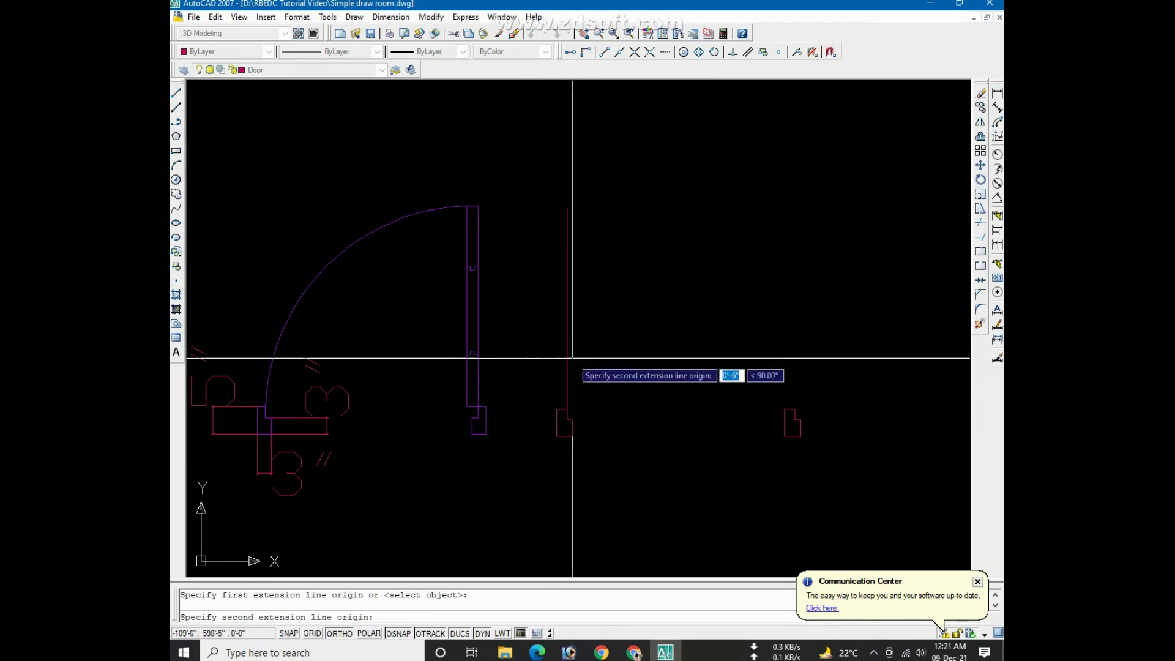
click(567, 208)
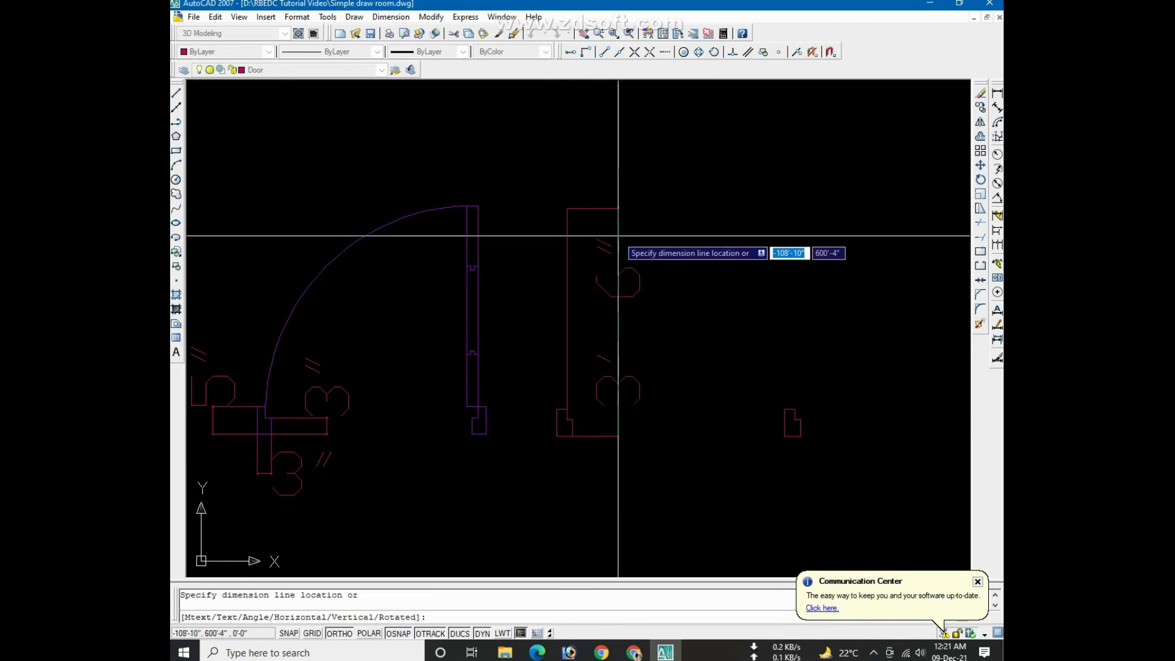
key(Escape)
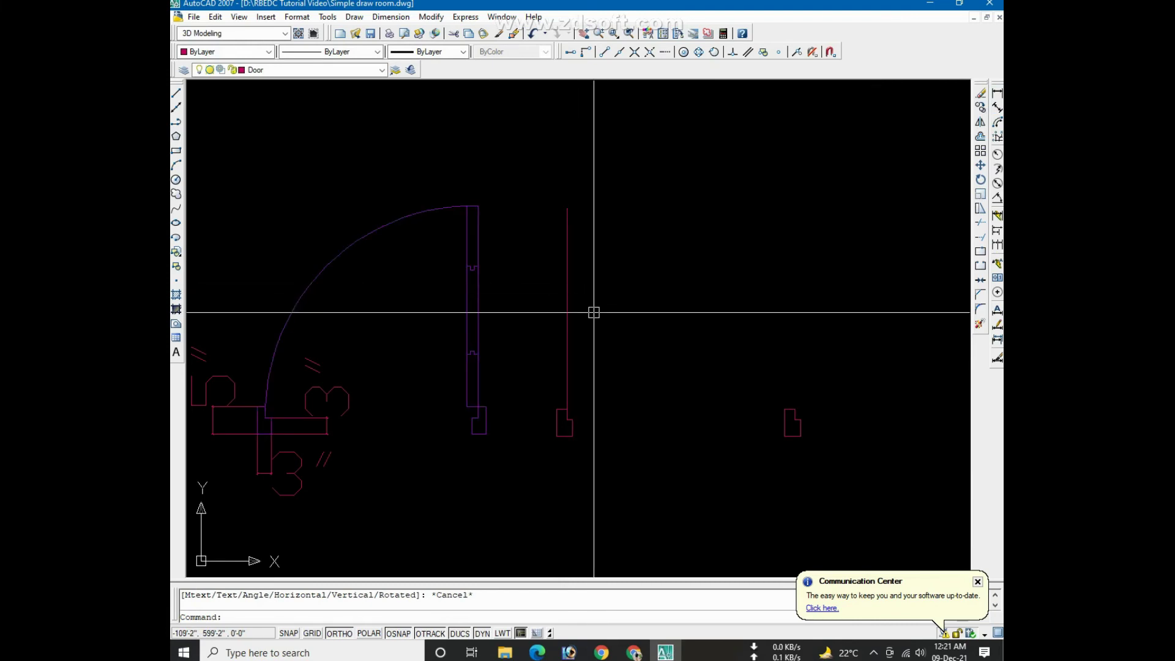
Offset the vertical leaf line 2" to the right to form a double-line panel
text(o)
key(Return)
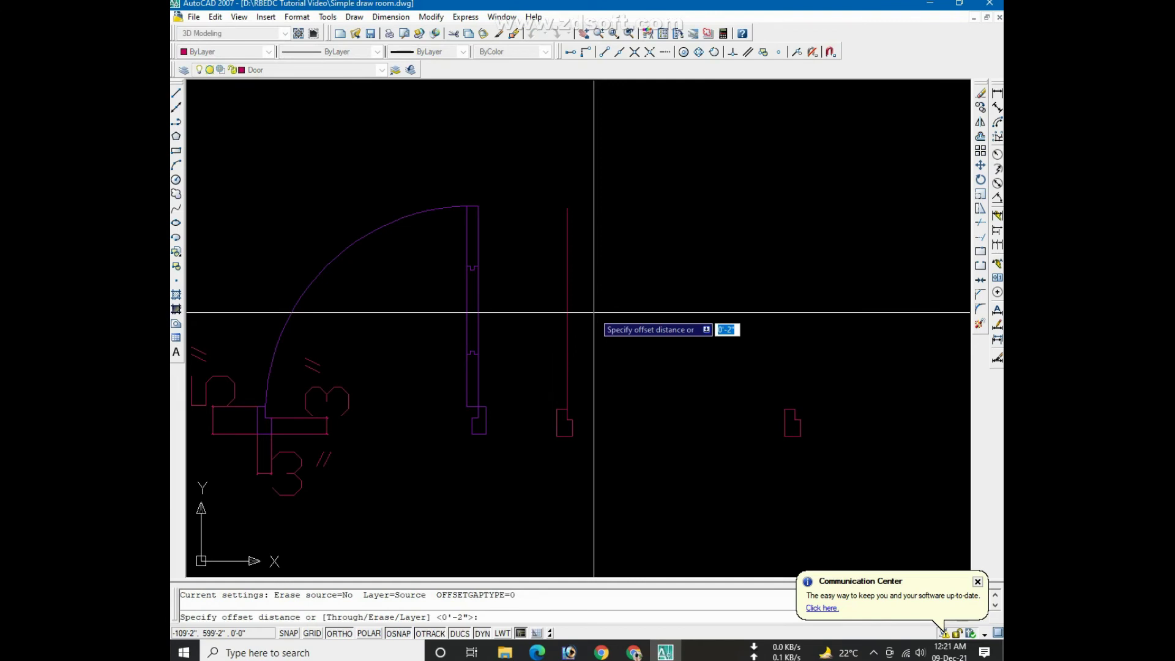
text(2)
key(Return)
click(566, 309)
click(622, 317)
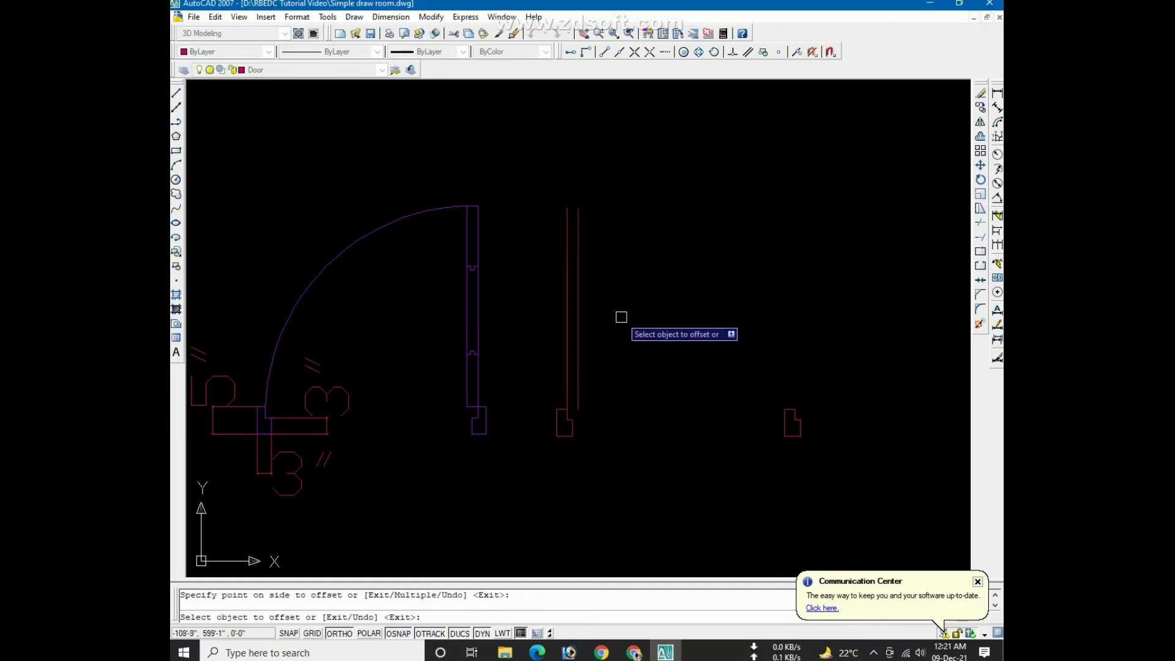
key(Escape)
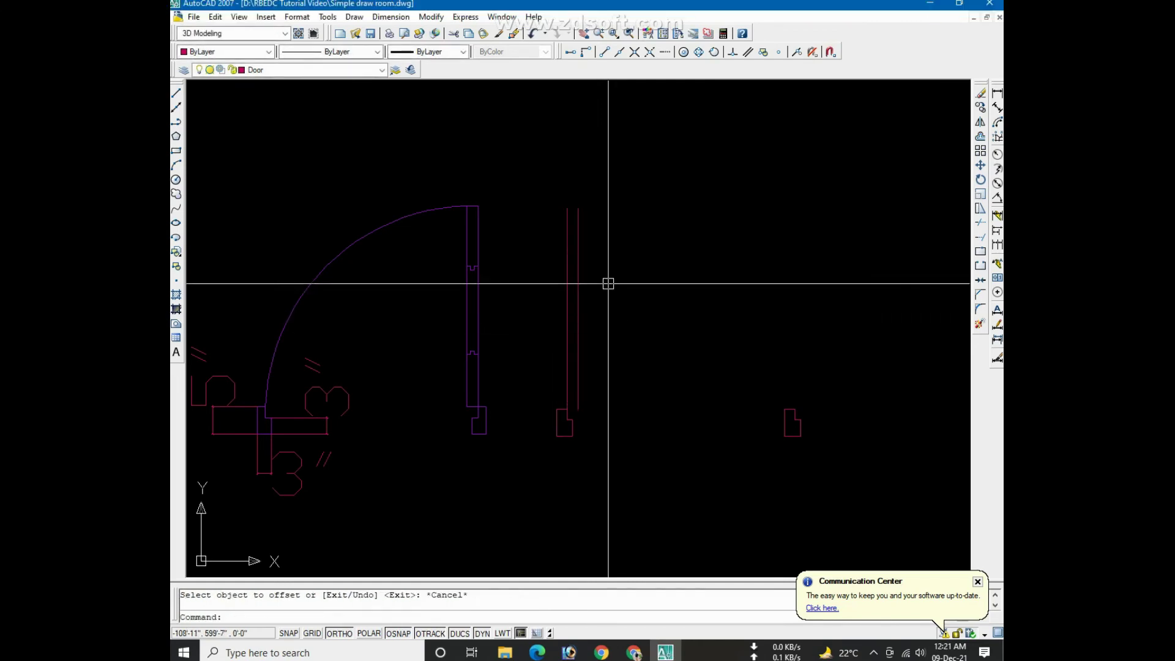
Start a line at the jamb and then an arc at the leaf's top, cancelling both
scroll(590, 424, up, 2)
text(l)
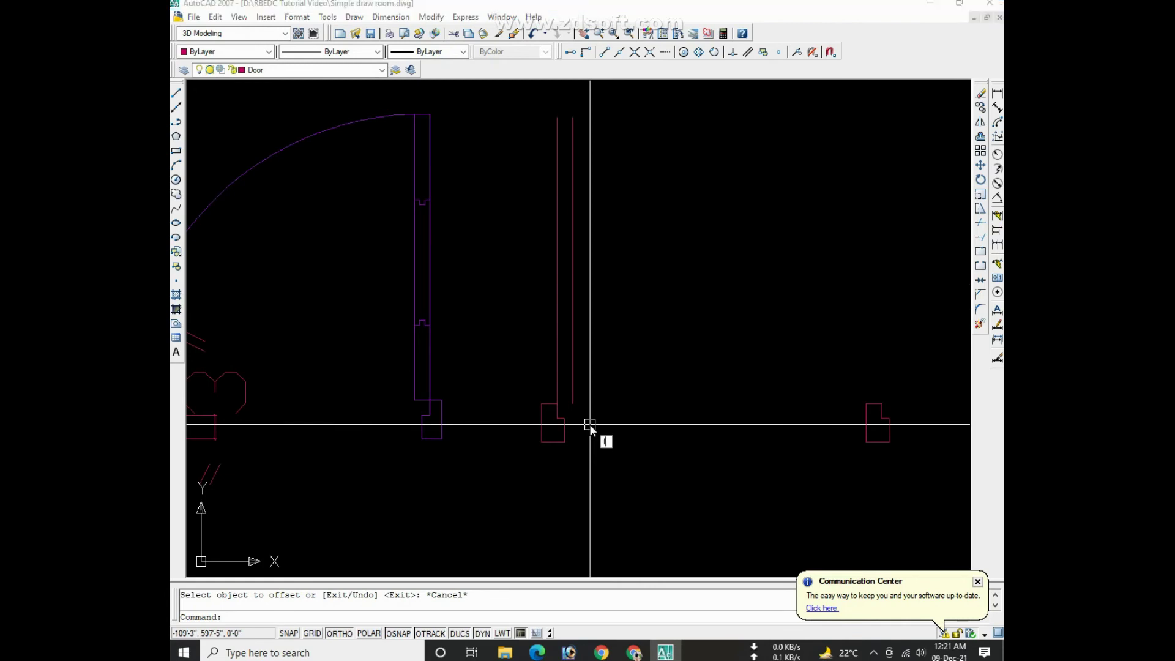
key(Return)
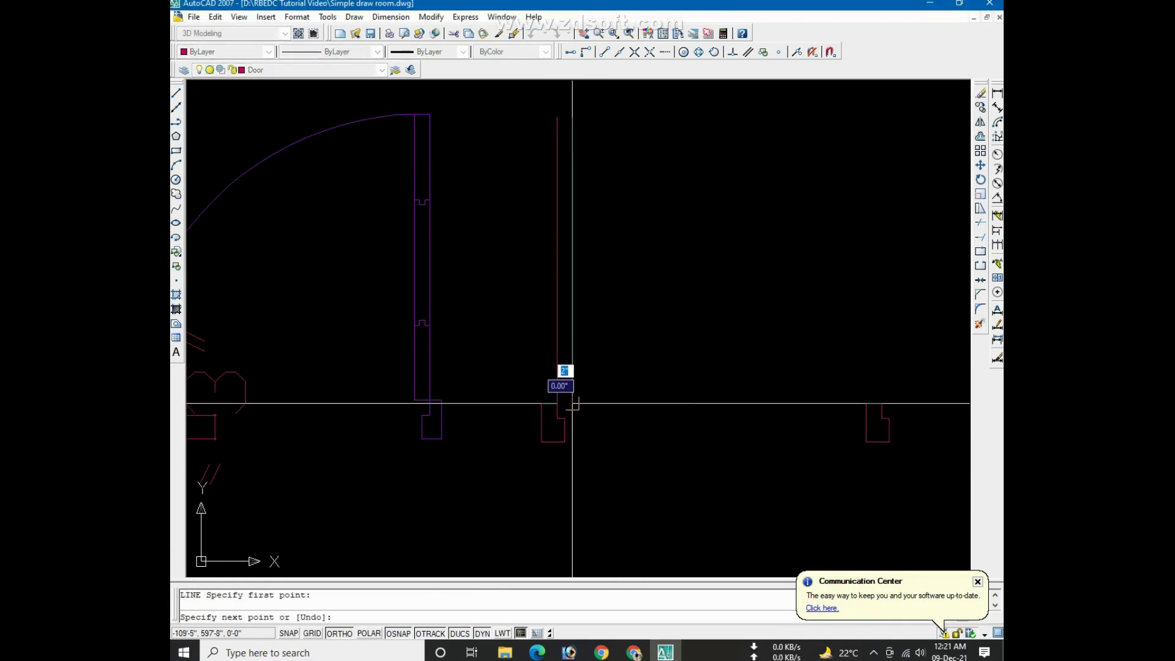
click(572, 403)
scroll(606, 416, down, 2)
key(Escape)
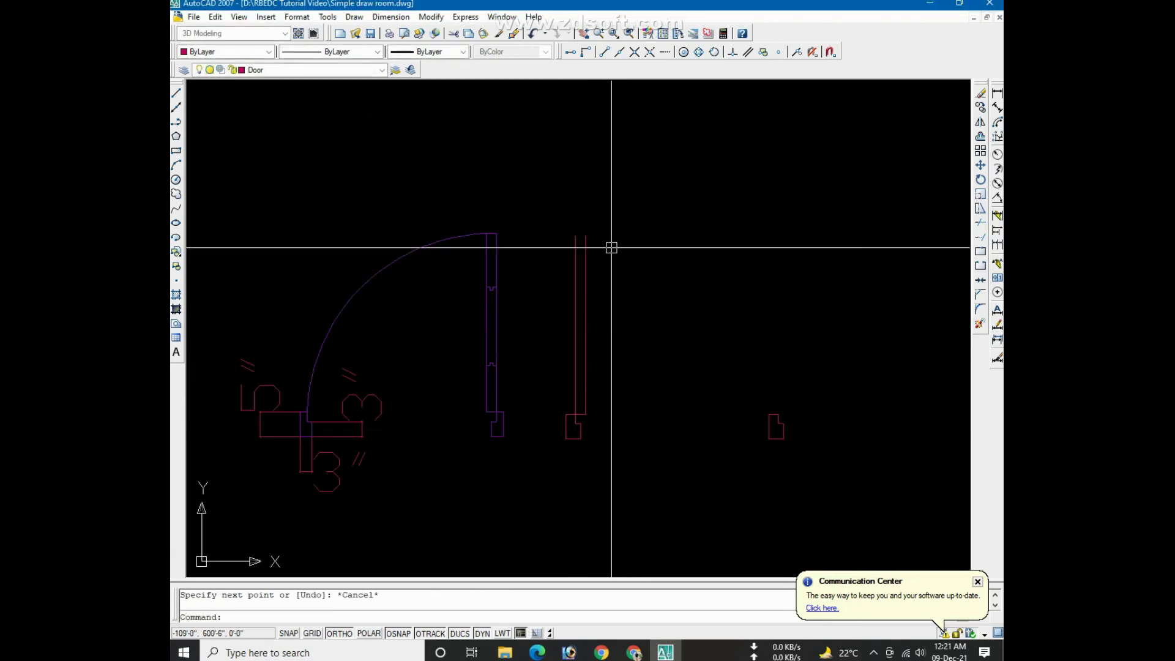
key(Return)
key(Escape)
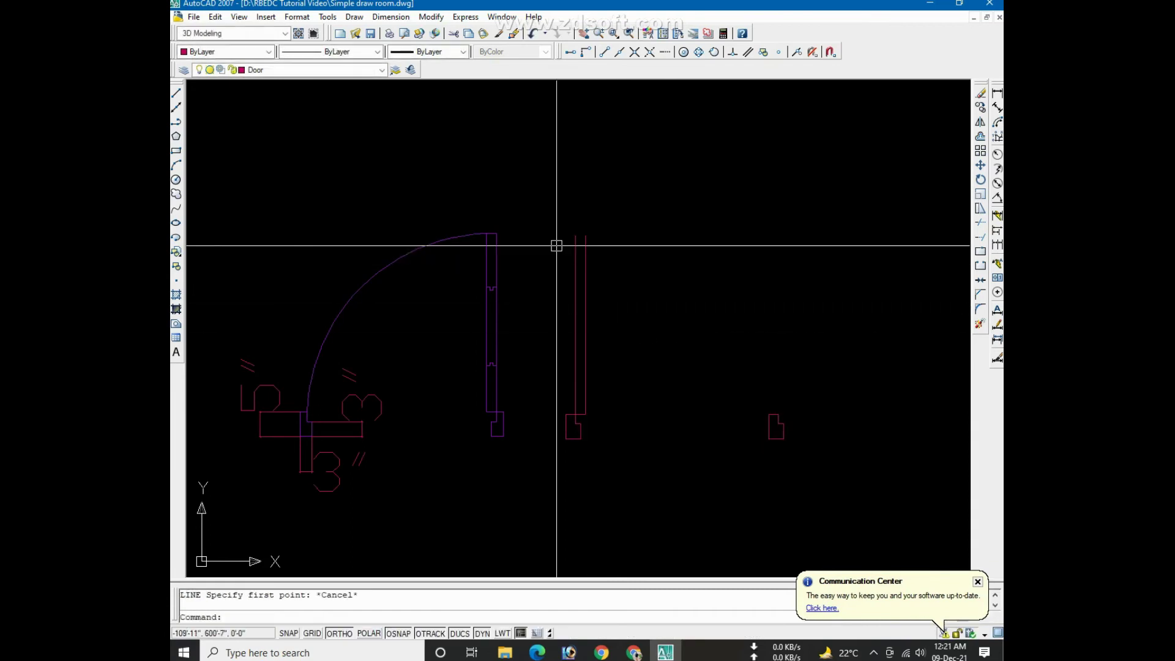
click(177, 165)
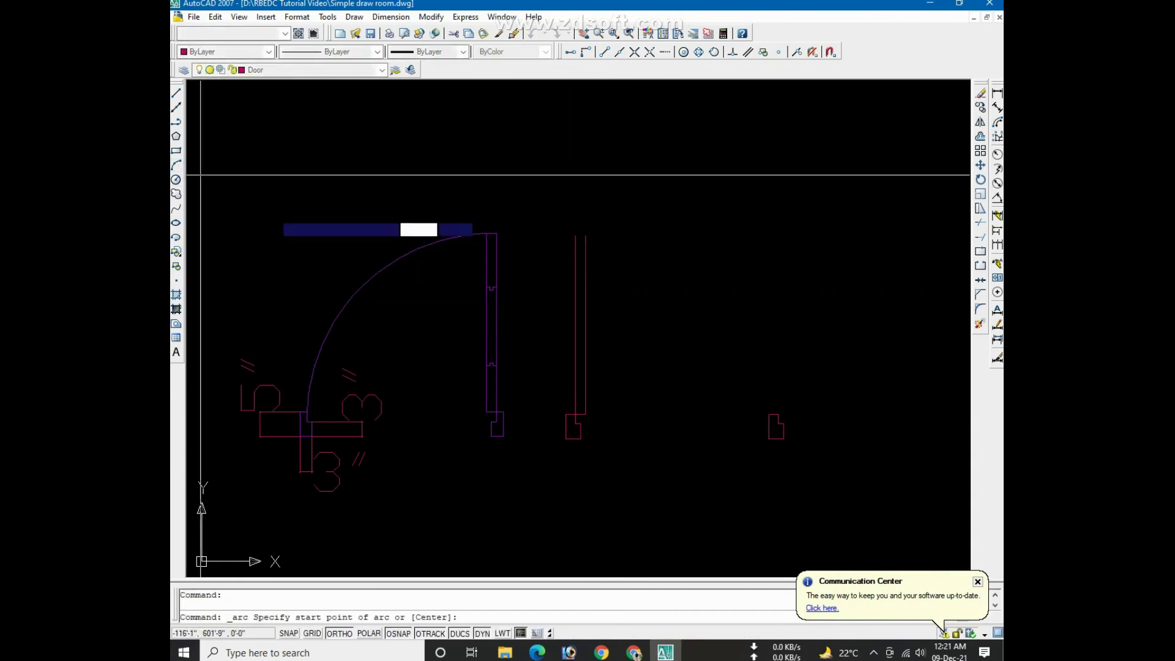
click(586, 235)
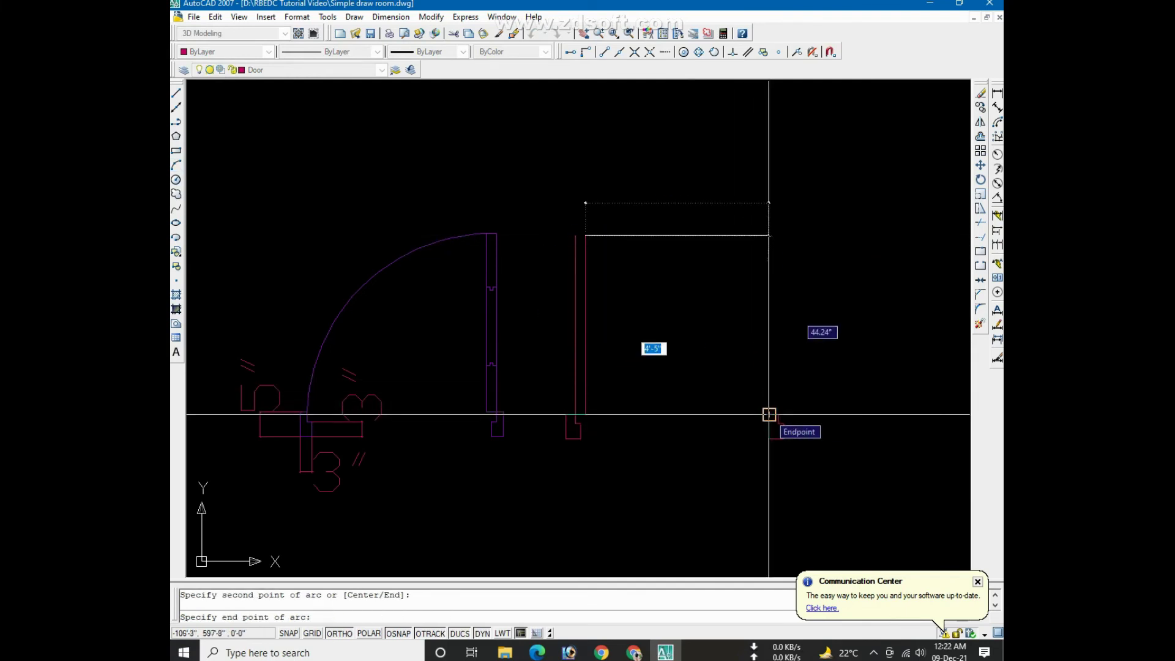
key(Escape)
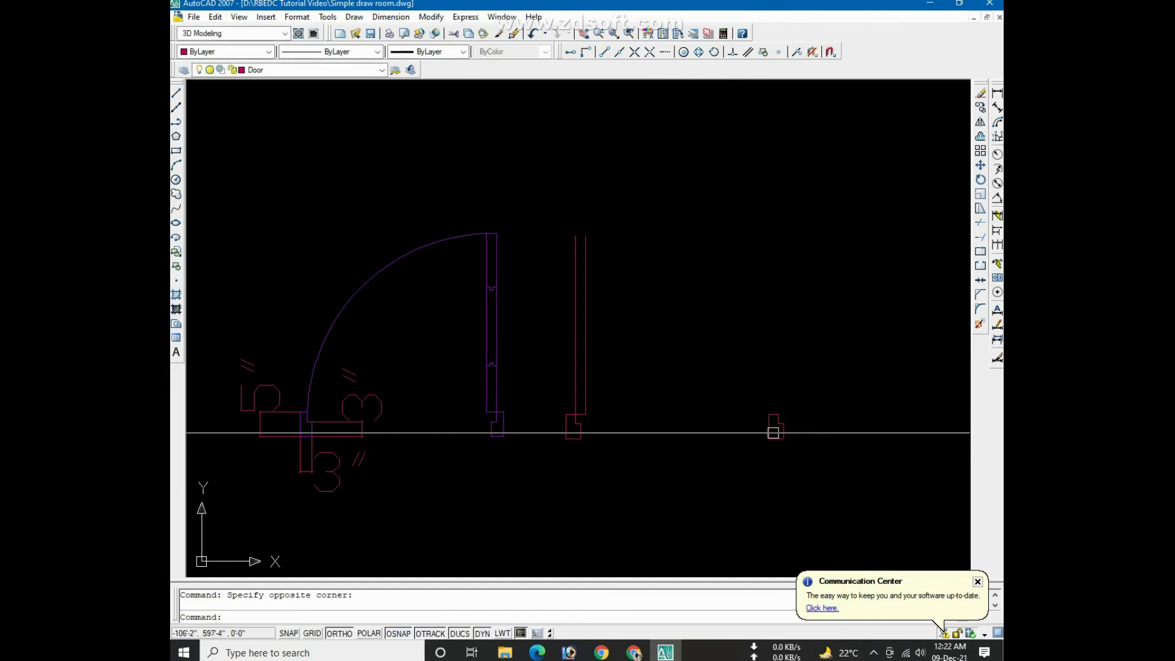
Window-select the small notched jamb piece right of the door, then clear the selection
click(754, 465)
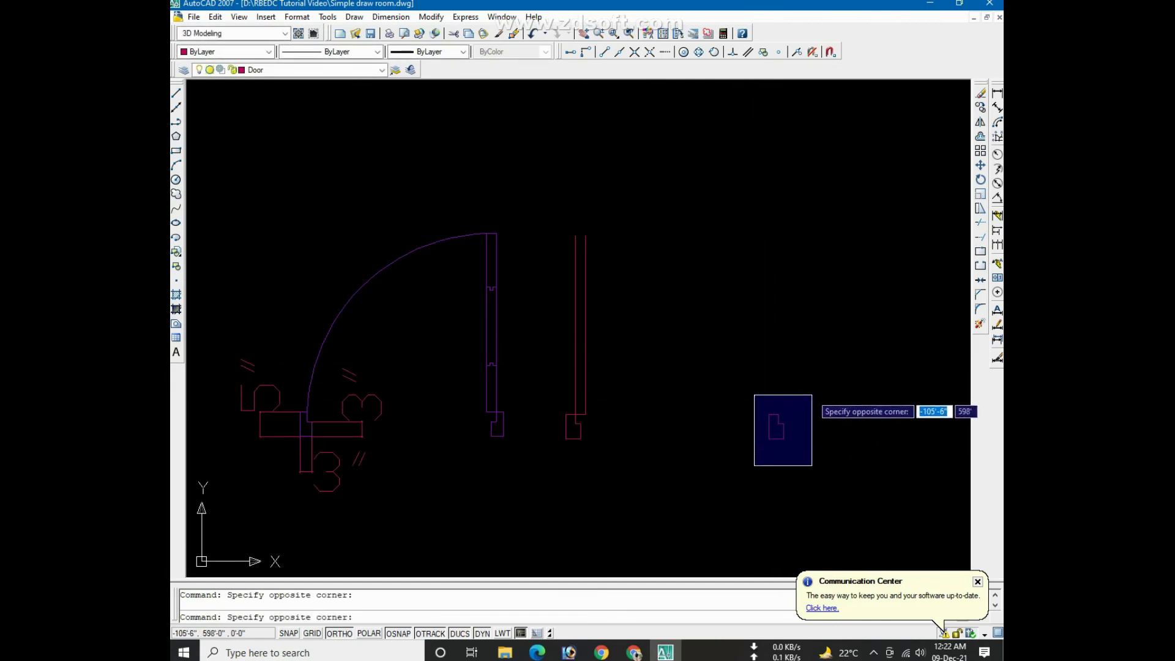
click(808, 383)
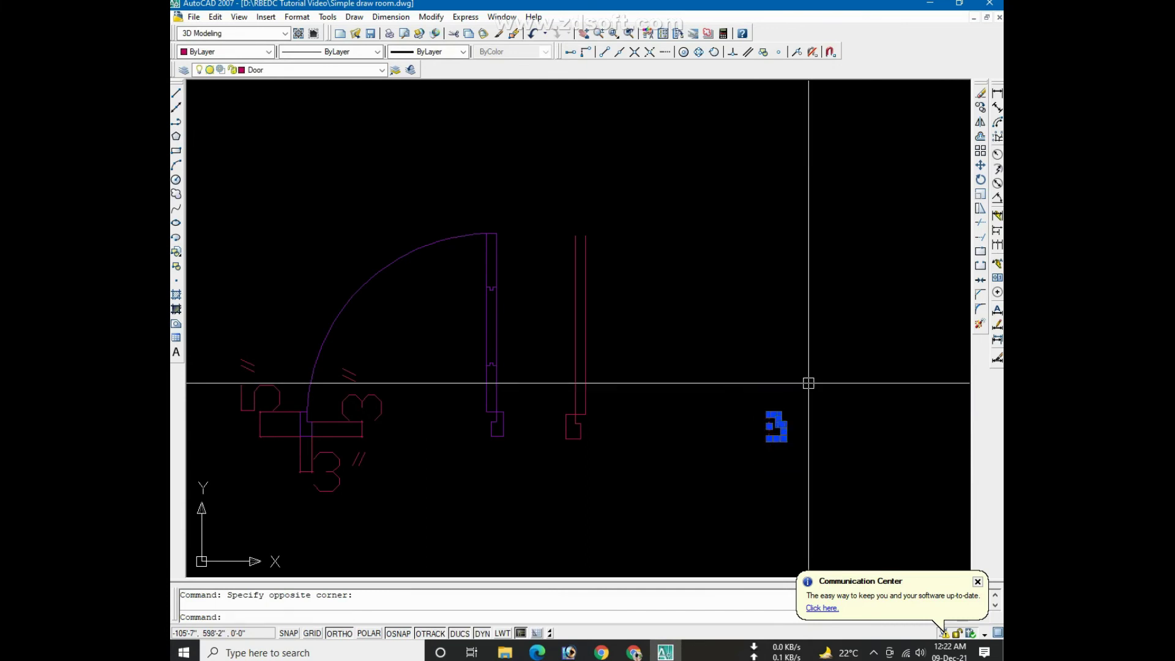
key(Escape)
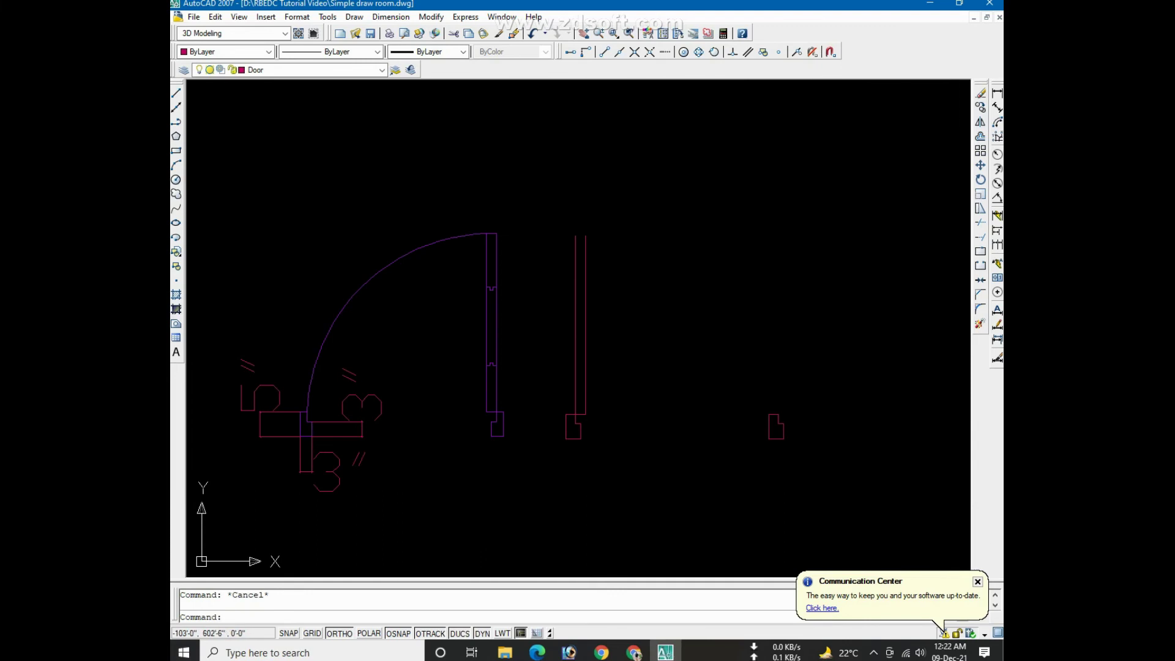
Try rotating the small jamb piece, then abandon the rotation and re-centre the view
click(981, 195)
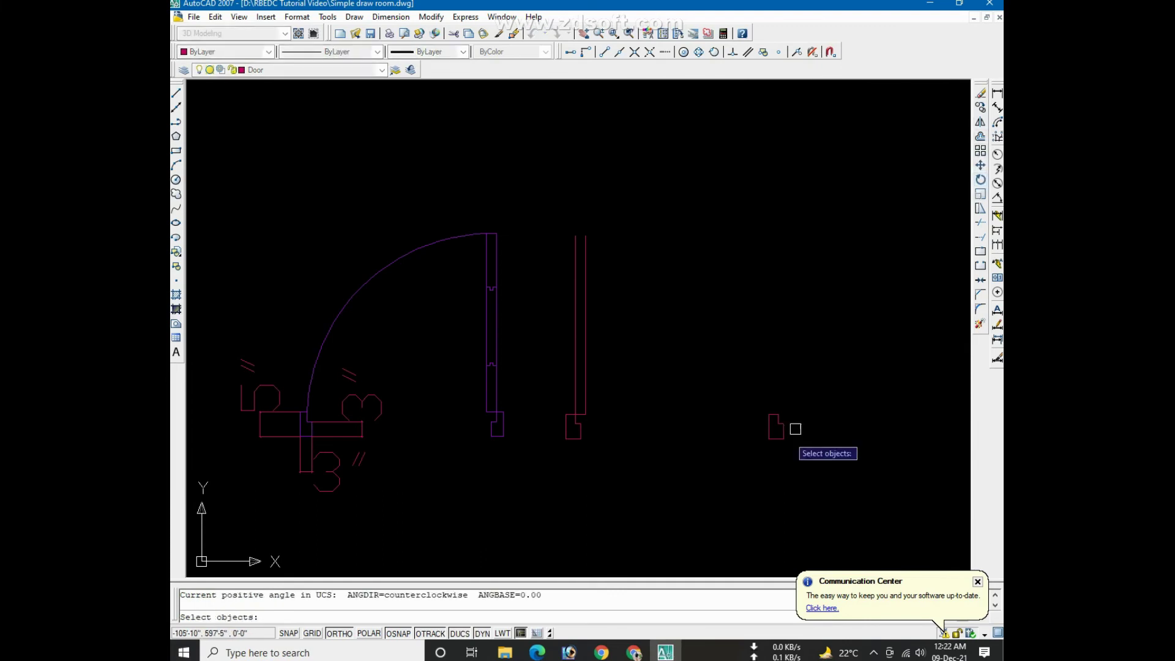
click(802, 393)
click(737, 484)
key(Return)
click(761, 424)
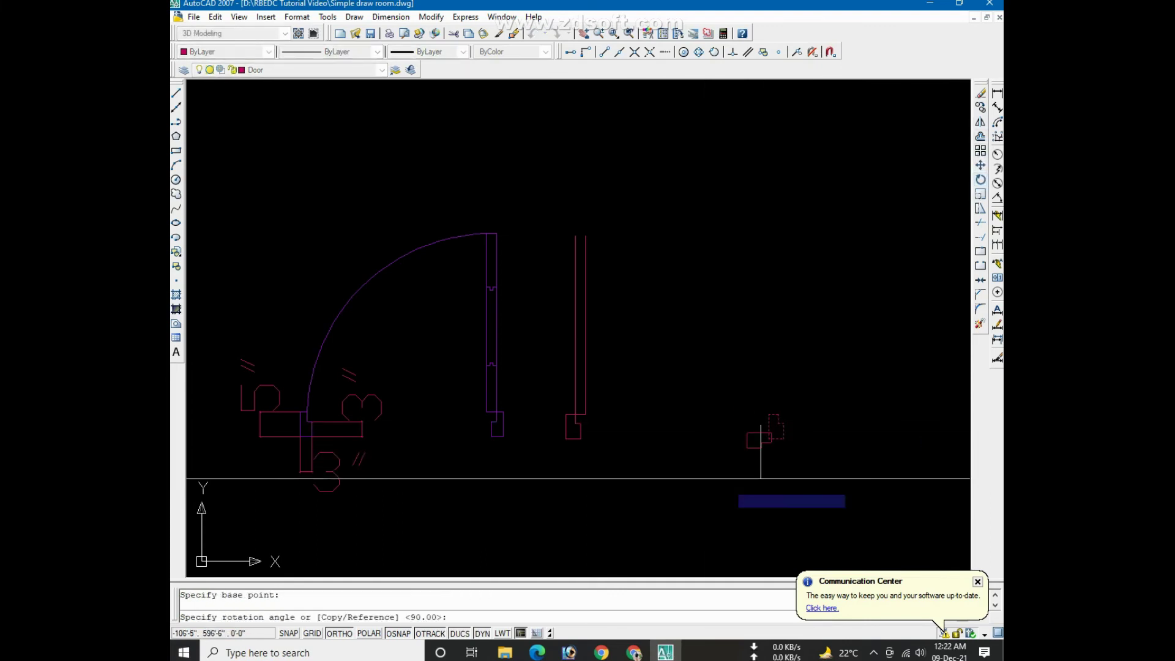
key(Escape)
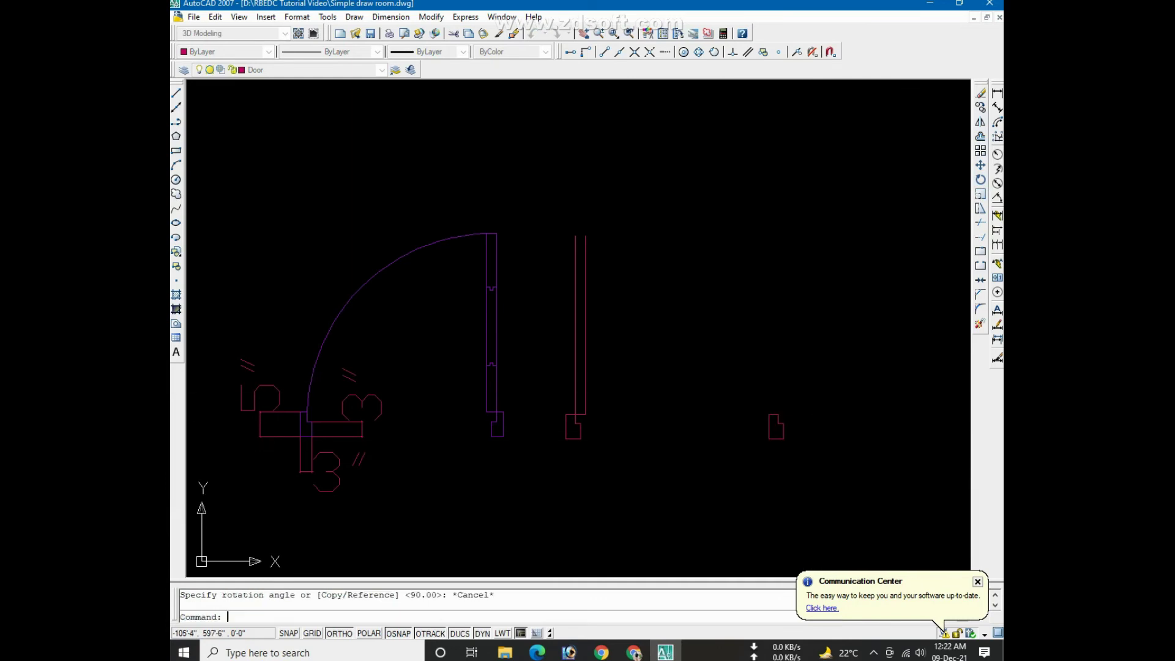
middle_drag(790, 453, 775, 446)
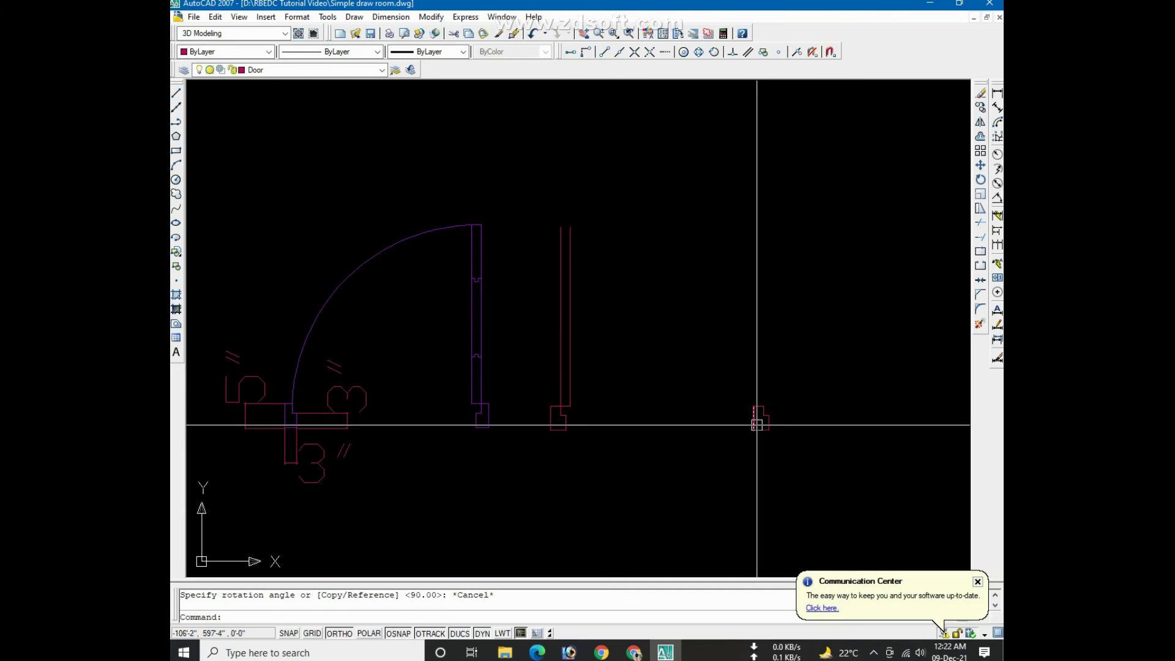
Mirror the small jamb piece, keeping the original
click(783, 374)
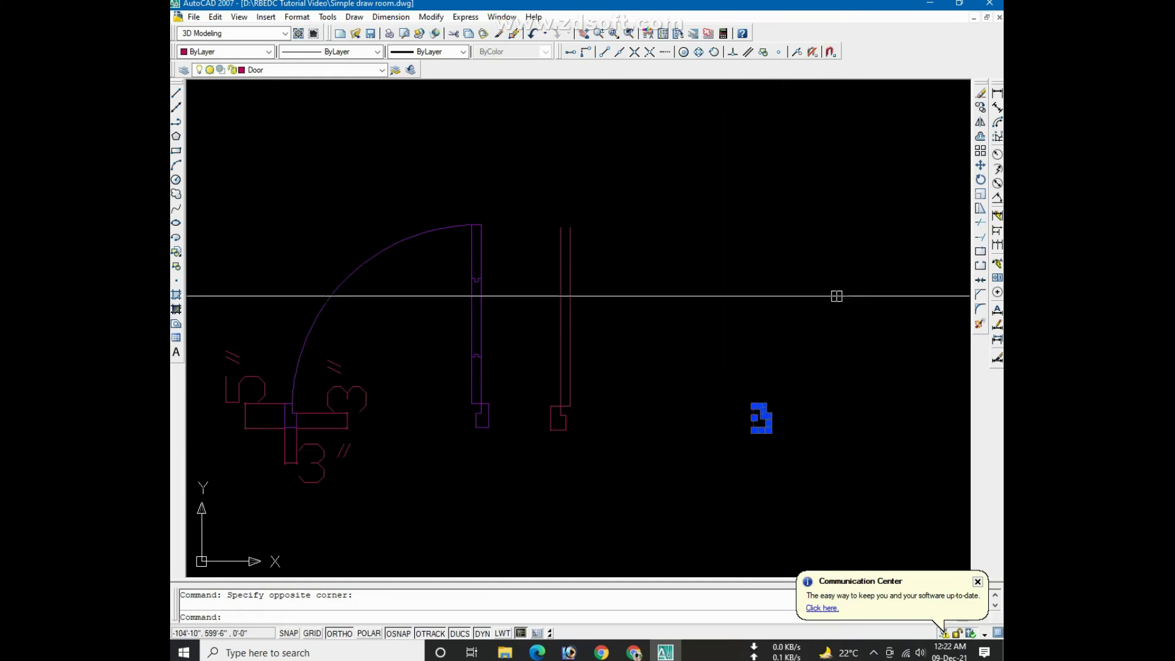
click(979, 124)
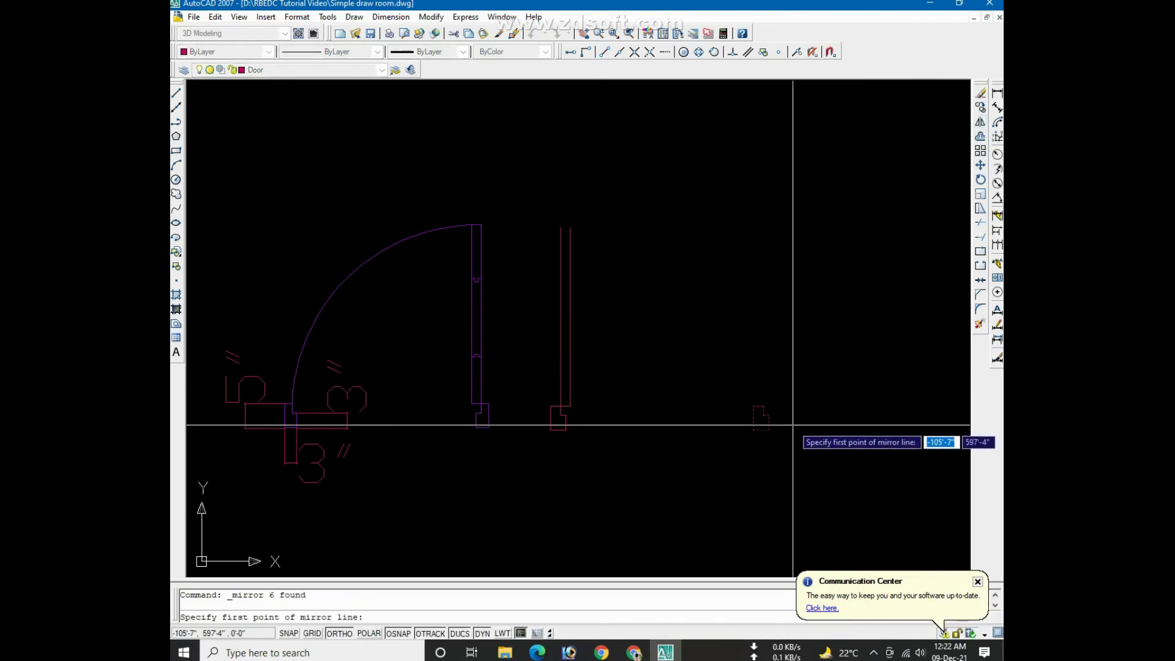
click(785, 343)
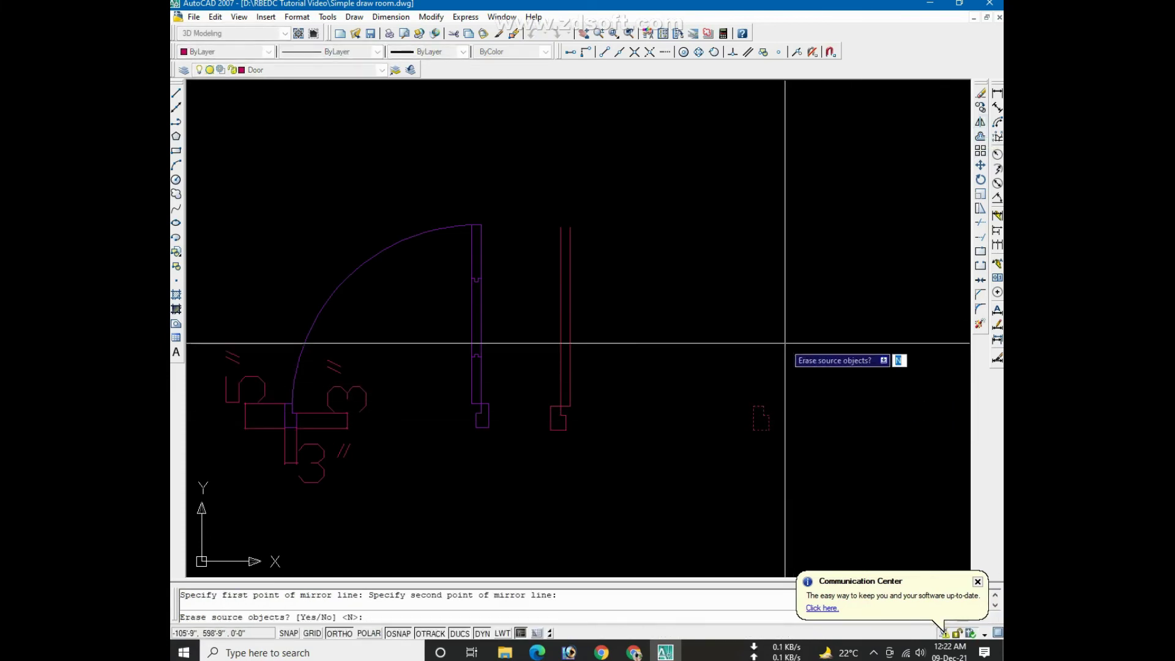
right_click(785, 343)
click(799, 353)
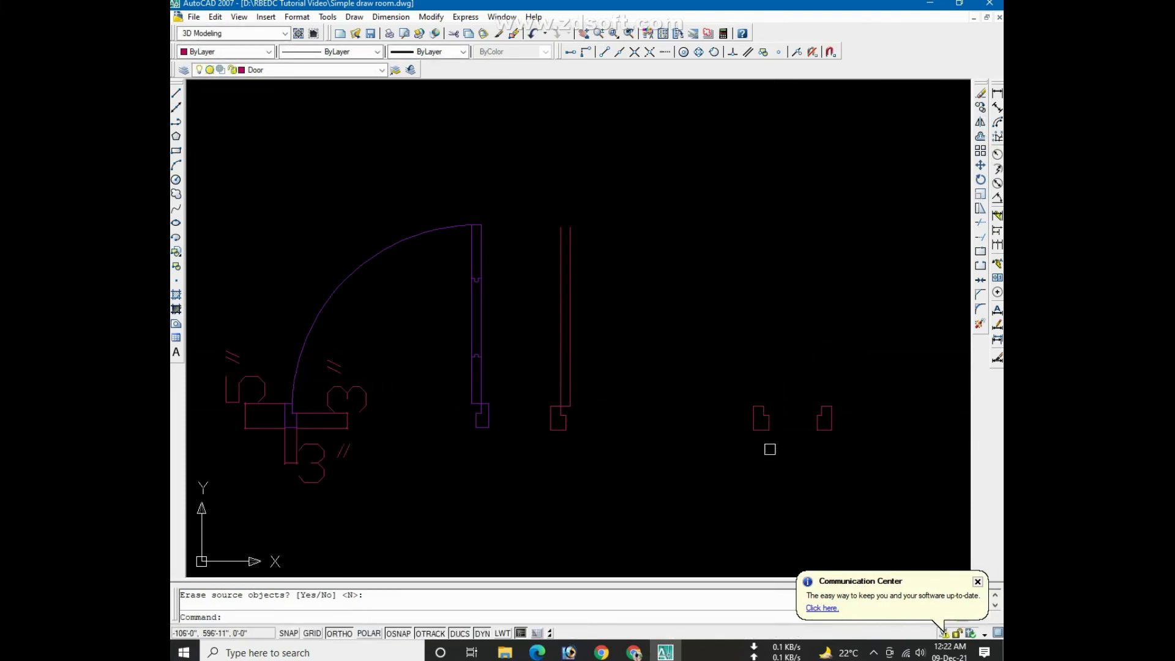
Draw a short vertical guide line at the jamb corner and erase the left jamb piece
scroll(802, 436, up, 2)
text(l)
key(Return)
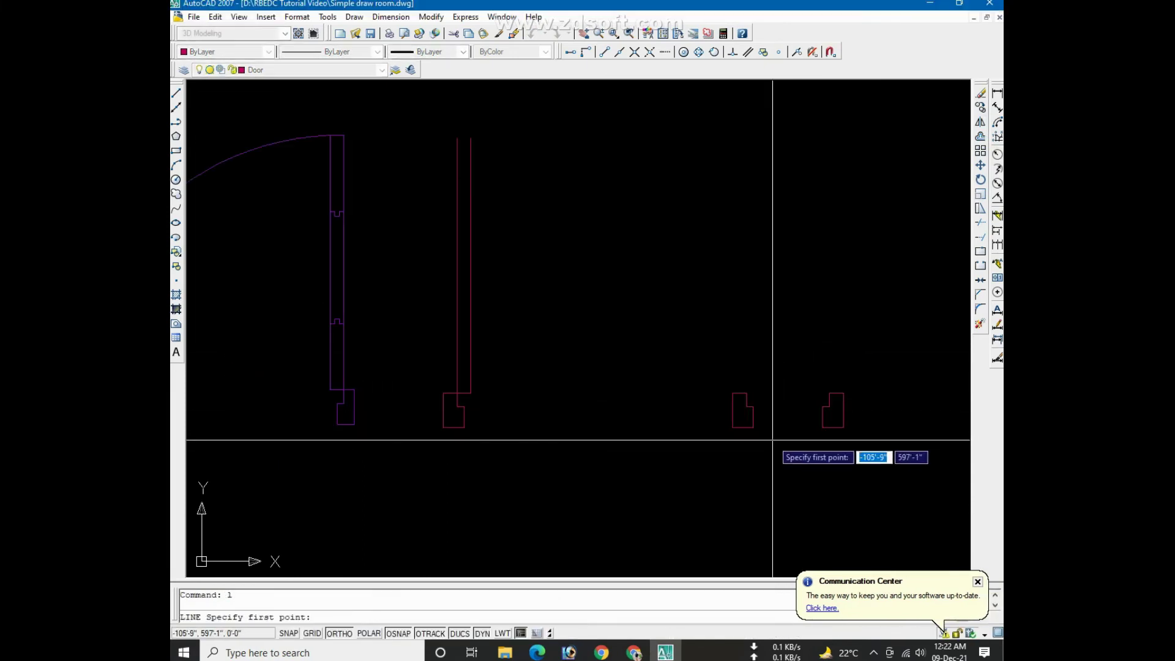
click(753, 427)
click(764, 456)
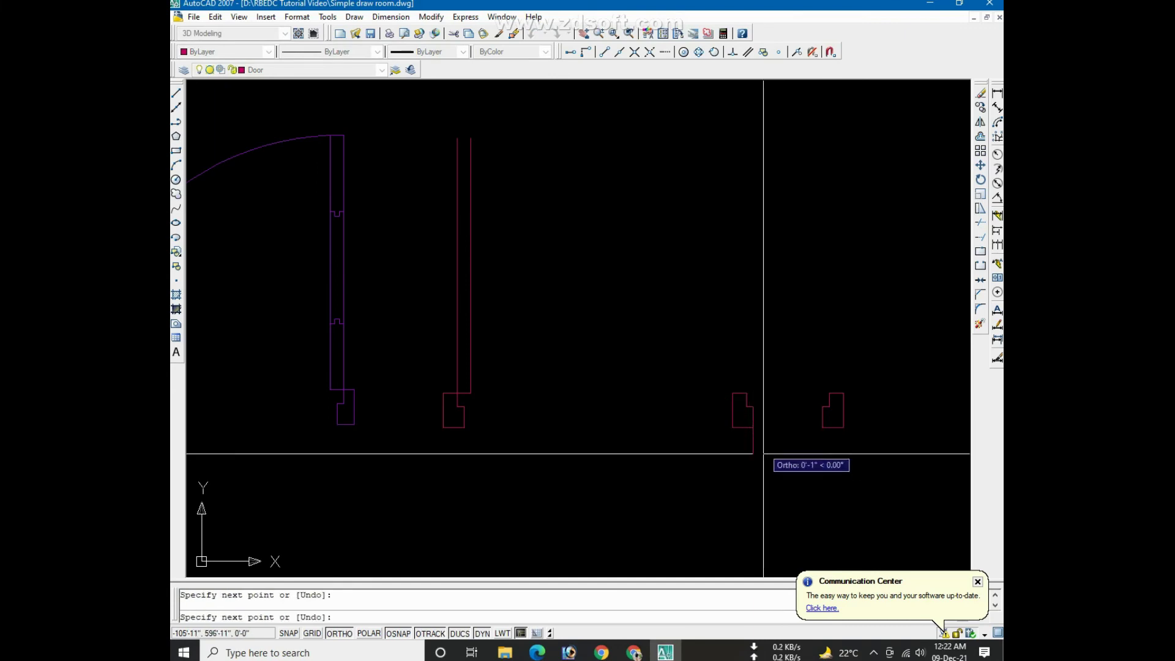
key(Escape)
drag(726, 433, 761, 351)
key(Delete)
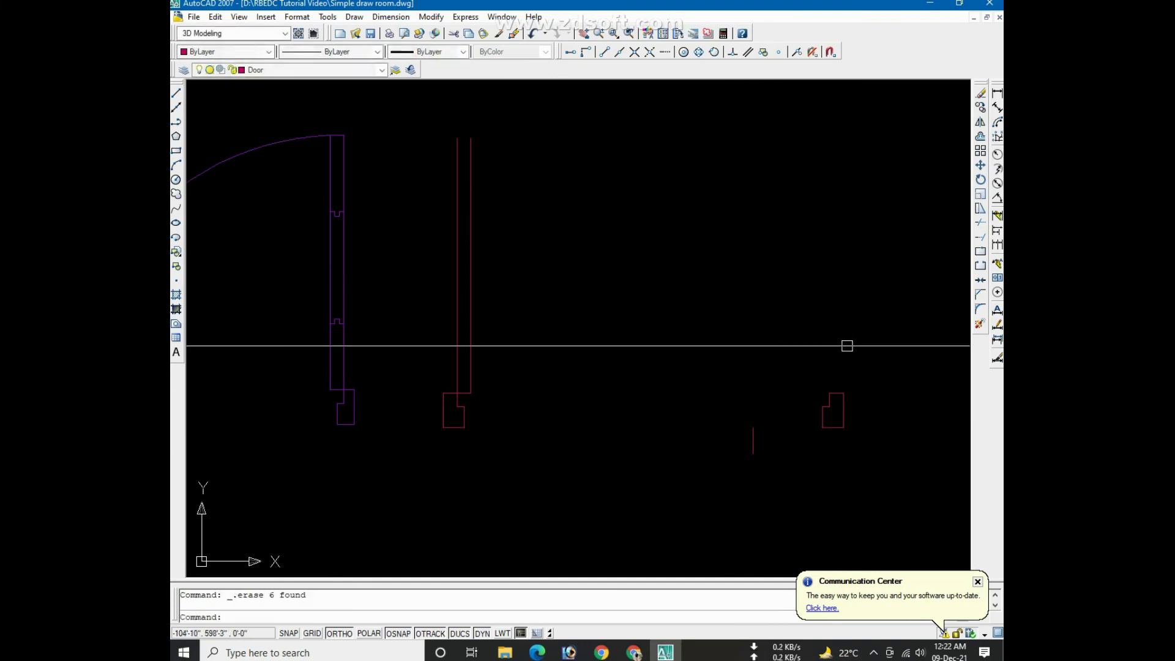
Move the mirrored jamb piece onto the guide line's corner point
click(866, 355)
click(804, 434)
text(m)
key(Return)
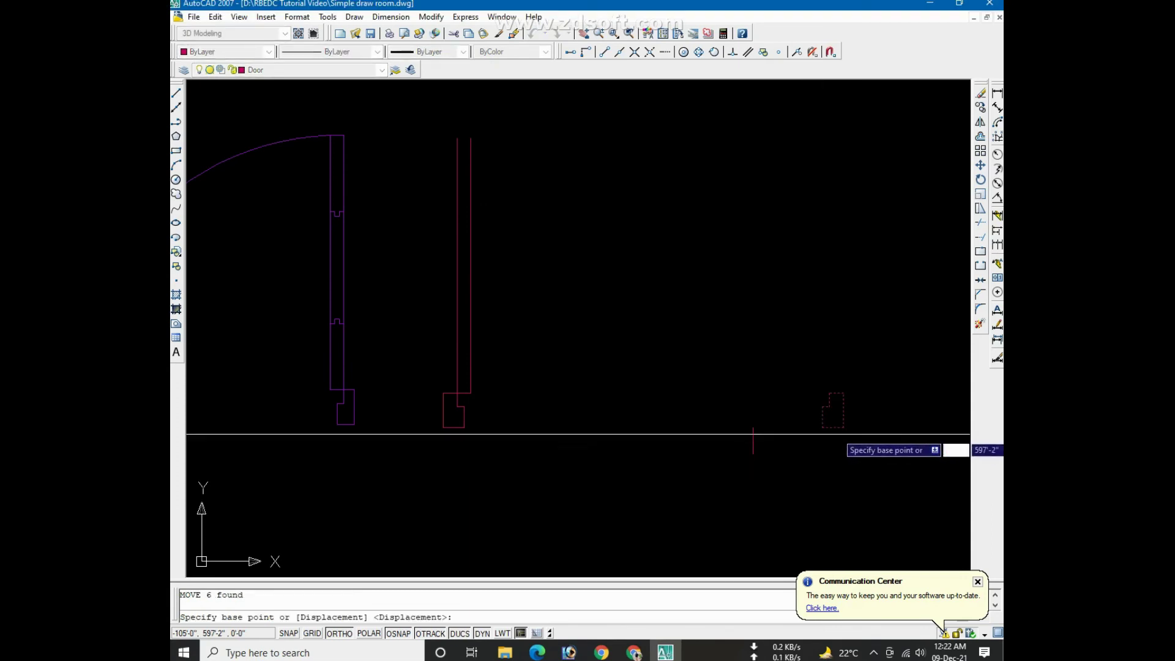
click(843, 427)
click(753, 427)
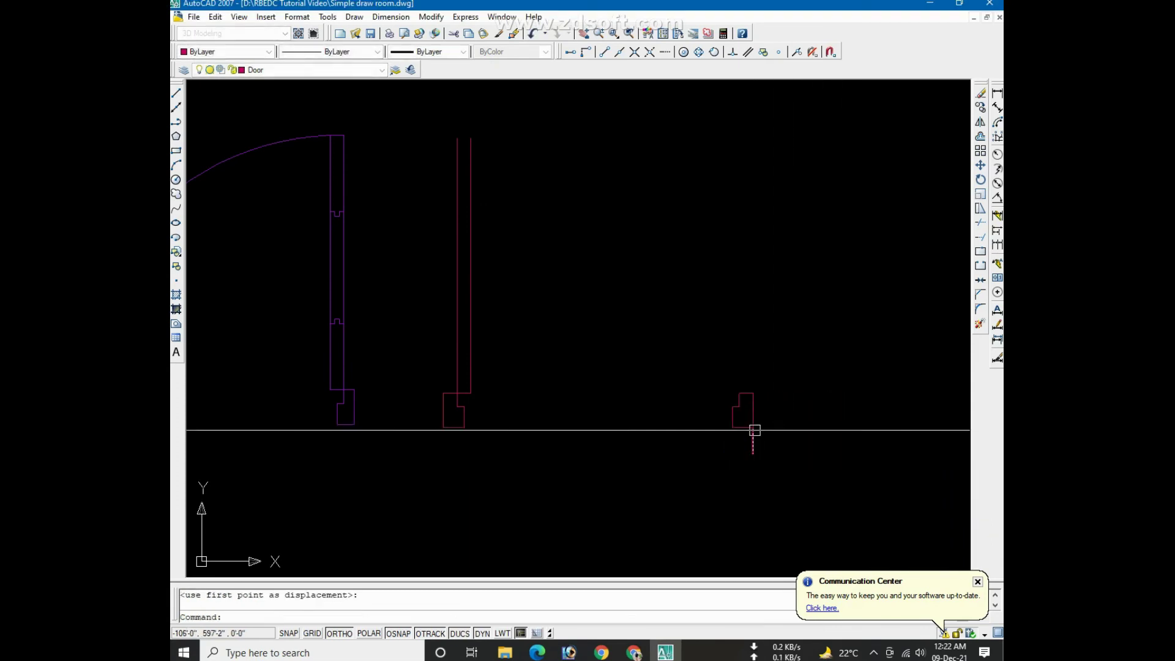
Measure from the opening to the jamb's new position with a linear dimension, then cancel it
click(997, 93)
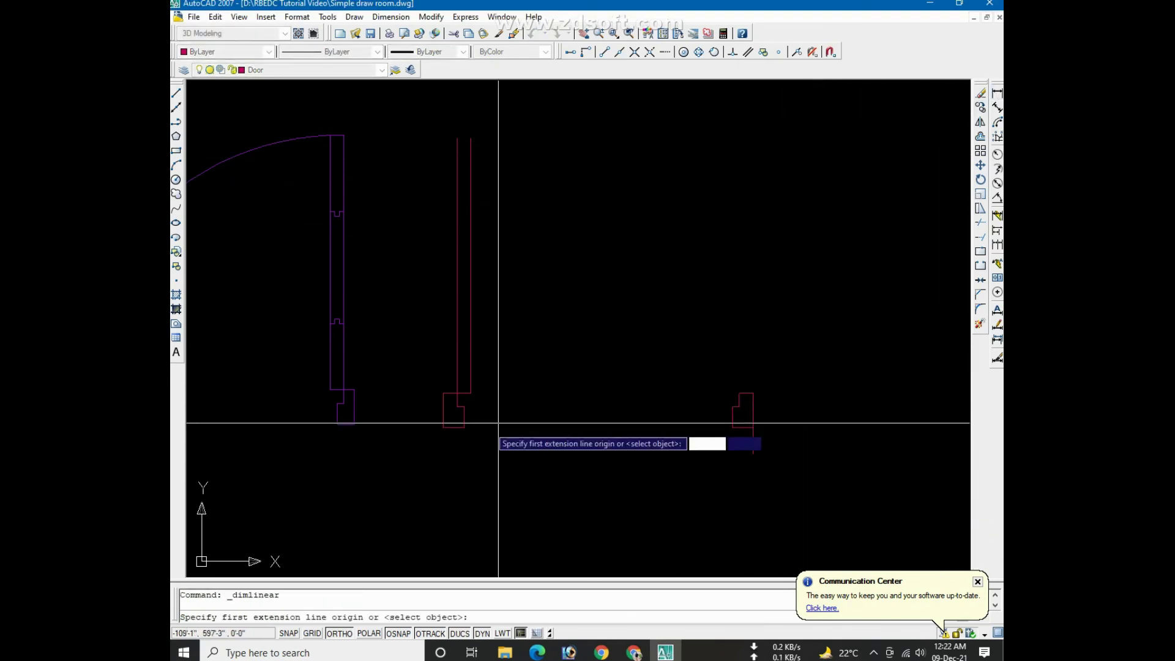
click(443, 427)
click(753, 427)
scroll(753, 427, down, 2)
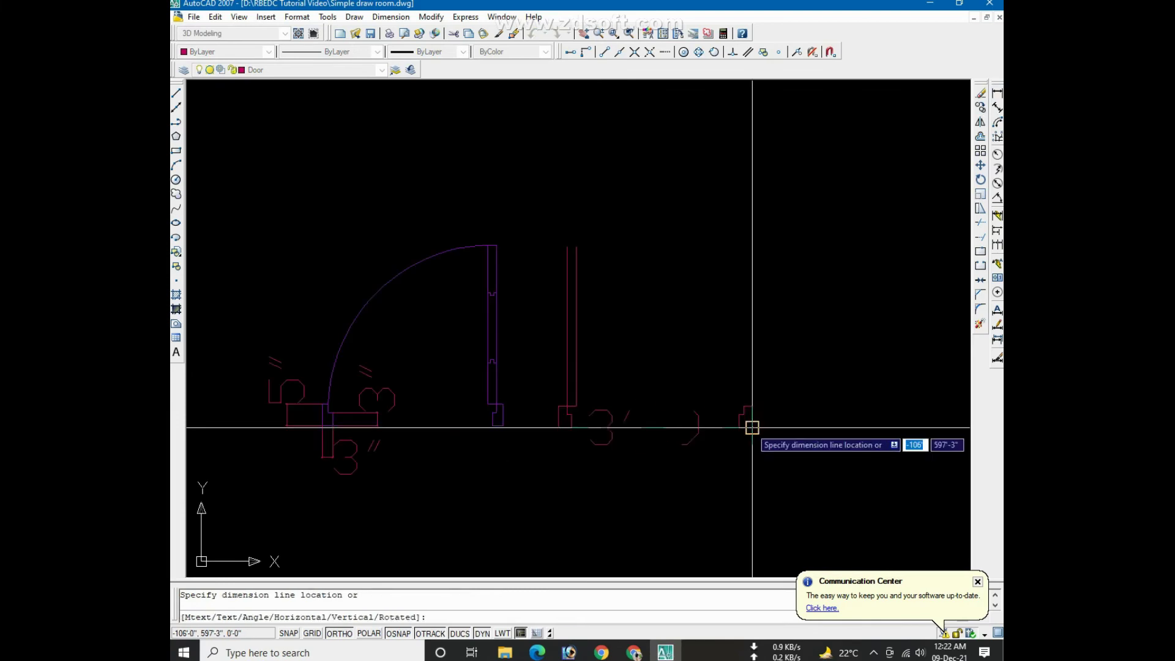
scroll(753, 425, up, 1)
key(Escape)
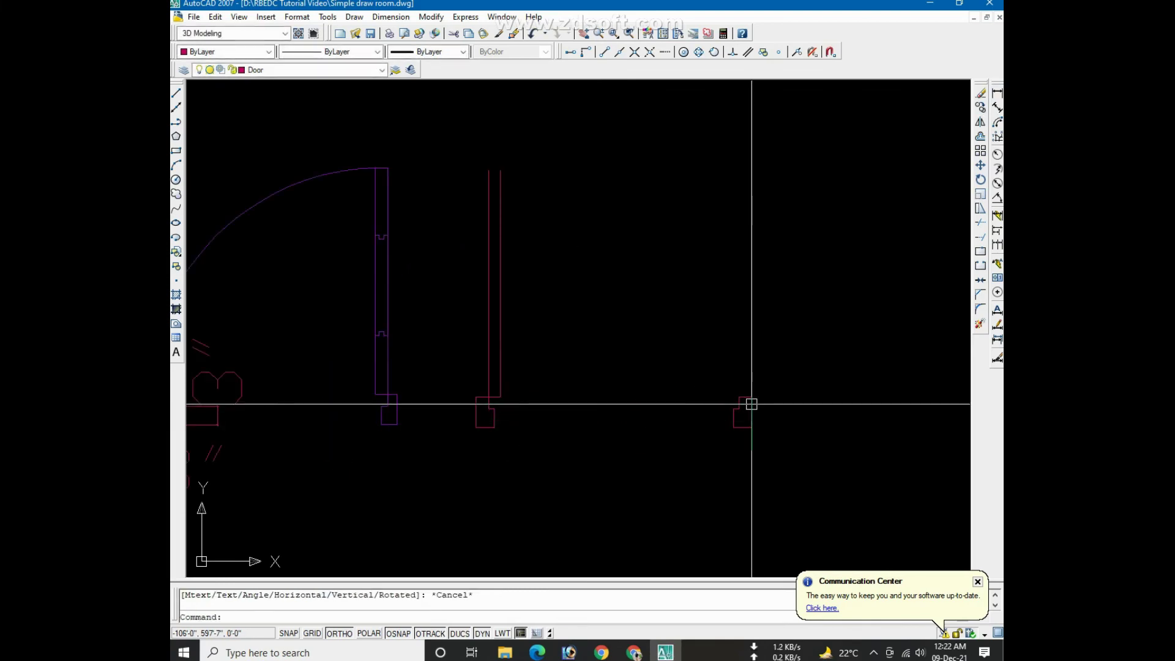
Shift the jamb piece 3 units and erase the leftover guide line
click(723, 433)
click(773, 353)
text(m)
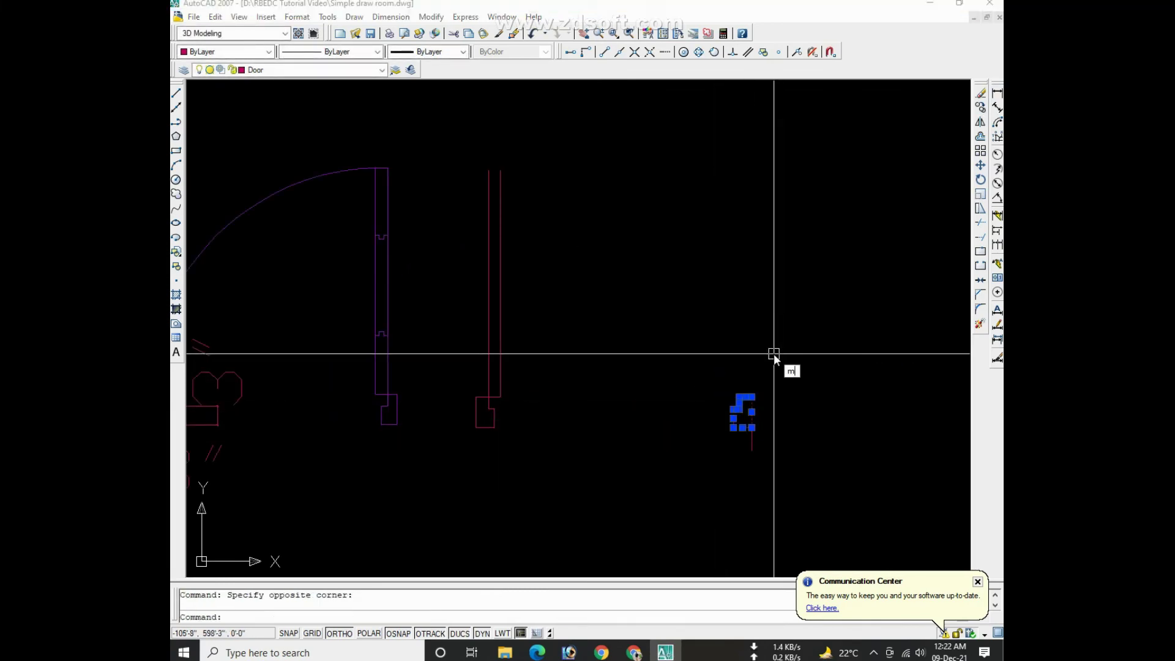
key(Return)
click(777, 331)
text(3)
key(Return)
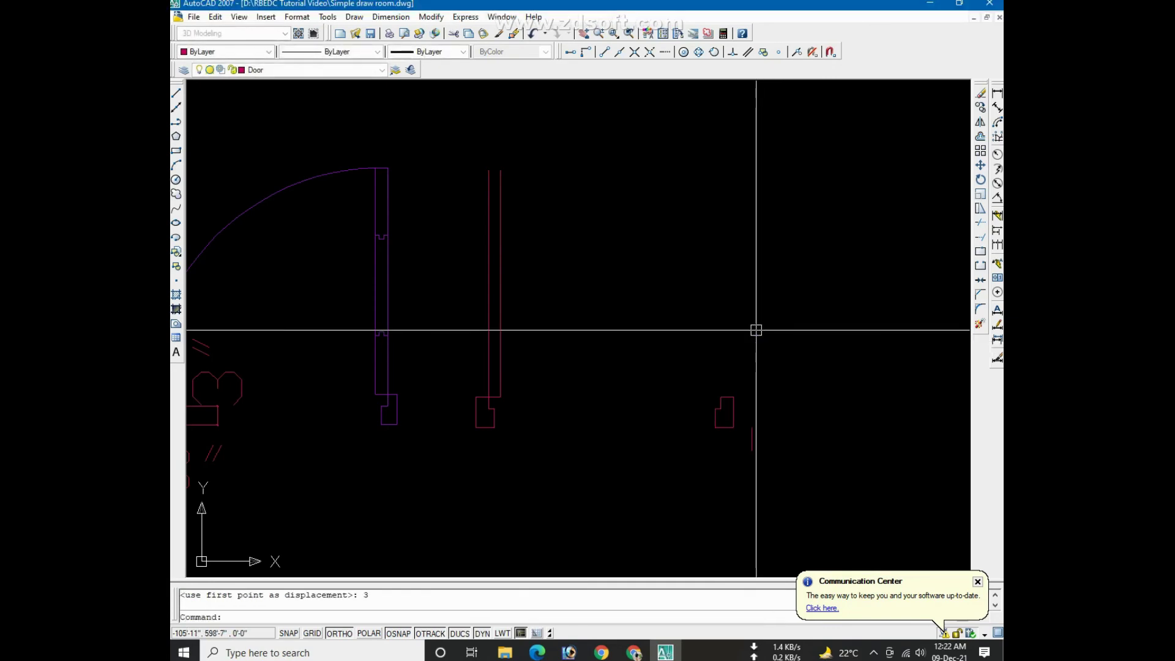
click(759, 429)
click(739, 472)
key(Delete)
Check the distance between the two jamb corners with a dimension, then cancel it
scroll(731, 465, down, 2)
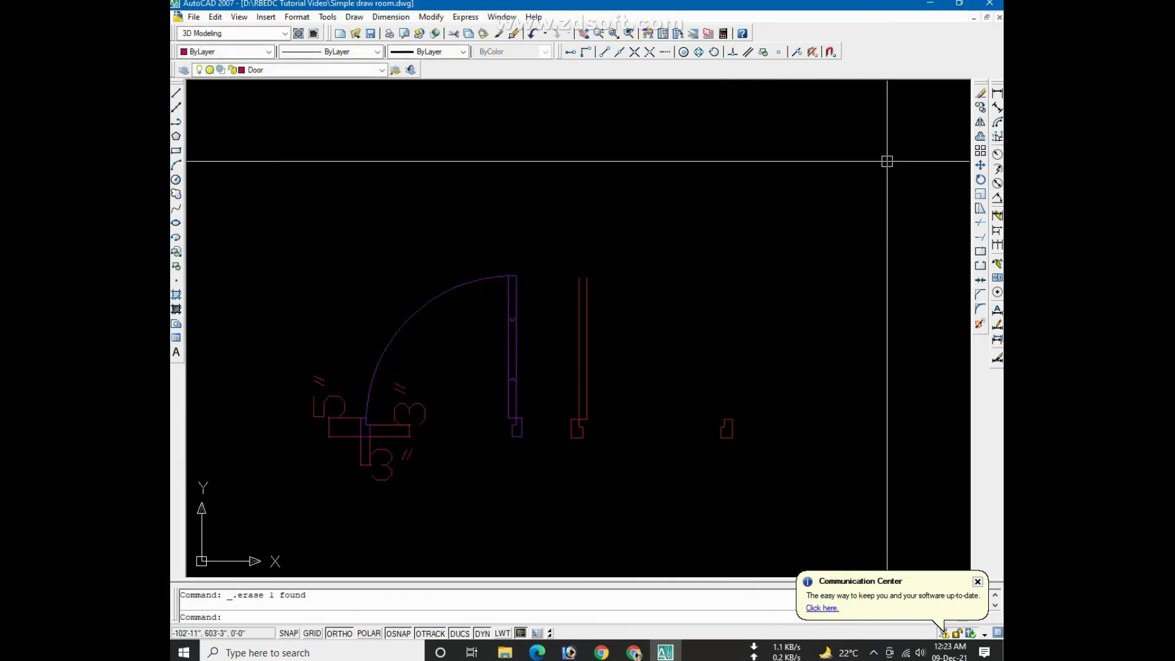
click(996, 93)
scroll(585, 471, up, 2)
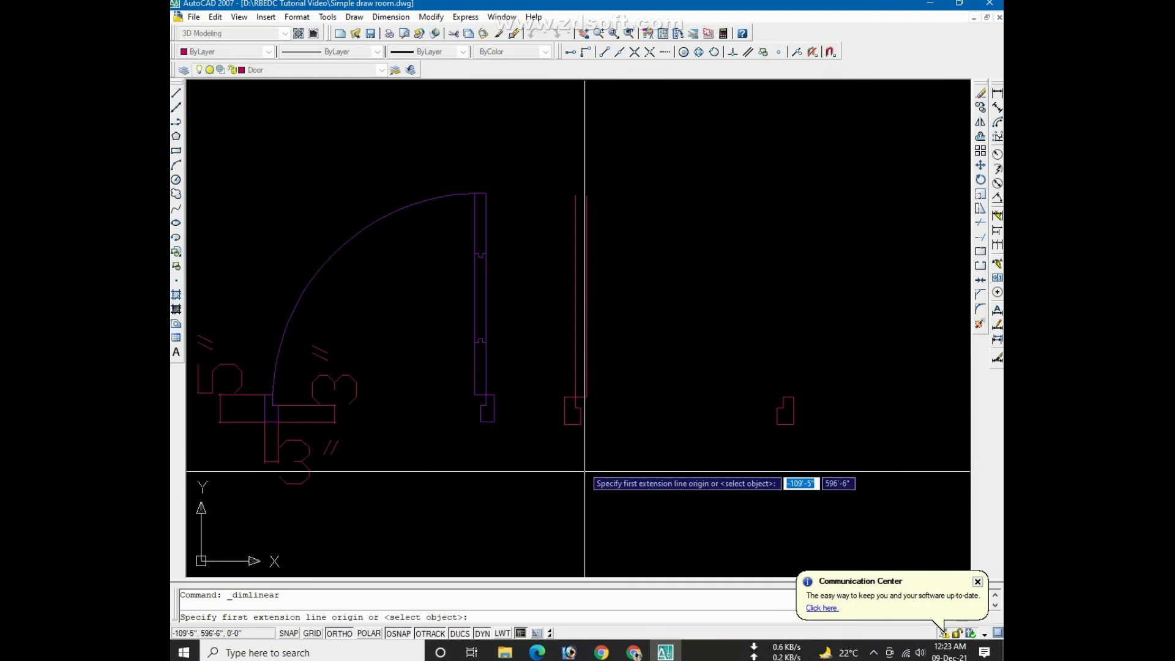
click(564, 424)
click(793, 424)
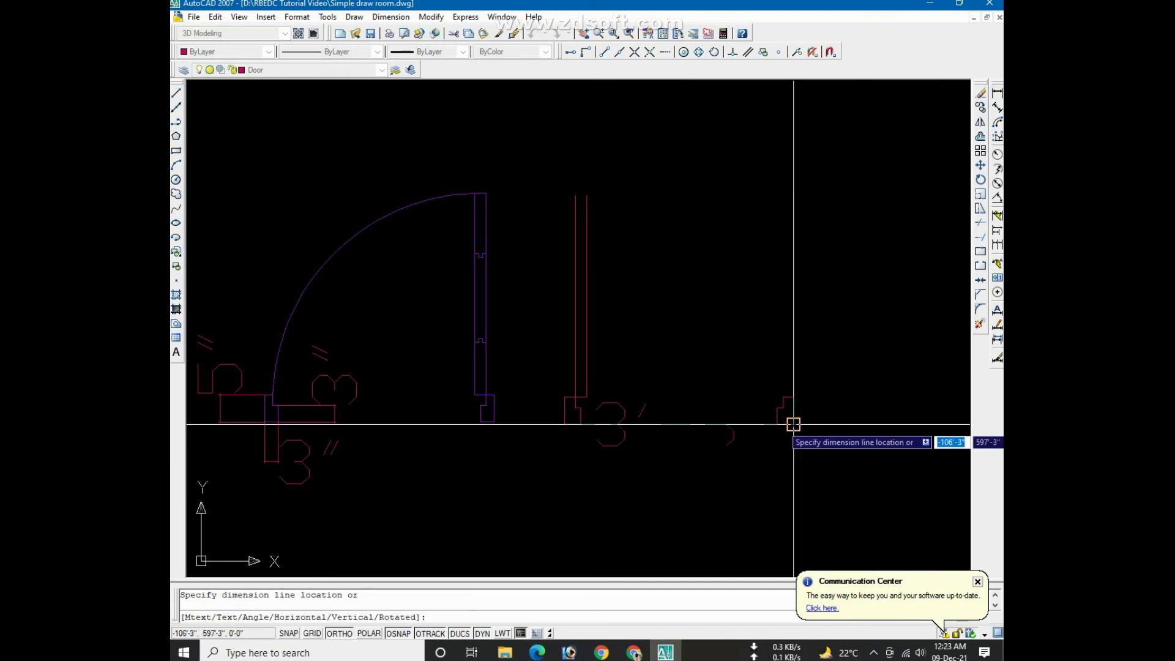
scroll(793, 424, down, 4)
key(Escape)
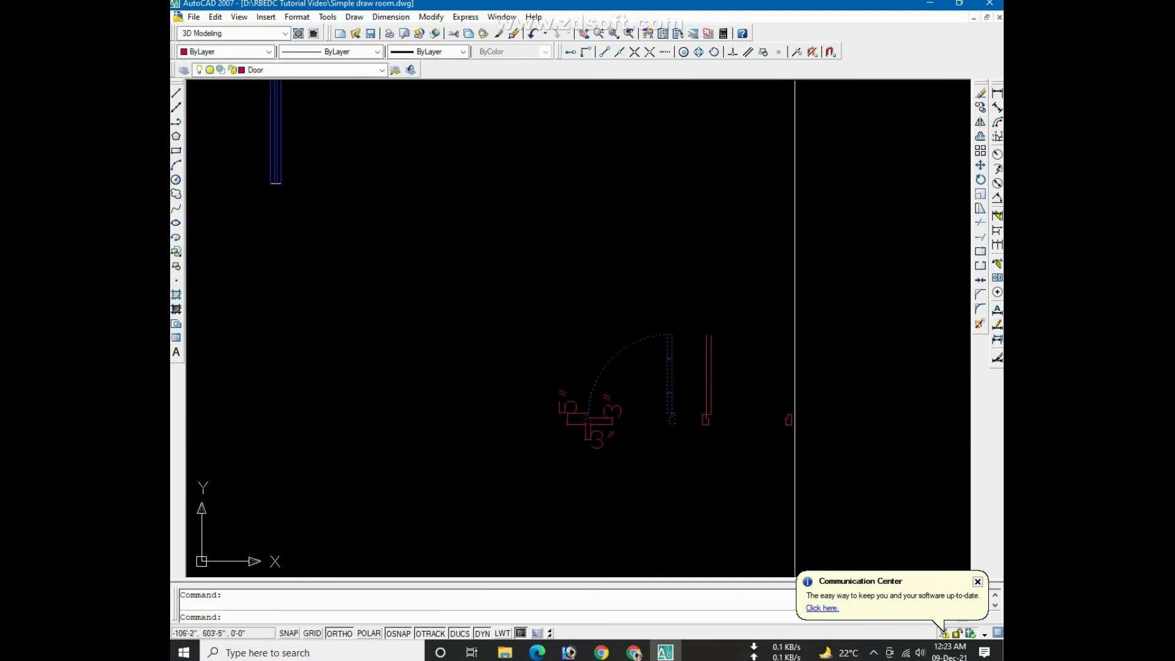
Mirror the door leaf and its swing across the jamb, keeping the original
click(980, 122)
click(791, 424)
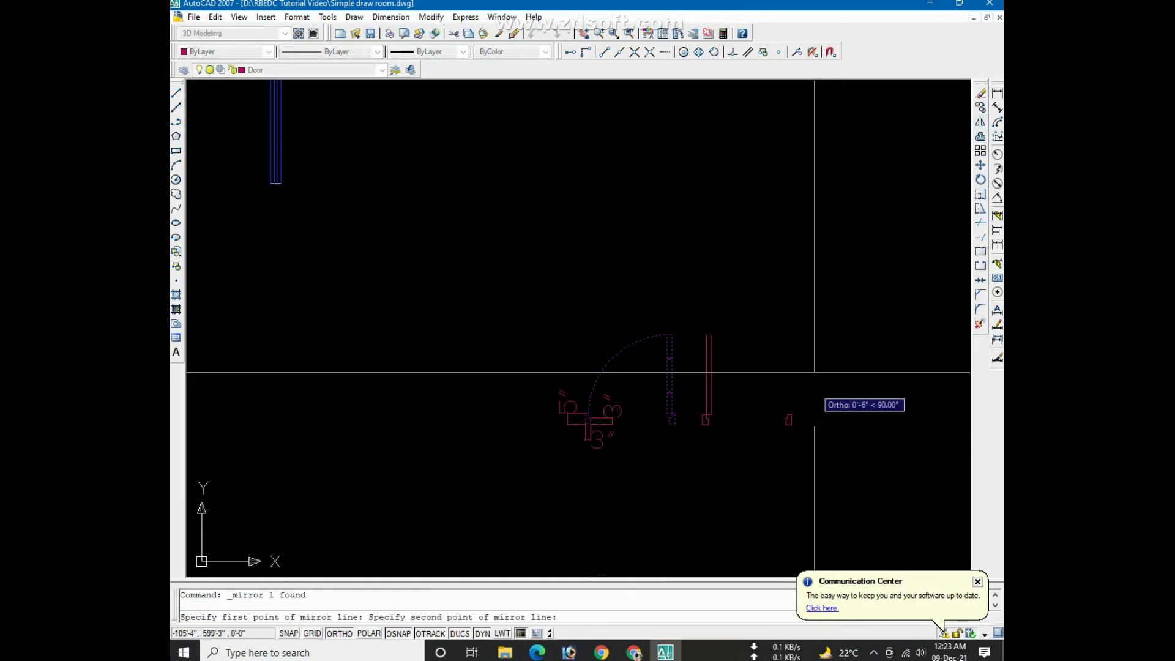
click(823, 324)
right_click(823, 324)
click(823, 324)
scroll(722, 386, down, 3)
scroll(790, 407, up, 3)
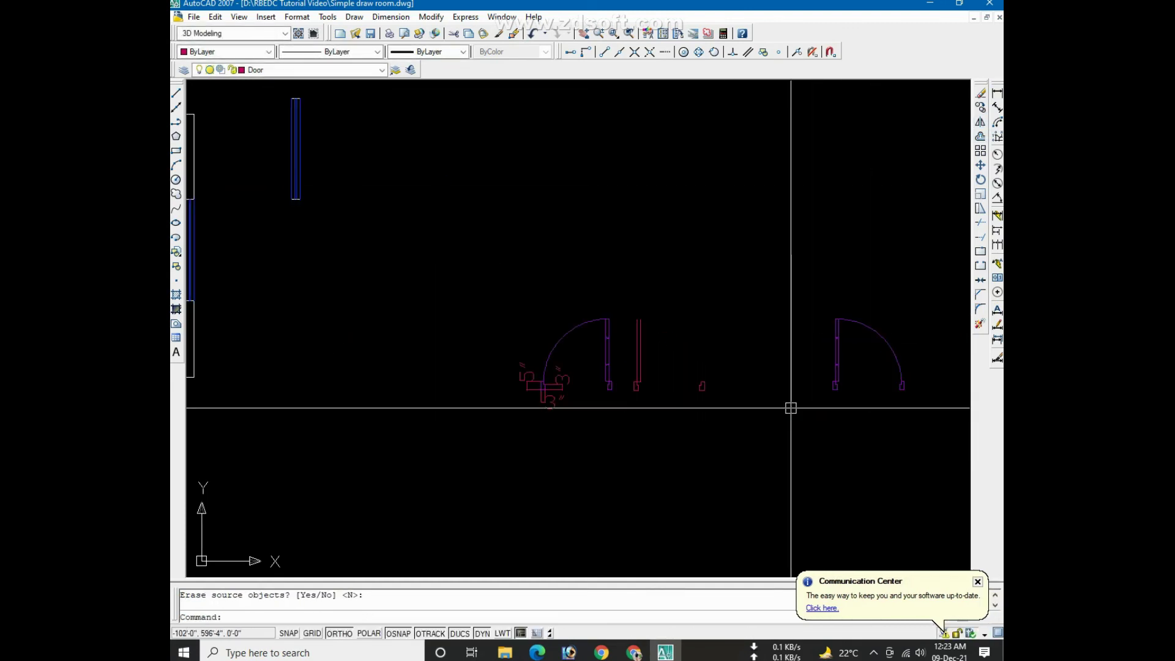
scroll(713, 368, up, 1)
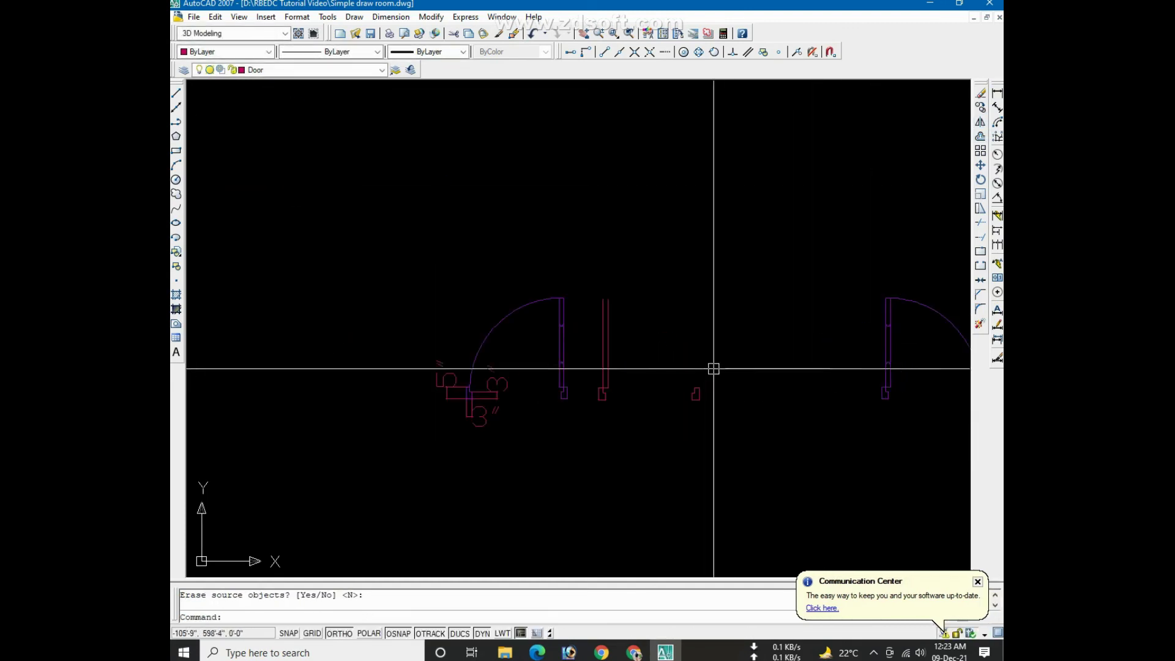
Draw the second door's three-point swing arc from the jamb
click(176, 164)
scroll(608, 299, up, 1)
click(607, 285)
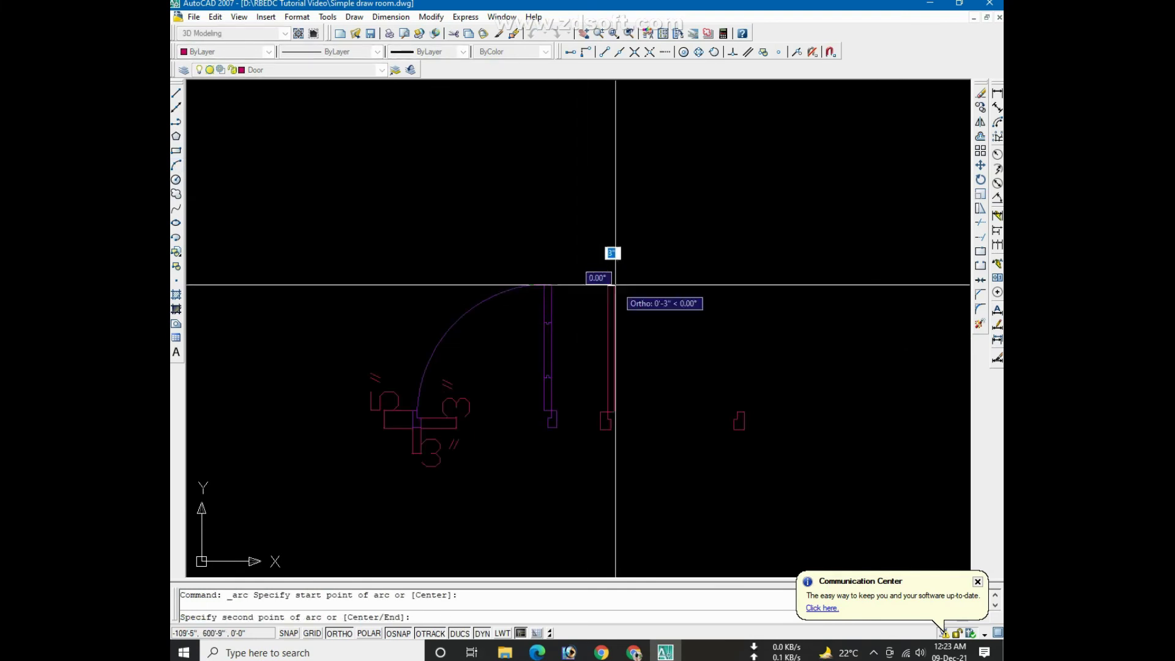
click(612, 408)
scroll(734, 413, up, 2)
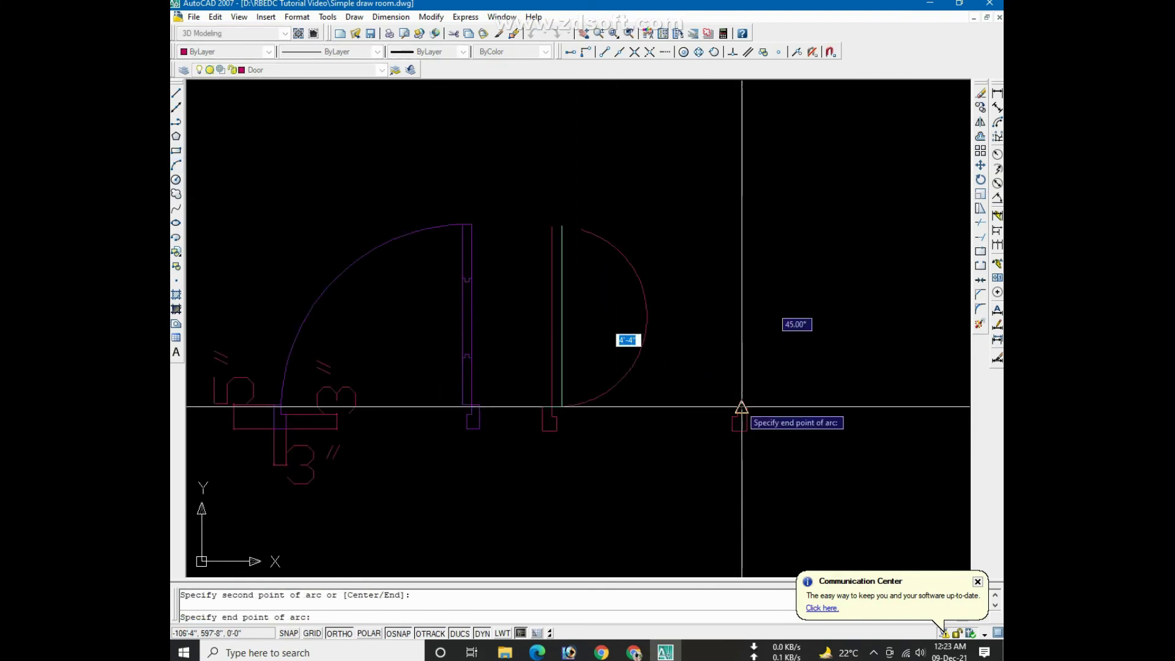
click(738, 410)
scroll(572, 446, down, 4)
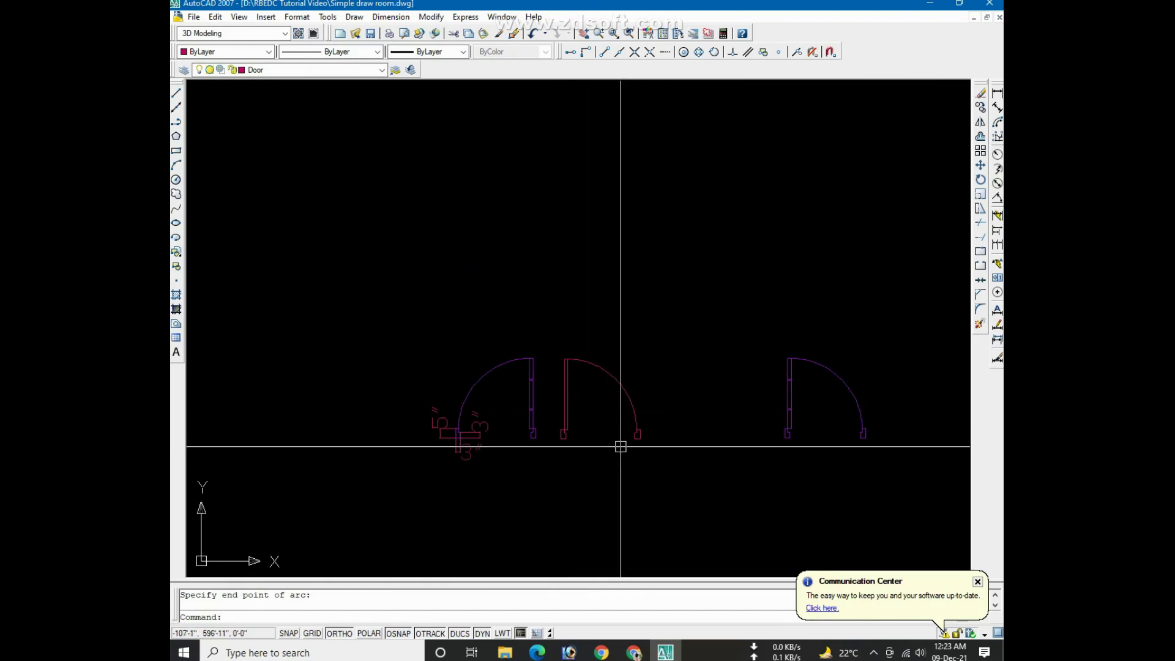
Zoom in on the two door leaves to prepare for measuring the gap between them
scroll(673, 492, up, 1)
scroll(601, 451, up, 1)
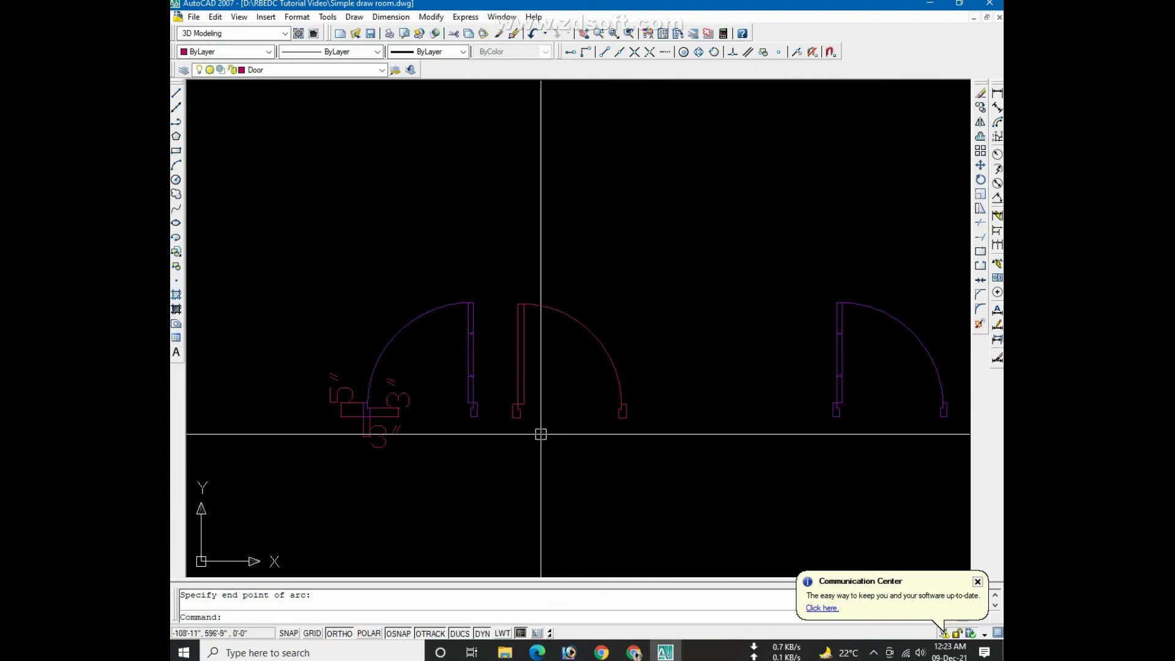
scroll(592, 406, down, 2)
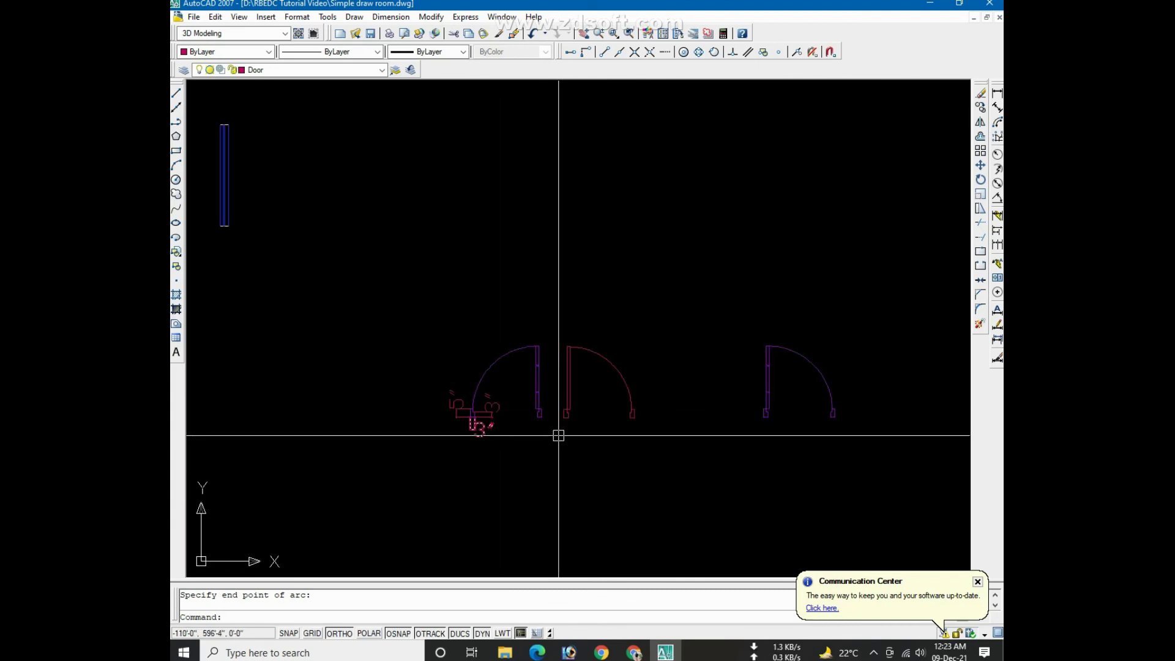
scroll(556, 428, up, 2)
scroll(487, 437, up, 1)
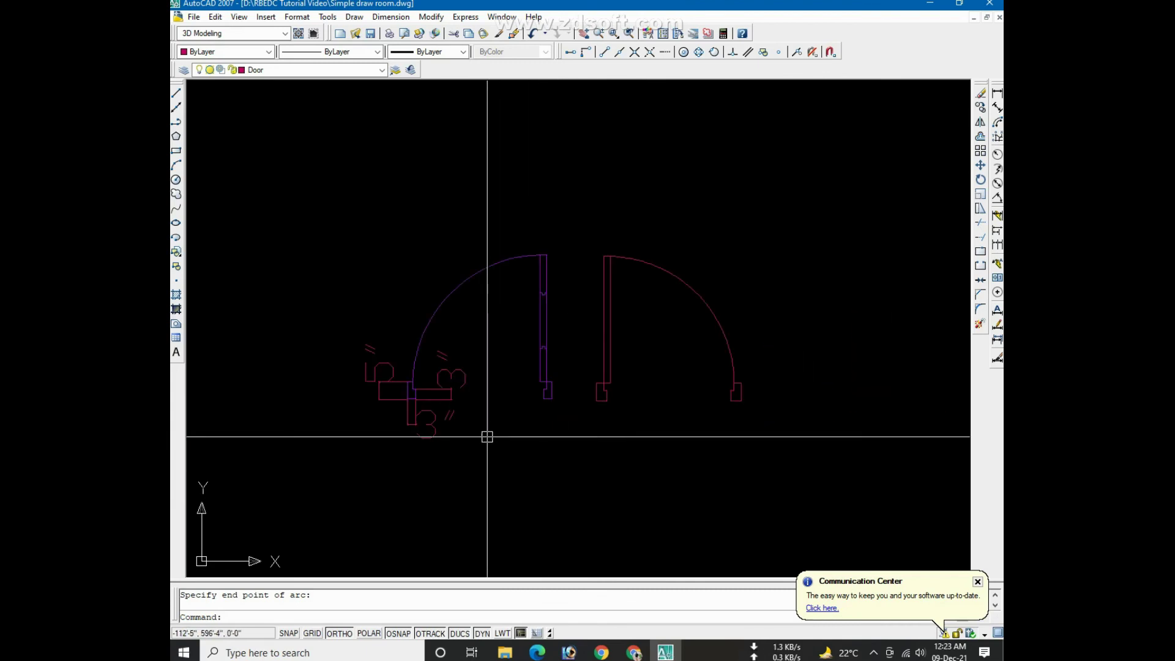
scroll(538, 328, up, 1)
Add a 2" dimension across the gap between the two door leaves
click(994, 93)
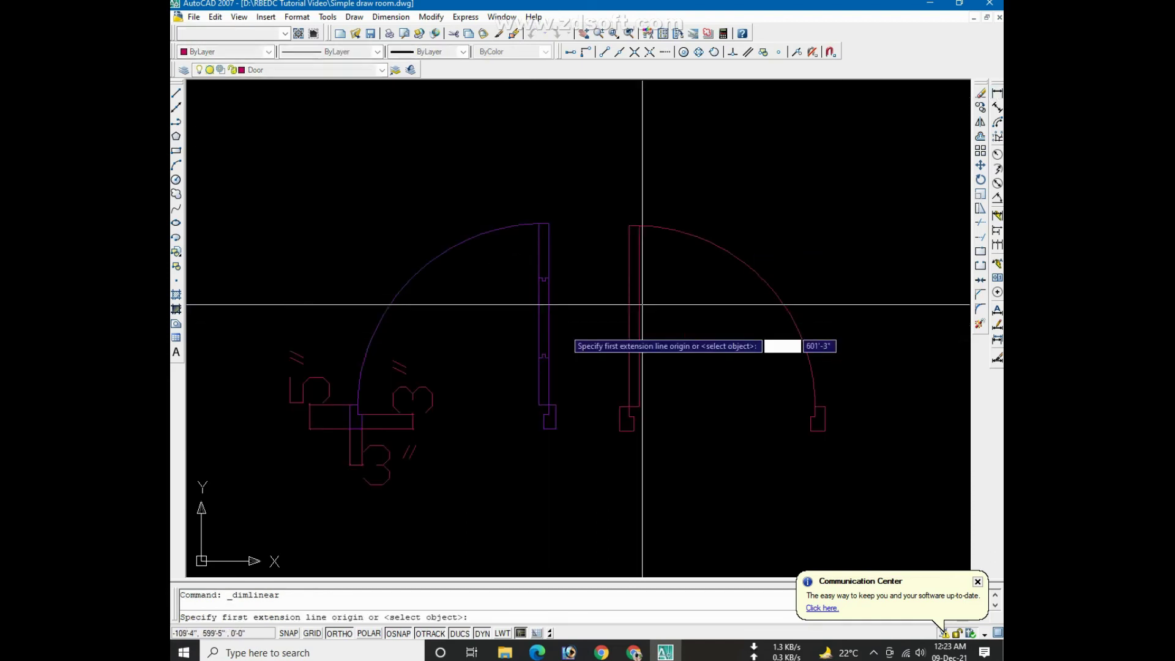
click(538, 314)
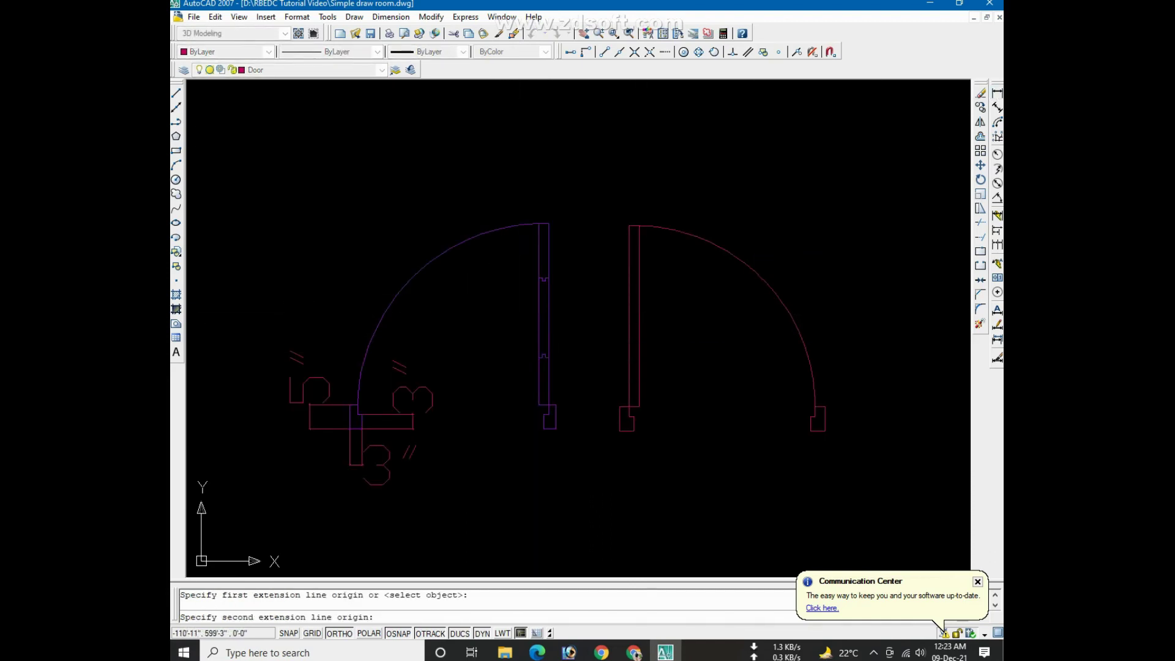
click(549, 315)
middle_drag(693, 370, 686, 370)
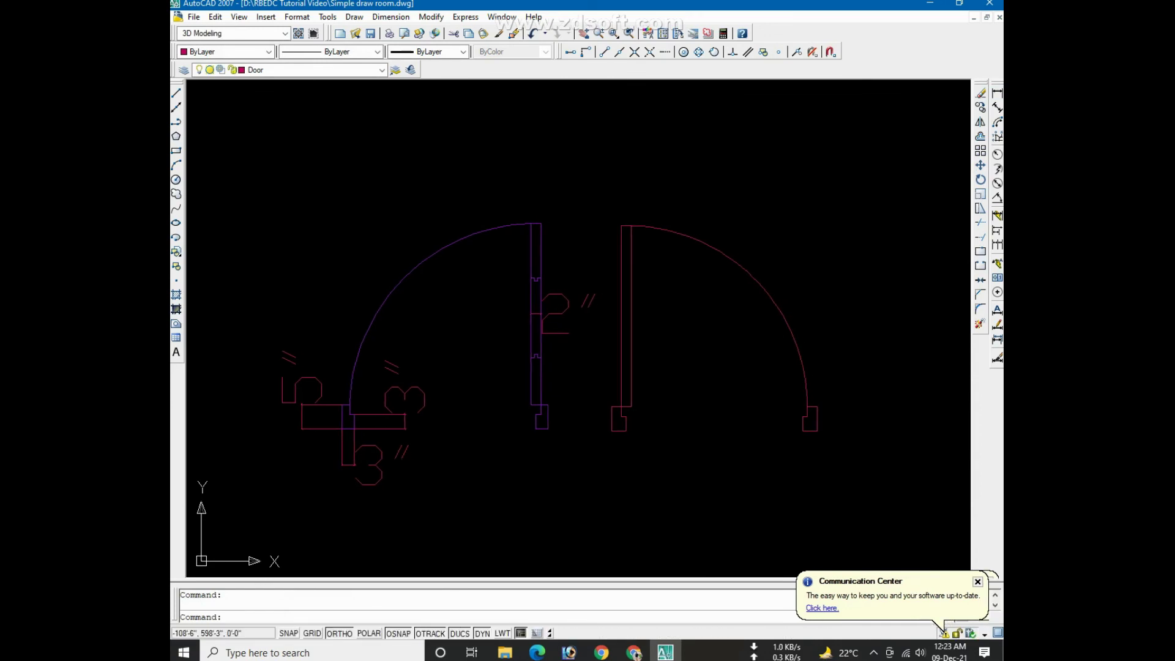
scroll(587, 330, up, 3)
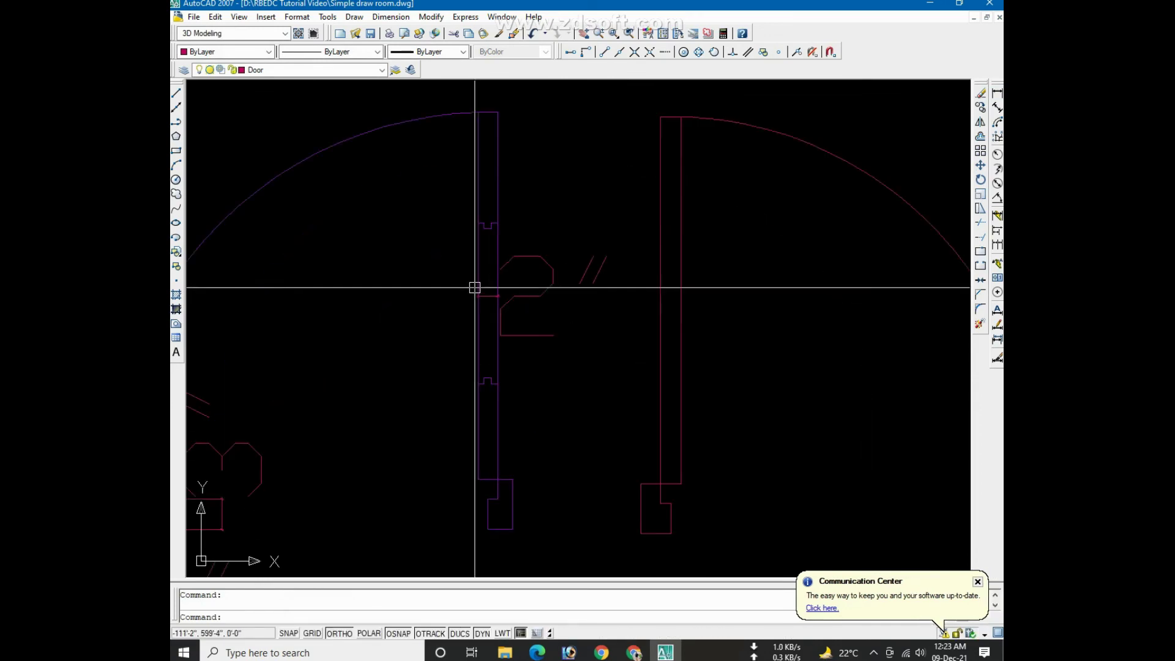
Draw the notch corner lines beside the inner edge of the right leaf
click(176, 93)
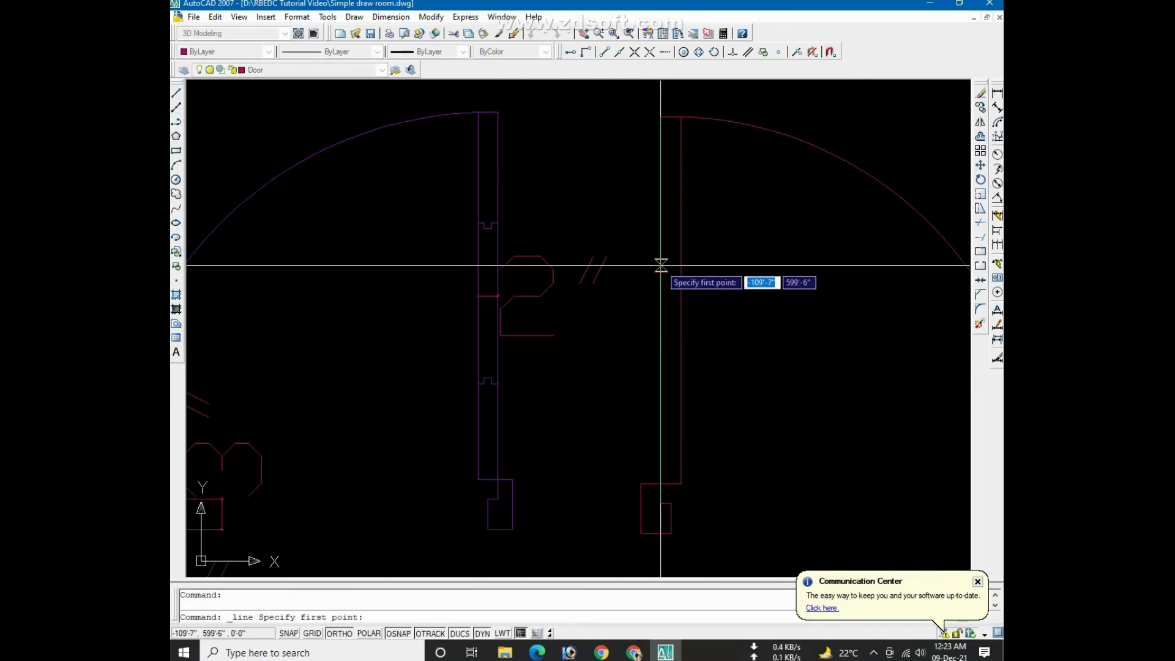
scroll(665, 266, up, 3)
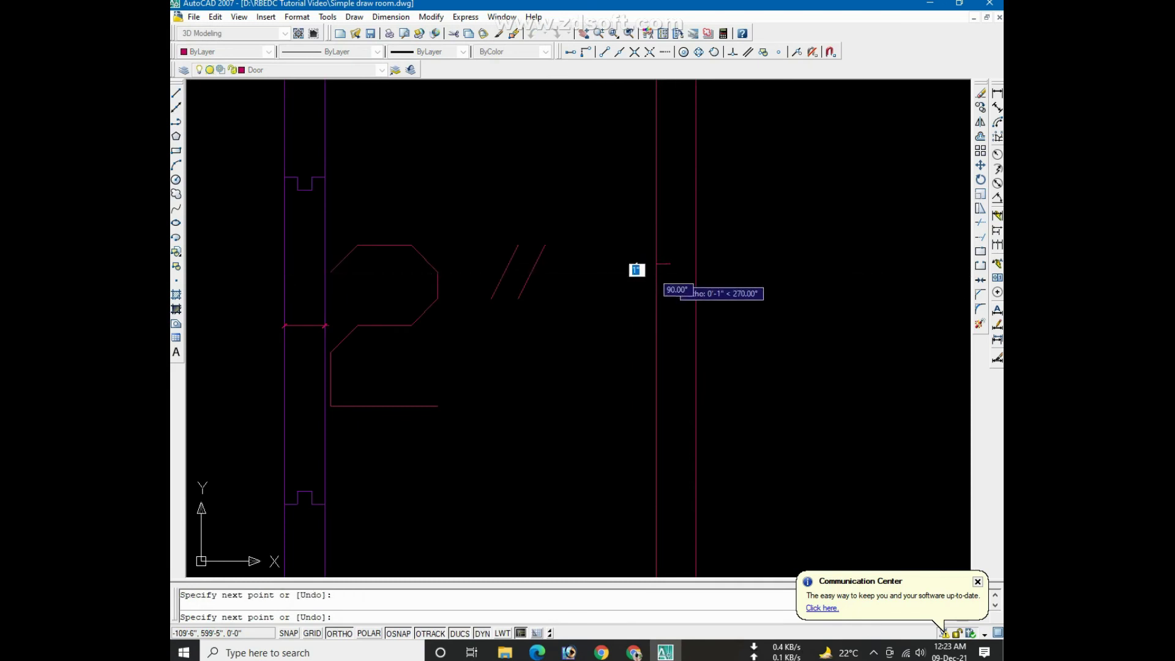
click(667, 269)
scroll(672, 278, up, 2)
scroll(685, 278, up, 1)
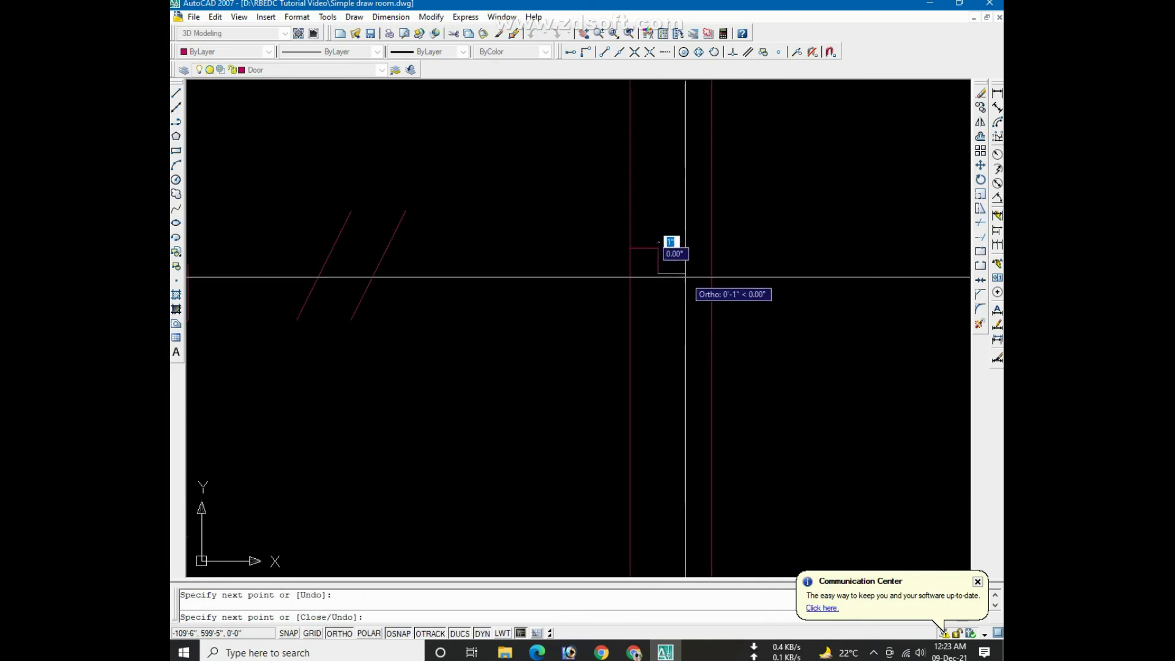
click(686, 263)
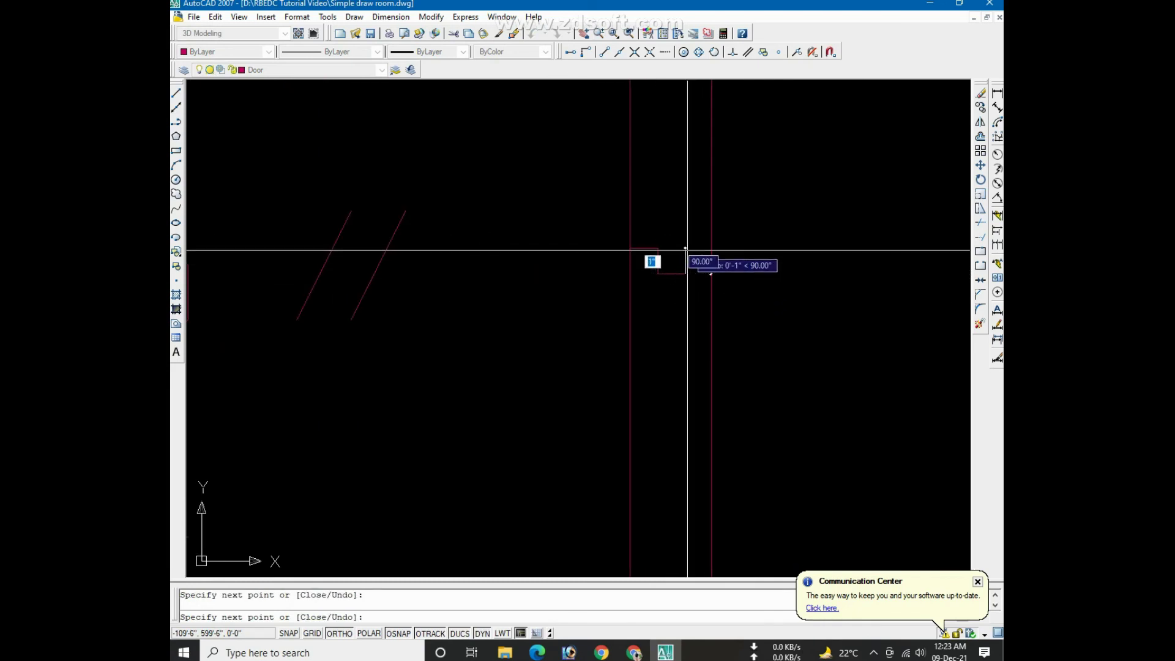
key(Escape)
Mirror the notch corner lines, keeping the originals, to complete the notch shape
click(675, 256)
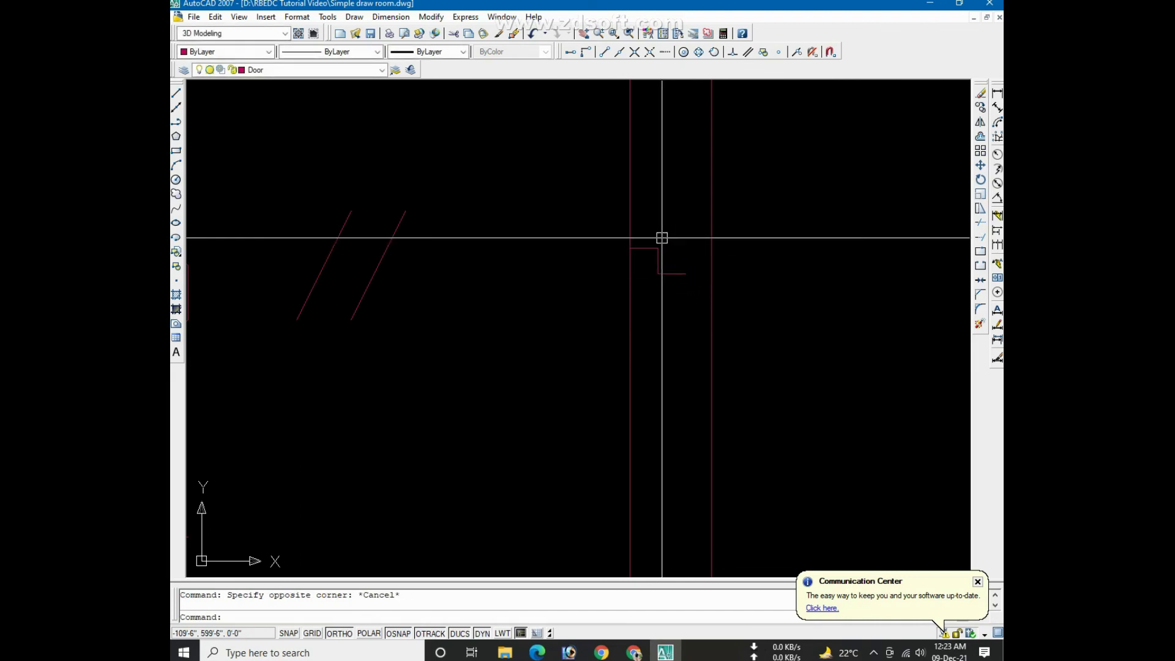
click(655, 262)
text(mi)
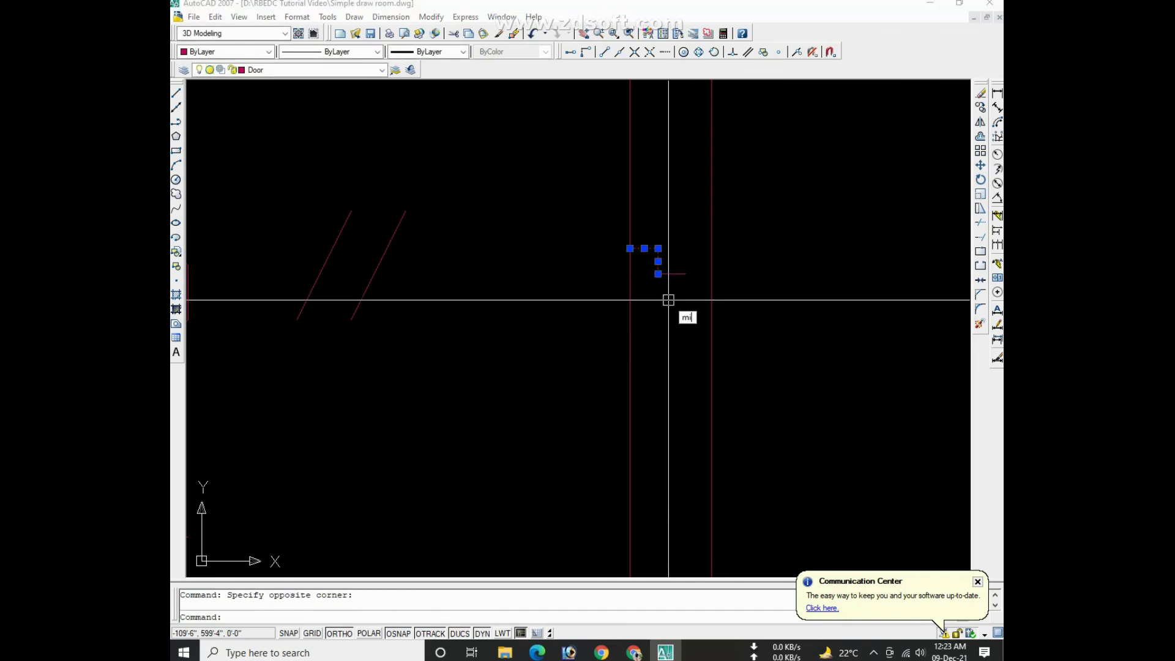
key(Return)
click(671, 271)
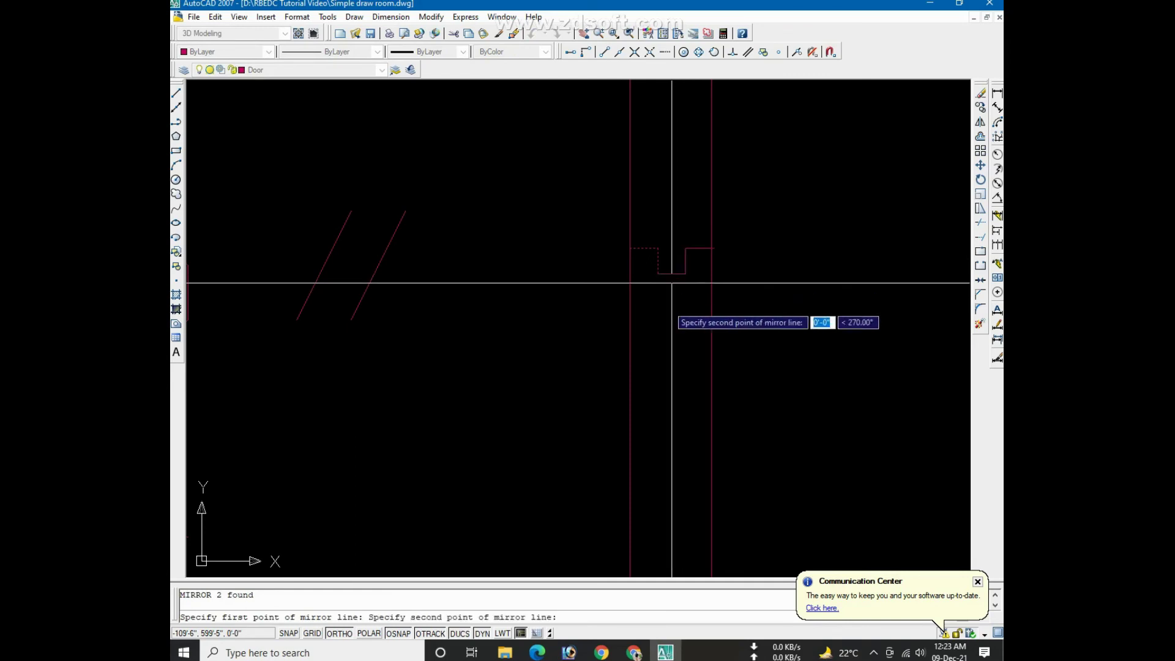
click(677, 311)
key(Return)
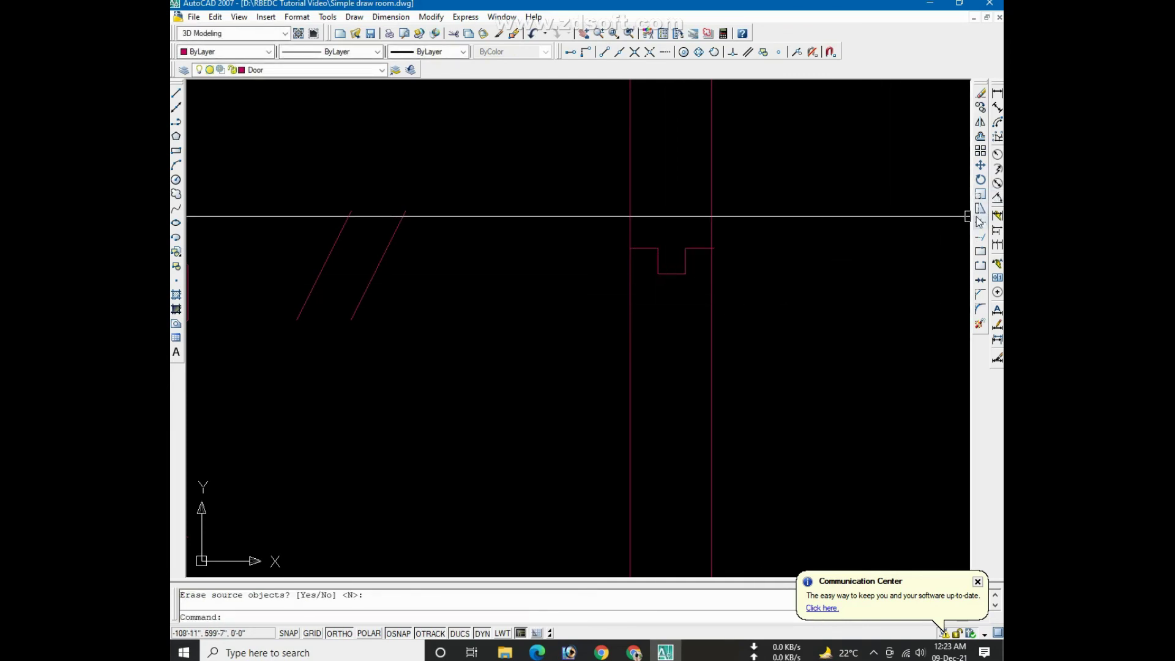
scroll(621, 330, down, 6)
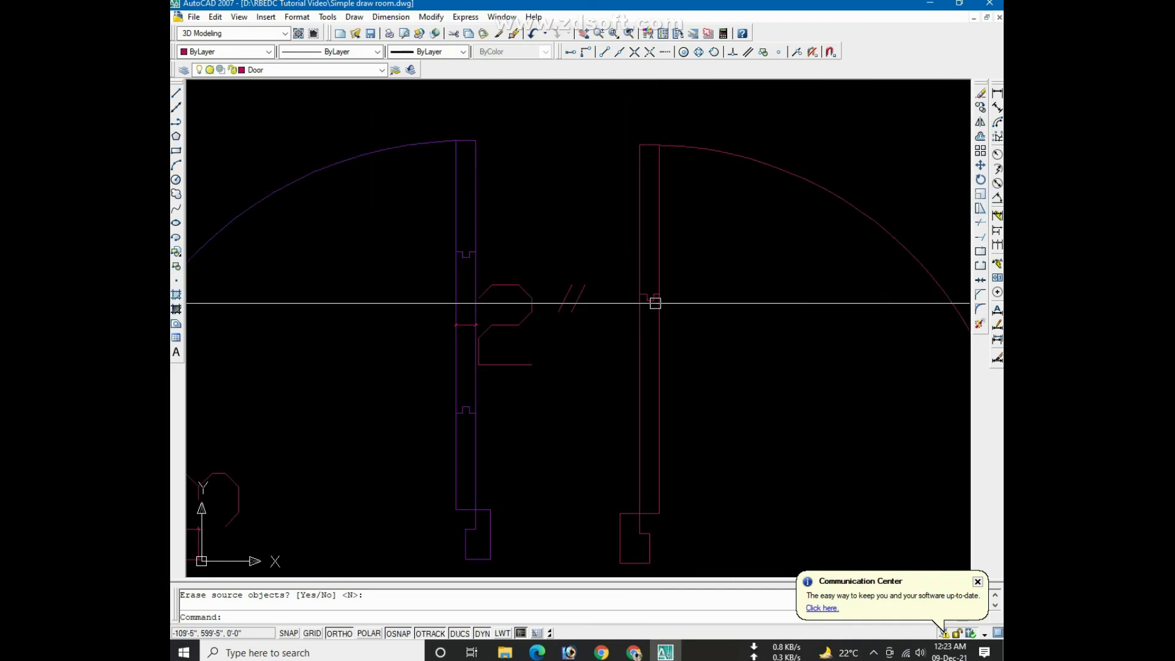
scroll(818, 258, up, 3)
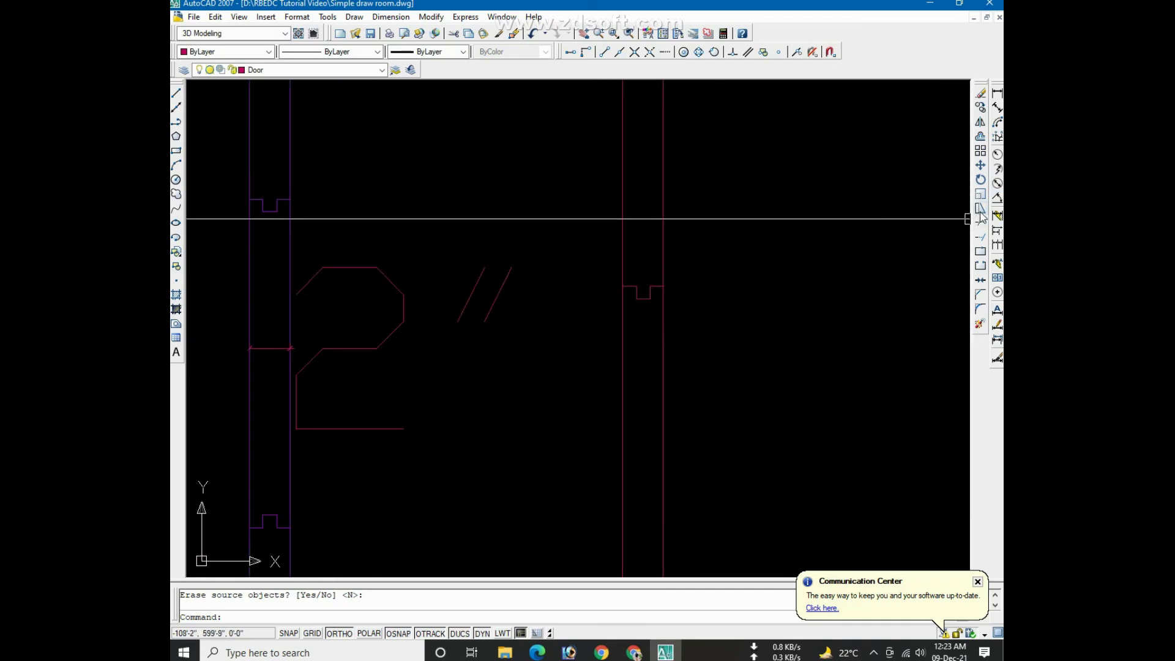
scroll(836, 259, down, 3)
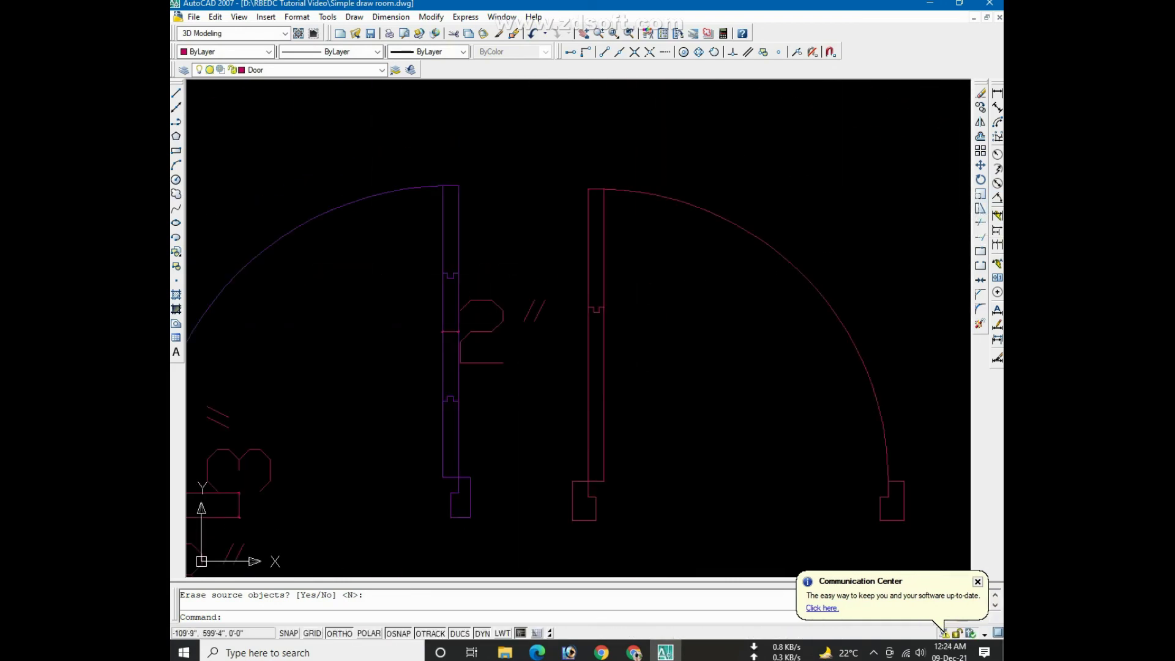
Copy the right leaf's notch further down the leaf
drag(547, 365, 672, 283)
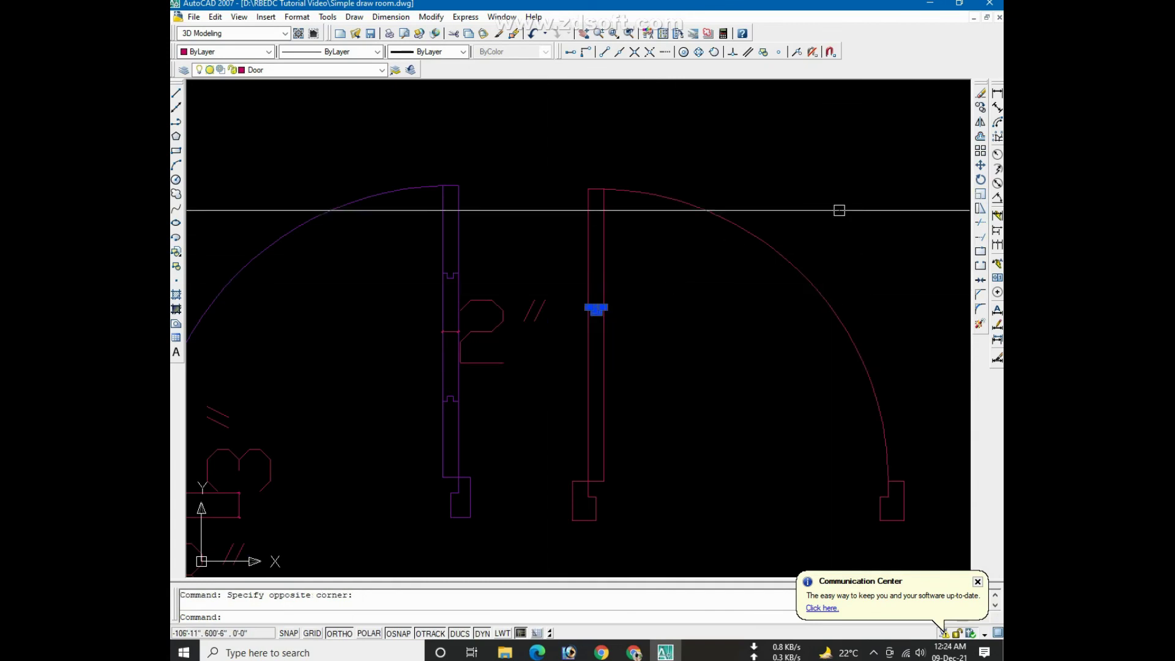
click(981, 107)
click(673, 343)
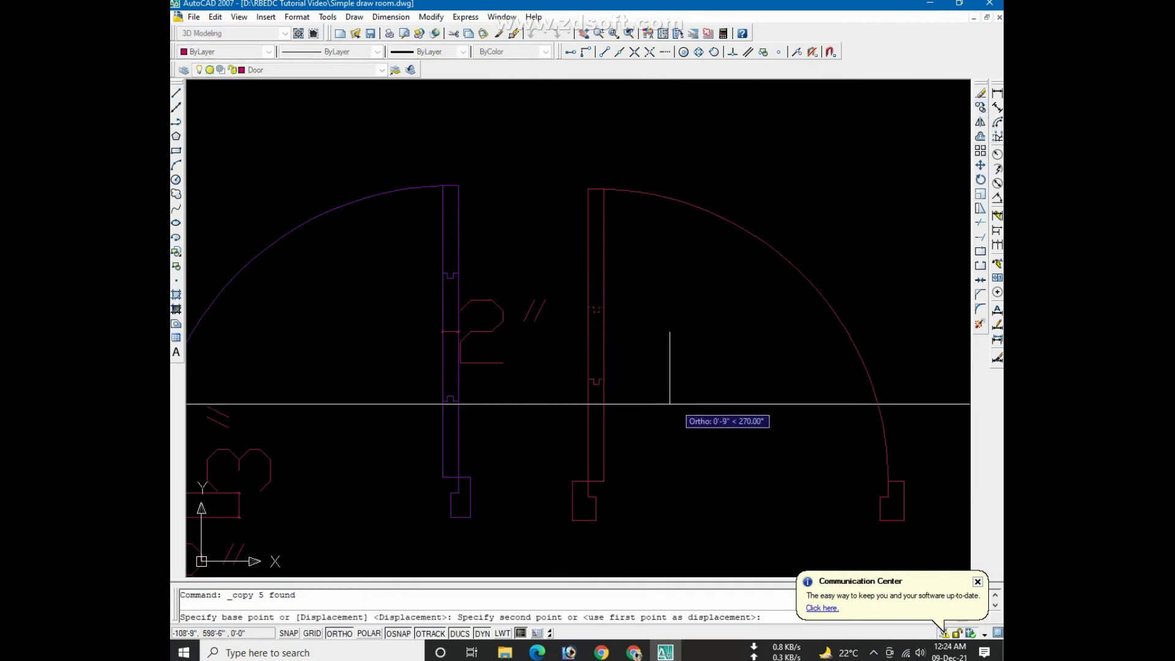
click(676, 449)
key(Escape)
Move the copied notch into position higher on the right leaf
click(593, 357)
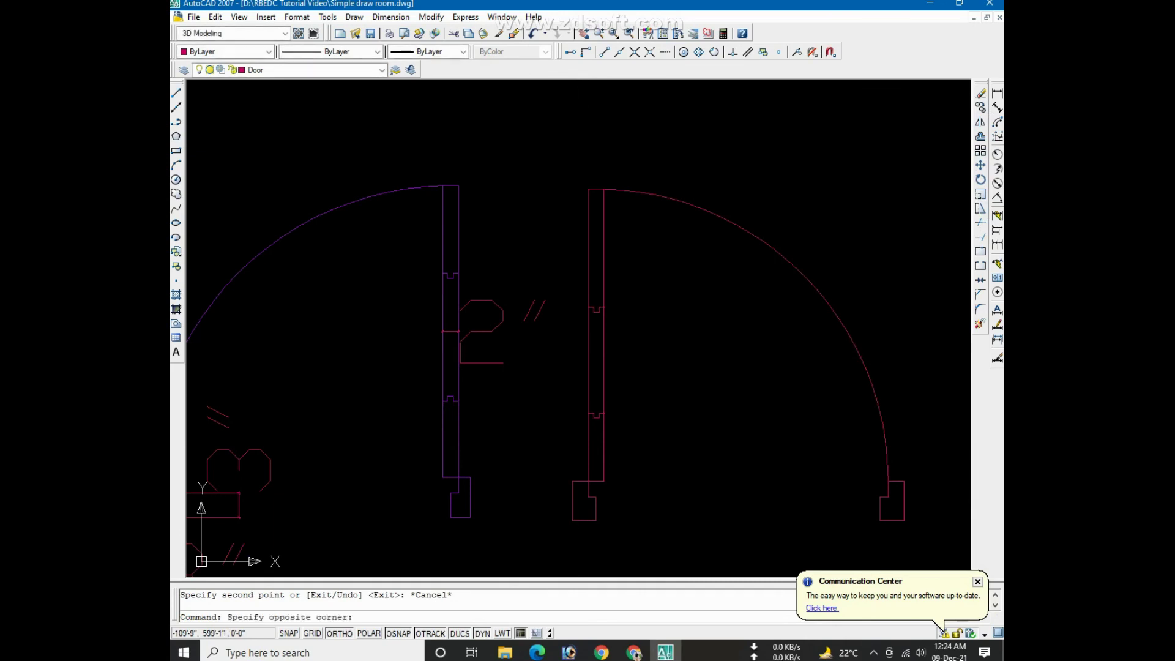
text(m)
key(Return)
click(633, 332)
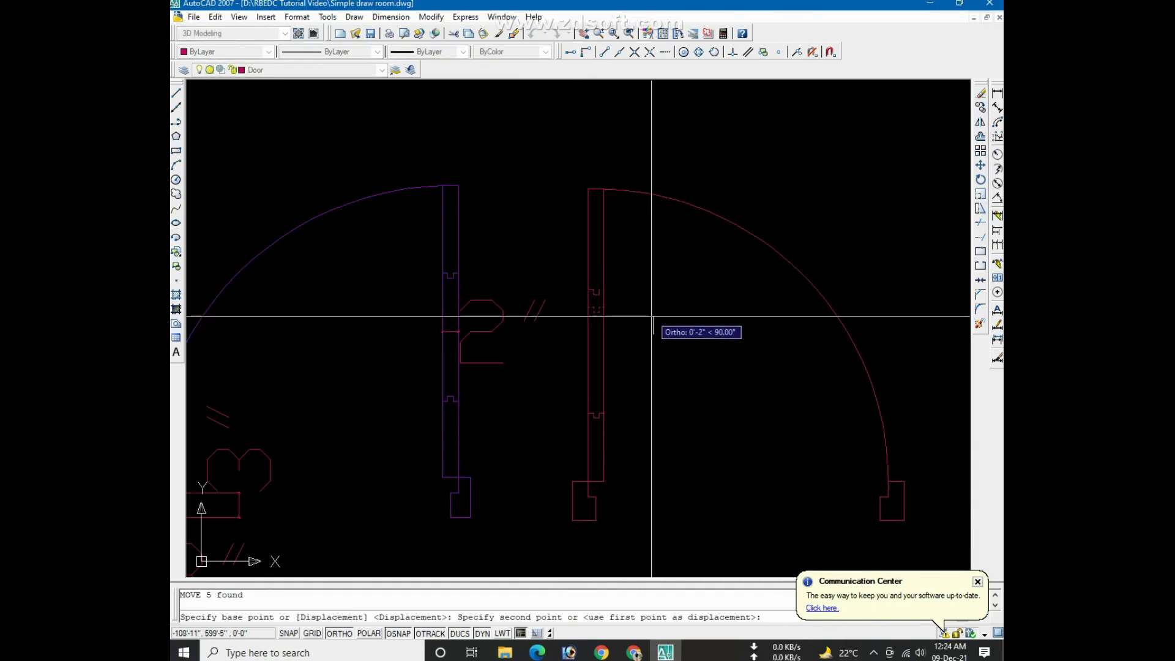
click(651, 314)
scroll(612, 306, up, 2)
scroll(564, 270, up, 2)
scroll(630, 244, up, 2)
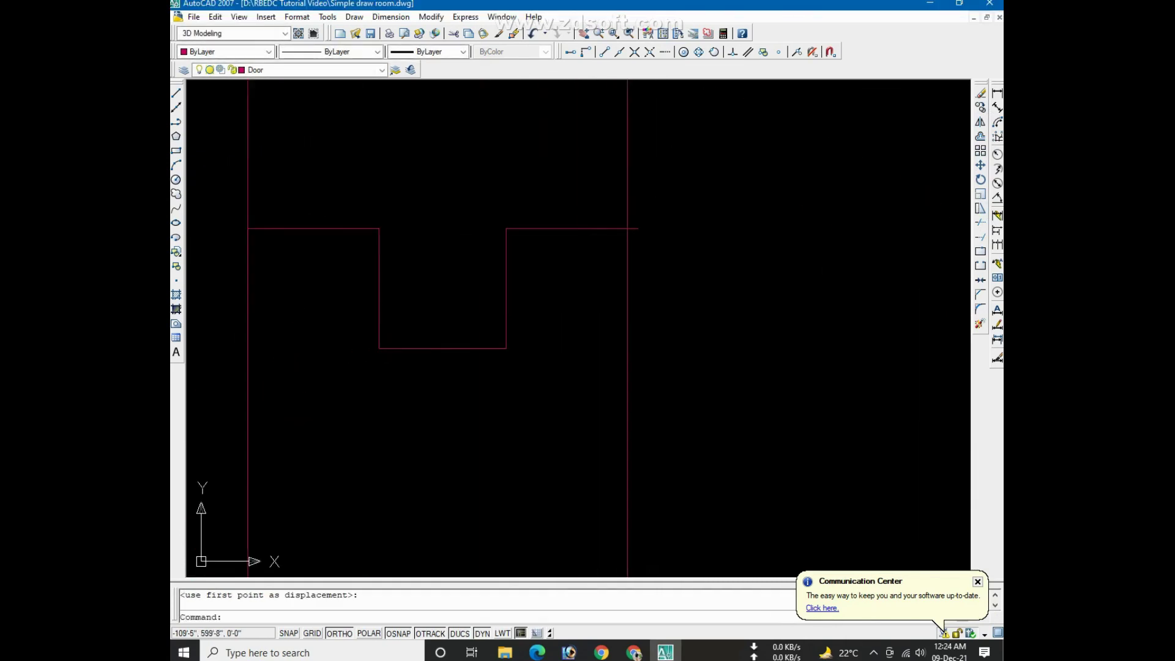
scroll(636, 228, up, 2)
Trim the leftover edges so the new notch cuts cleanly into the leaf
text(tr)
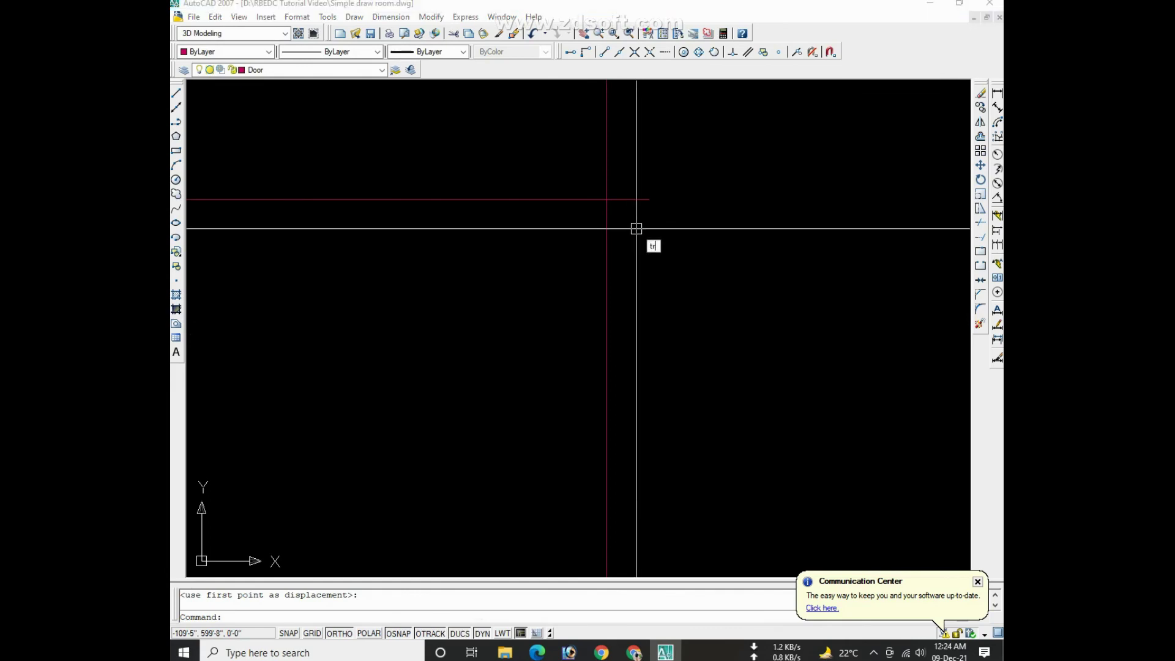
key(Return)
key(Return)
scroll(630, 208, down, 3)
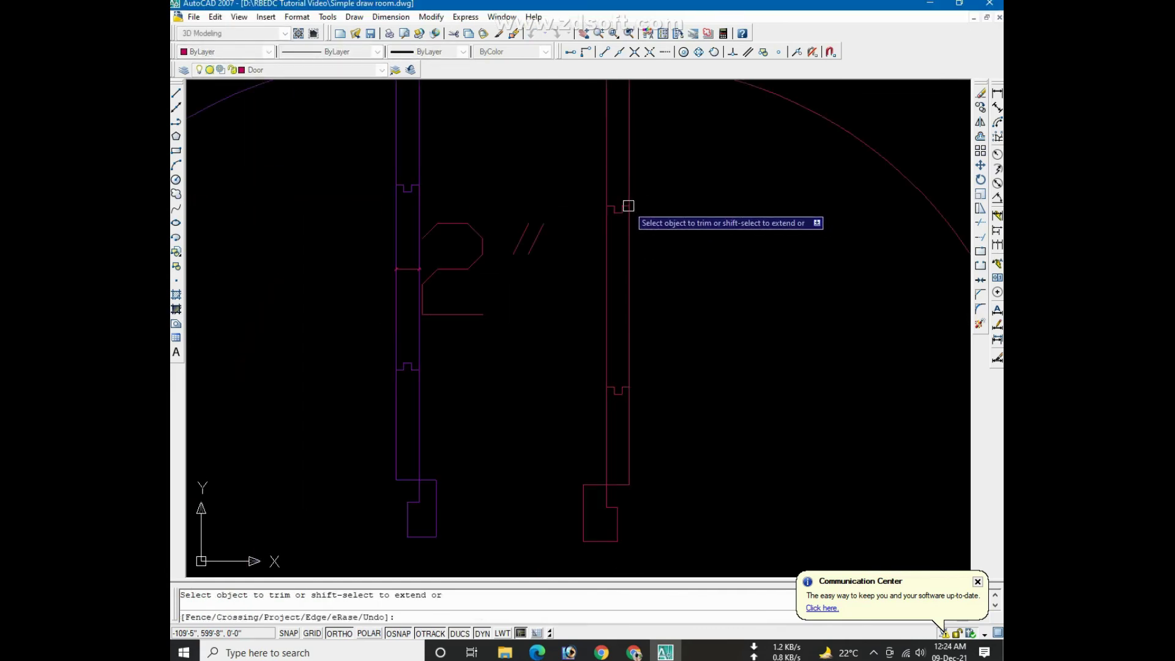
scroll(629, 428, up, 5)
scroll(632, 291, up, 5)
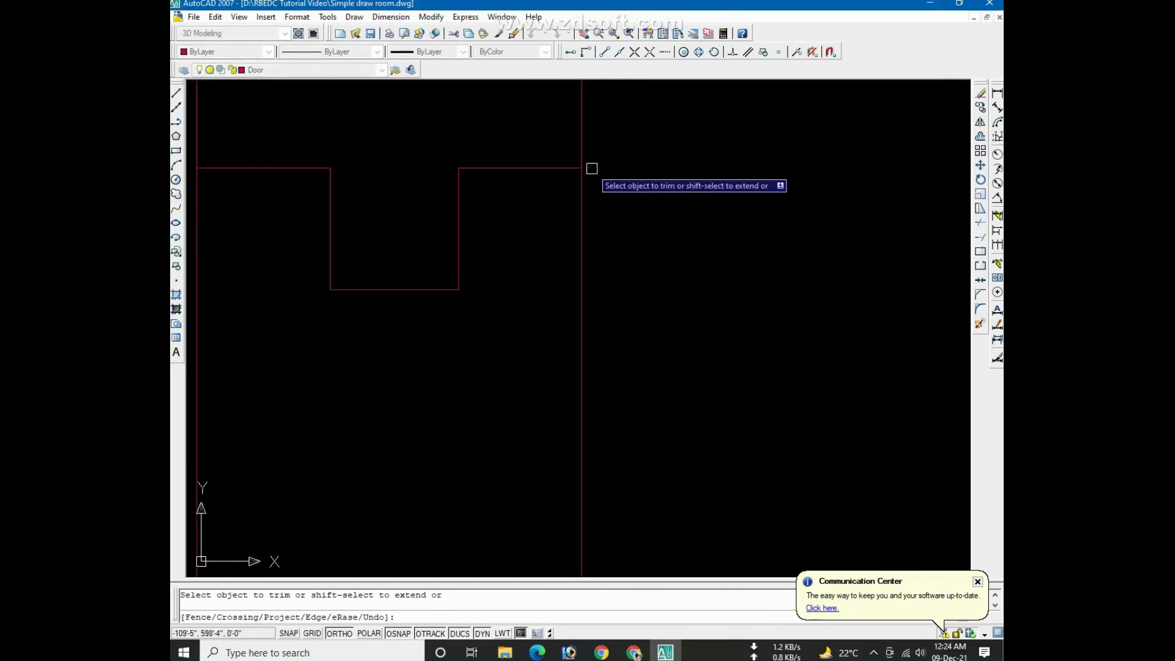
scroll(666, 325, down, 3)
scroll(677, 359, down, 3)
scroll(676, 360, down, 3)
key(Return)
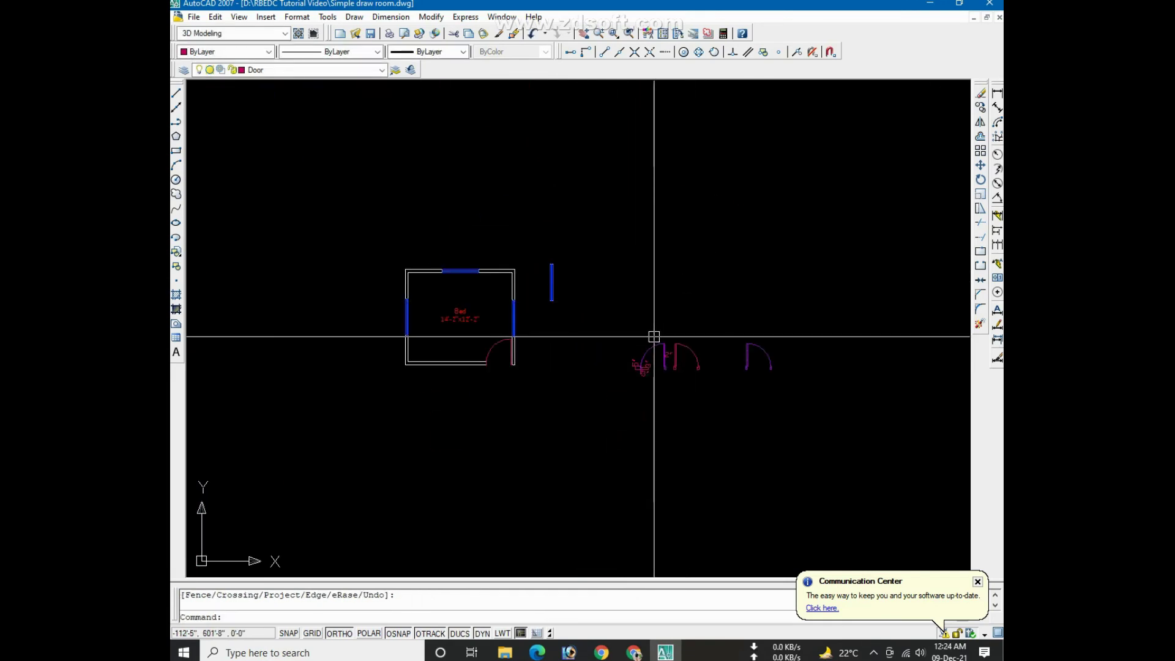
scroll(514, 340, up, 2)
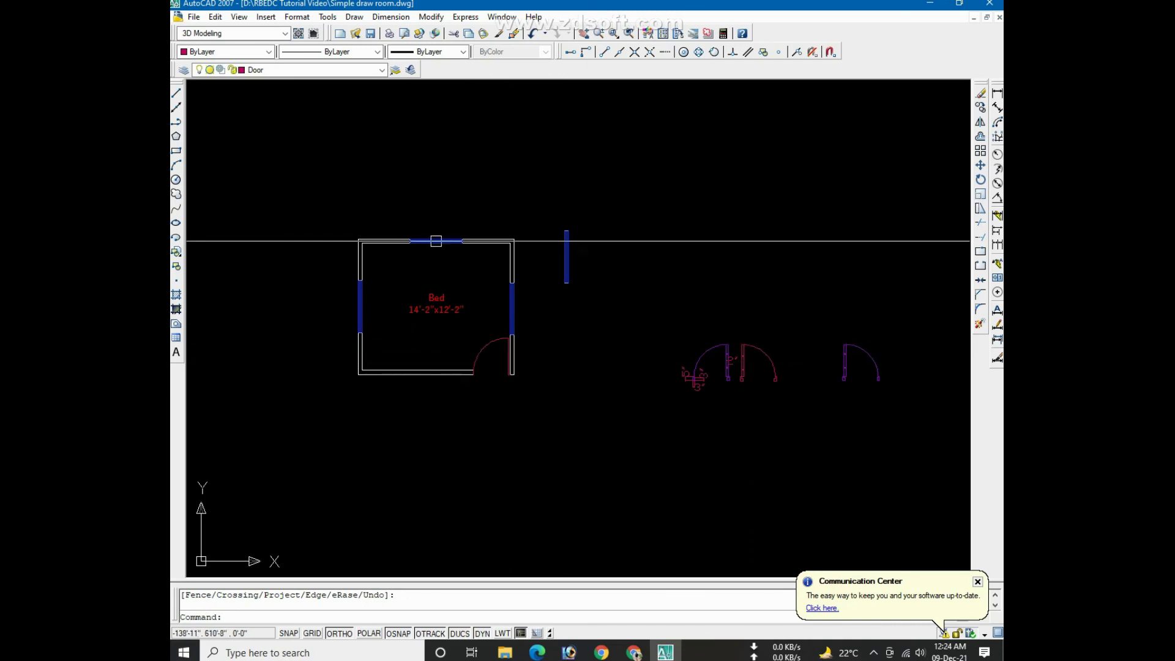
middle_drag(472, 353, 493, 361)
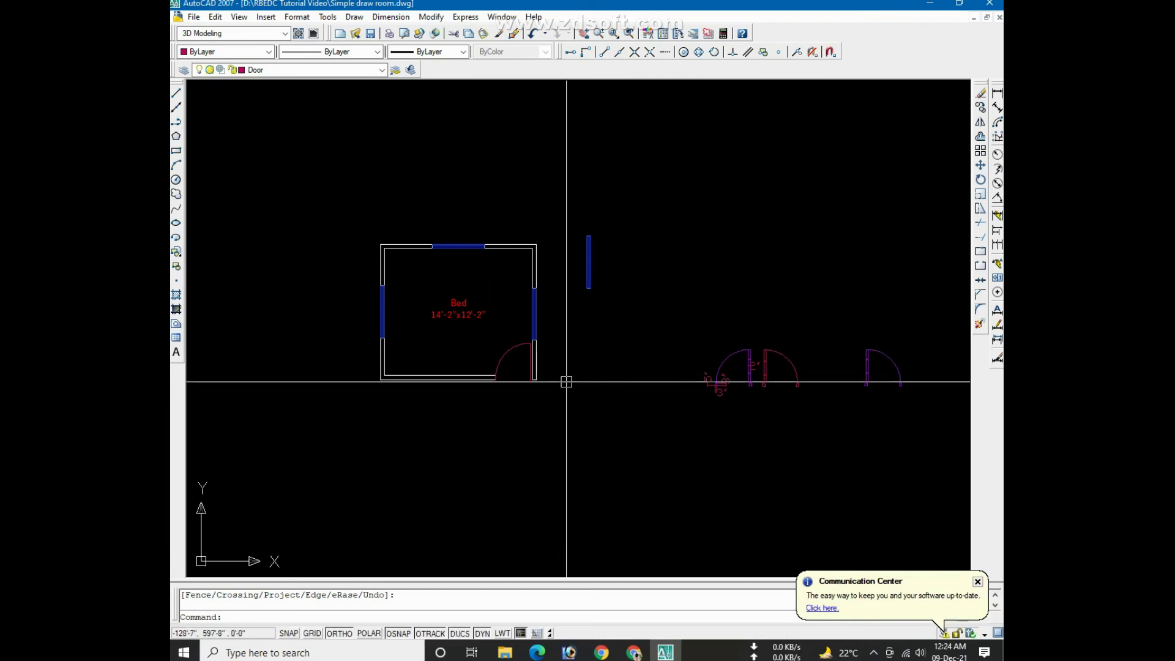
scroll(566, 381, down, 2)
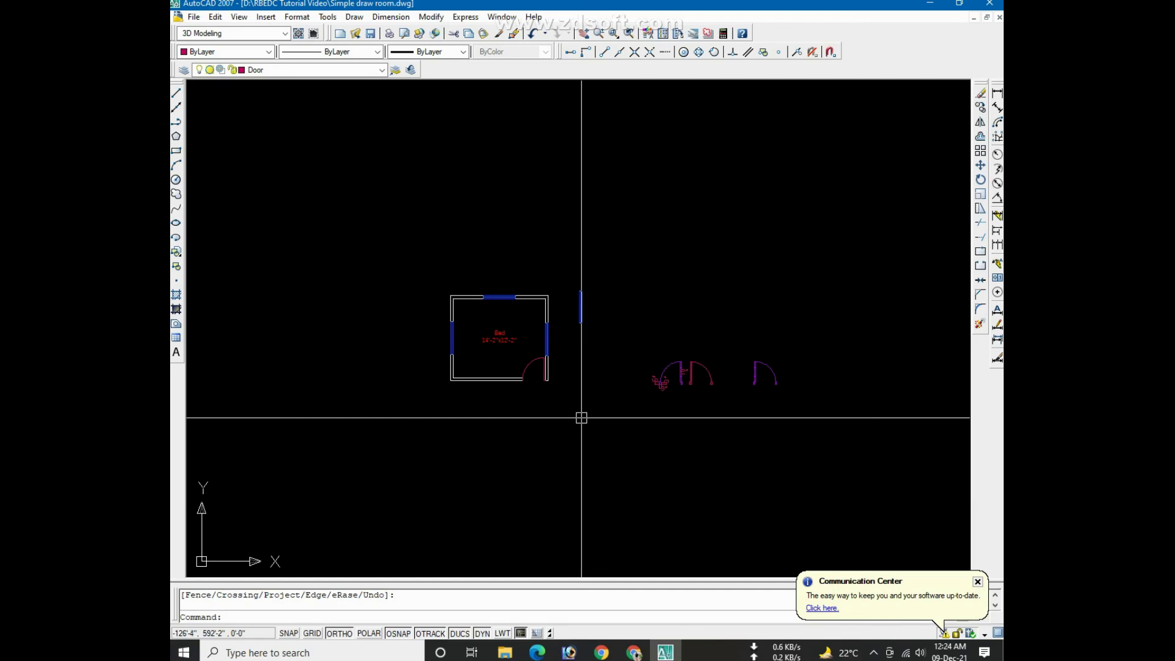
scroll(527, 384, up, 2)
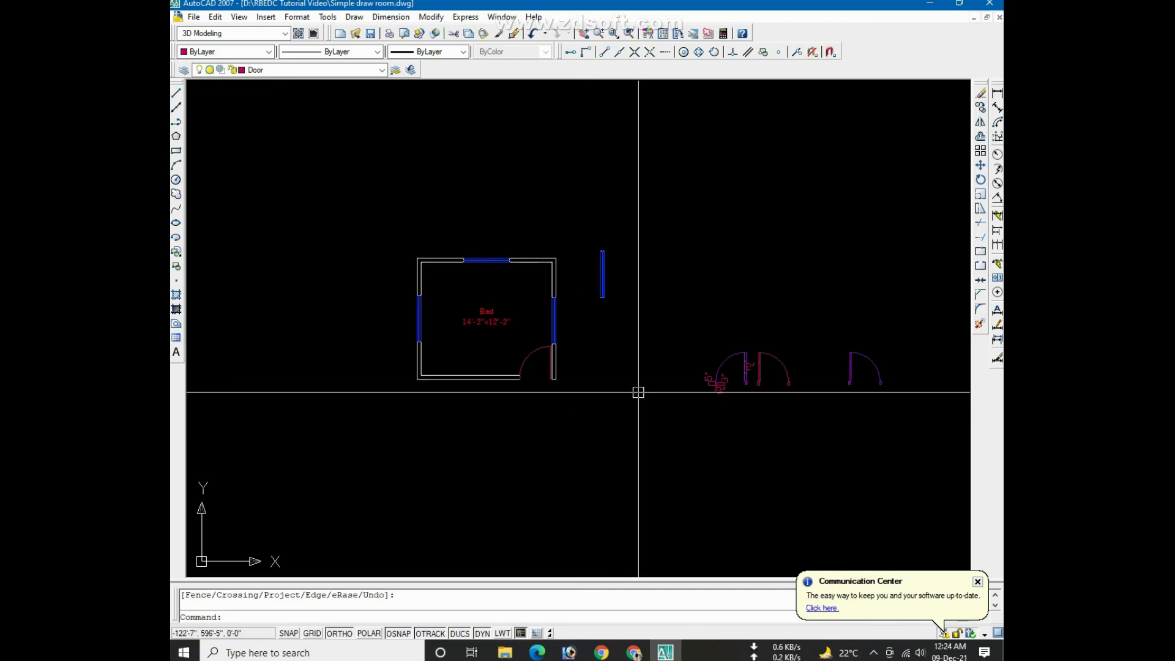